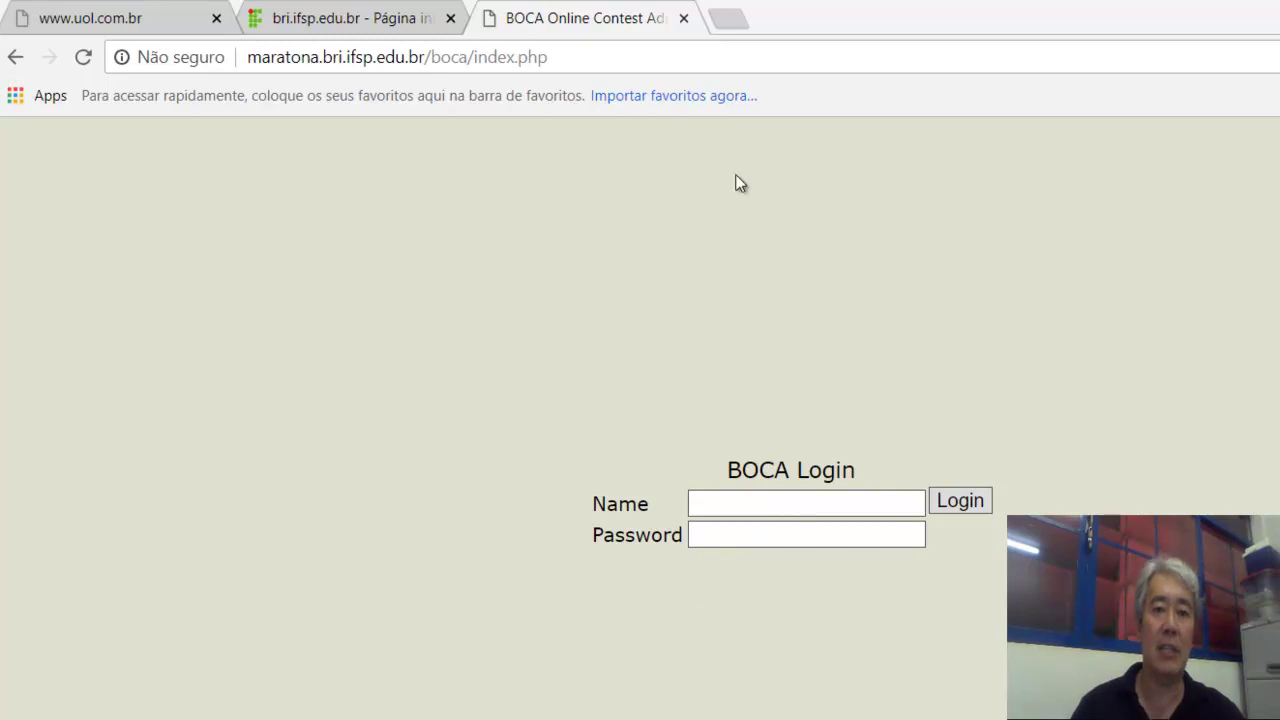
Log in to BOCA as the 'system' user with its password.
click(735, 501)
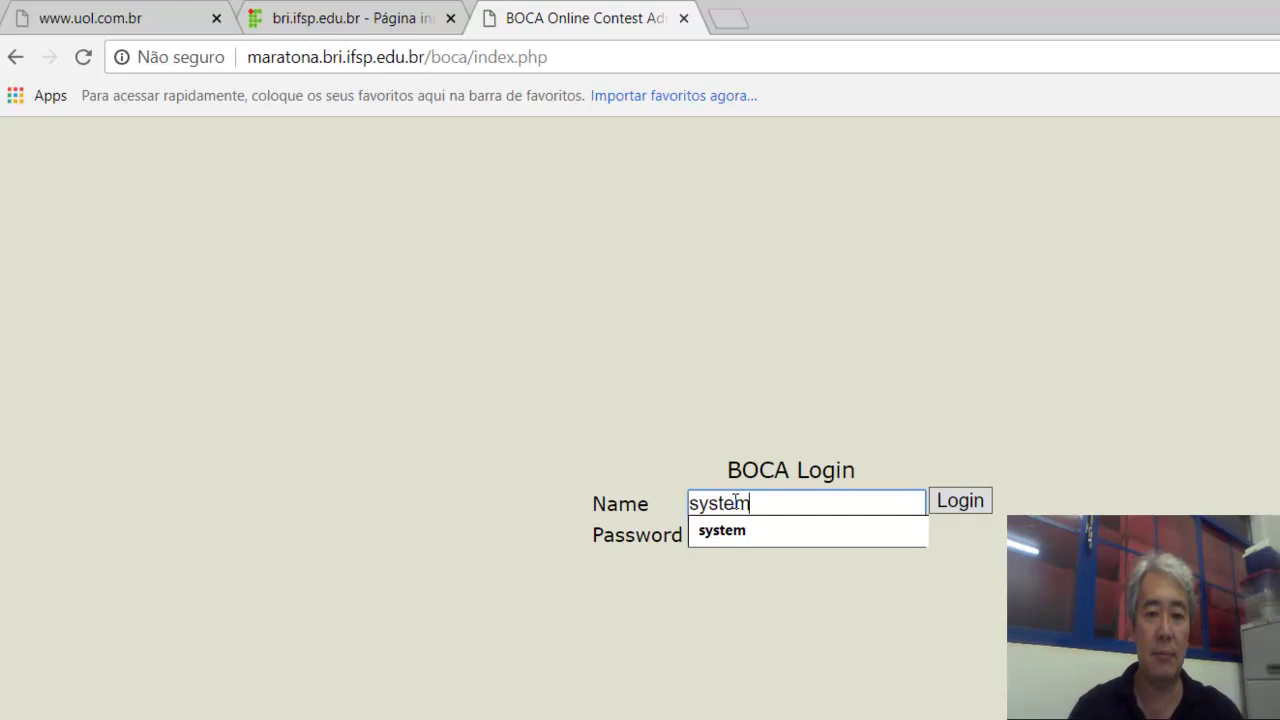
key(Tab)
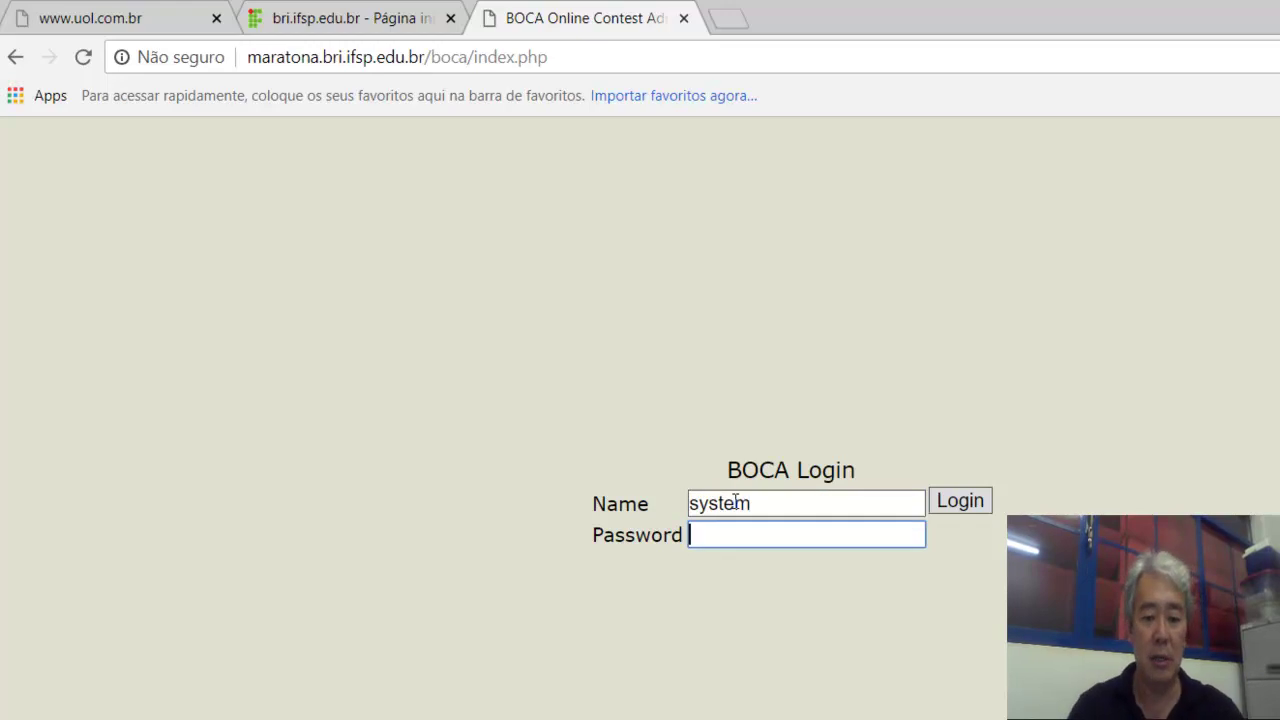
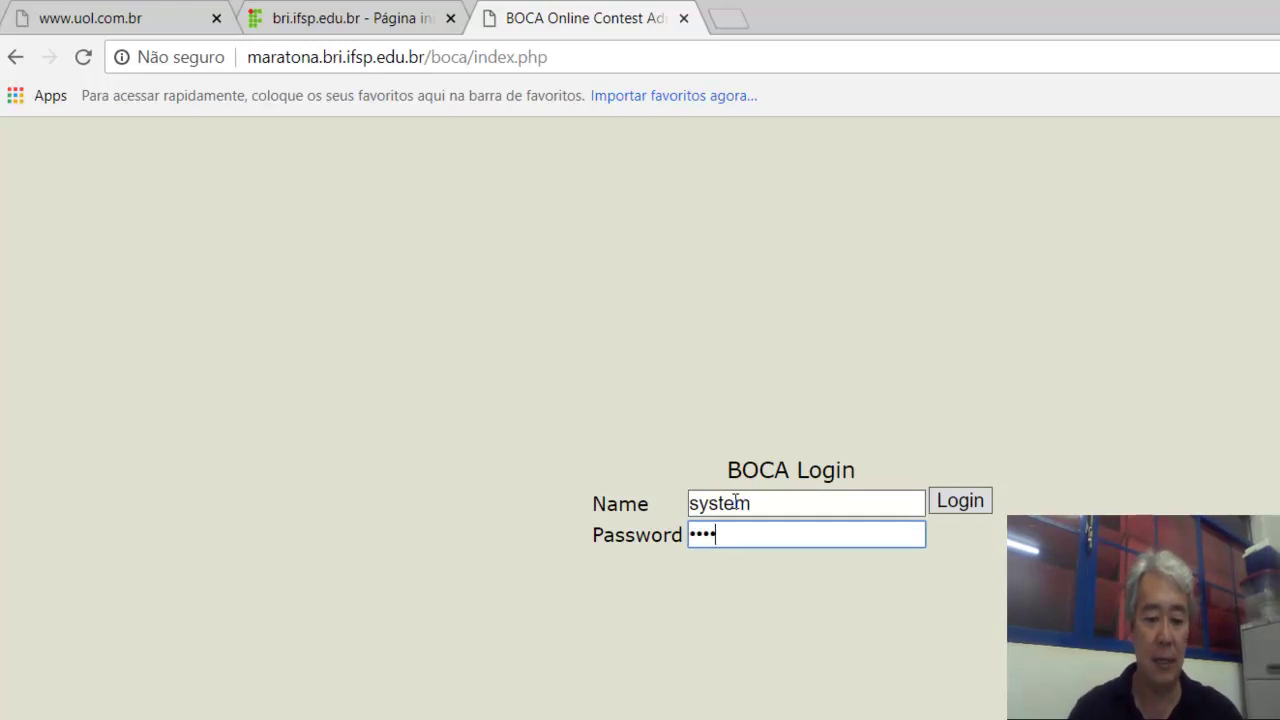
click(963, 501)
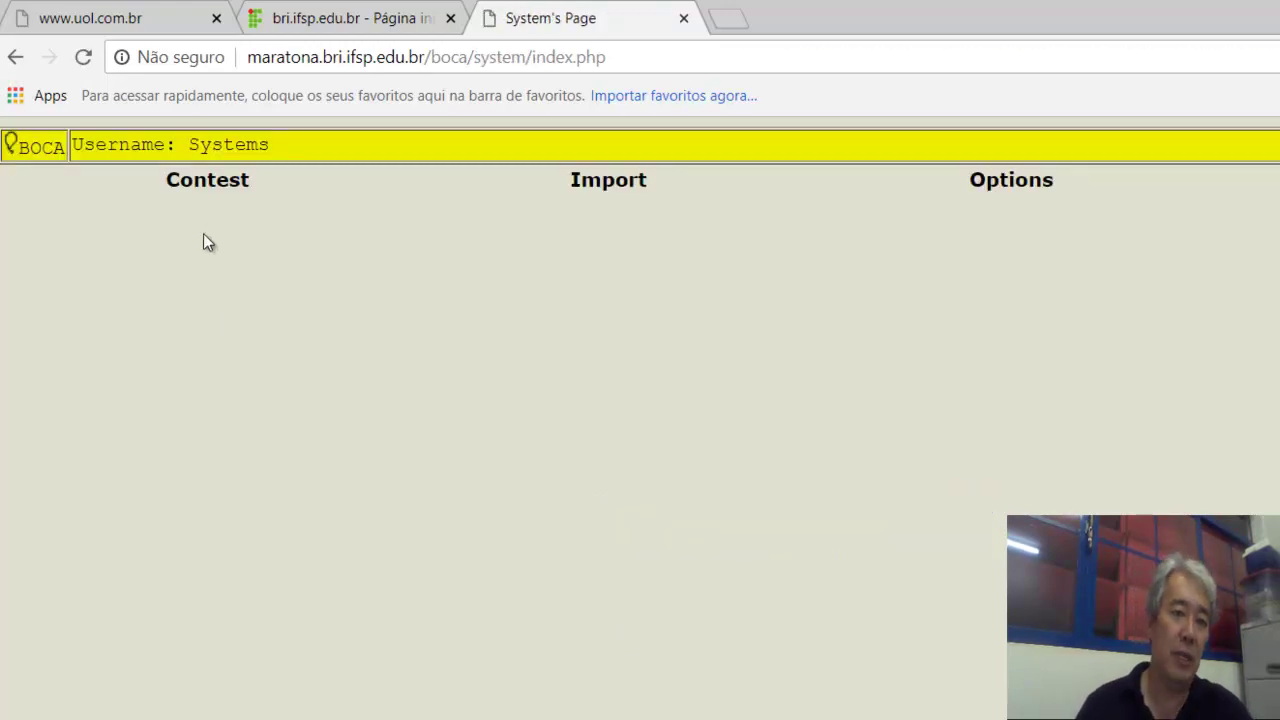
Create a new contest, number 26, from the Contest page's contest-number list.
click(205, 188)
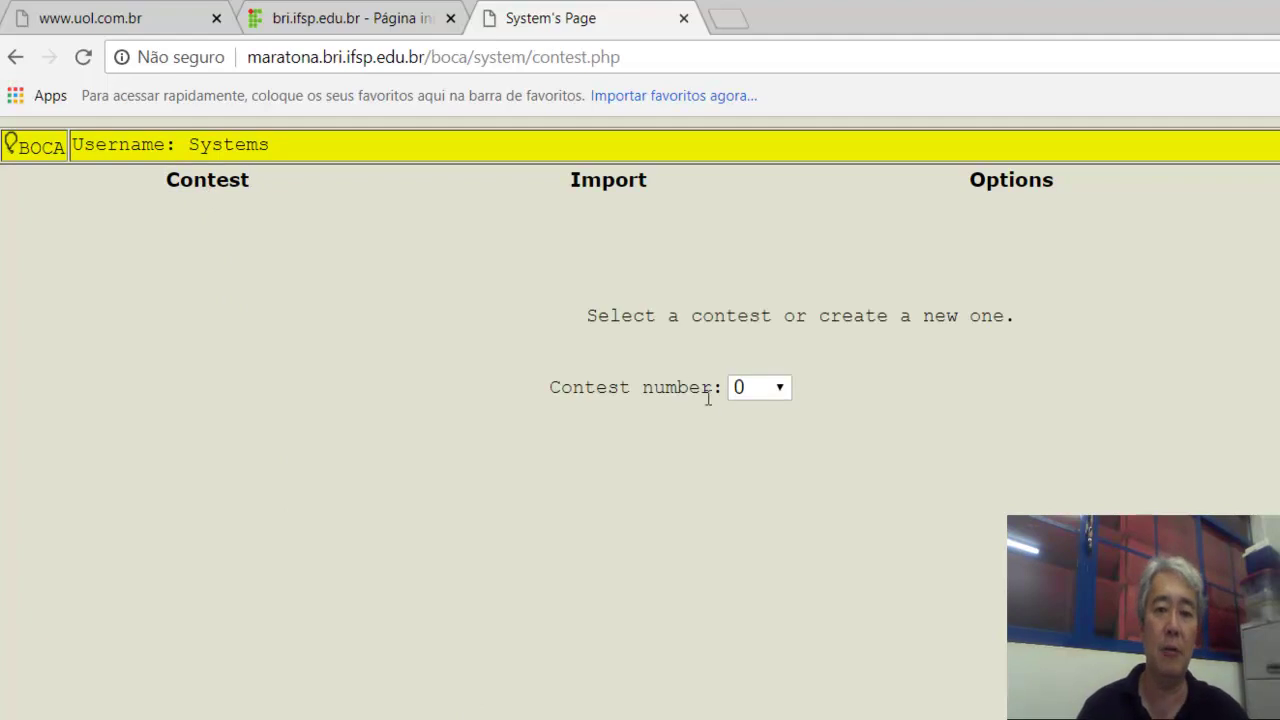
click(779, 391)
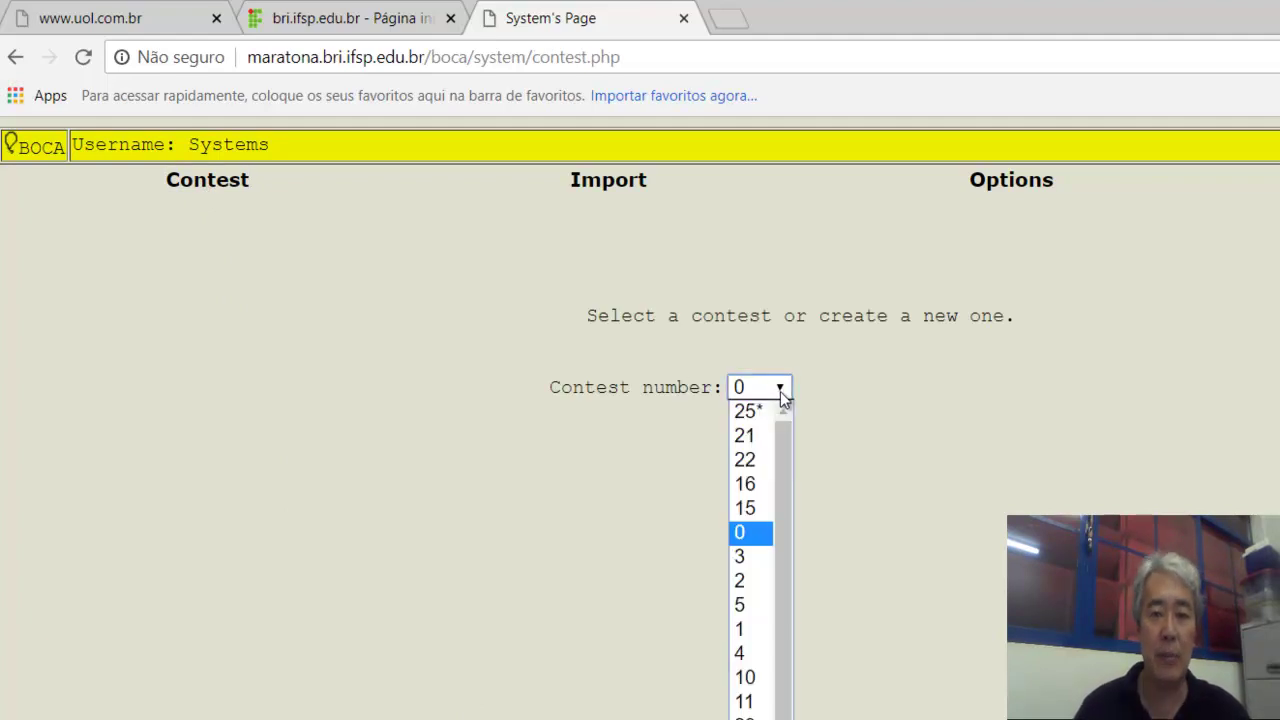
drag(785, 639, 785, 719)
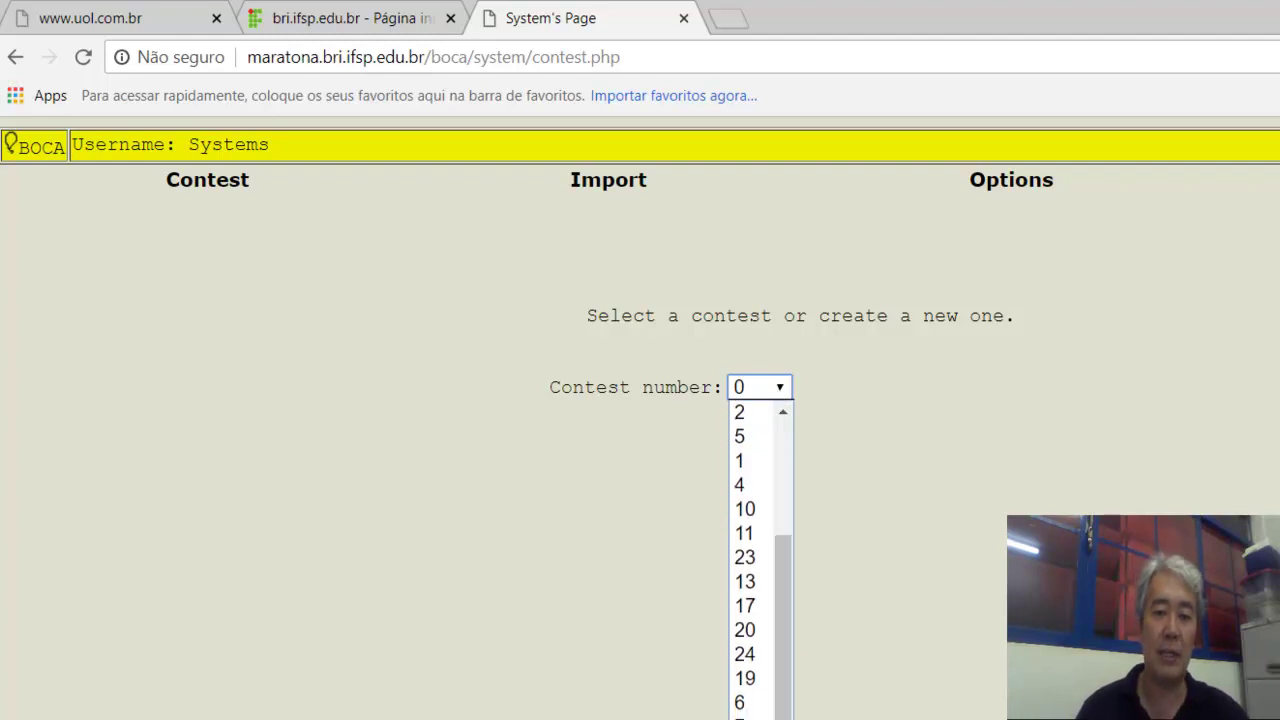
click(748, 714)
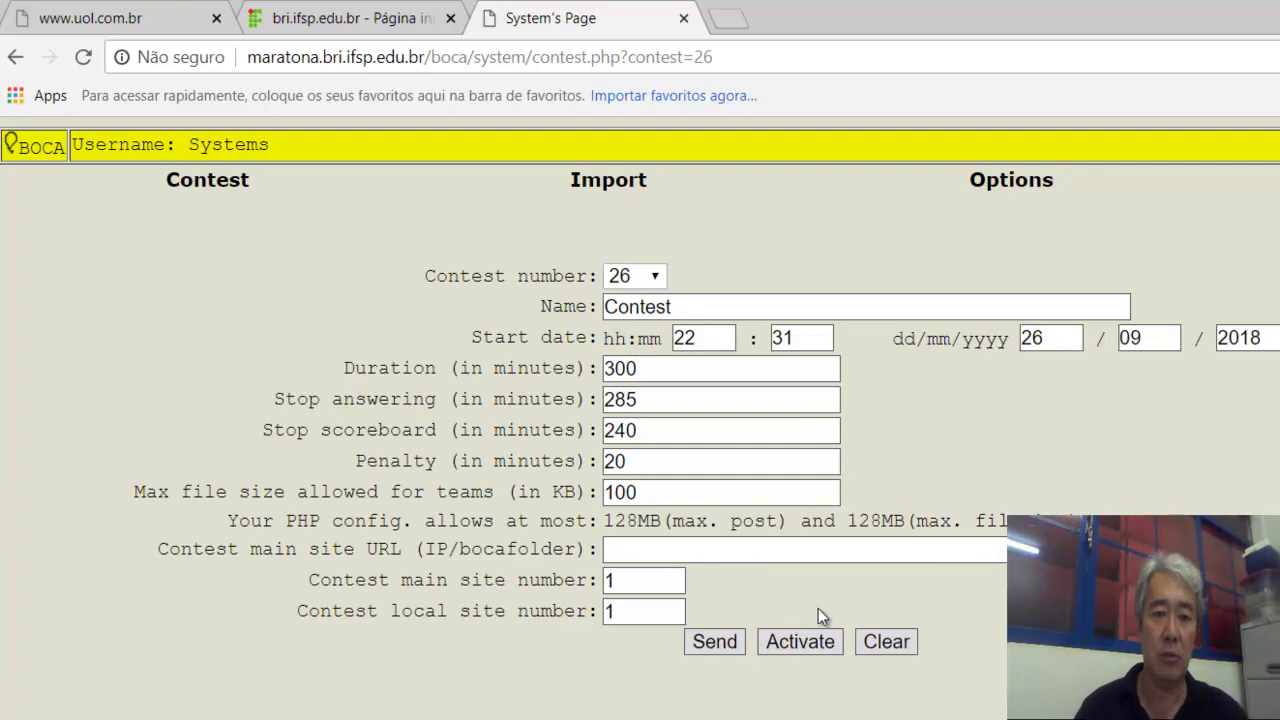
Rename the contest to 'I INTERIF - Maratona de Programação'.
click(691, 307)
key(BackSpace)
key(BackSpace)
key(BackSpace)
key(BackSpace)
key(BackSpace)
key(BackSpace)
key(BackSpace)
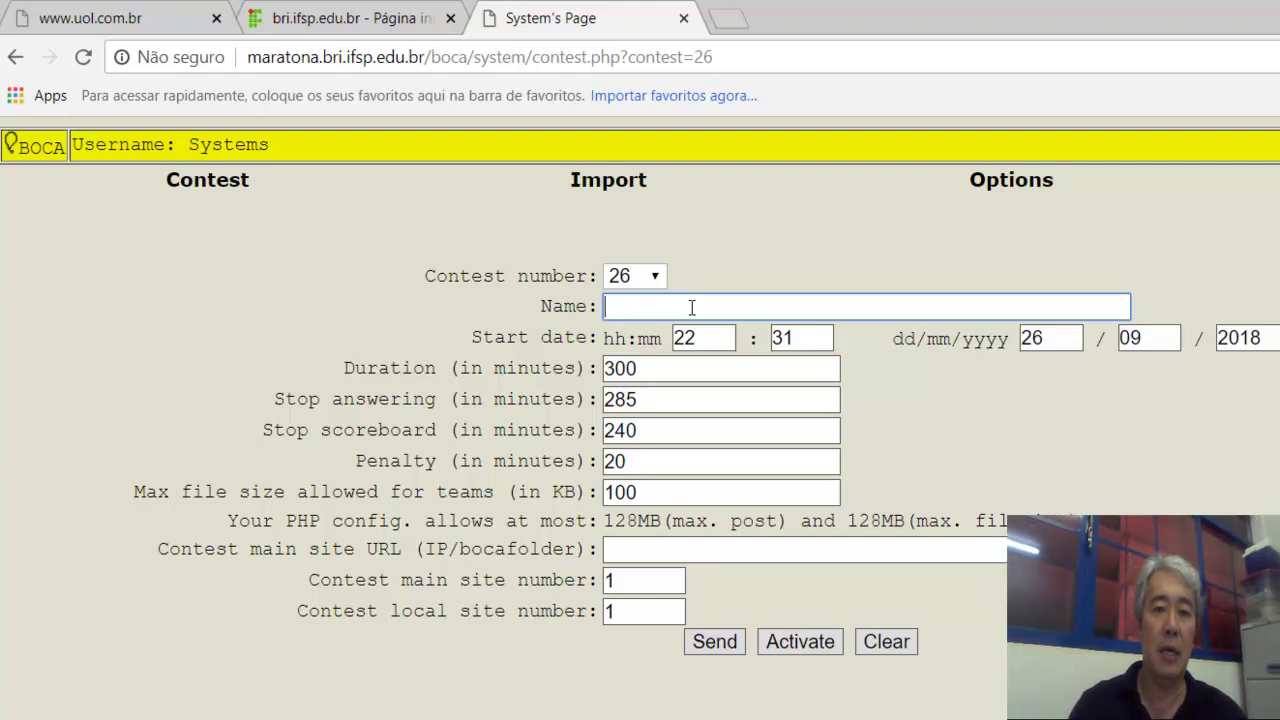
text(I INTERIF - )
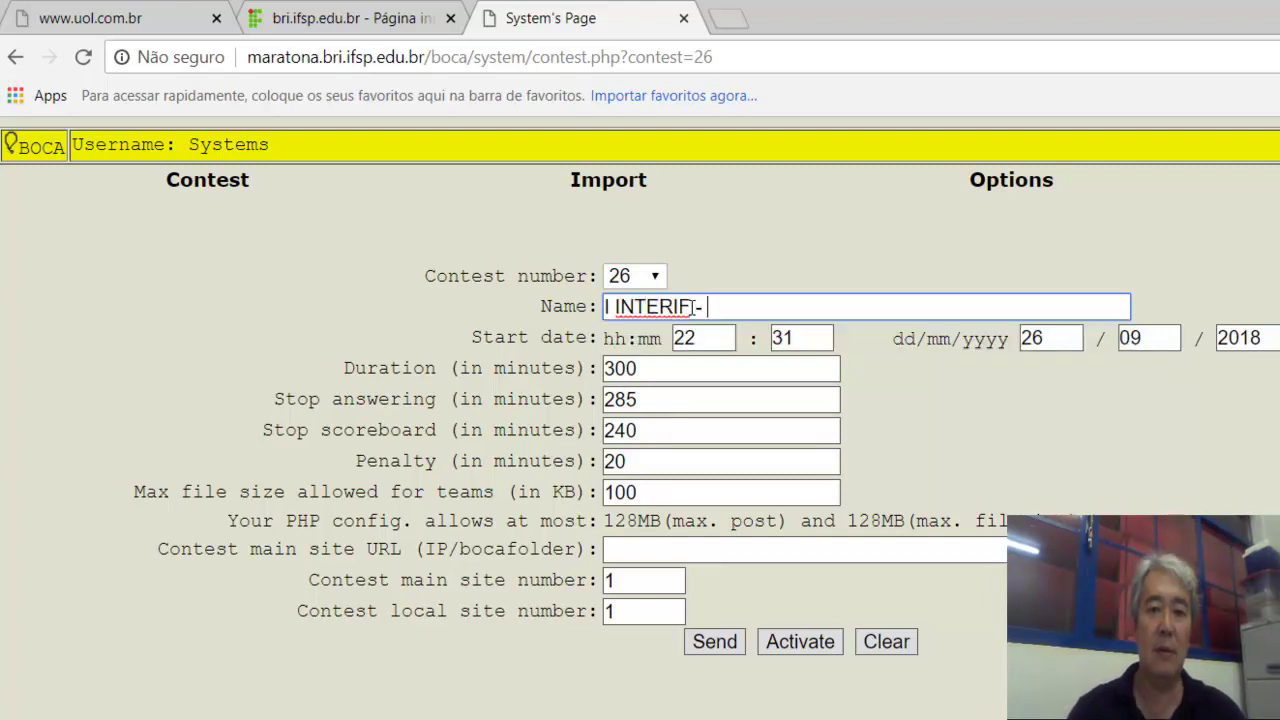
text(Mara)
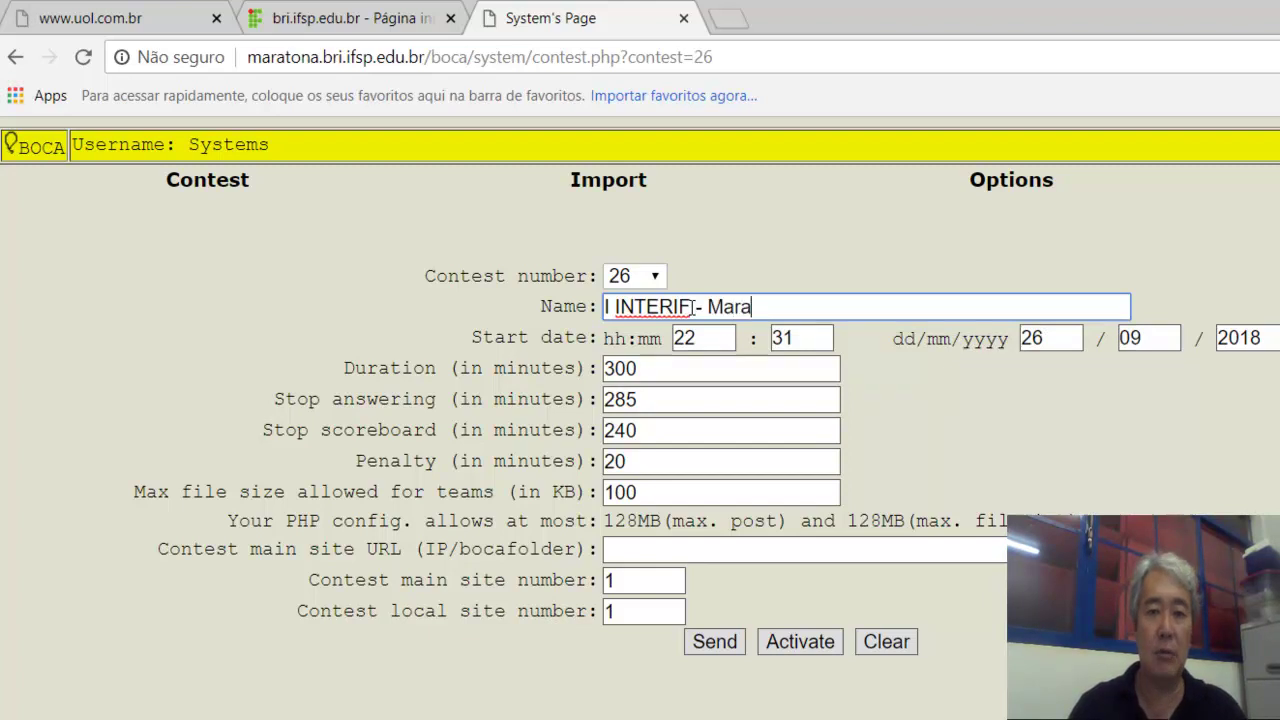
text(tona de Pro)
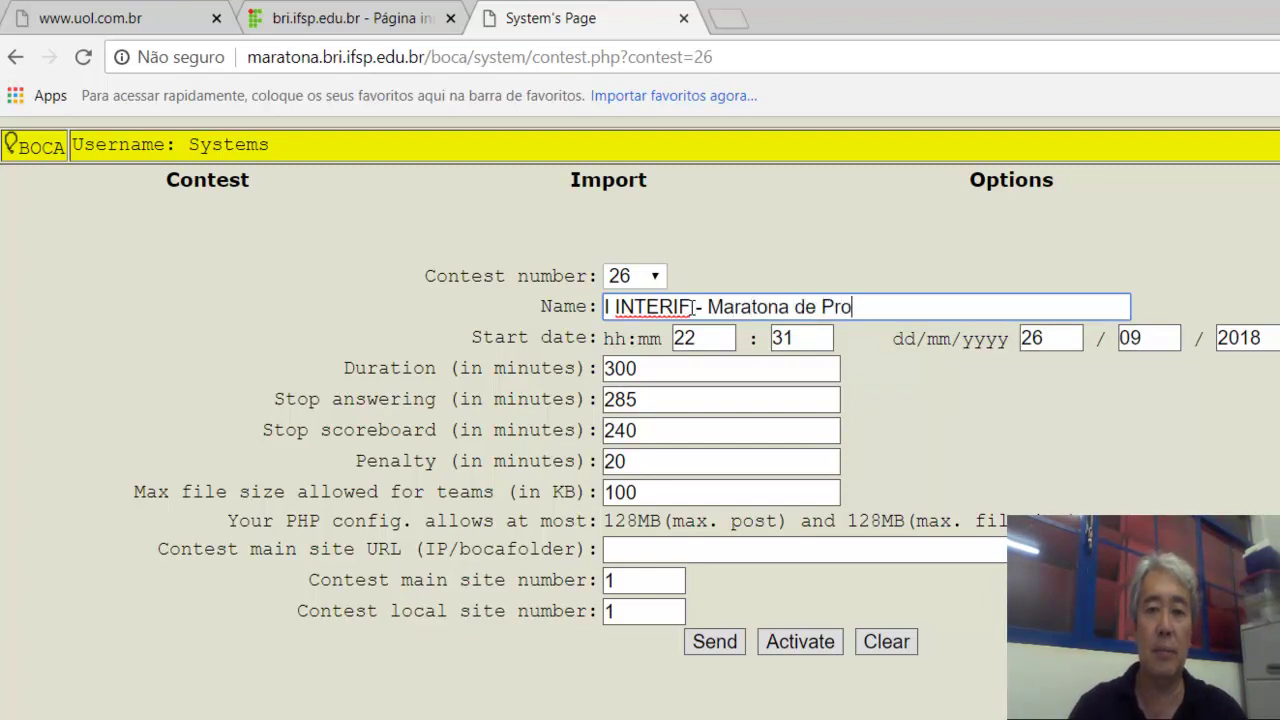
text(gramaç)
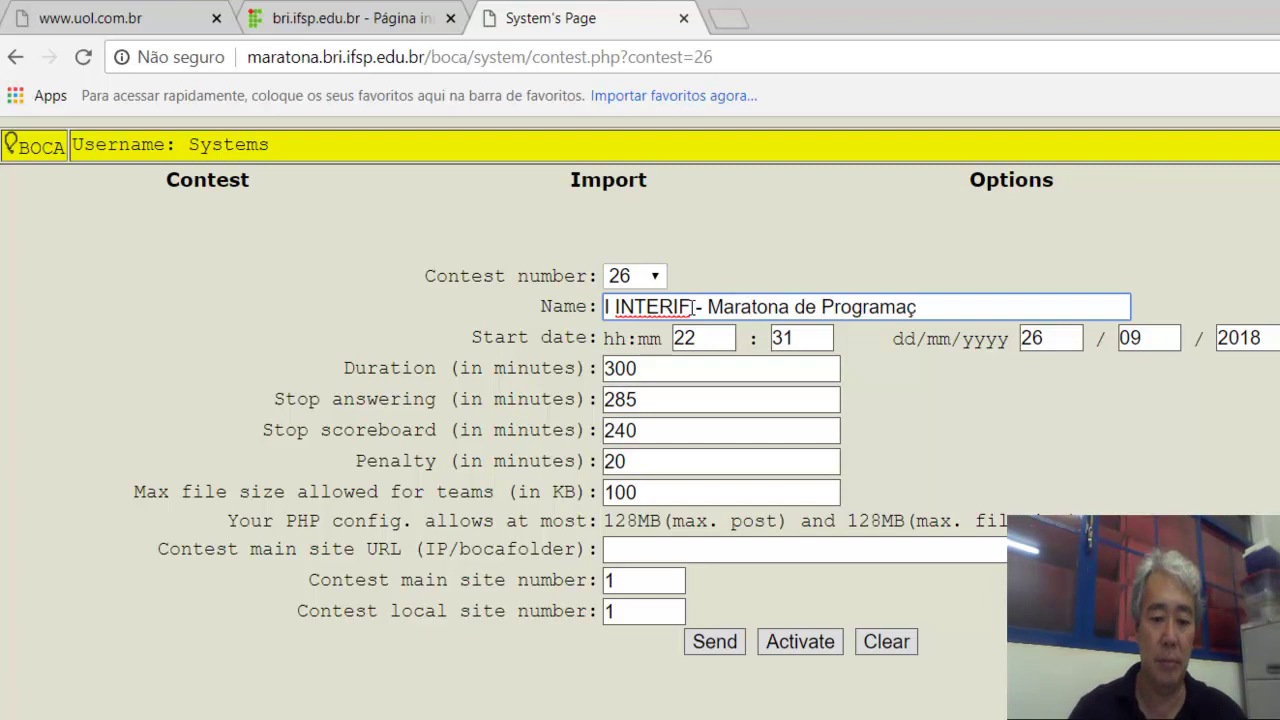
text(ão)
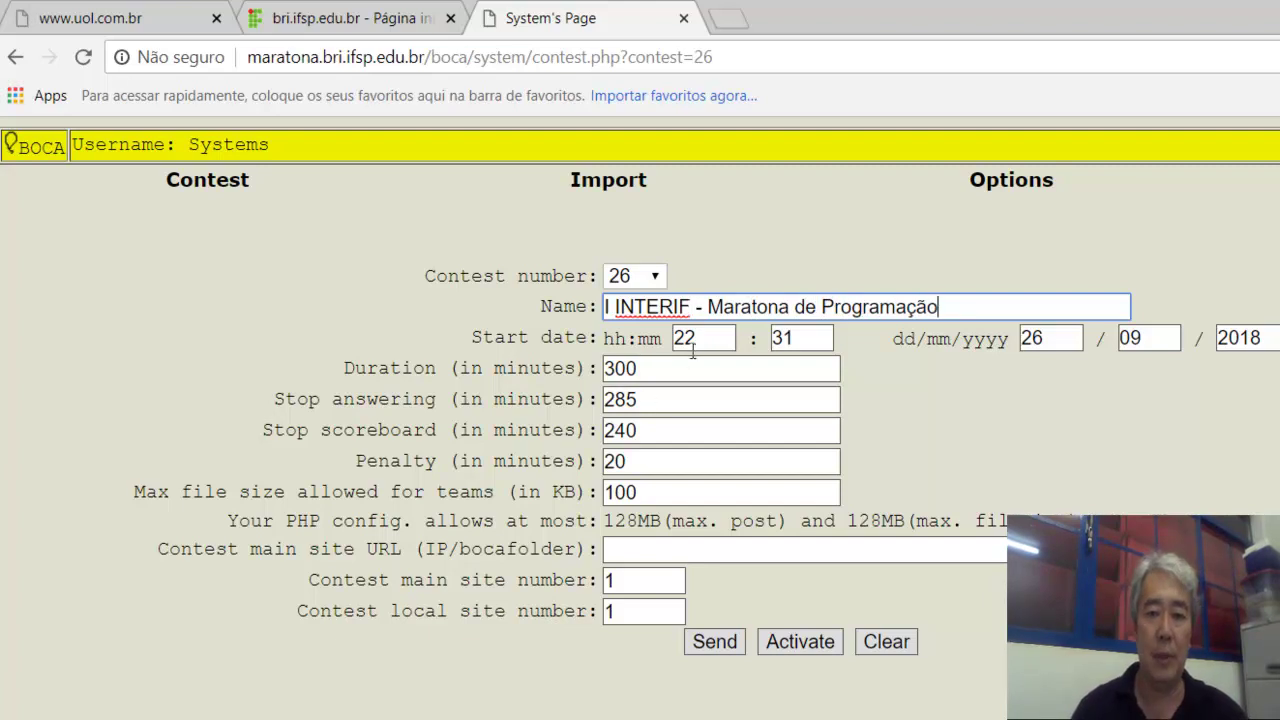
Set the contest start time to 19:30.
click(715, 336)
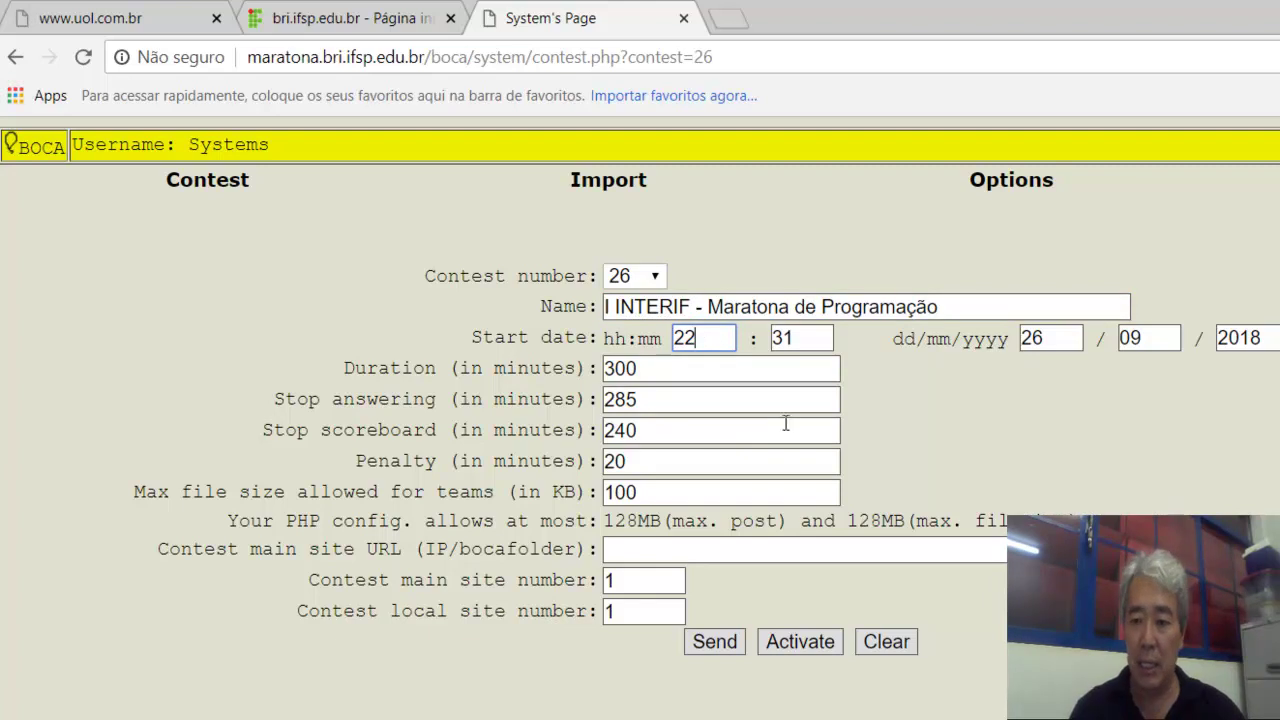
key(BackSpace)
key(BackSpace)
text(19)
key(Tab)
text(30)
key(Tab)
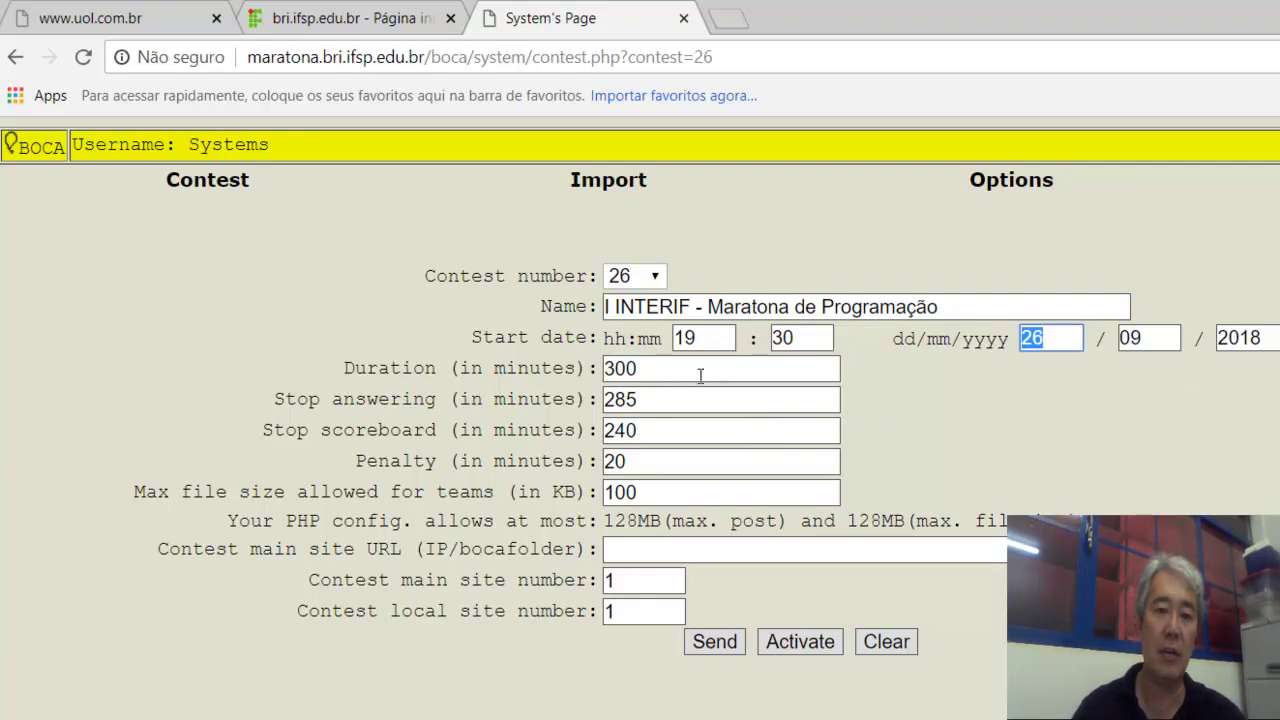
Review duration, stop-answering, stop-scoreboard and penalty values, then send the contest settings.
click(658, 372)
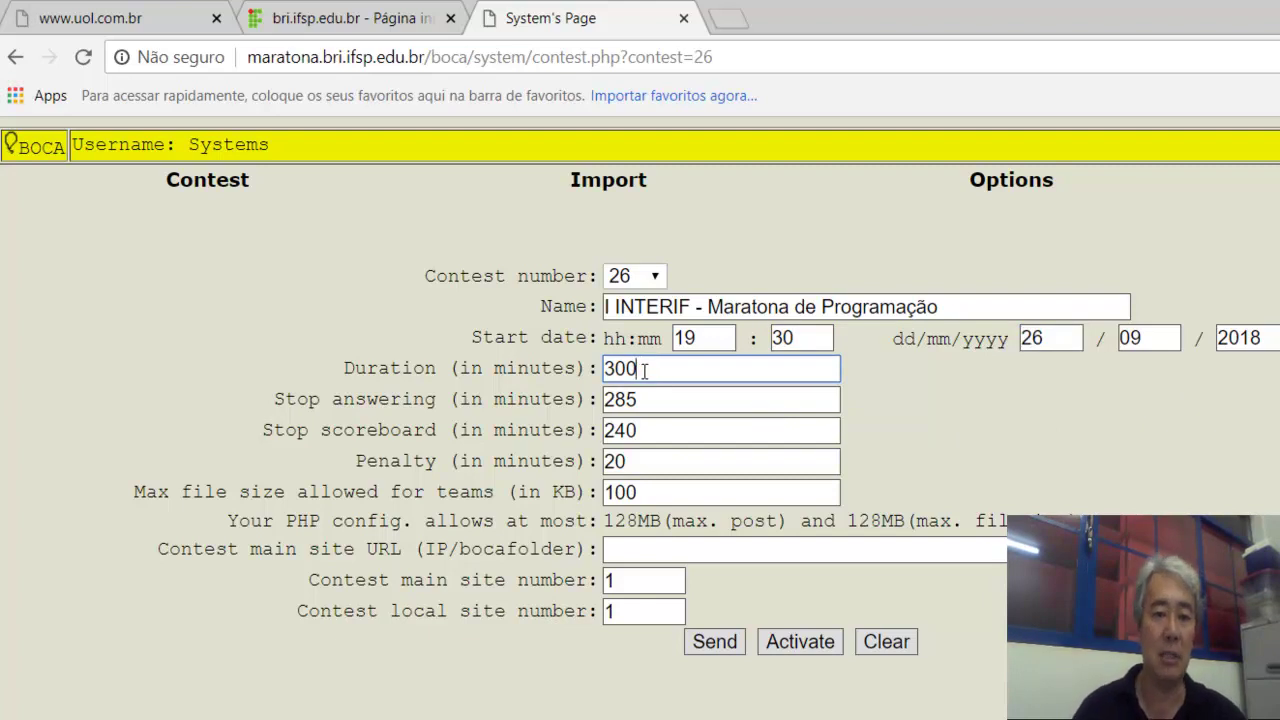
click(650, 398)
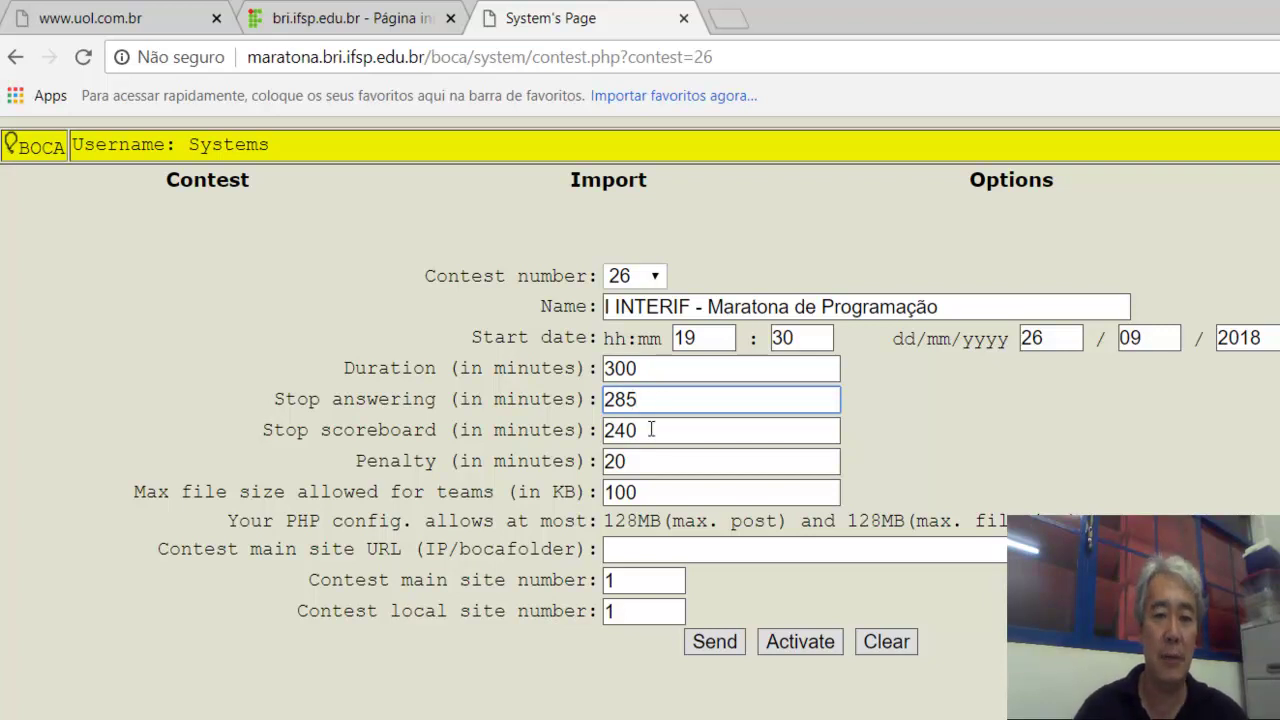
click(648, 432)
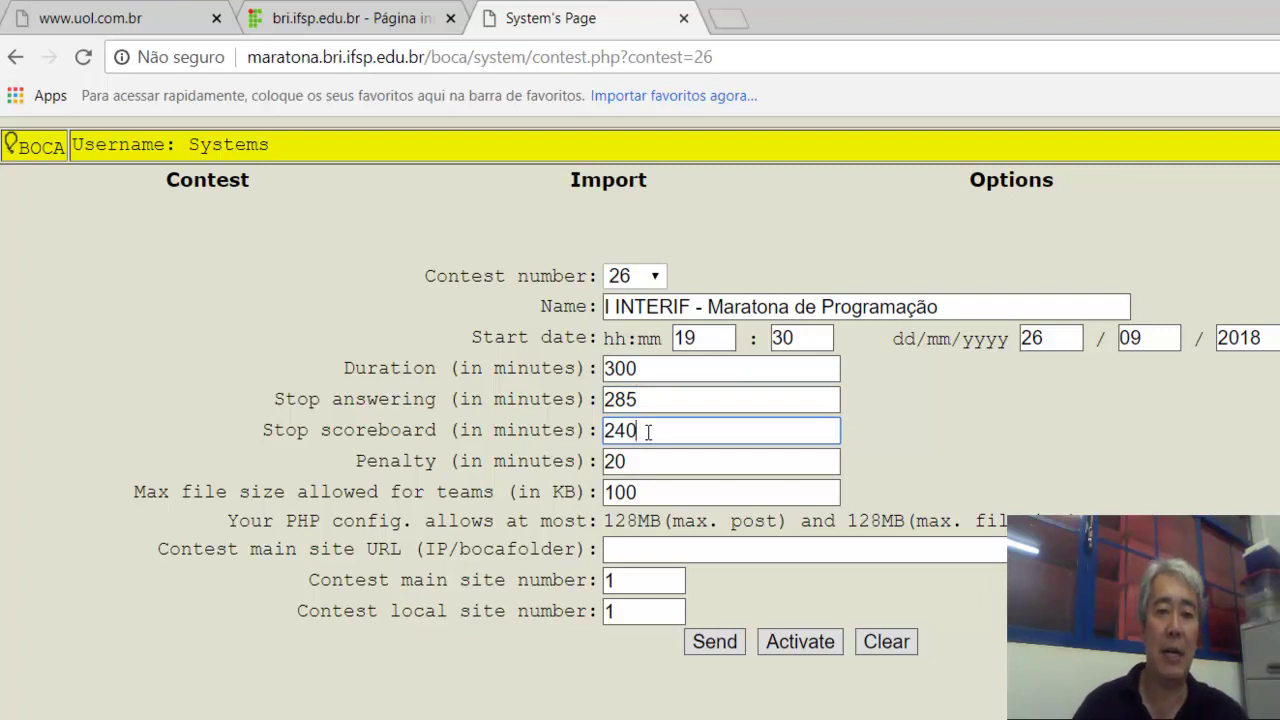
click(651, 463)
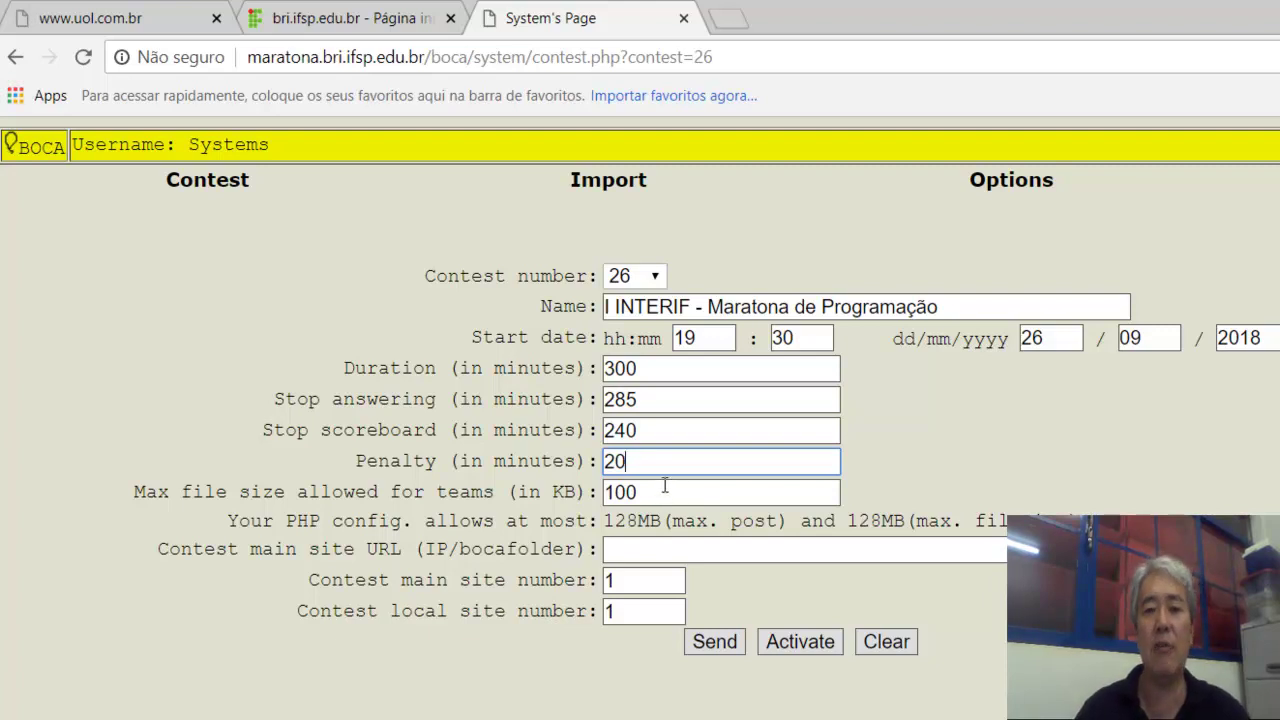
click(714, 643)
Confirm saving contest 26, activate it, and acknowledge the re-login notice.
click(896, 200)
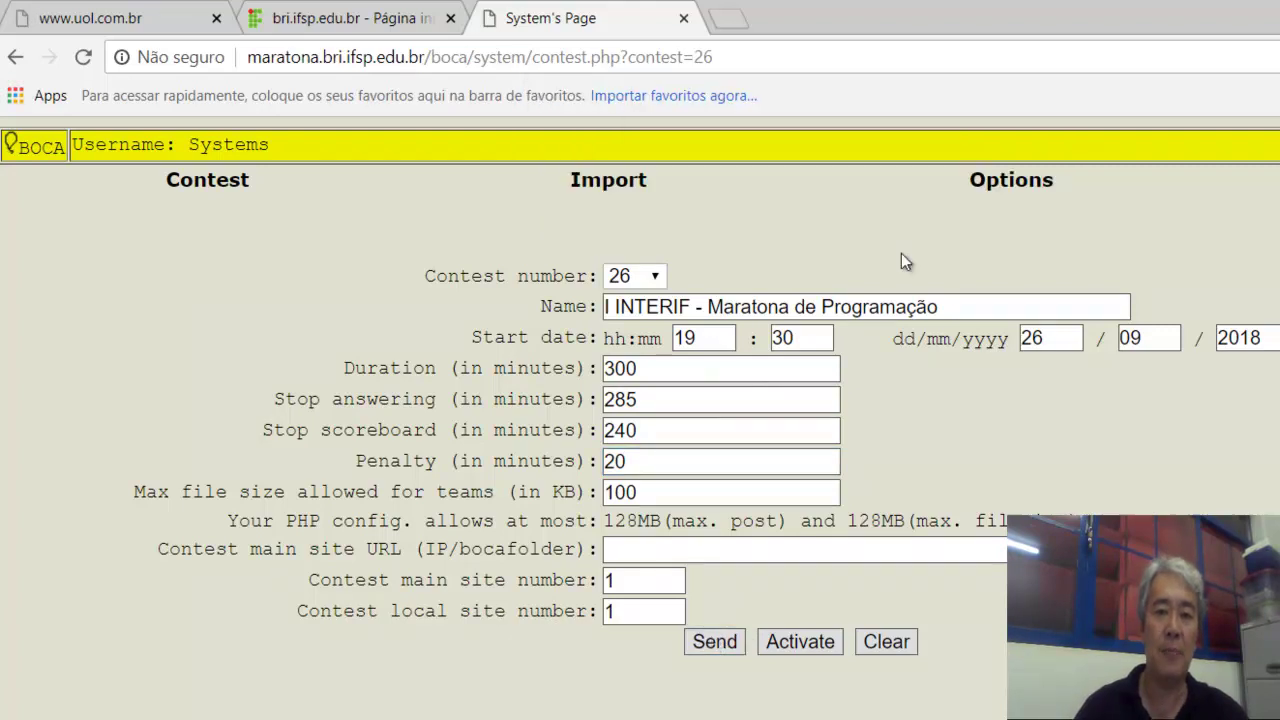
click(800, 645)
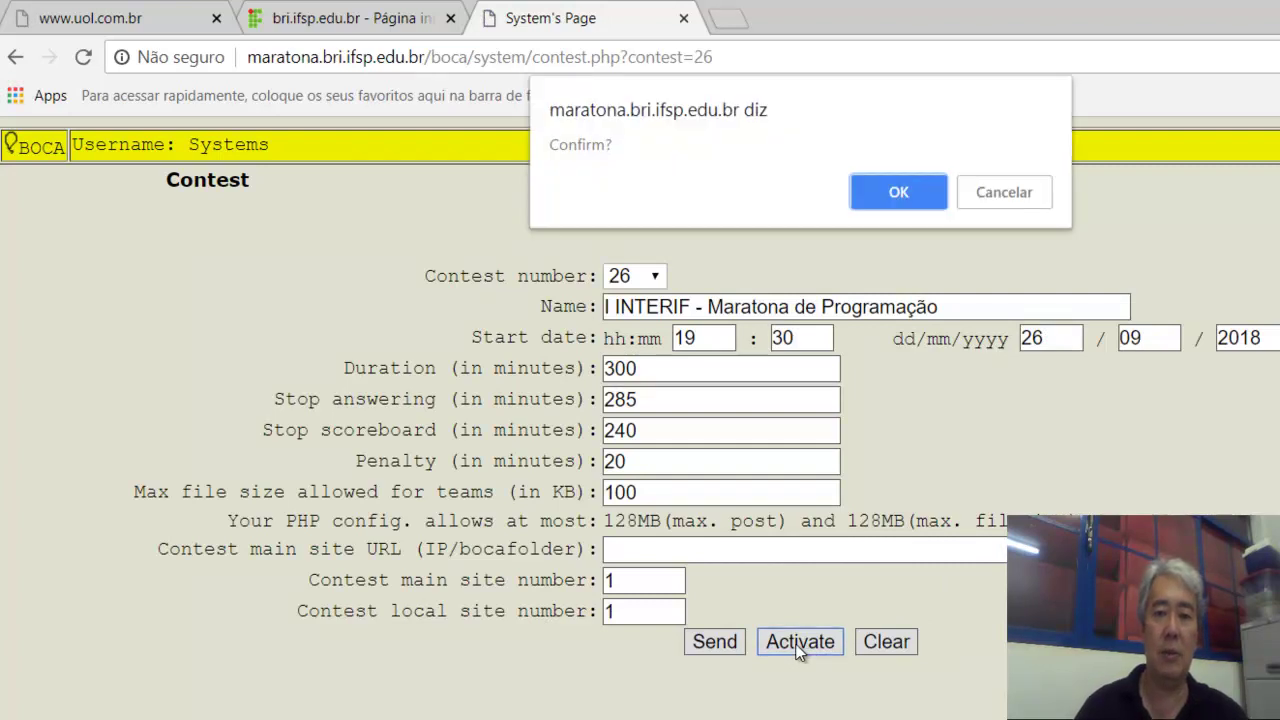
click(899, 194)
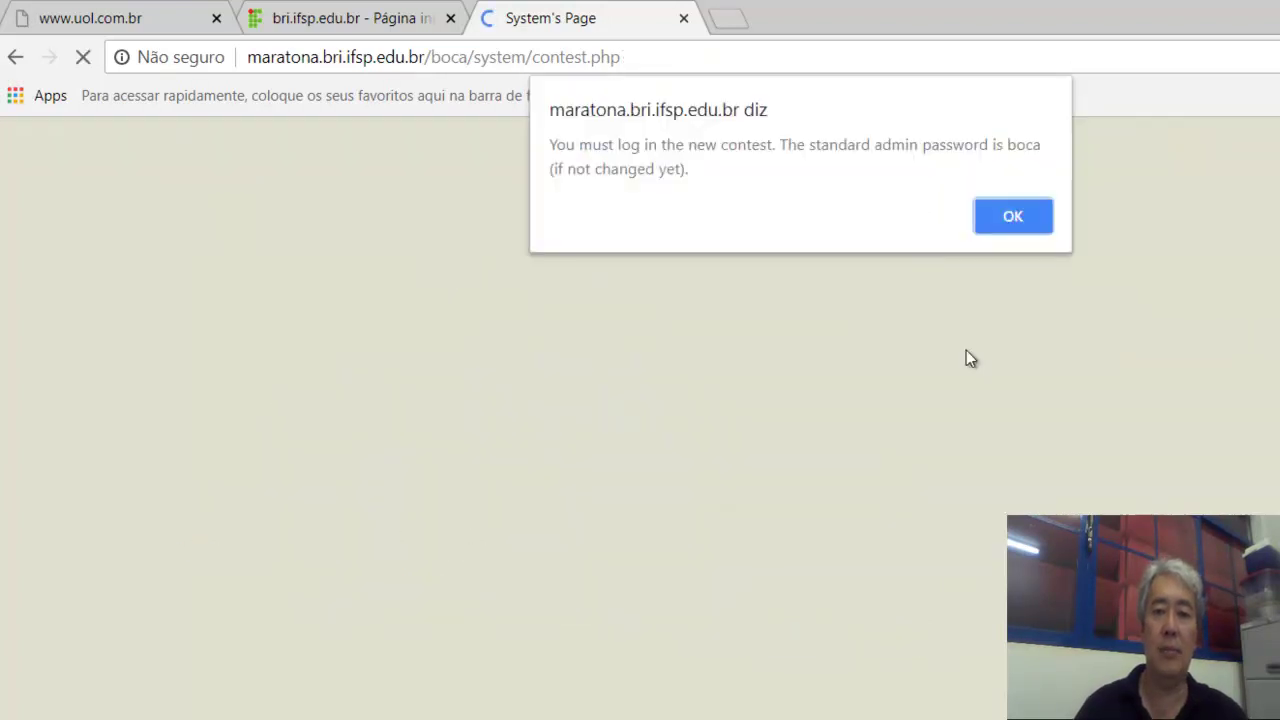
click(1012, 218)
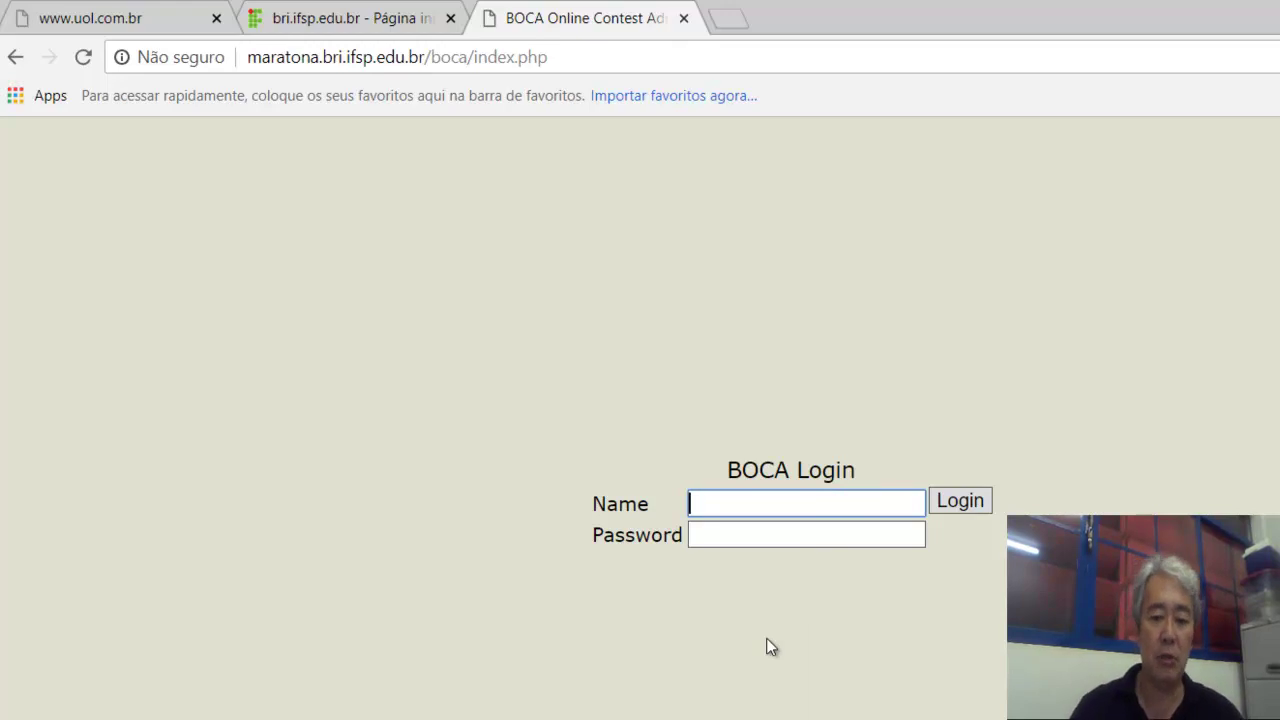
Log in to contest 26 as 'admin' with the default admin password.
text(admin)
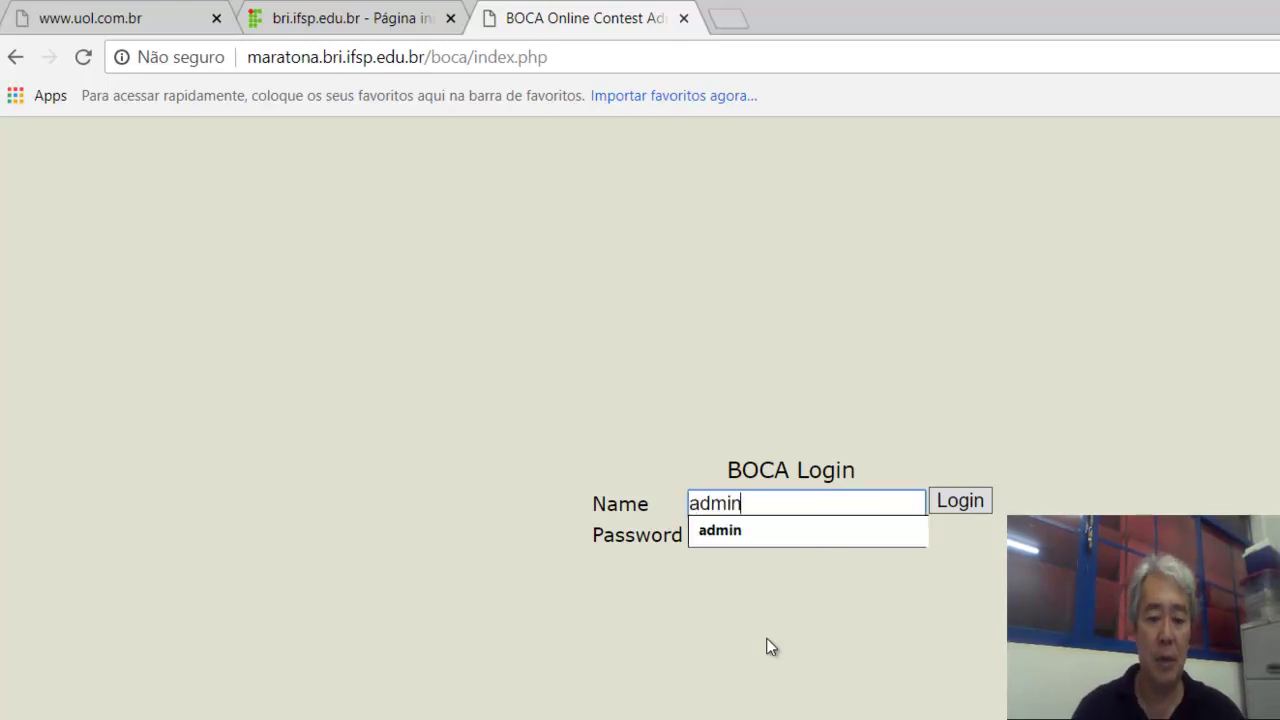
key(Tab)
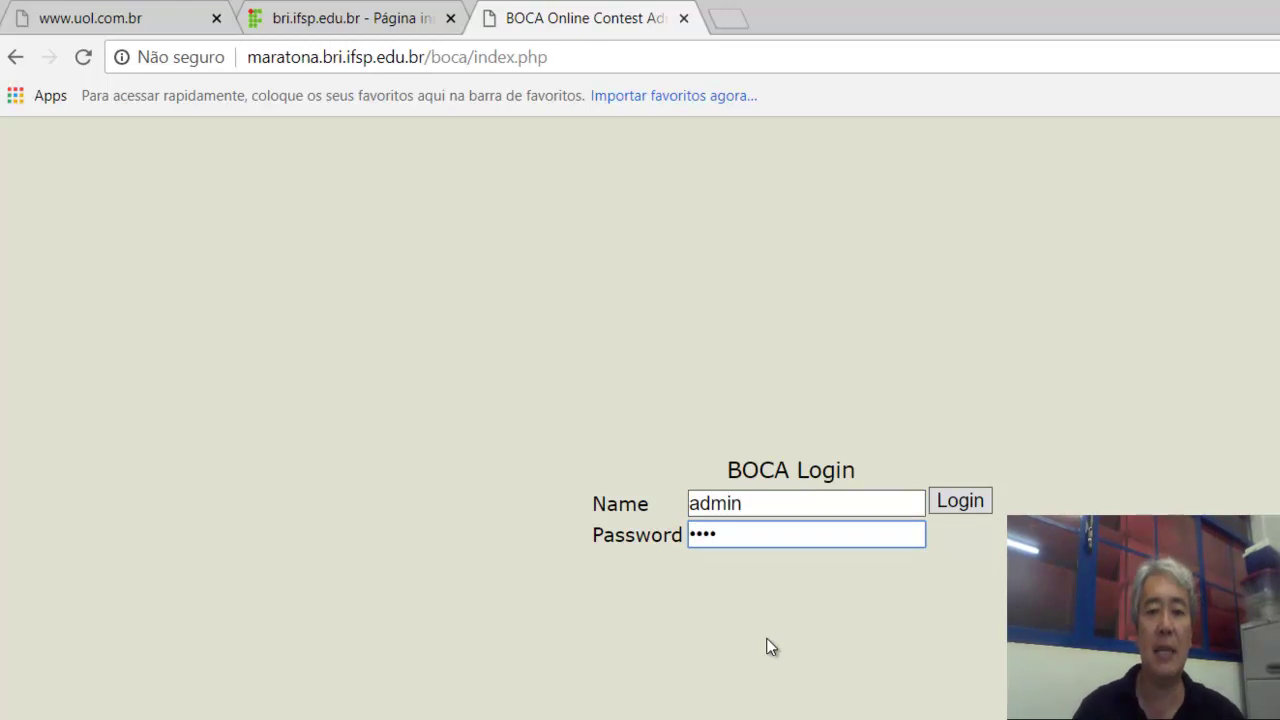
click(960, 501)
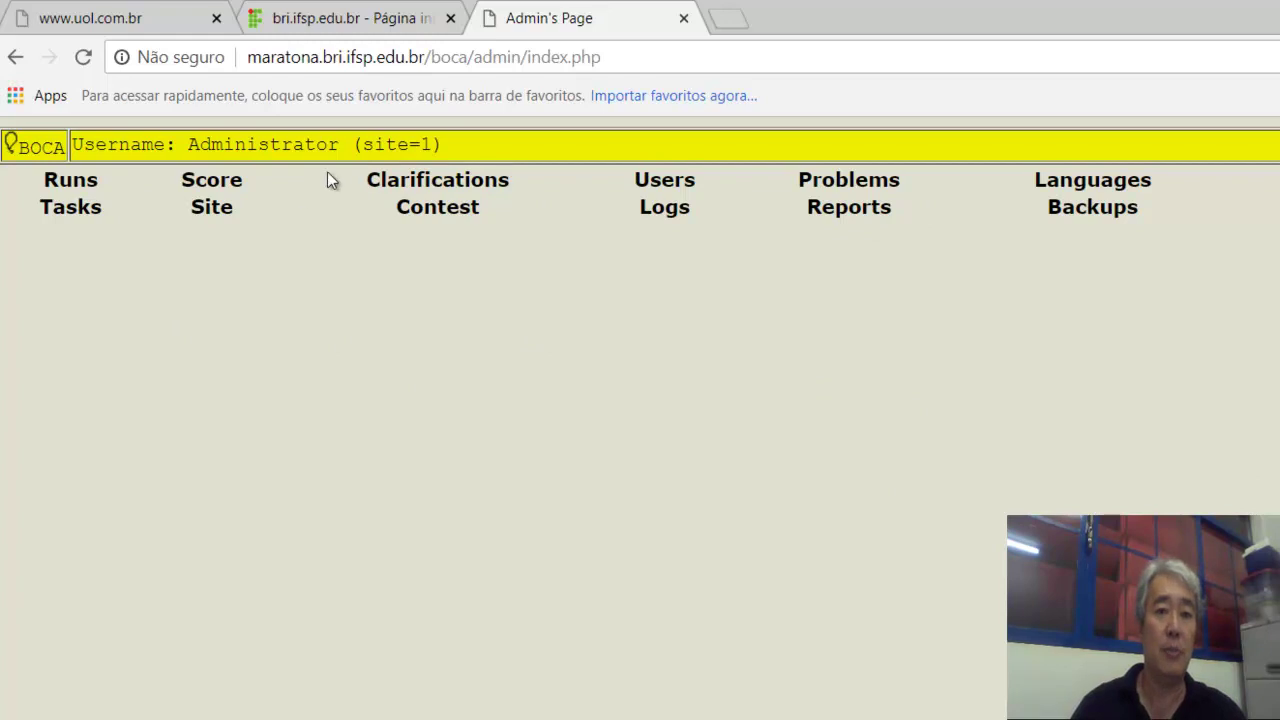
Look through the Users, Problems and Languages pages, ending back on Problems.
click(675, 182)
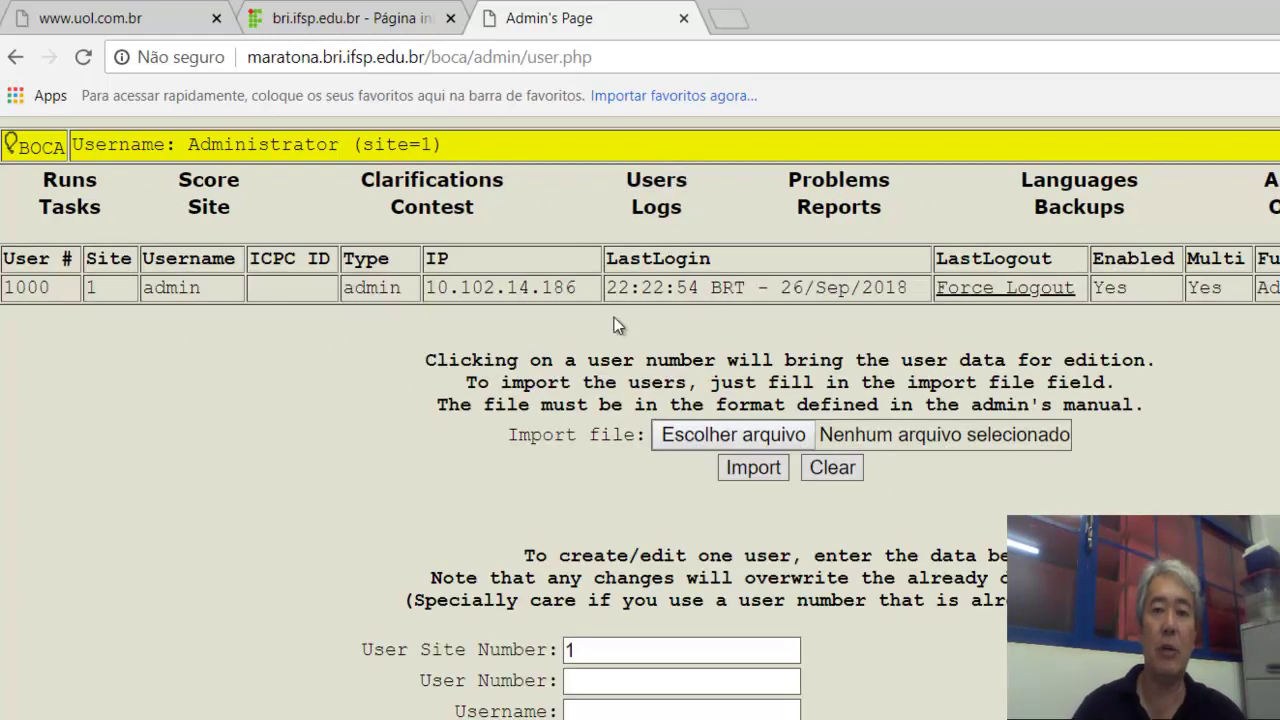
click(840, 186)
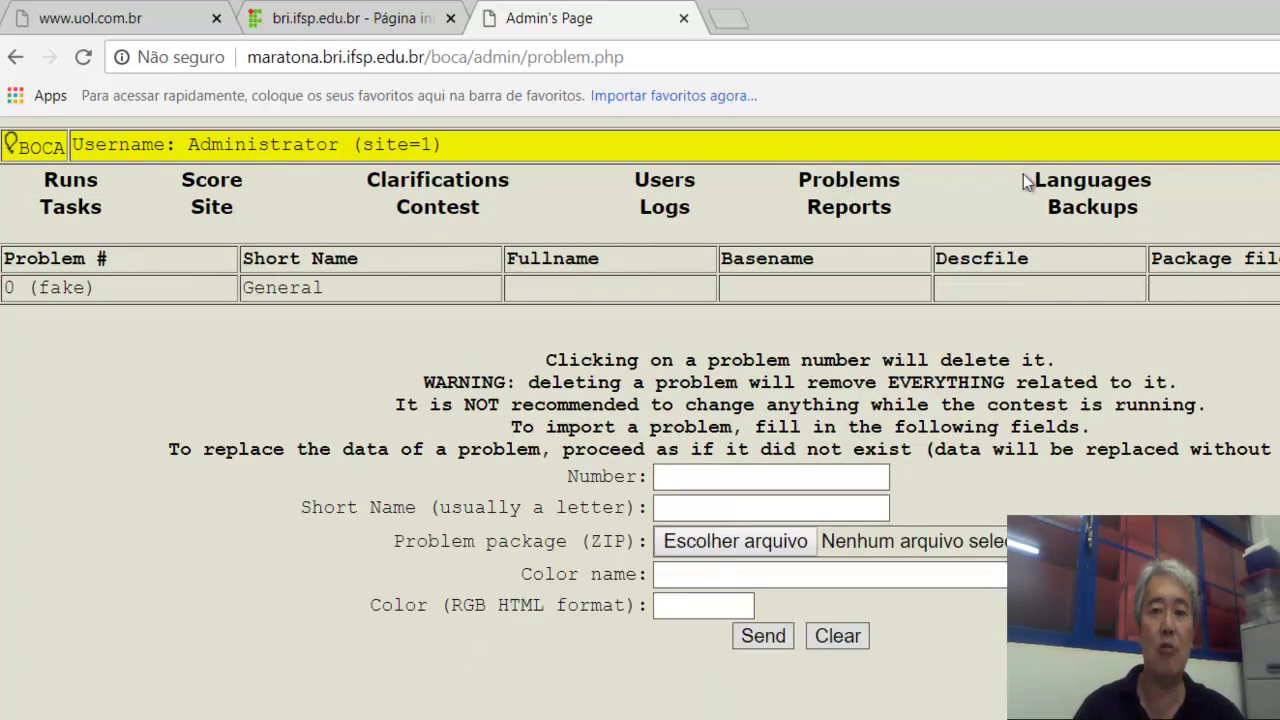
click(1078, 190)
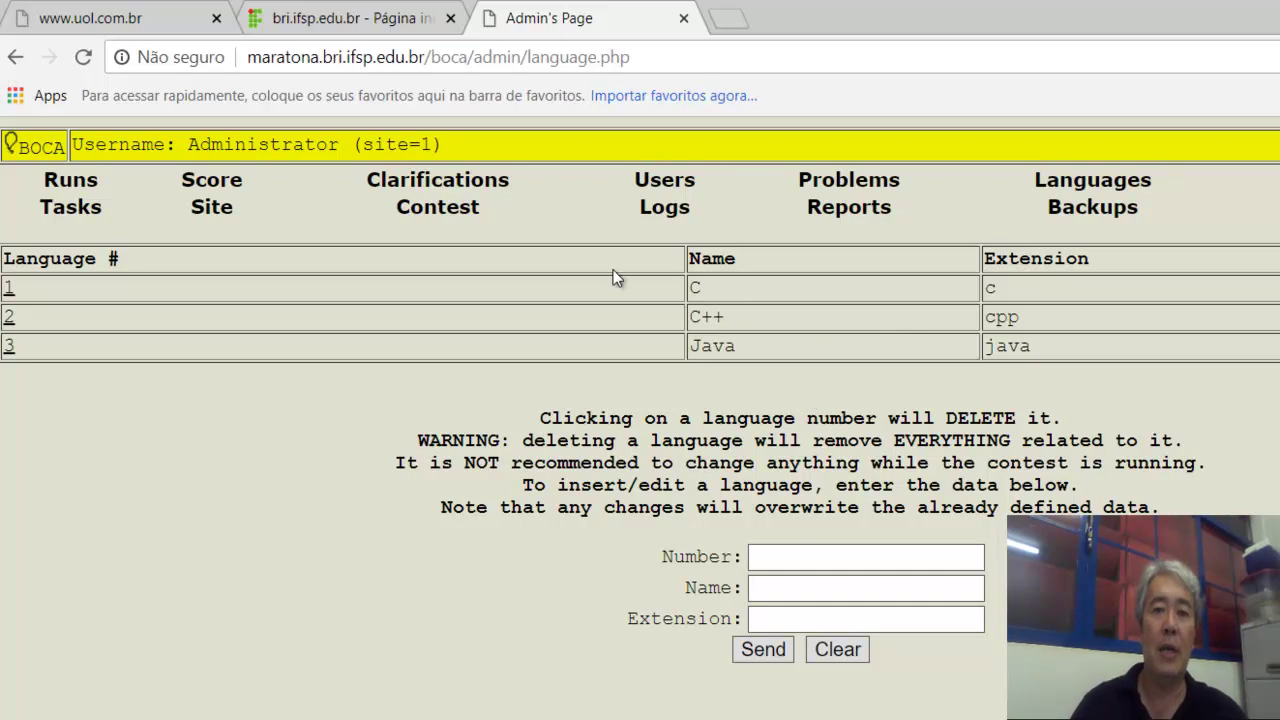
click(826, 178)
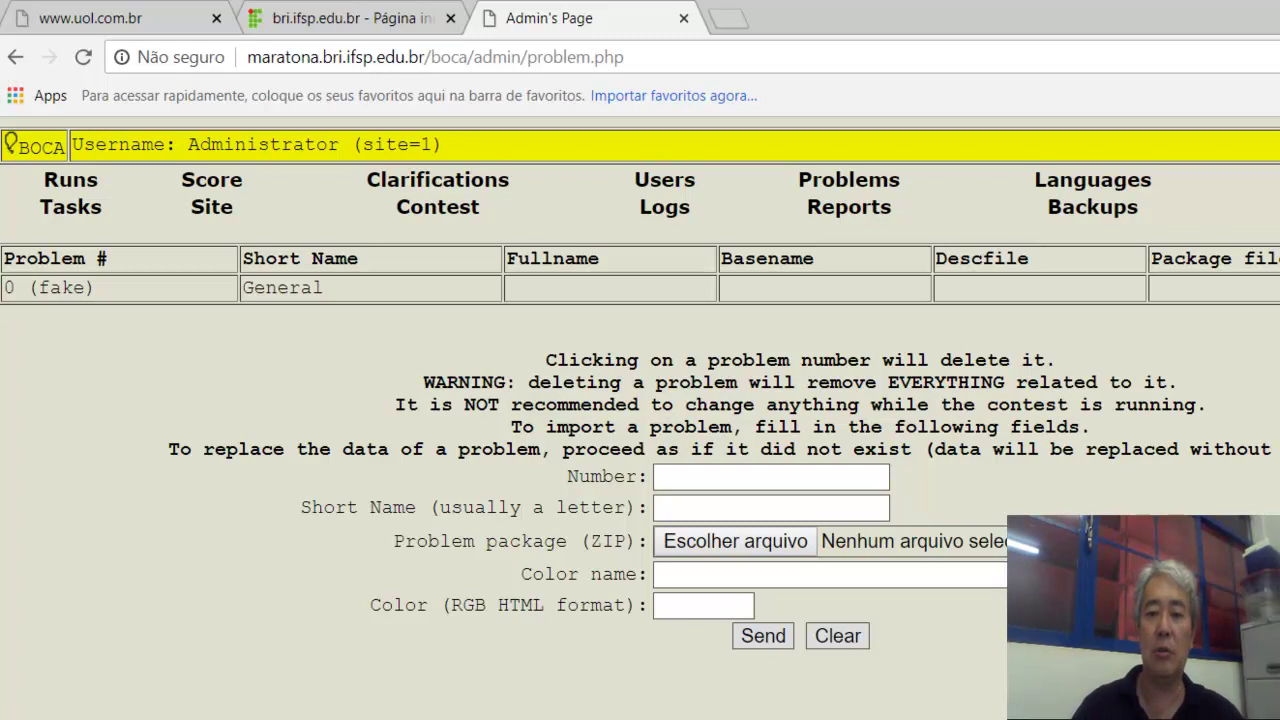
Open the build-problem-package form and dismiss the autofill suggestions.
click(856, 716)
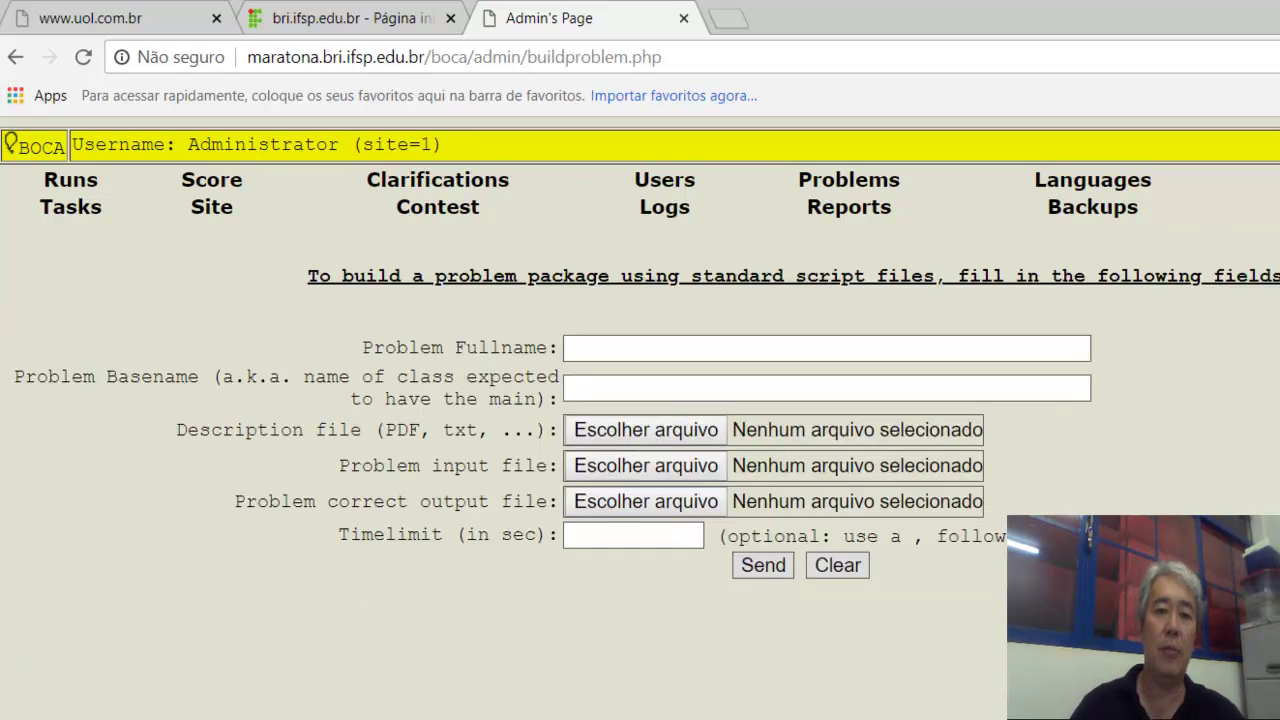
click(584, 348)
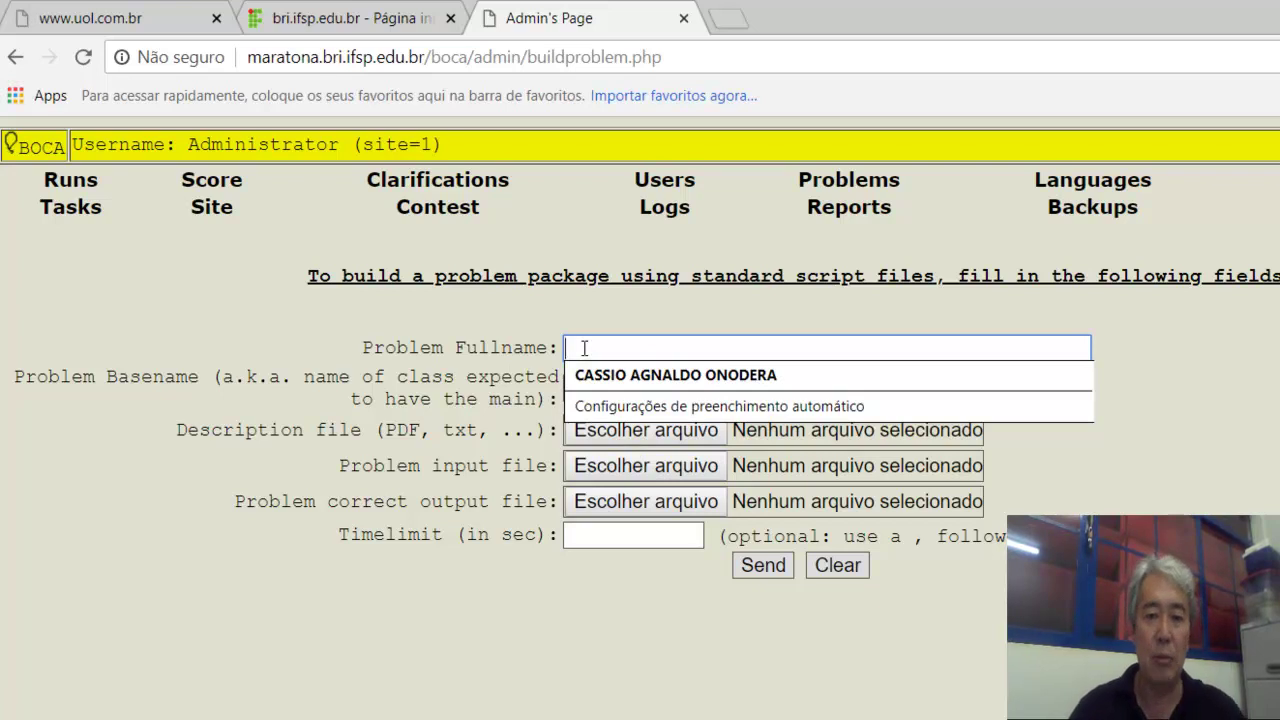
click(491, 600)
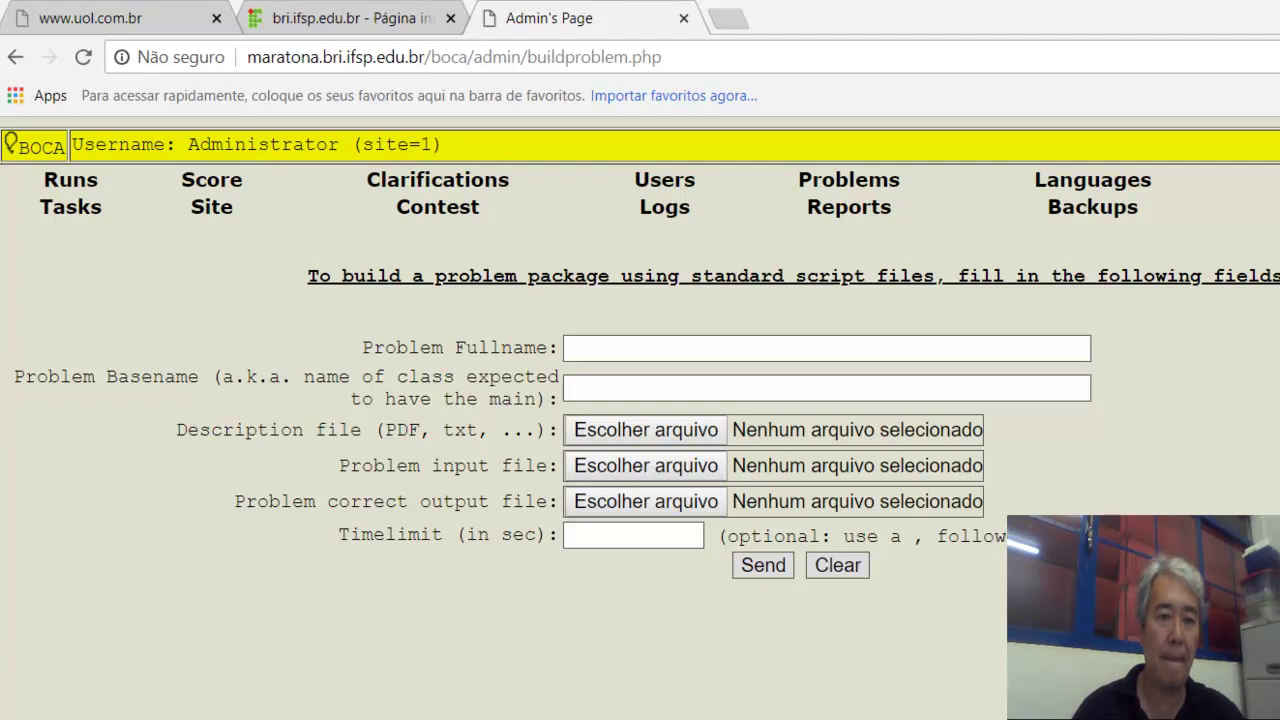
key(alt+Tab)
Open MaratonaINTERIF_Prova_2018.docx and scroll to Problema A, Funções Matemáticas.
double_click(297, 179)
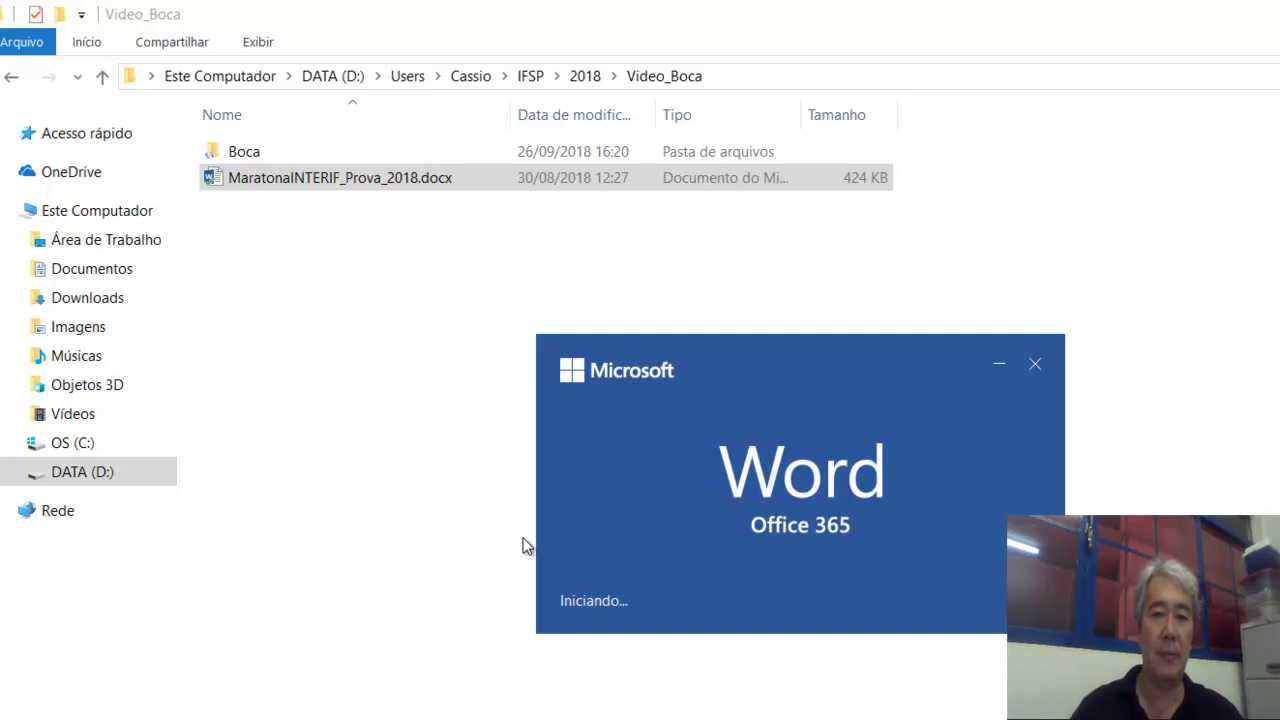
scroll(524, 538, down, 15)
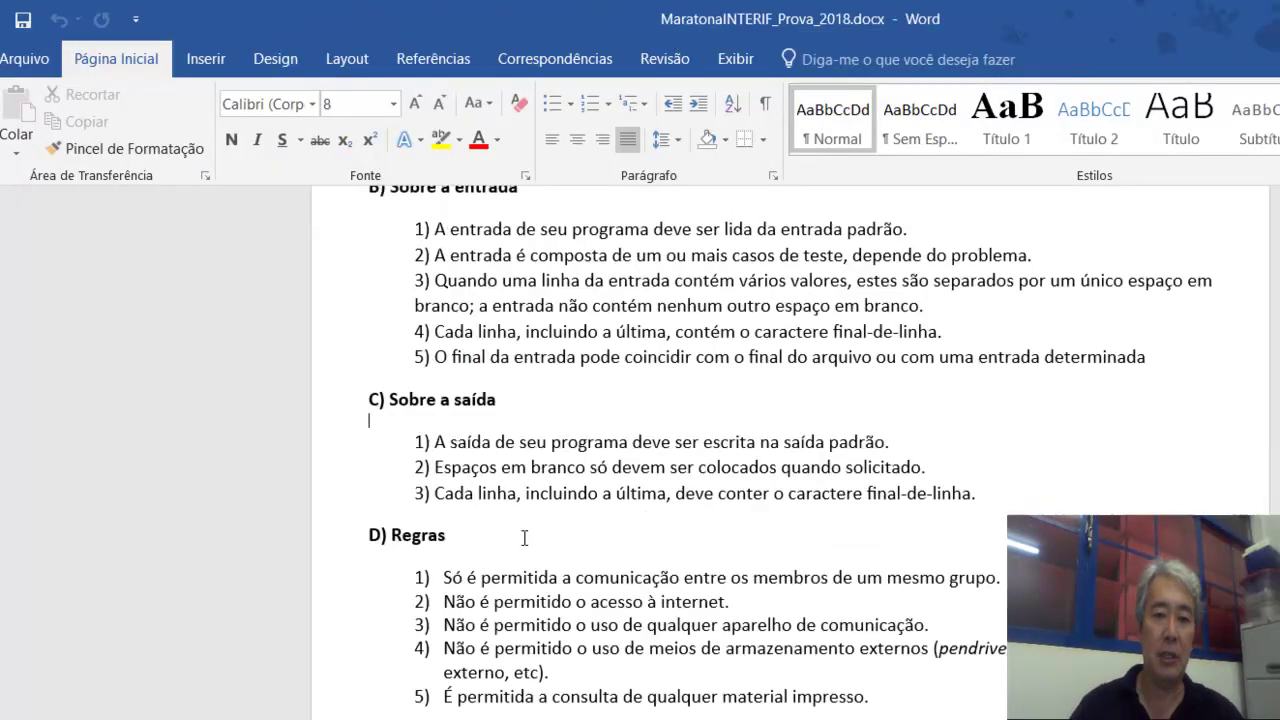
scroll(524, 538, down, 1)
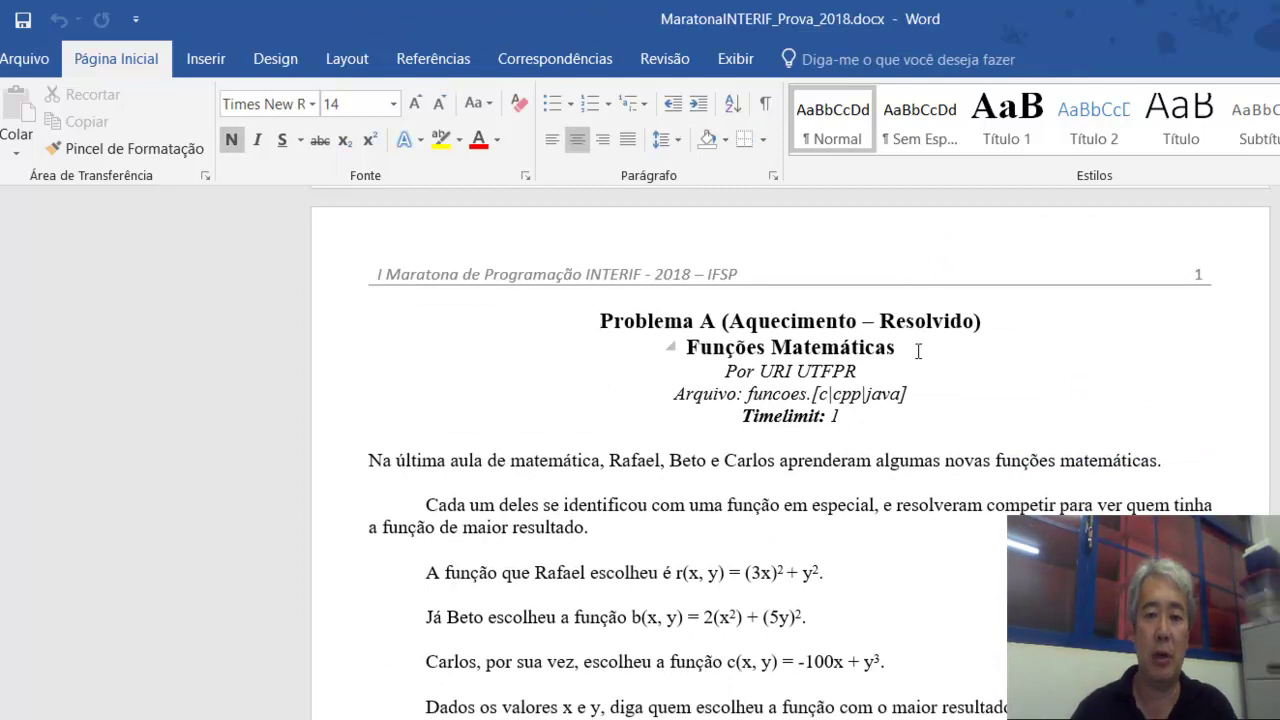
key(alt+Tab)
key(Tab)
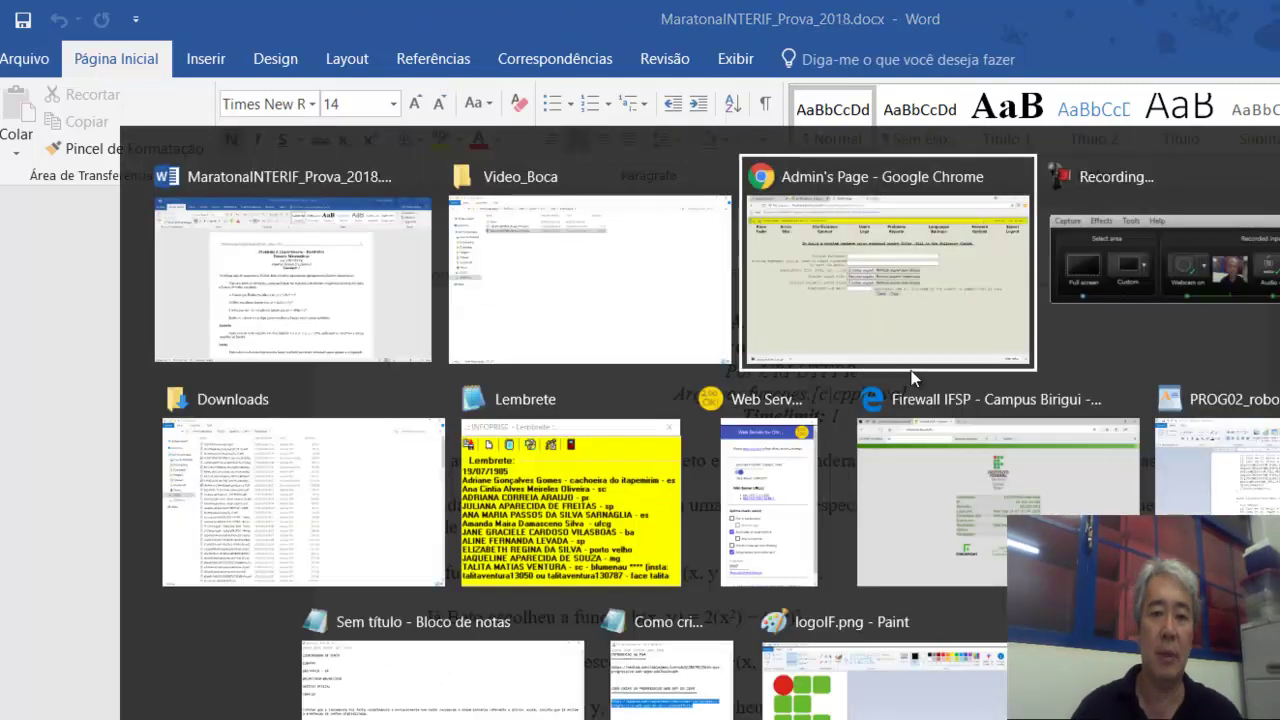
Enter full name 'Funcoes Matematicas' and basename 'funcoes' for the new problem.
click(643, 350)
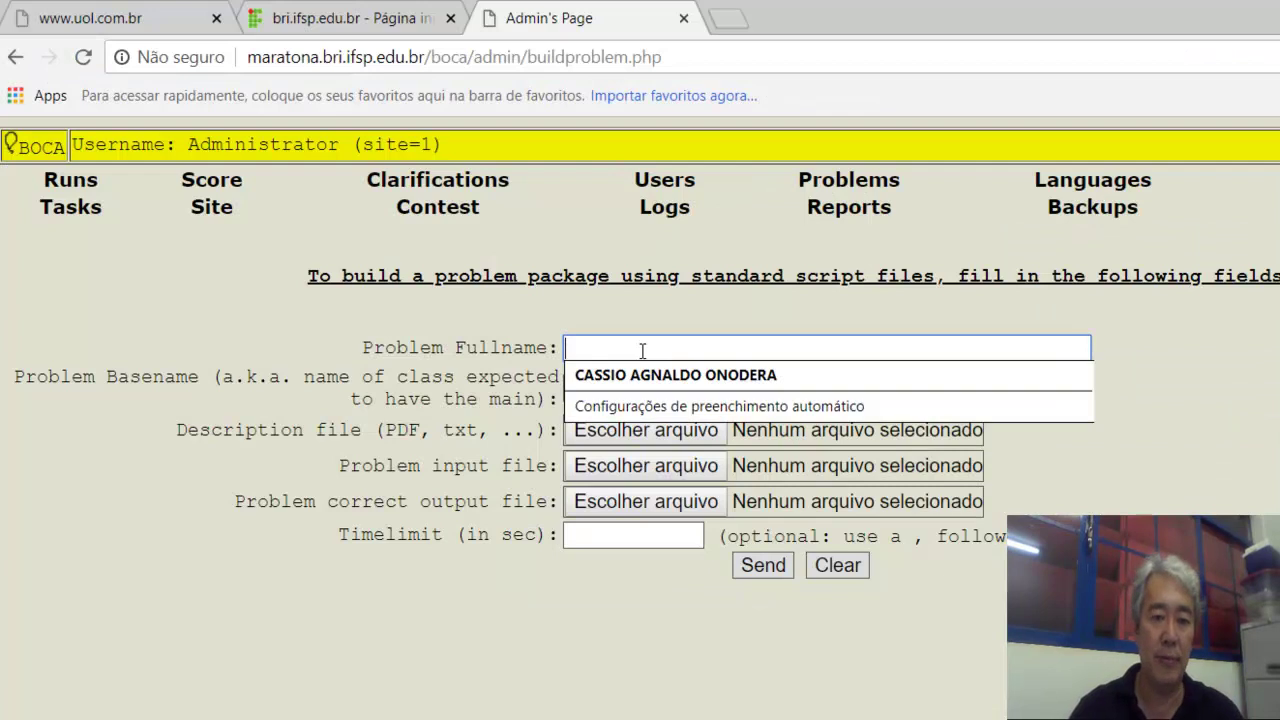
text(Fun)
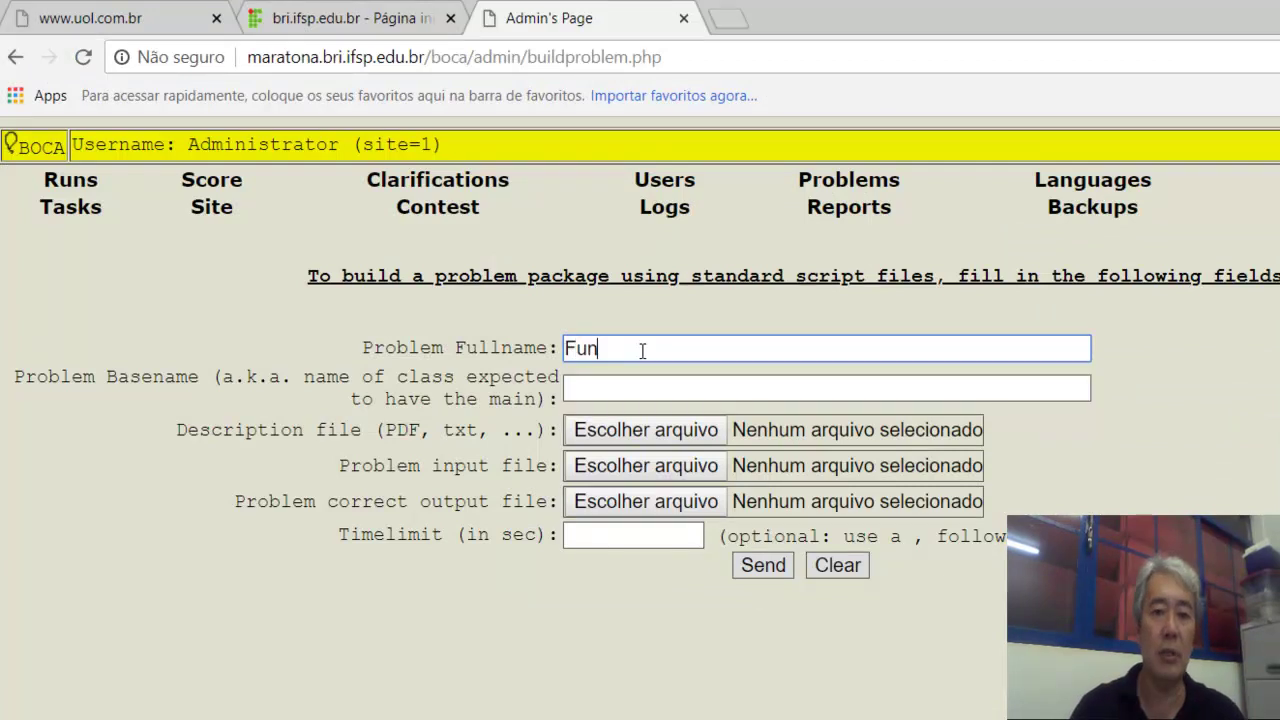
text(coes Mate)
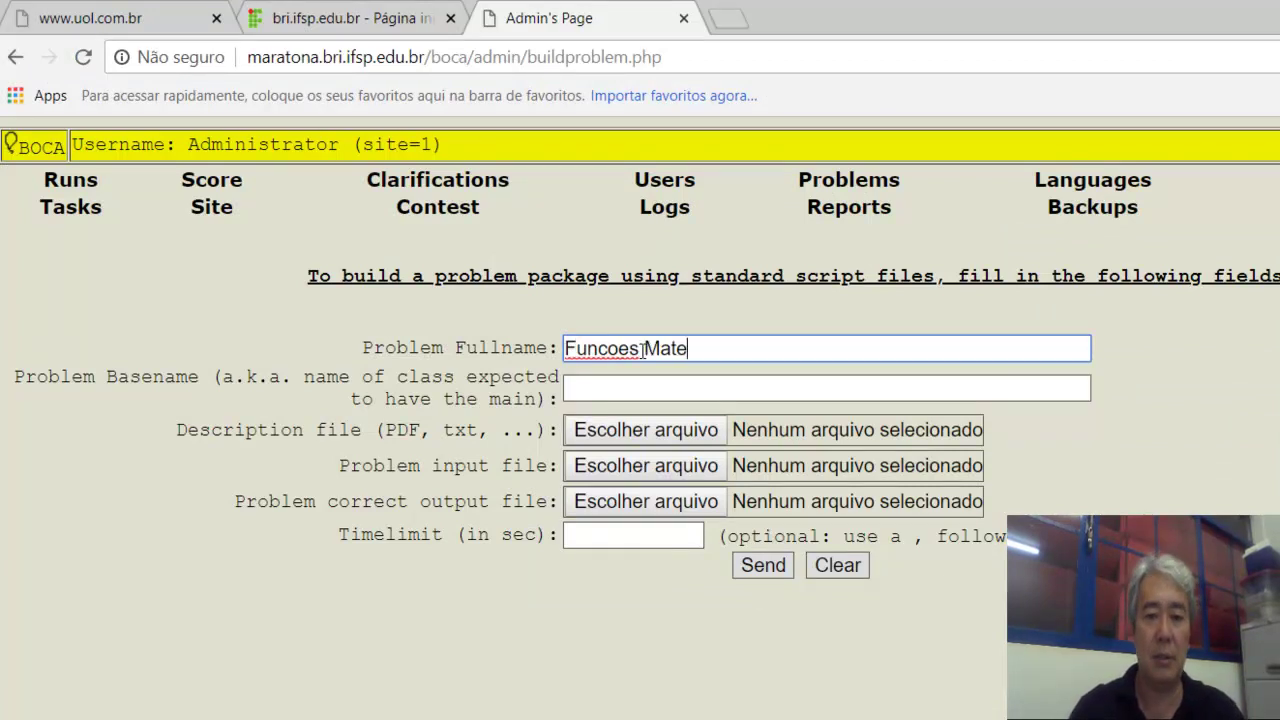
text(maticas)
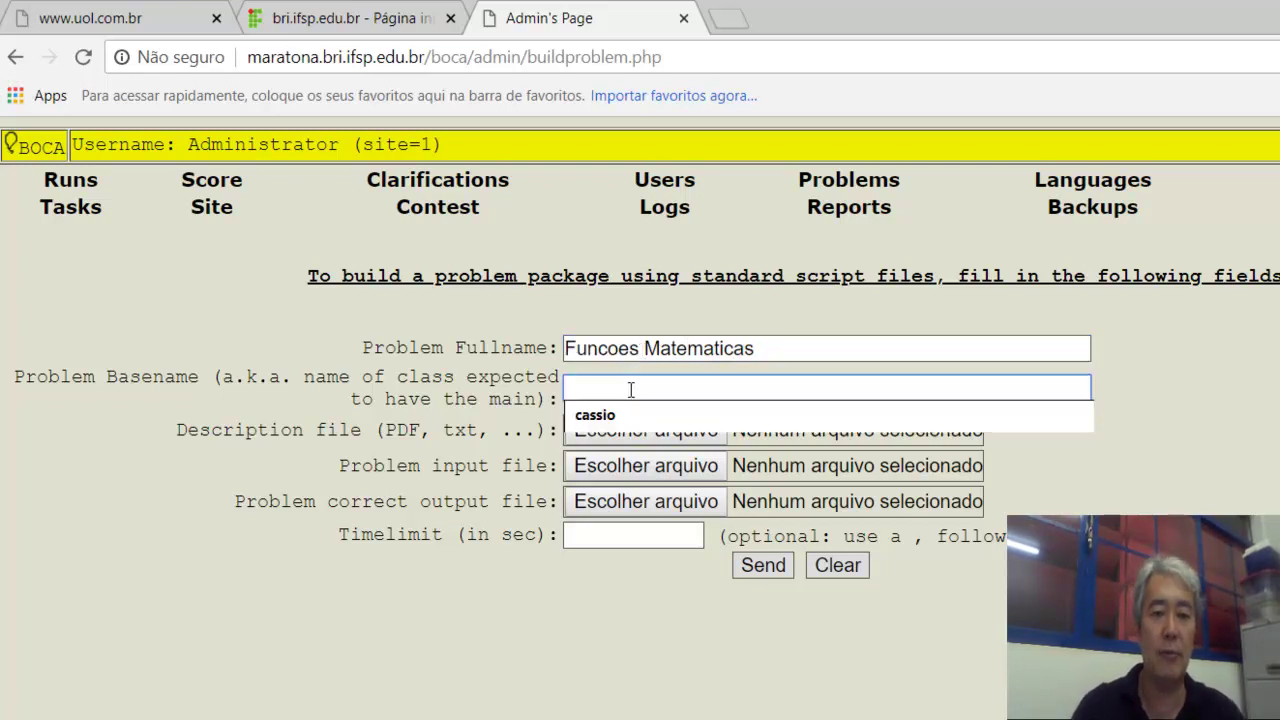
text(funcoes)
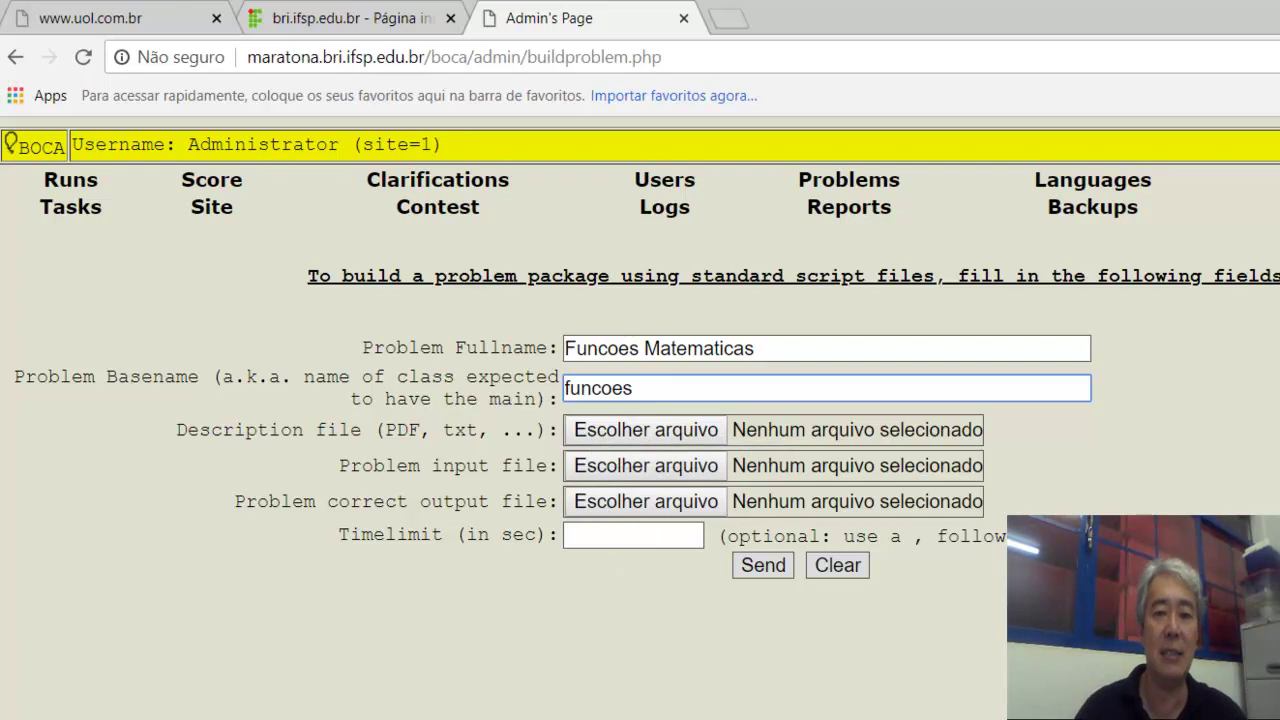
click(620, 433)
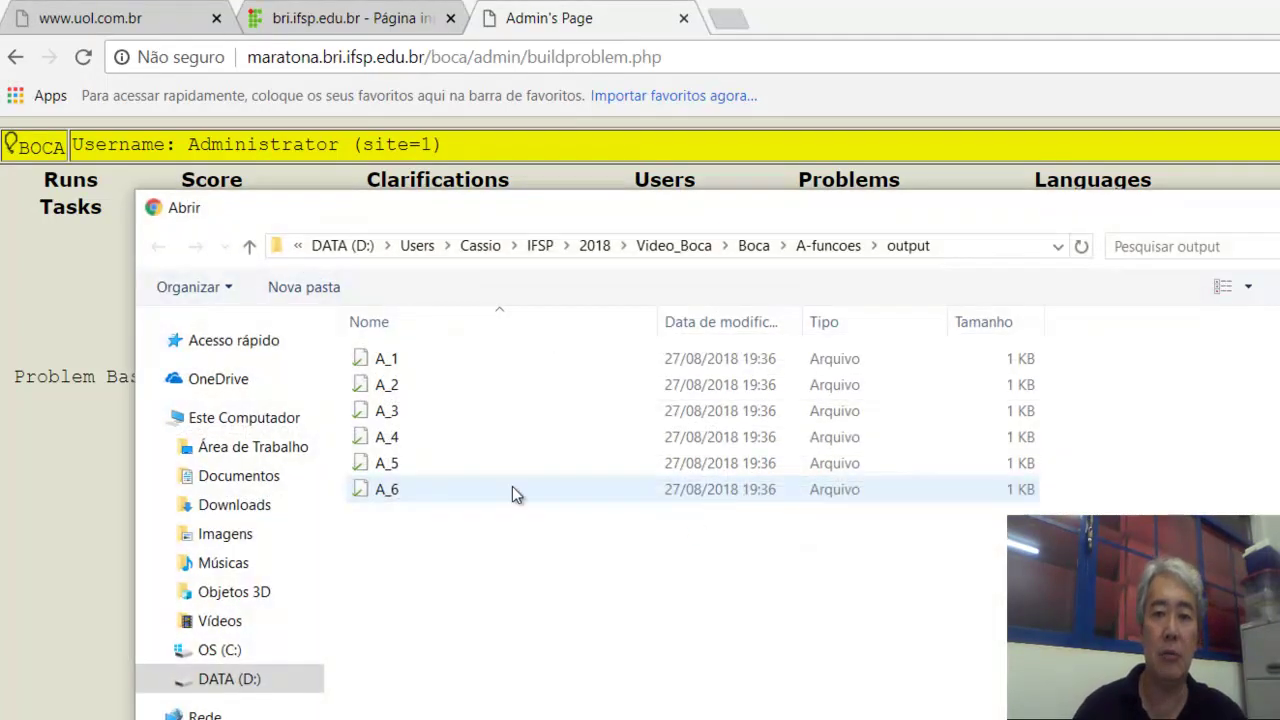
Attach A-funcoes/description/maratona2018.pdf as the problem description file.
click(756, 249)
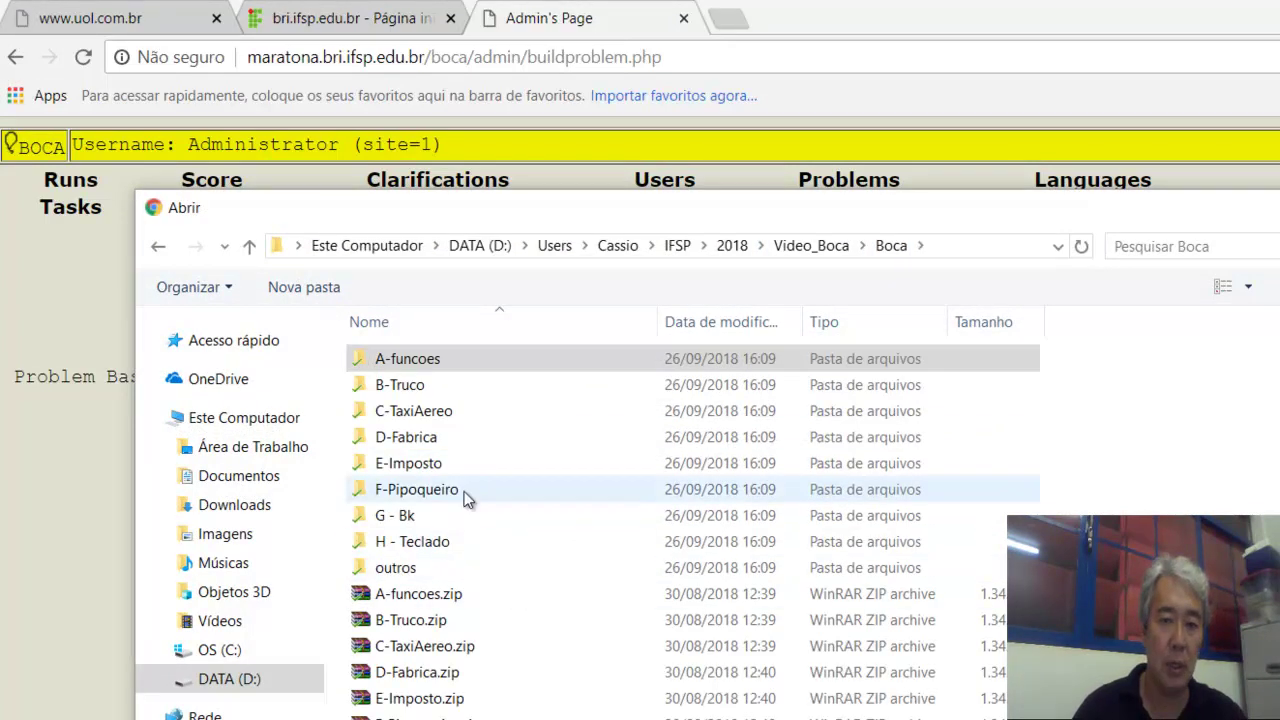
click(811, 245)
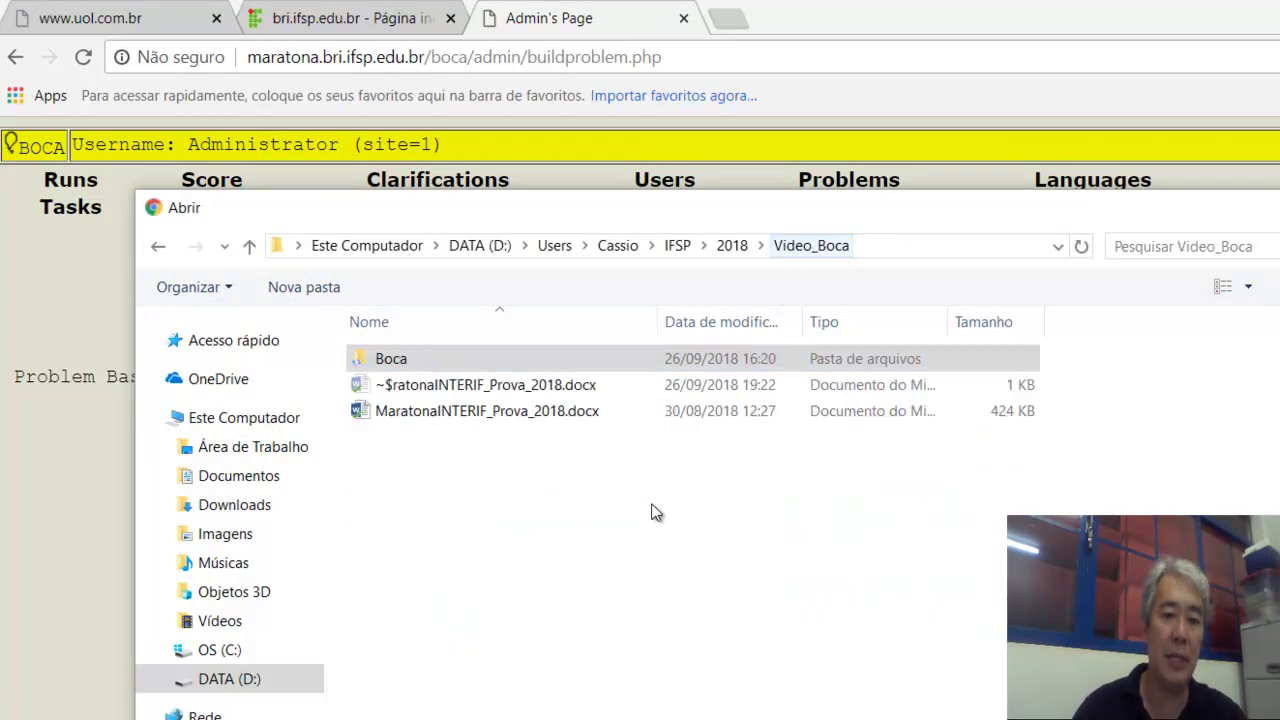
double_click(464, 362)
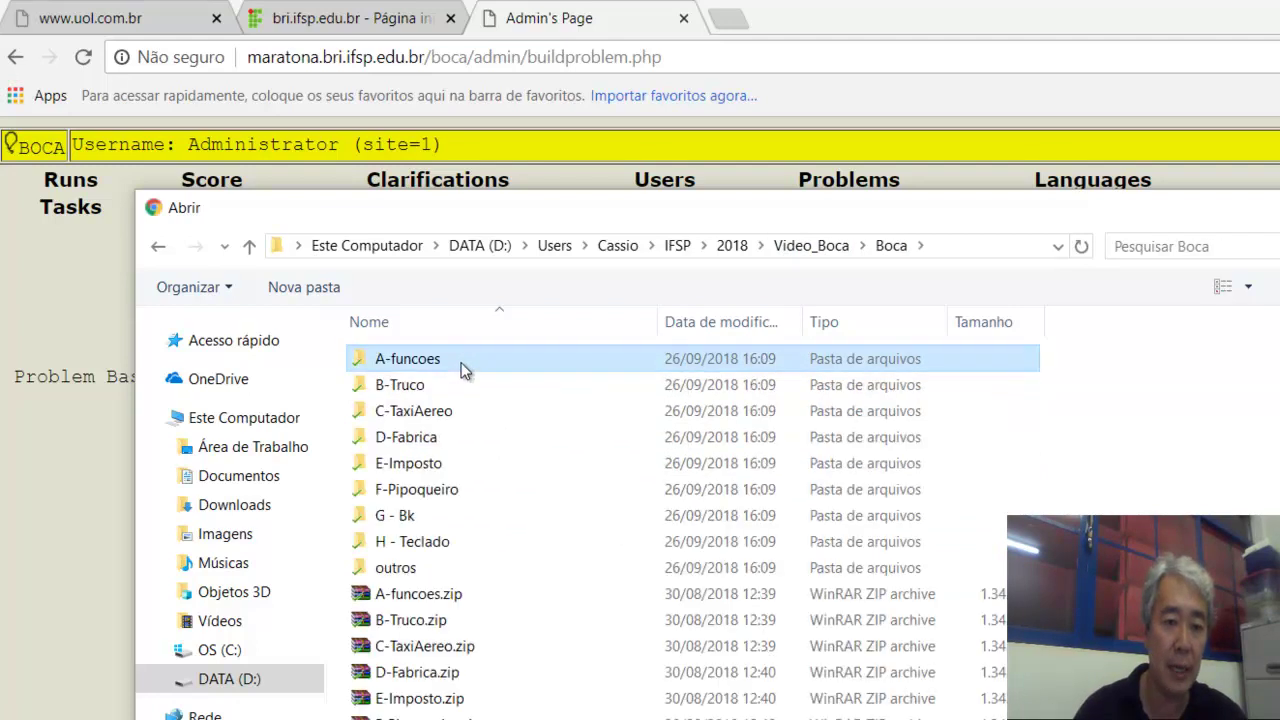
double_click(461, 360)
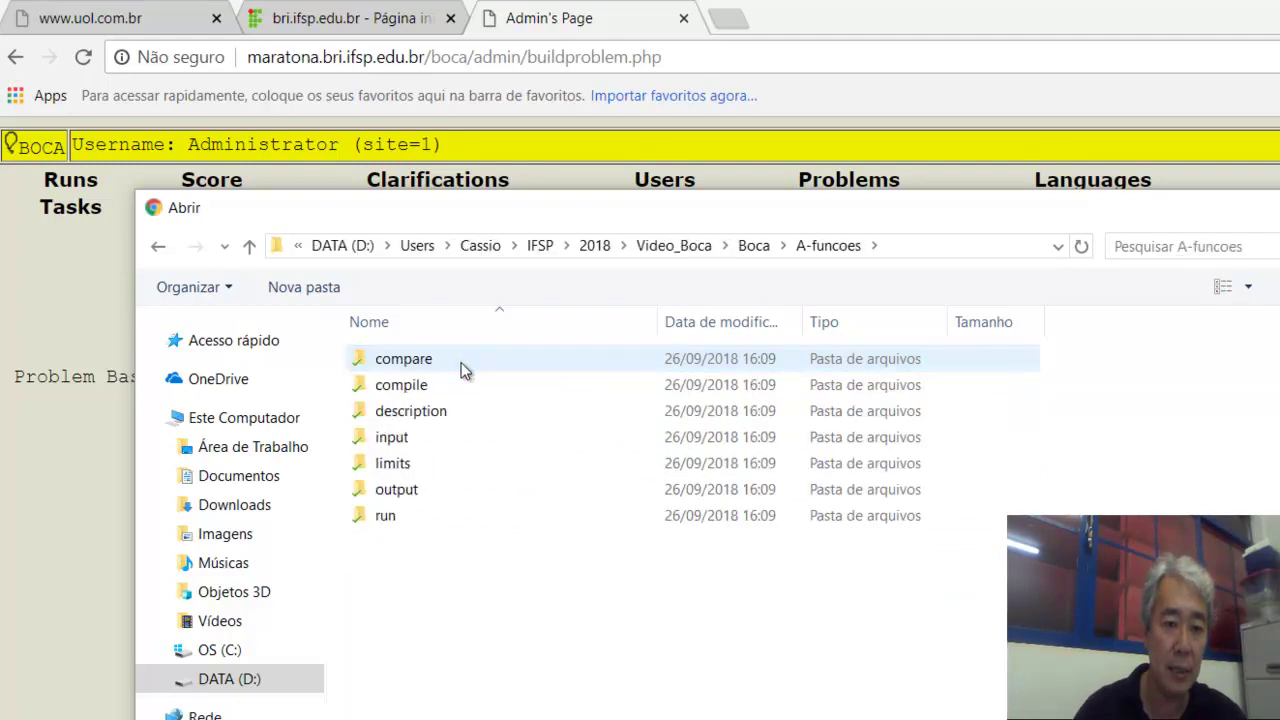
double_click(432, 411)
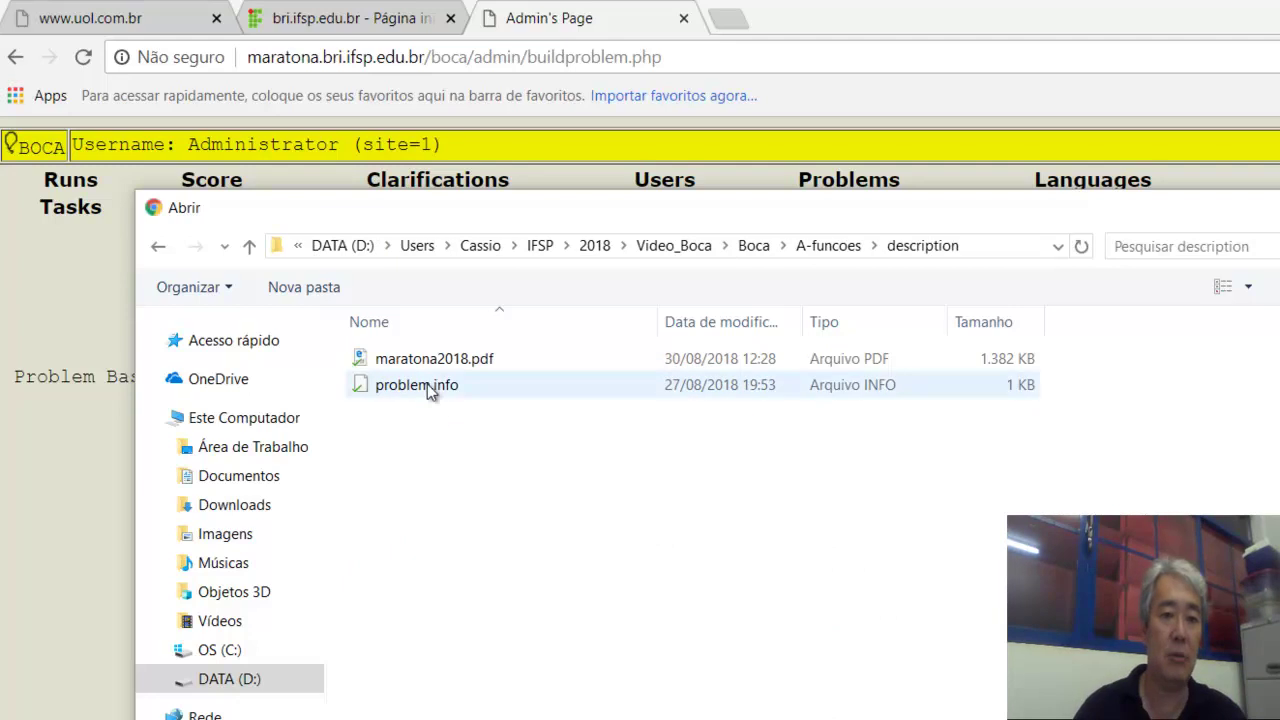
double_click(421, 360)
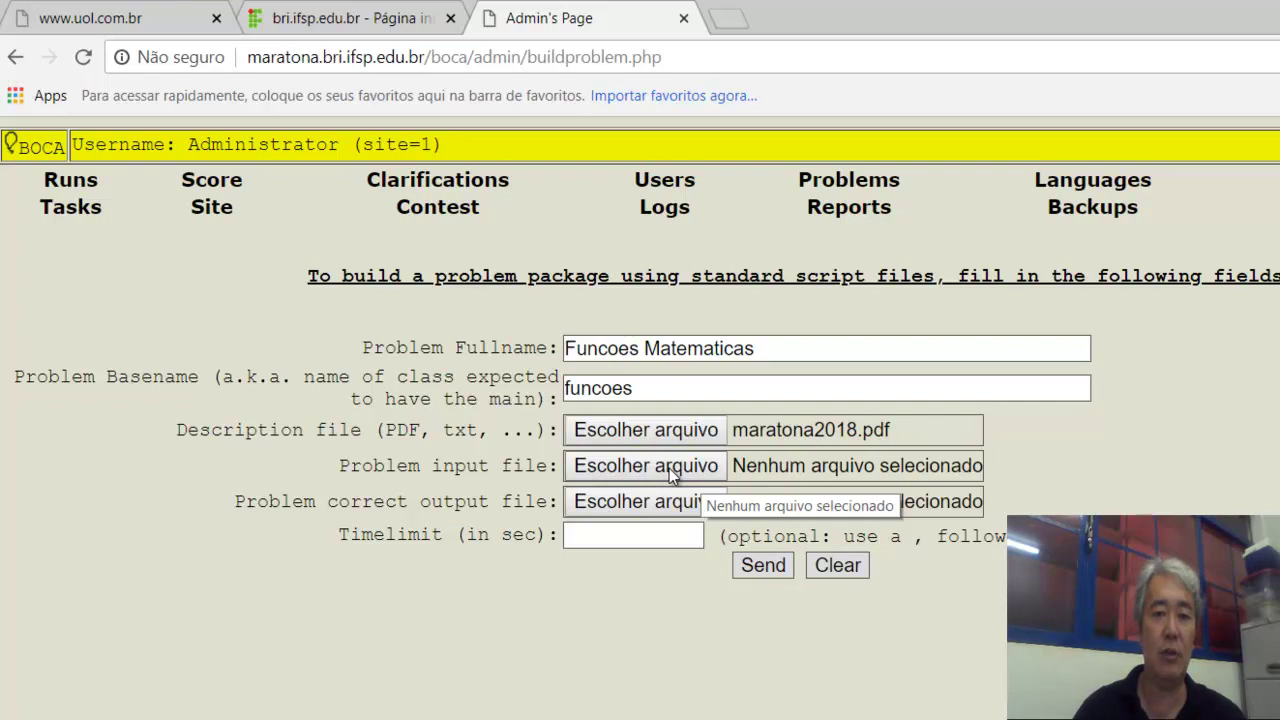
Attach A-funcoes/input/A_1 as the problem's input file.
click(669, 468)
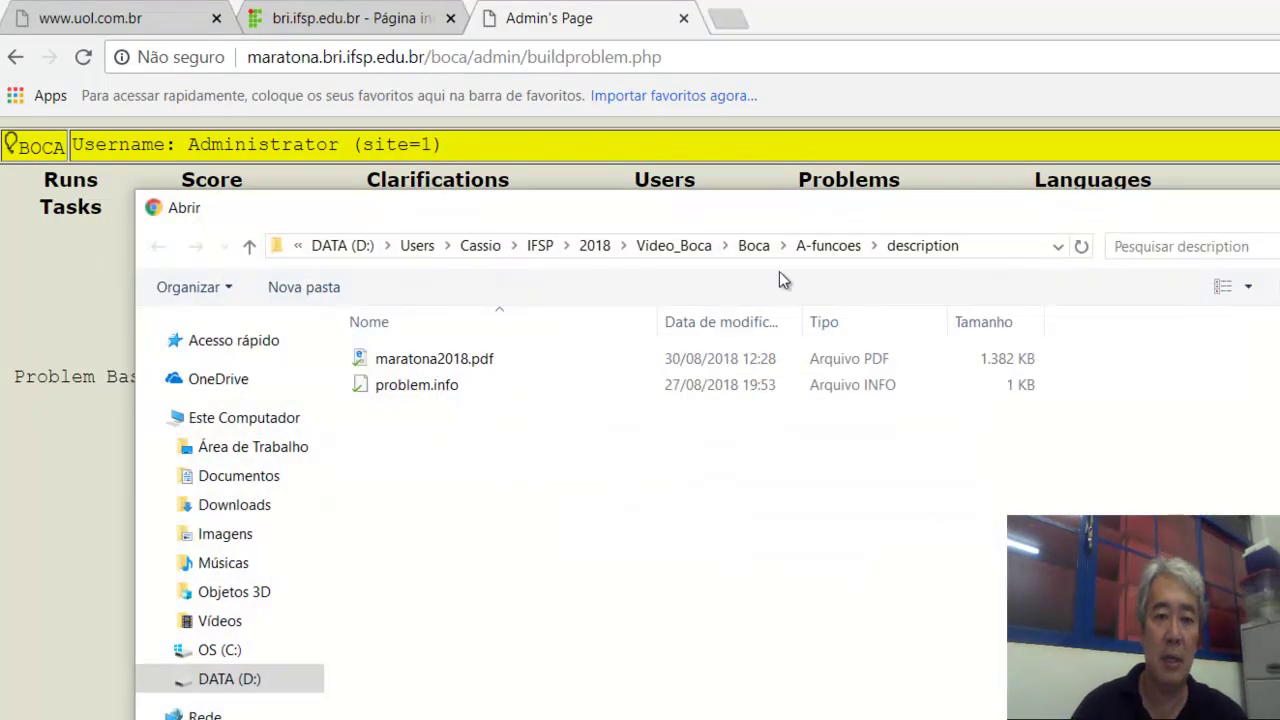
click(820, 250)
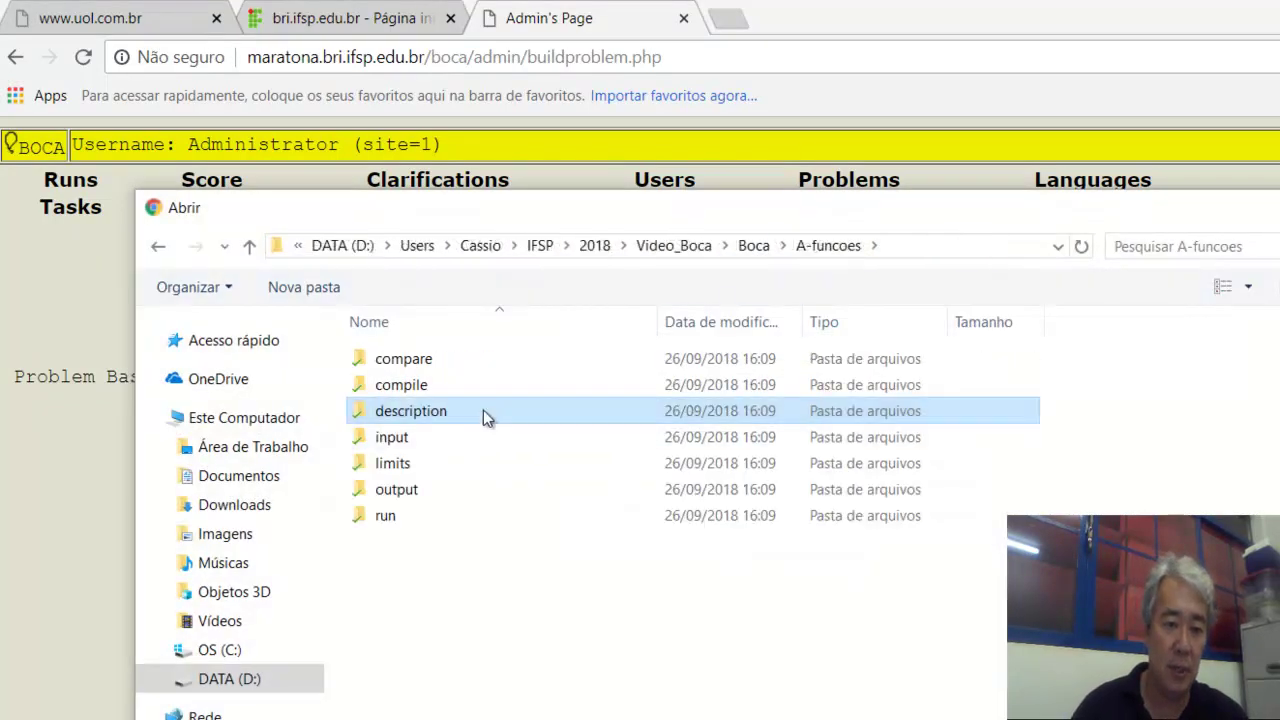
double_click(428, 440)
click(378, 364)
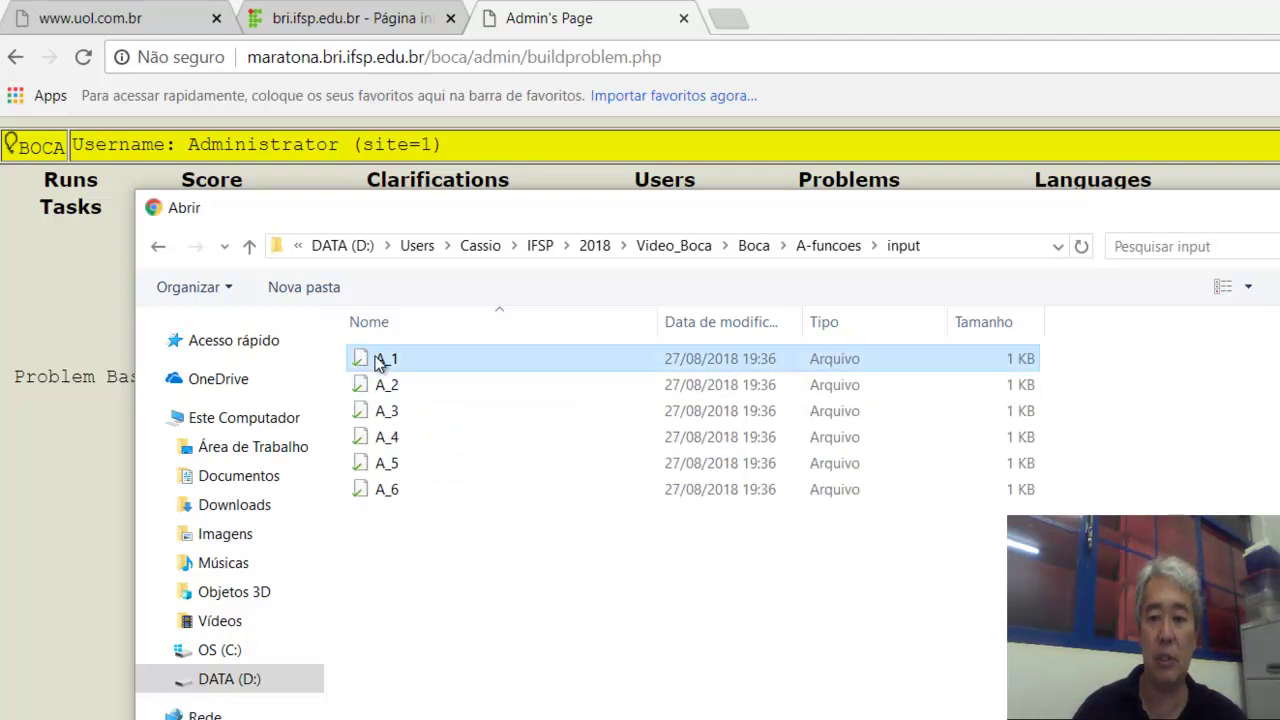
key(Return)
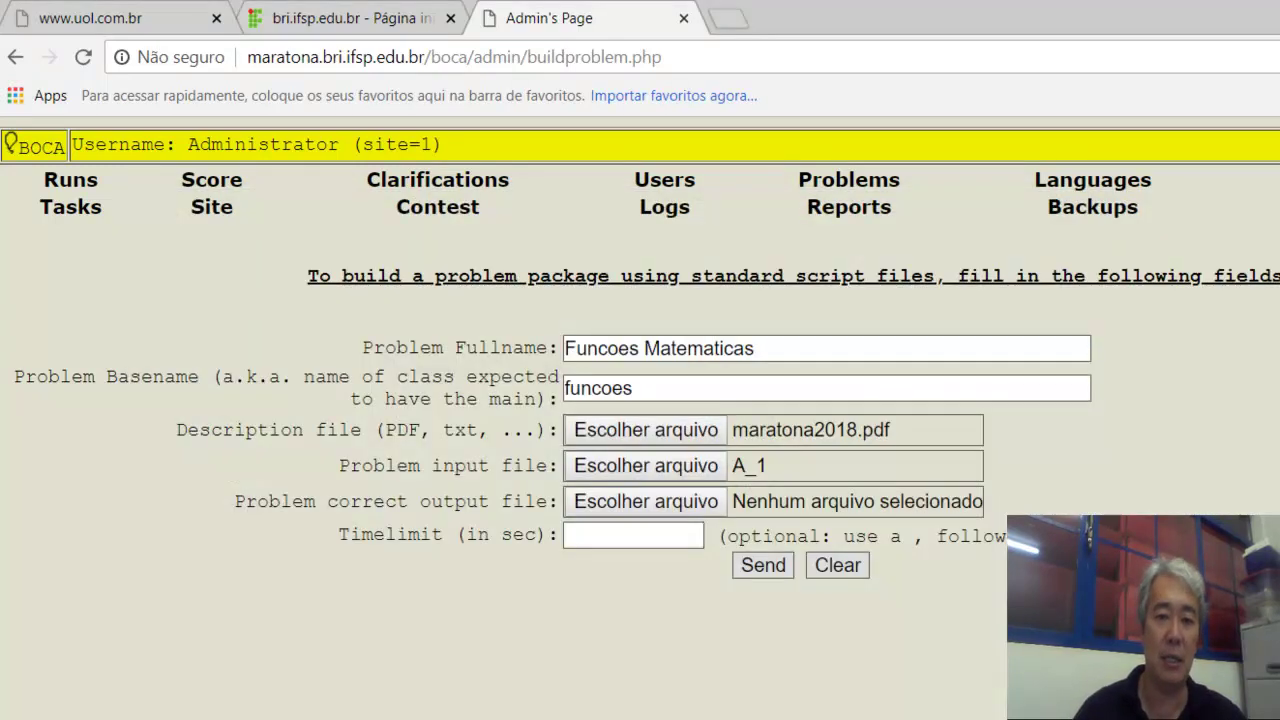
Attach A-funcoes/output/A_1 as the correct output file.
click(660, 505)
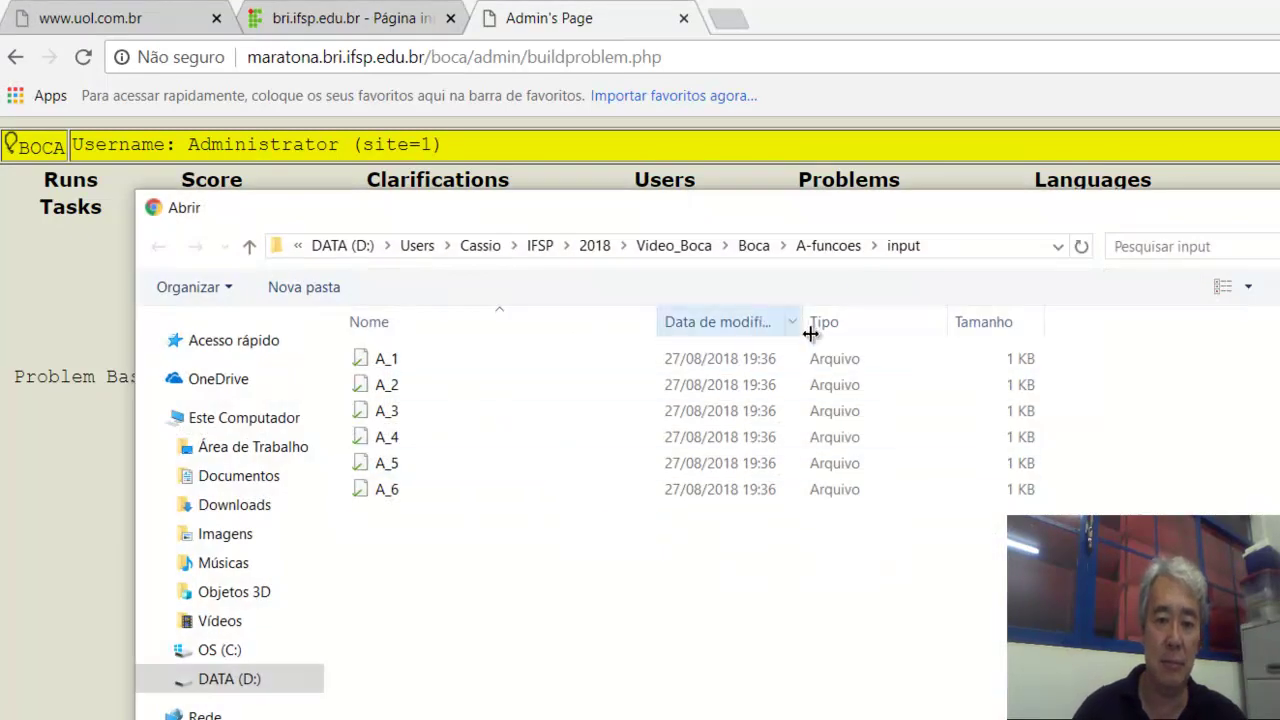
click(834, 246)
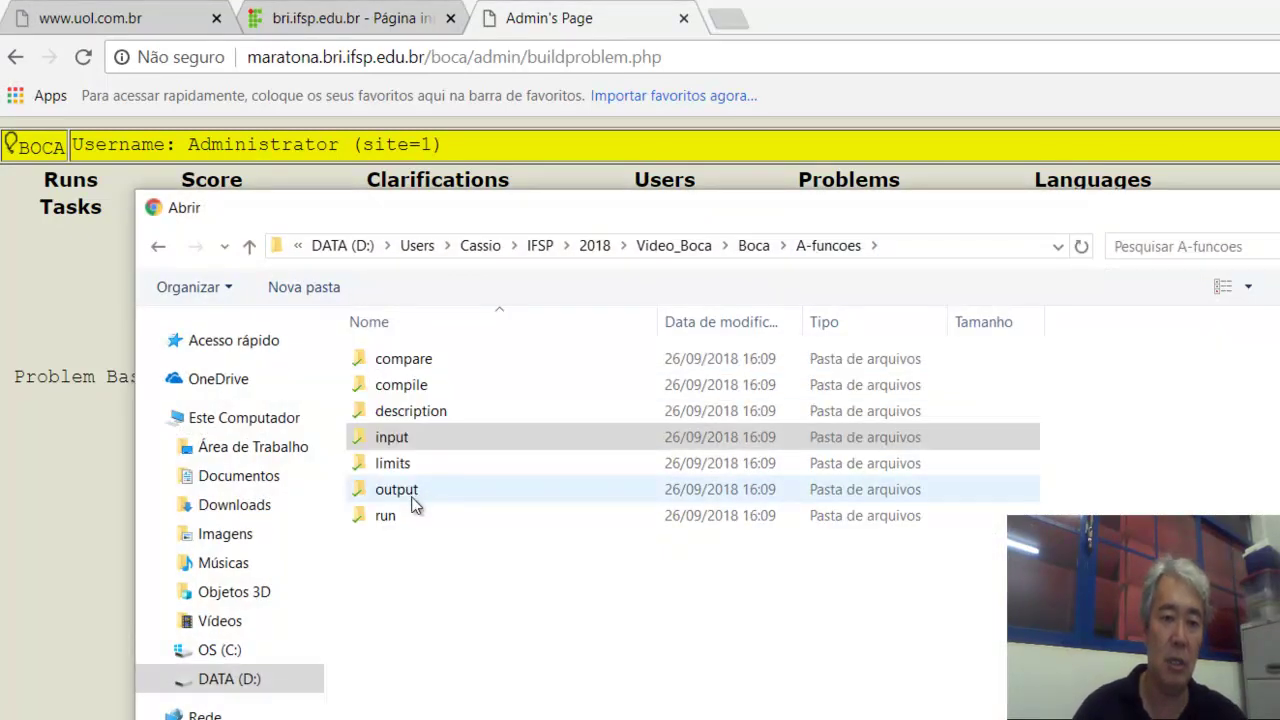
double_click(412, 498)
double_click(391, 359)
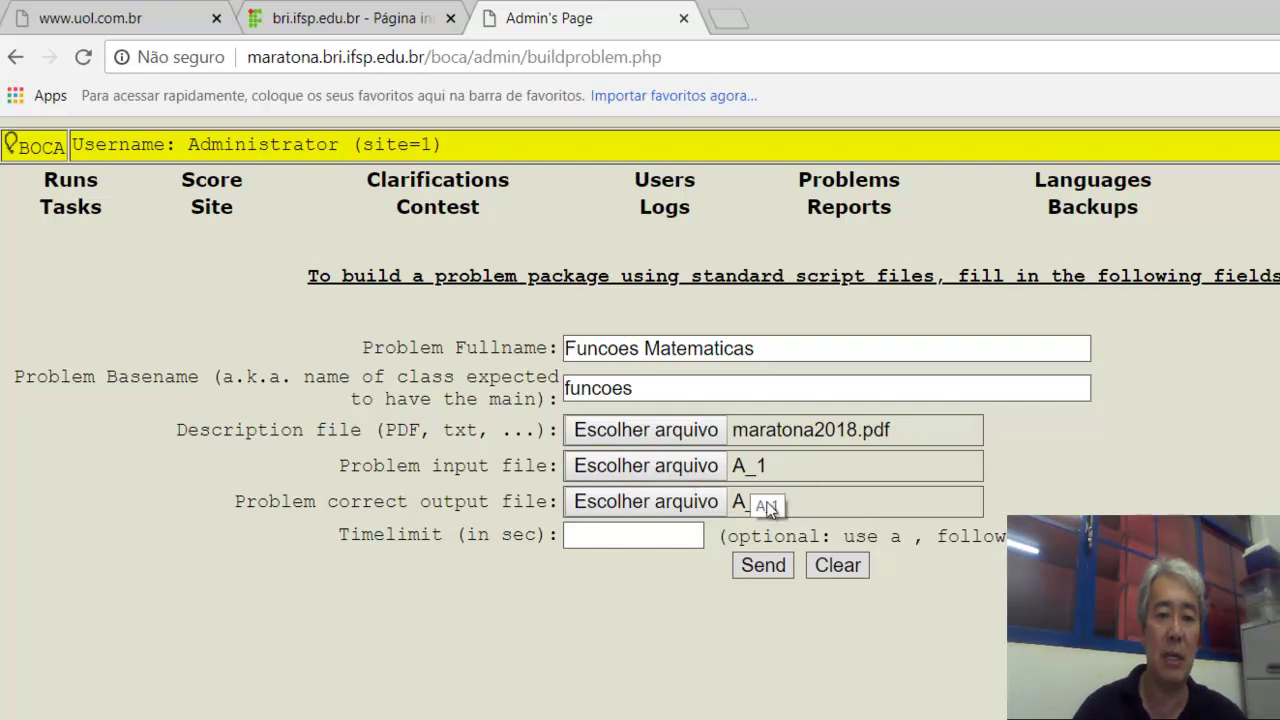
Set a 2-second time limit and send the form to build the package.
click(659, 537)
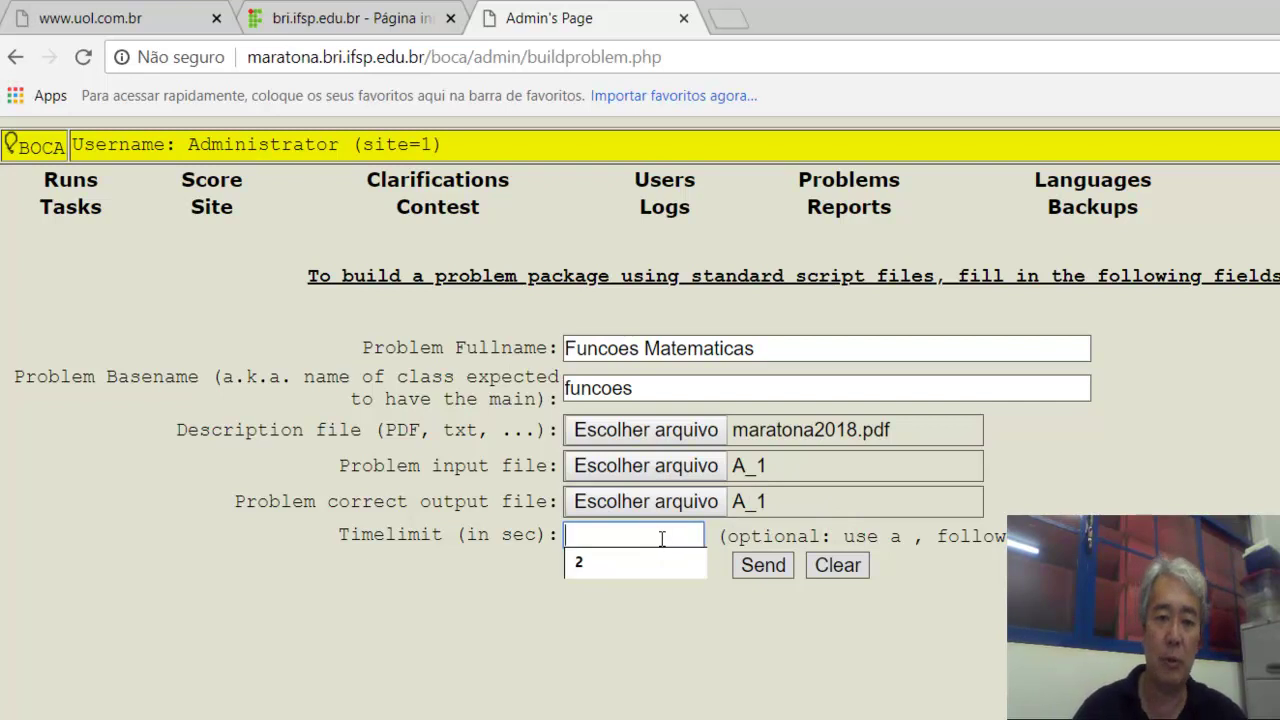
click(660, 564)
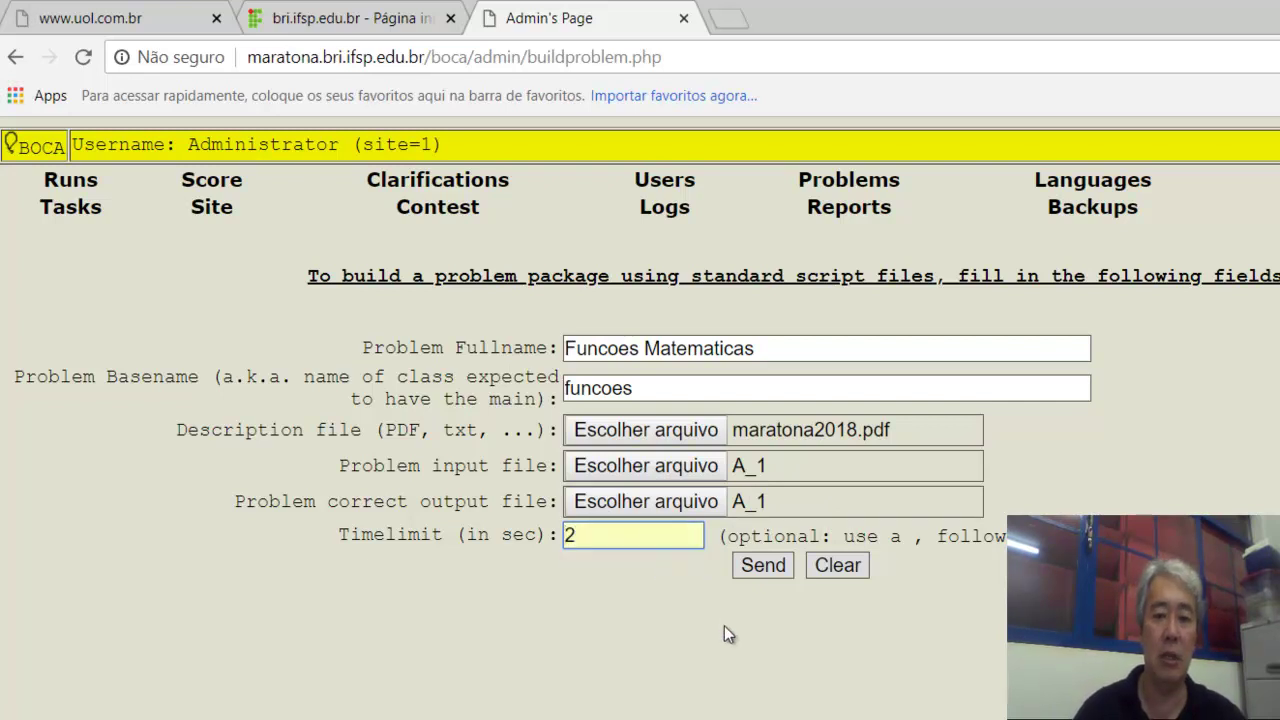
click(754, 567)
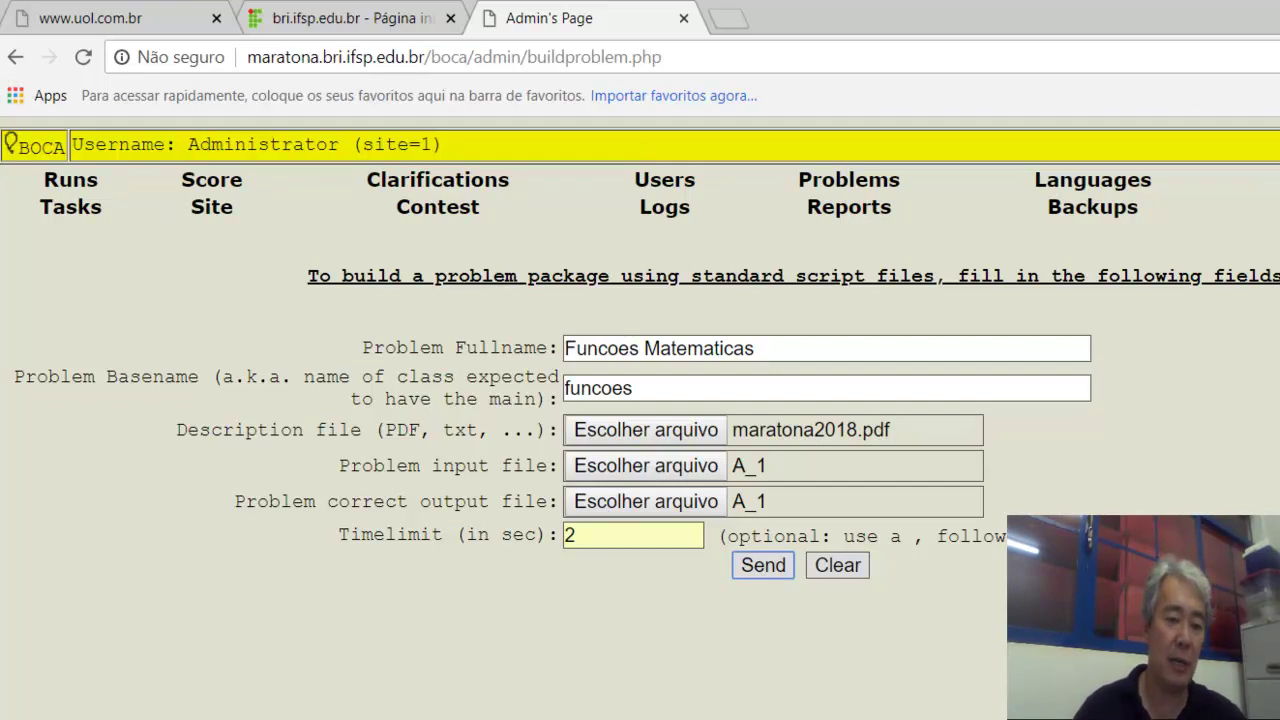
key(alt+Tab)
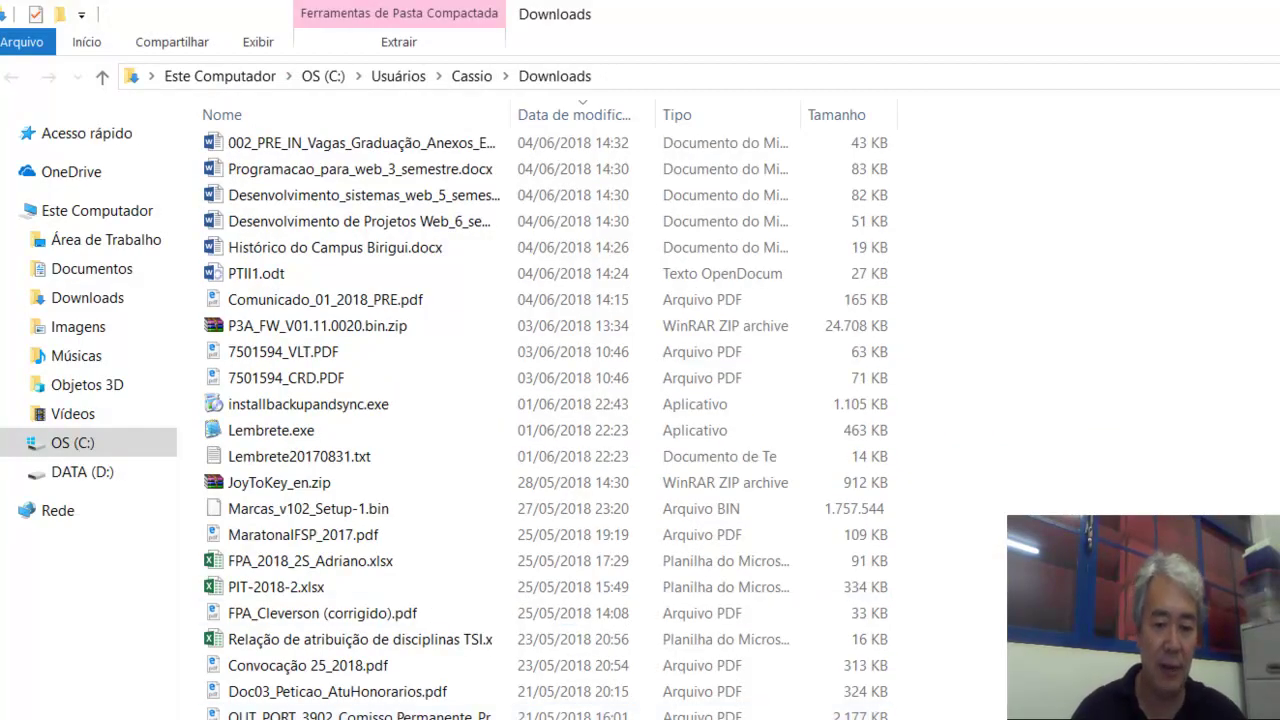
Paste problemgDici7_d.zip into the Boca folder and use WinRAR to extract it to 'problemgDici7_d\'.
key(alt+Tab)
key(alt+Tab)
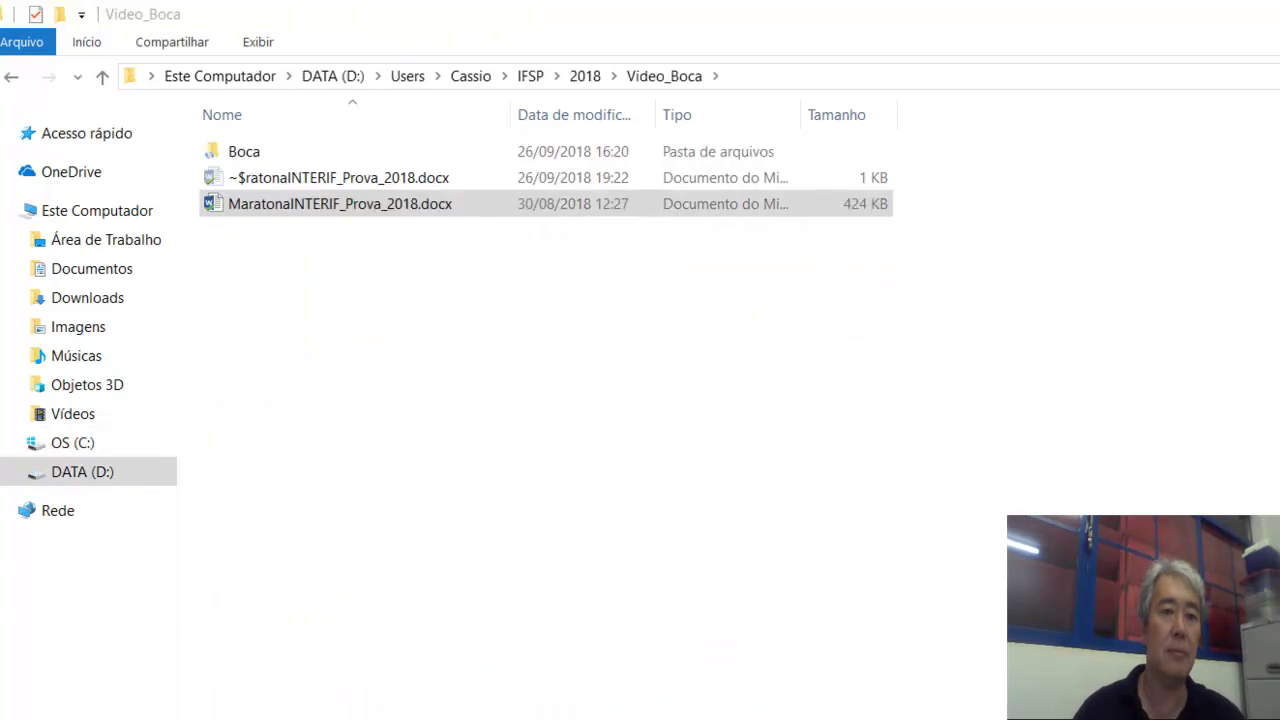
double_click(284, 160)
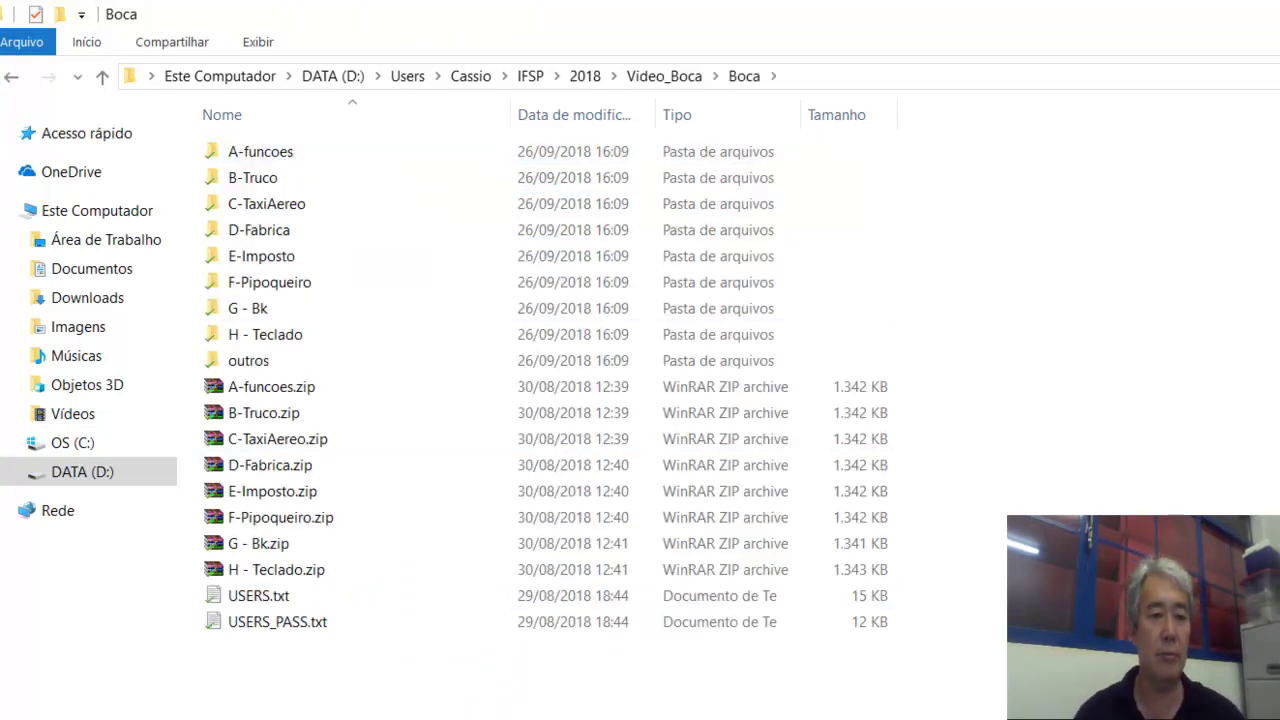
key(ctrl+v)
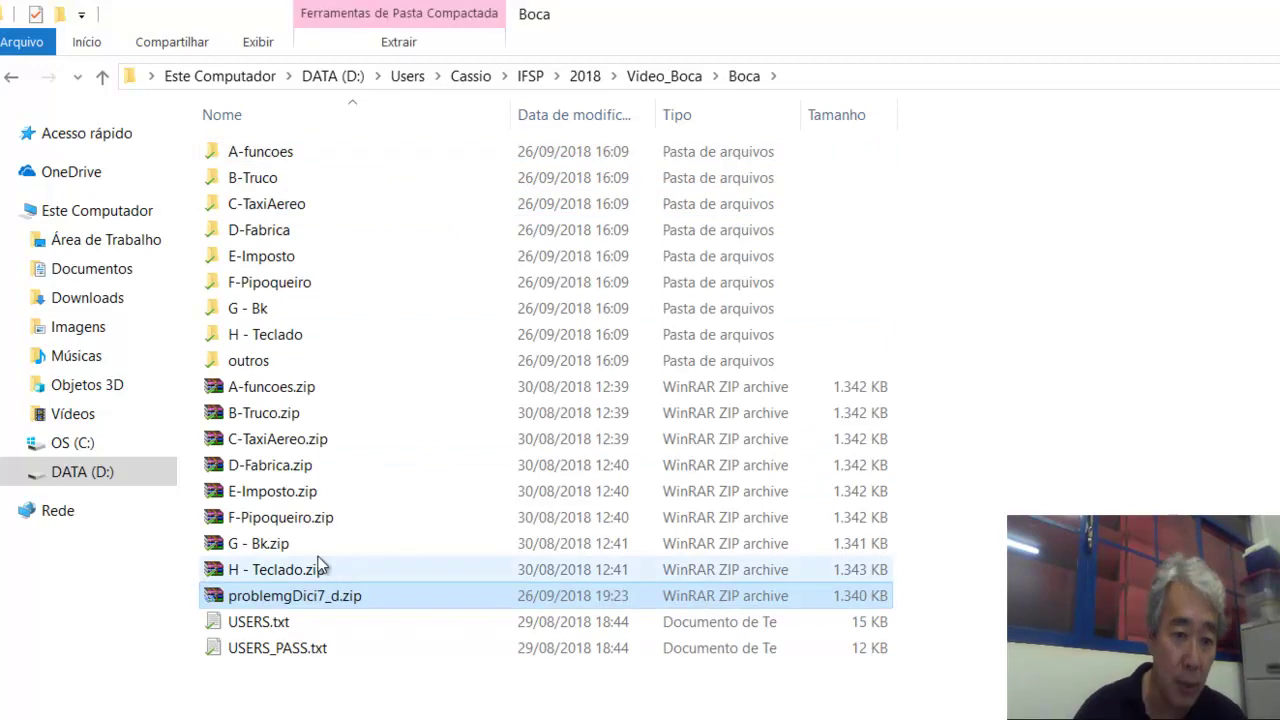
right_click(297, 607)
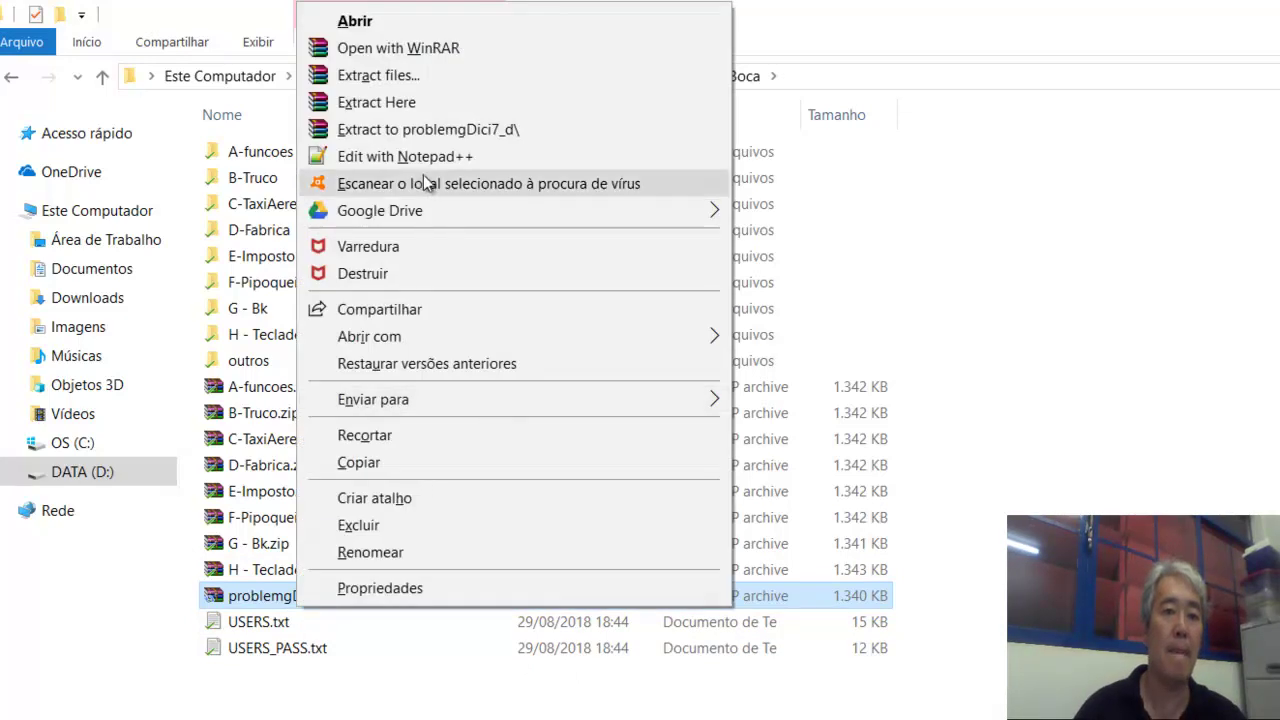
click(421, 129)
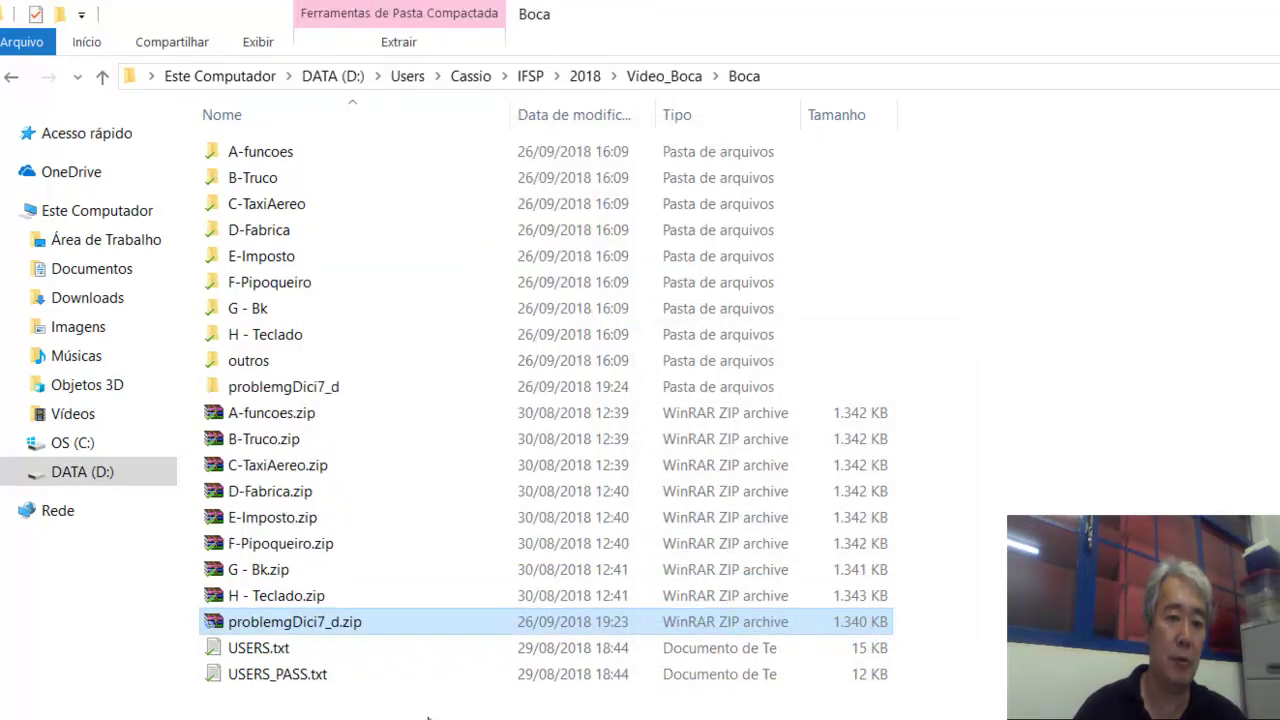
Open problemgDici7_d, then its compare folder, and select the c comparison script.
double_click(321, 396)
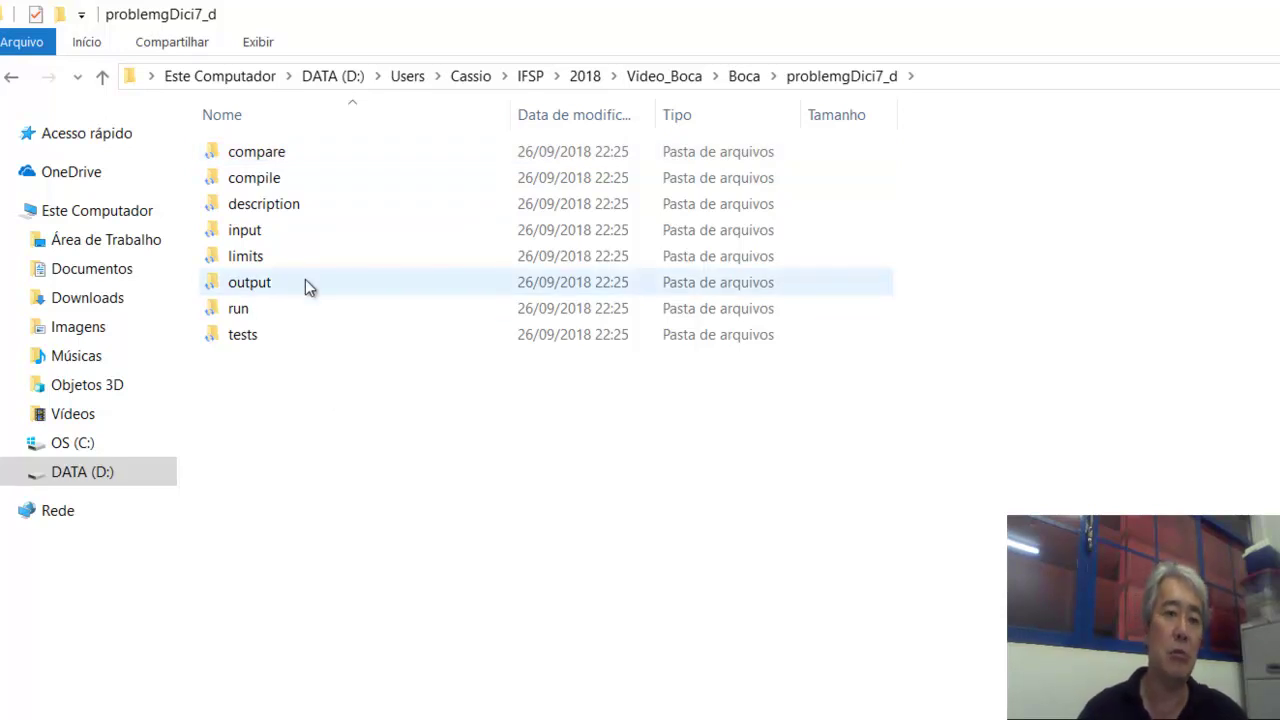
double_click(268, 161)
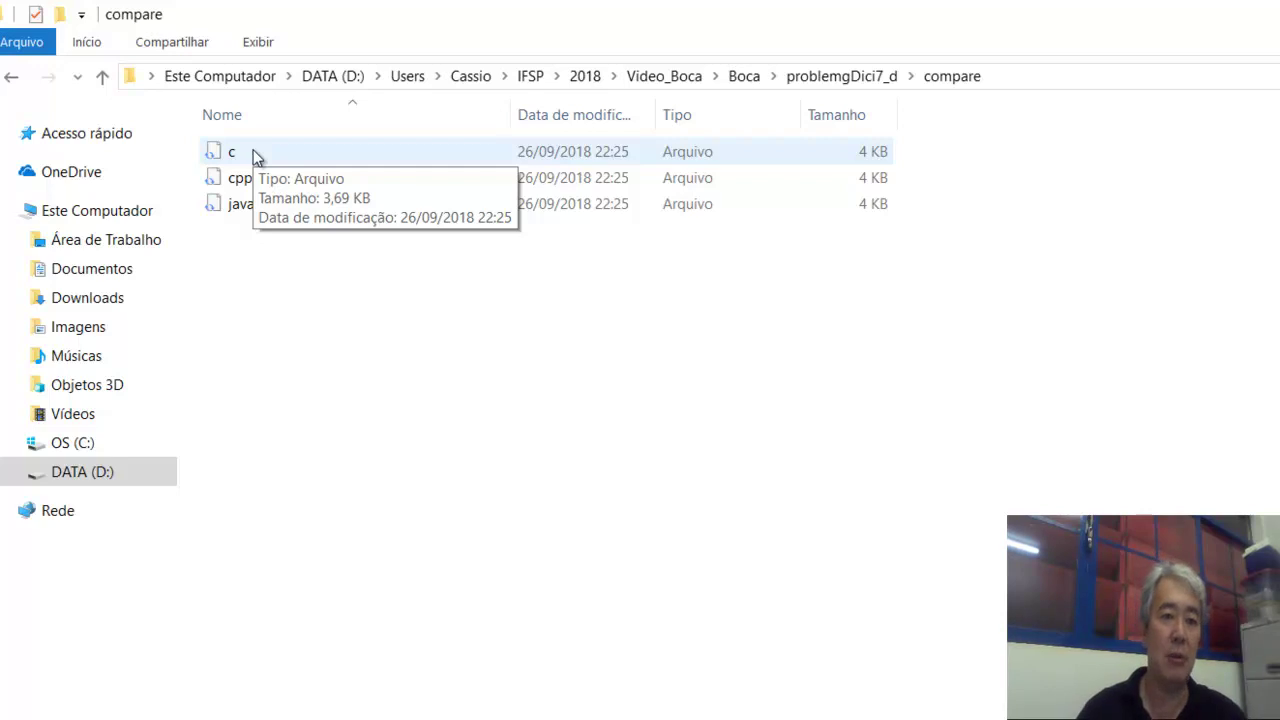
right_click(253, 155)
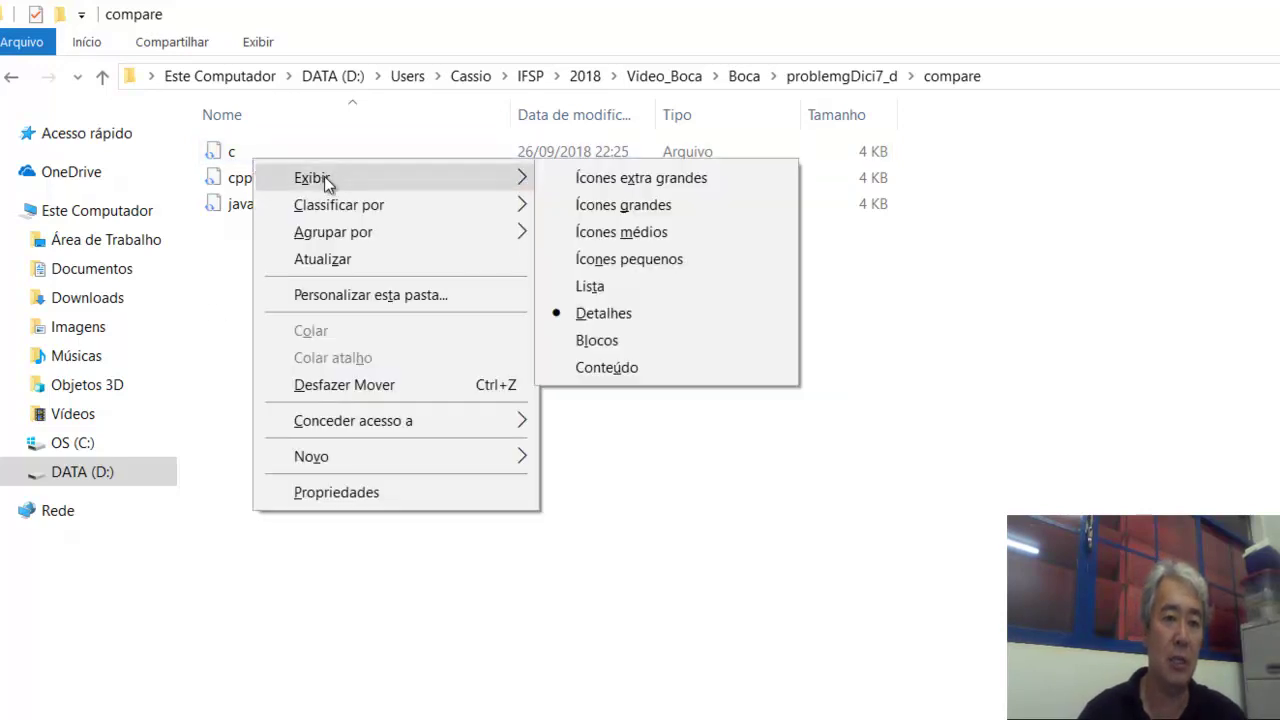
click(211, 313)
click(222, 152)
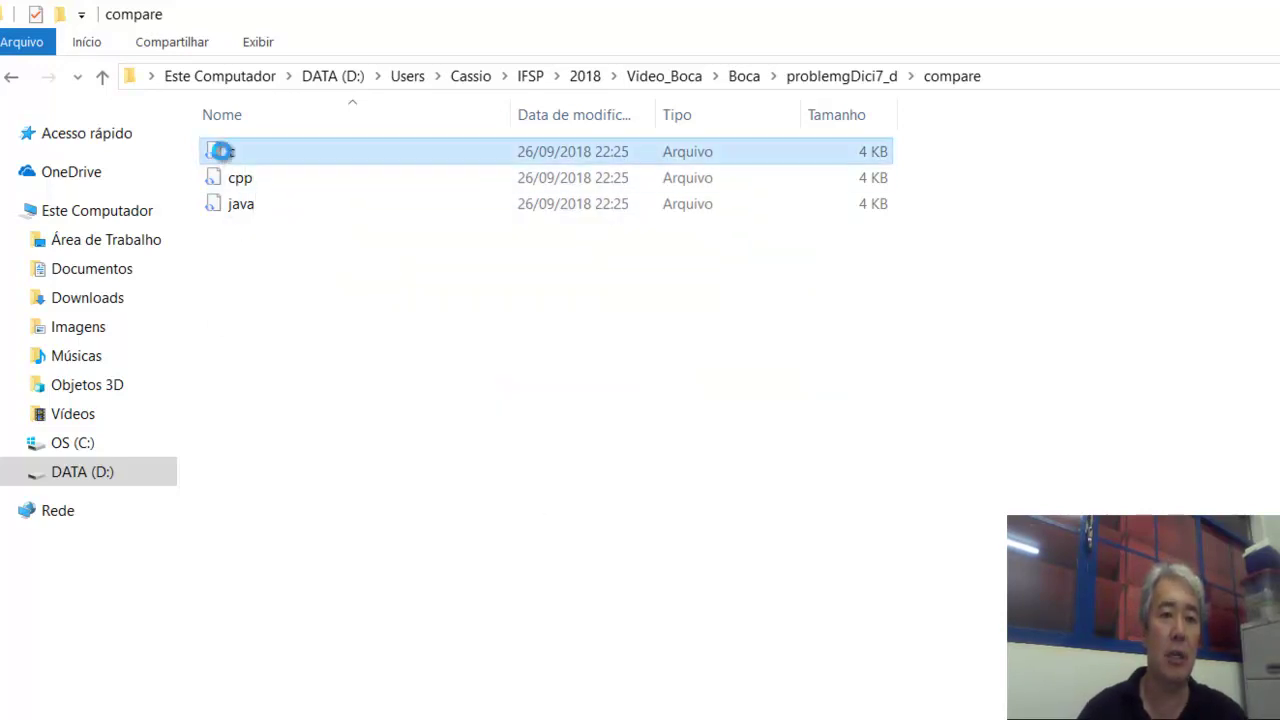
right_click(222, 153)
Read the compare c script in Notepad++, check the A-funcoes limits and A_1 input tabs, and return to Explorer.
click(360, 208)
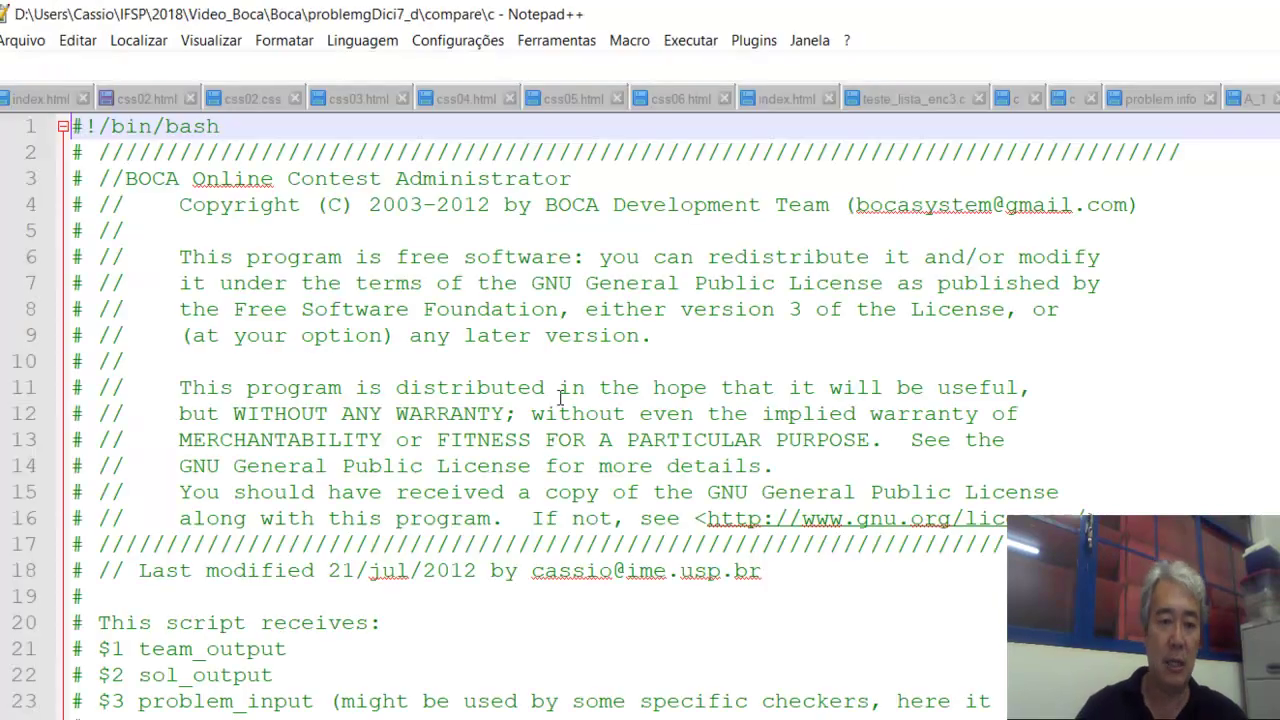
scroll(481, 497, down, 20)
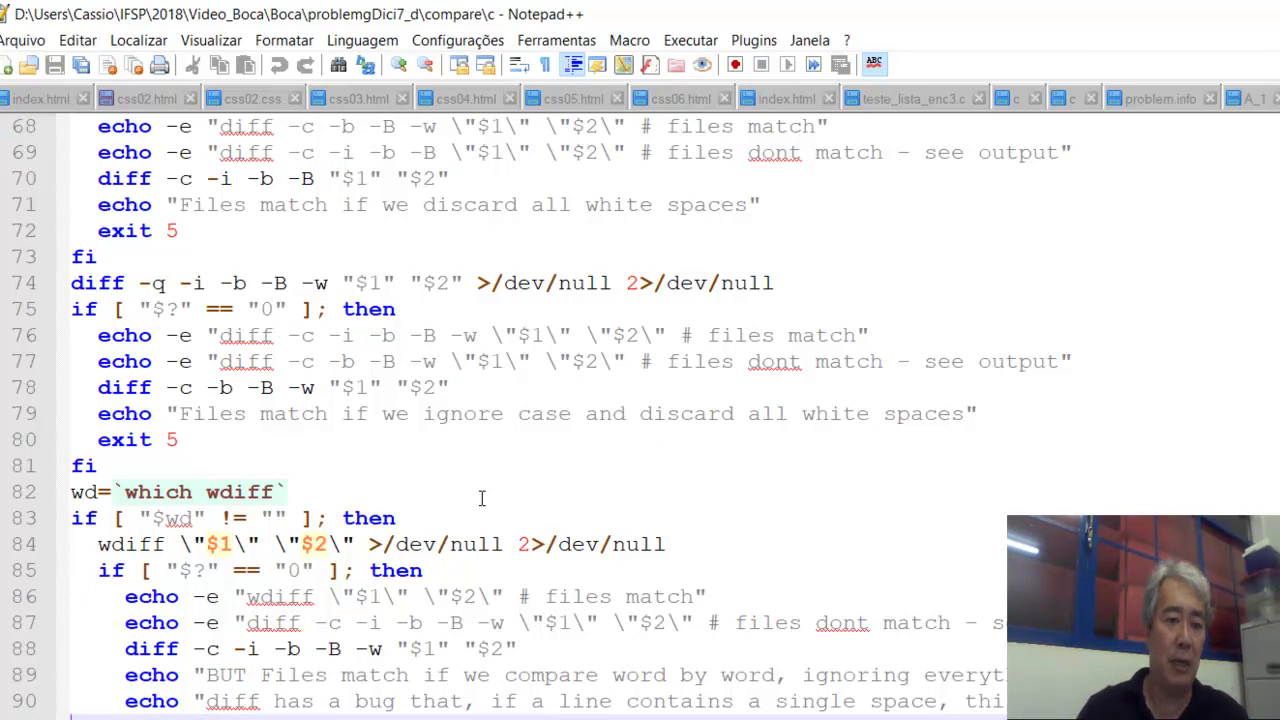
scroll(481, 497, up, 20)
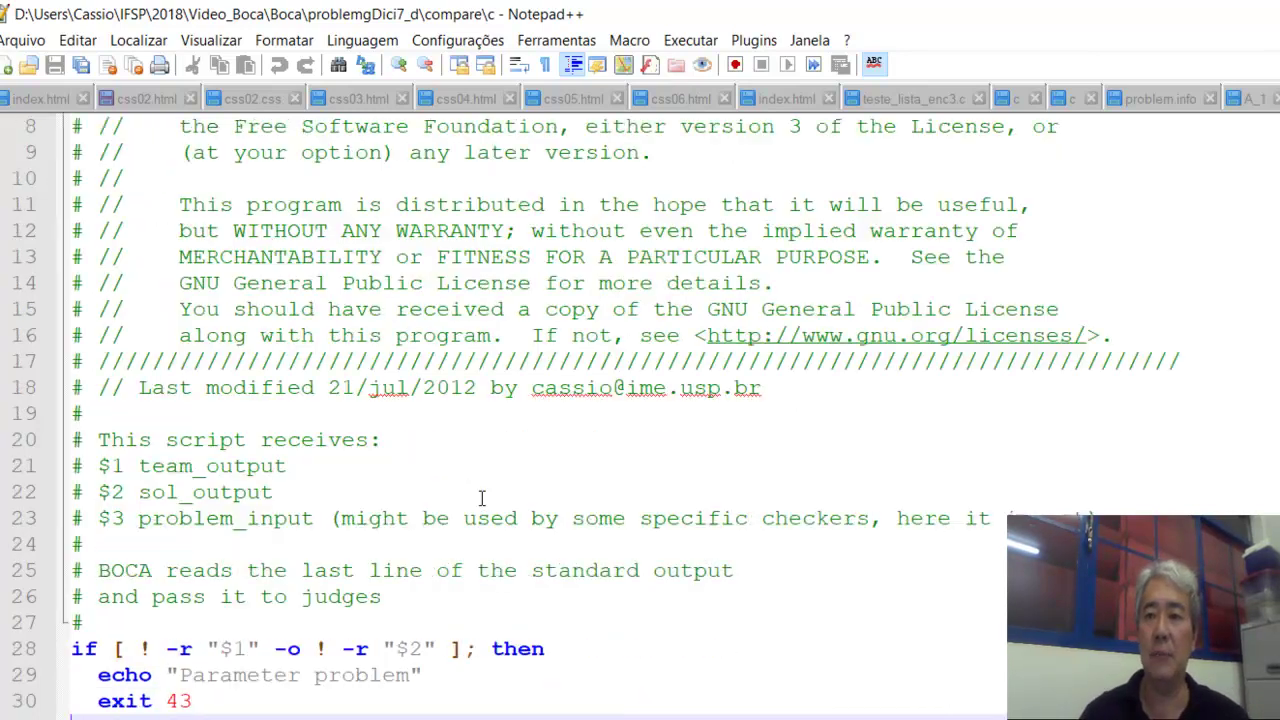
click(1278, 98)
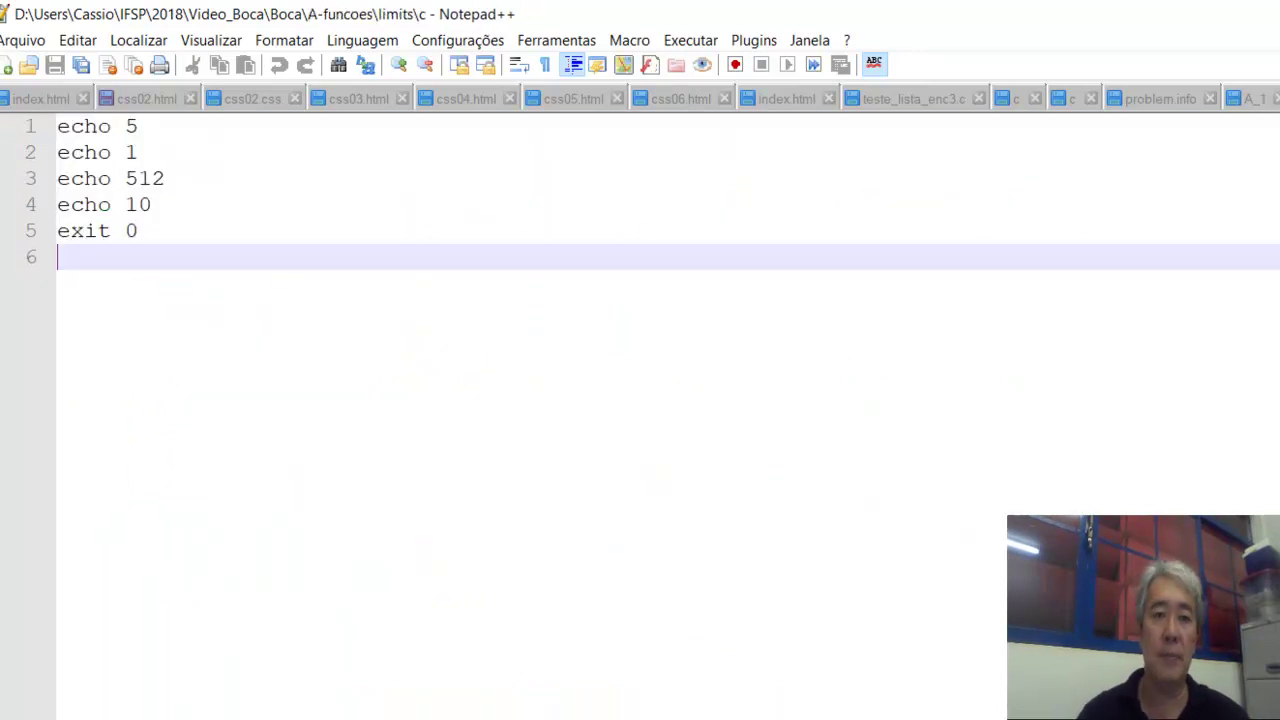
key(ctrl+Tab)
key(alt+Tab)
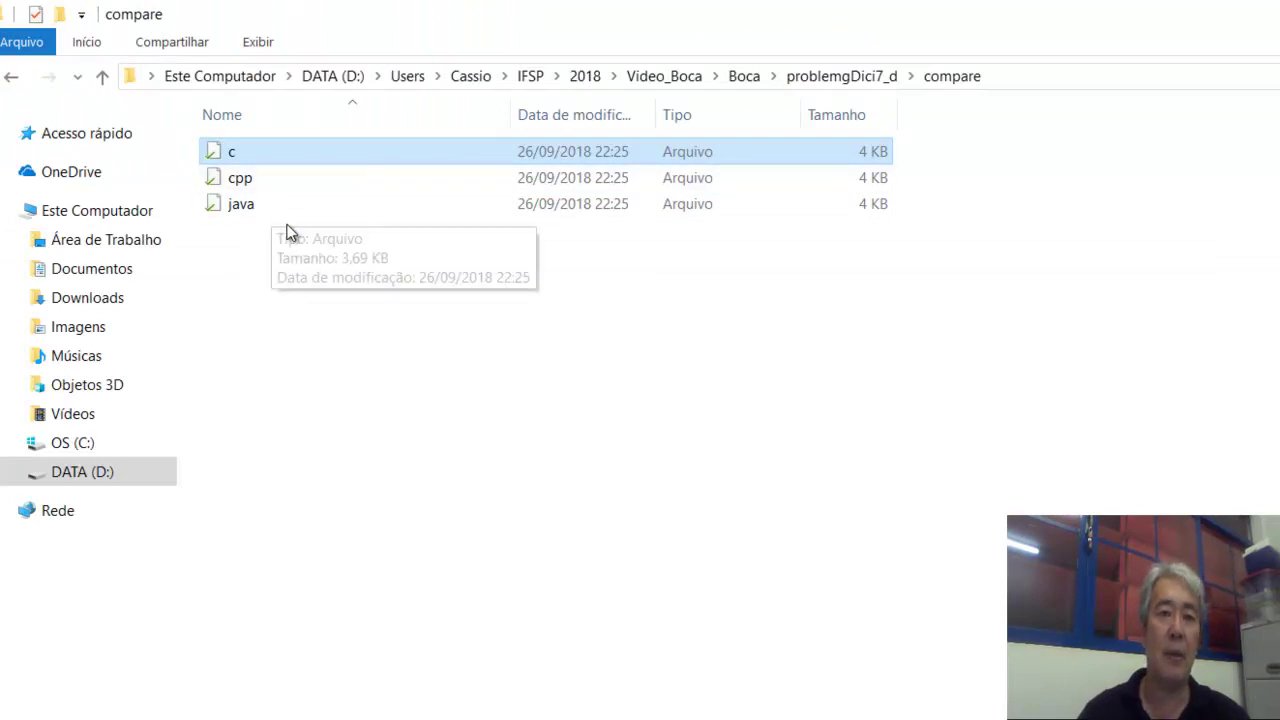
Look inside the compile folder of problemgDici7_d, then return to the package folder.
click(840, 76)
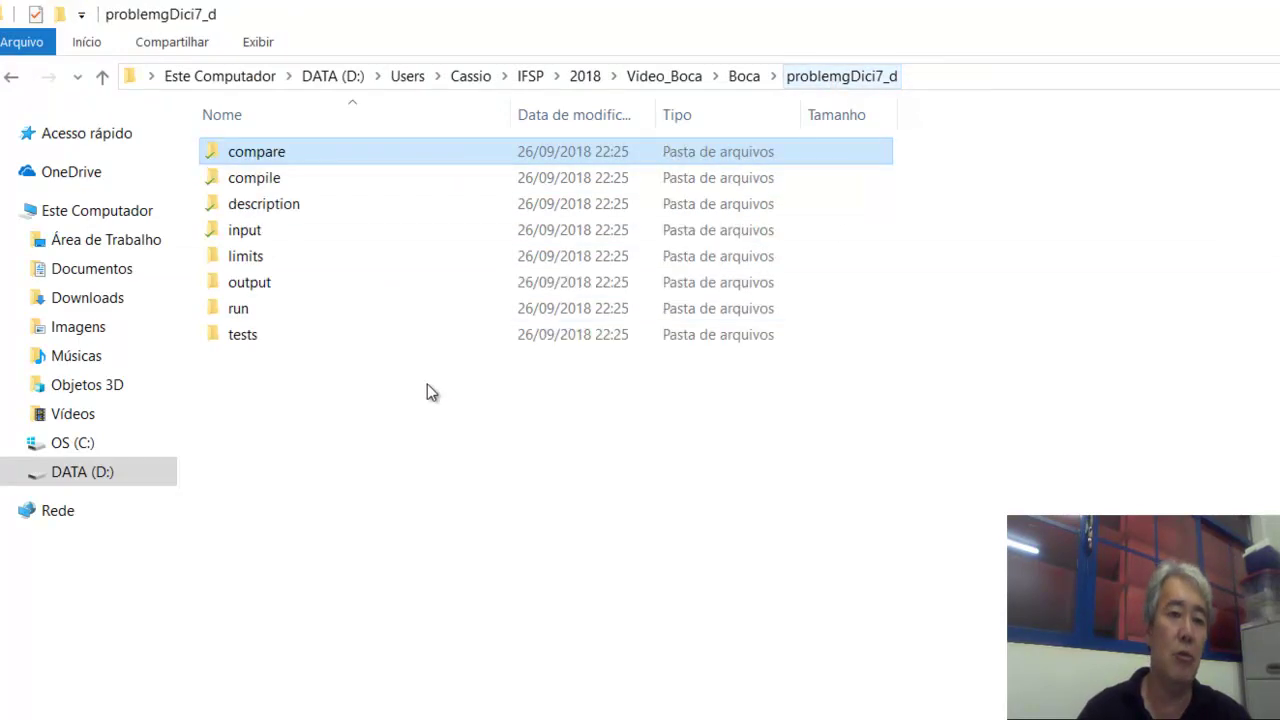
double_click(253, 180)
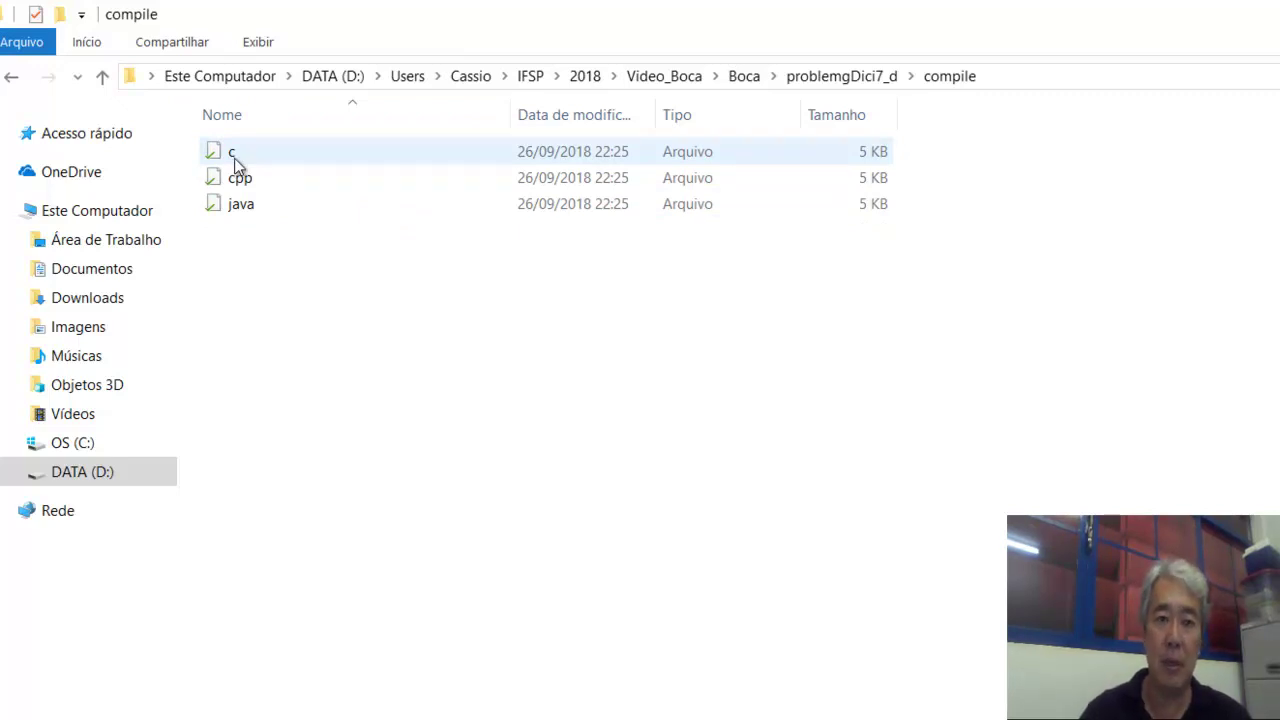
click(857, 77)
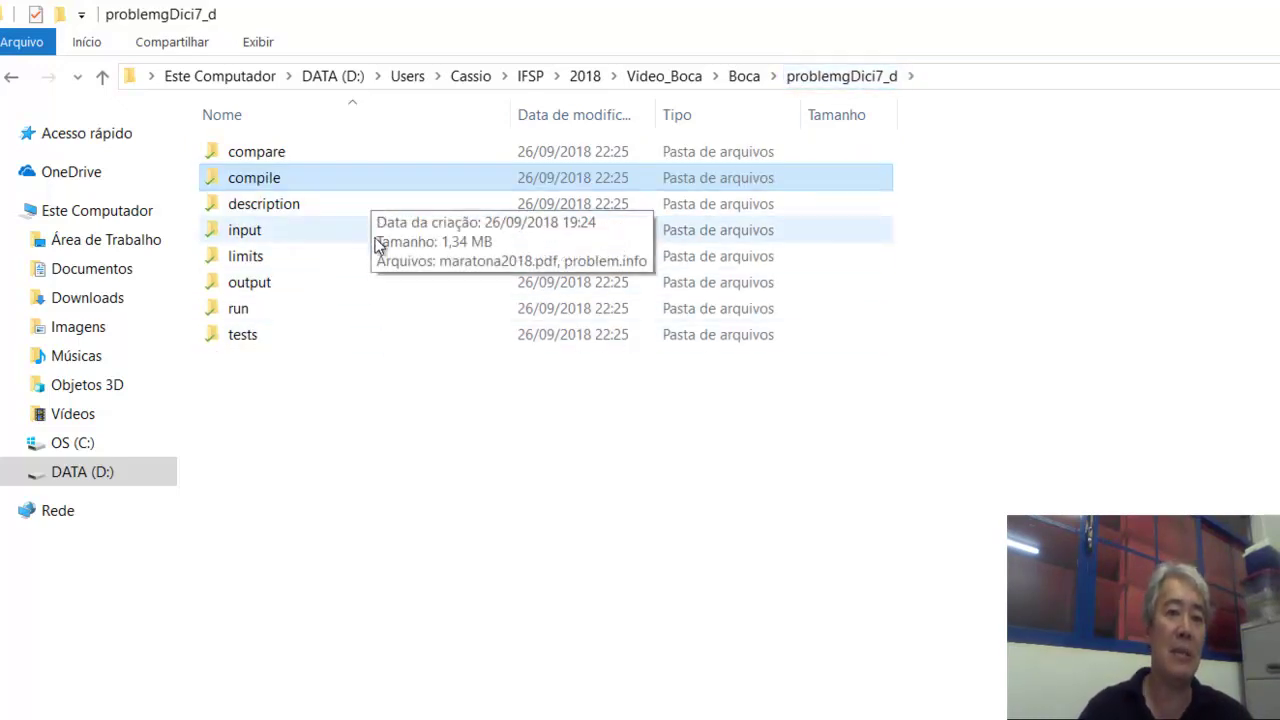
Open the description folder and select maratona2018.pdf, then problem.info.
click(299, 209)
double_click(299, 209)
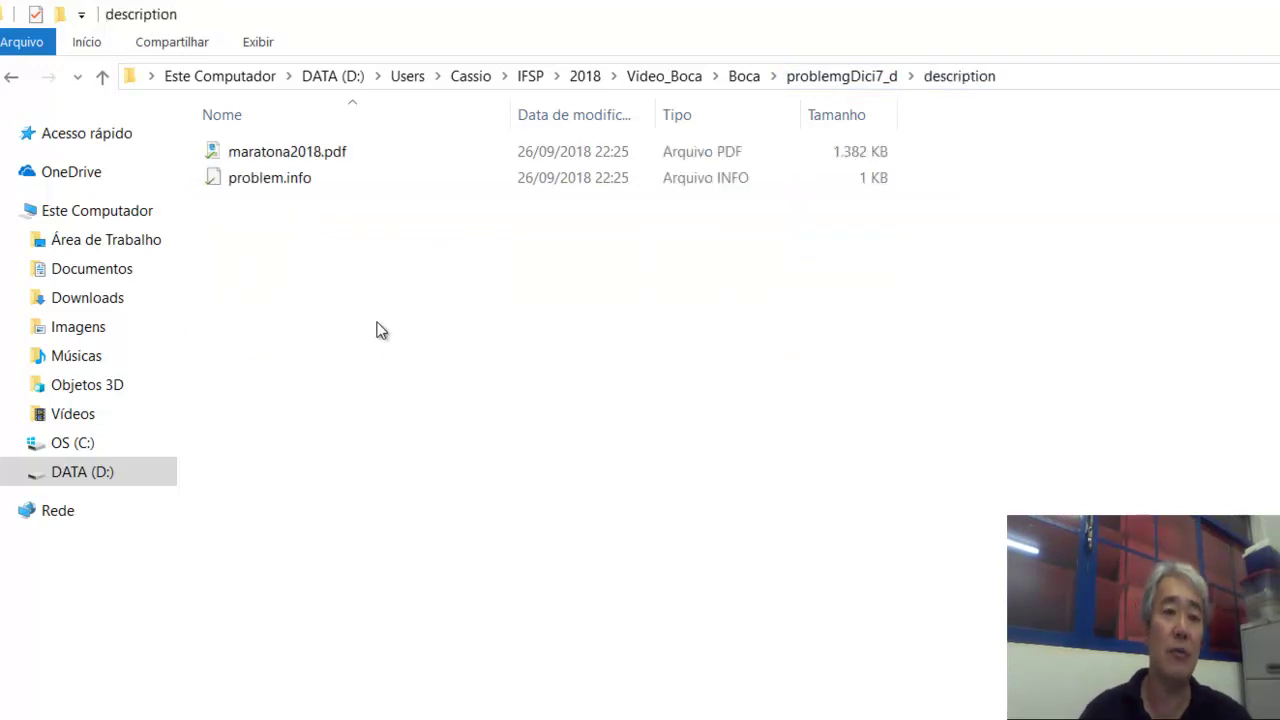
click(288, 152)
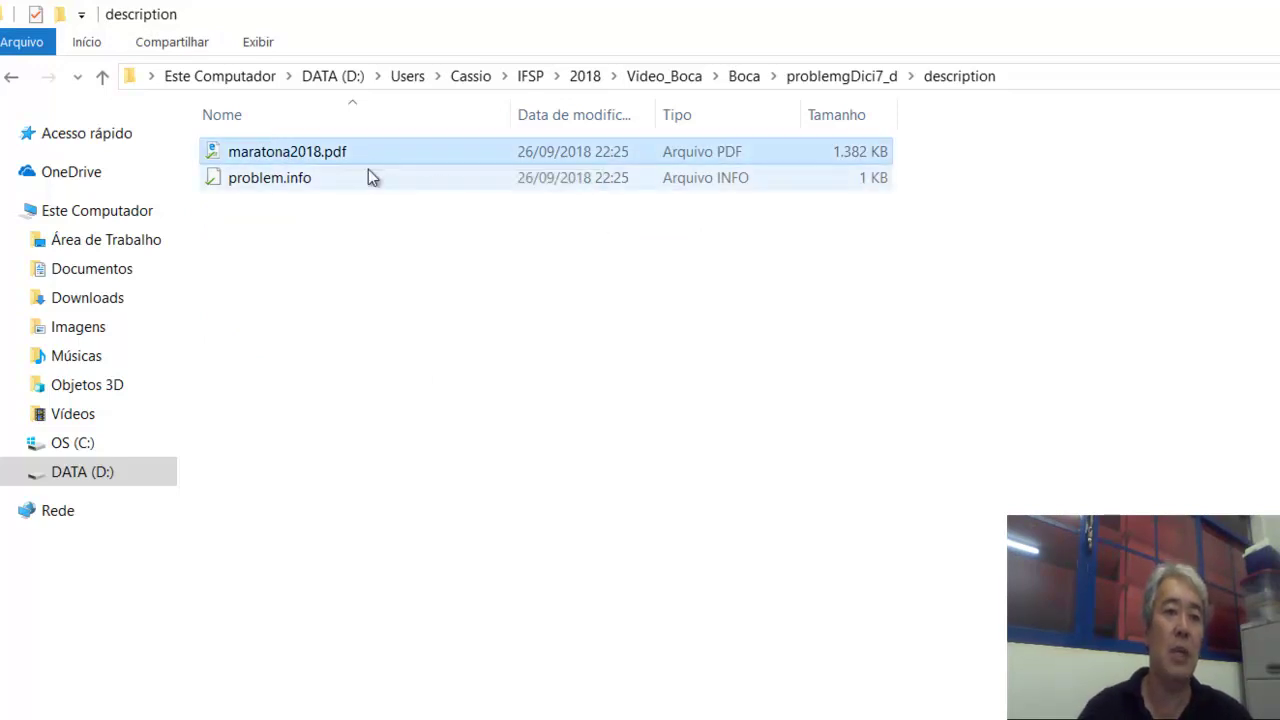
click(294, 185)
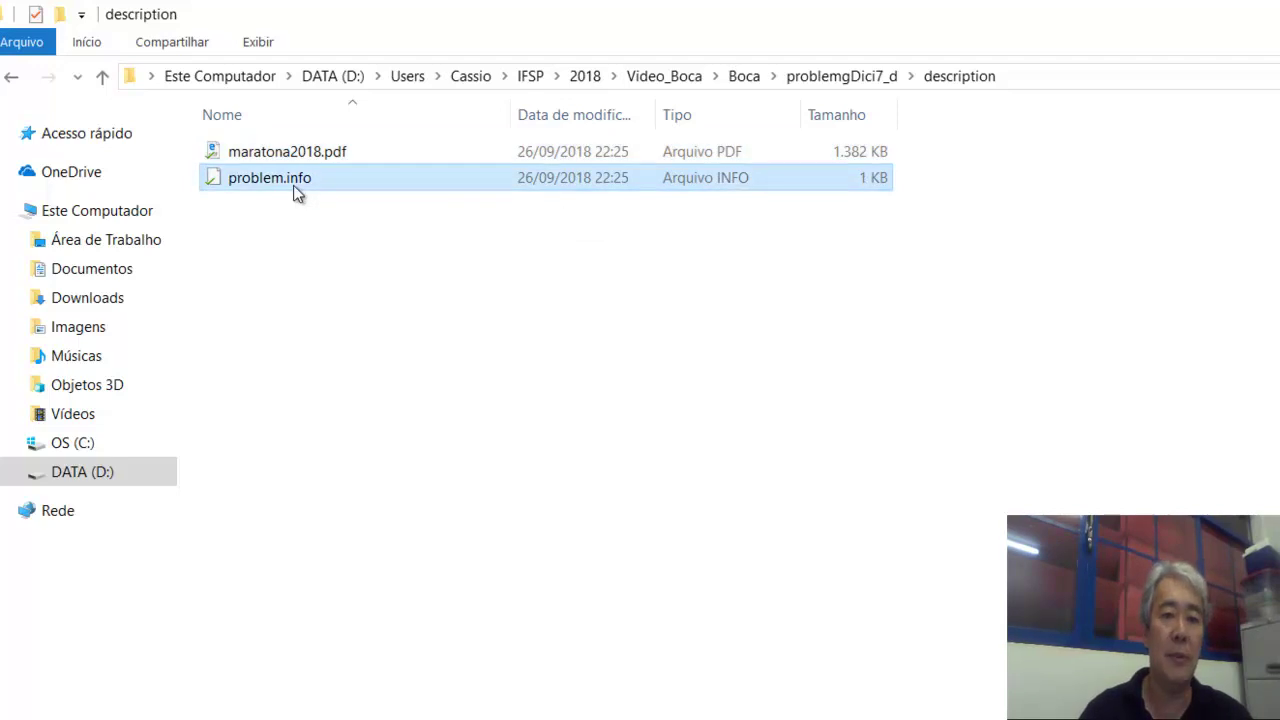
right_click(294, 186)
Check problem.info in Notepad++: basename funcoes, fullname Funcoes Matematicas, descfile maratona2018.pdf.
click(405, 233)
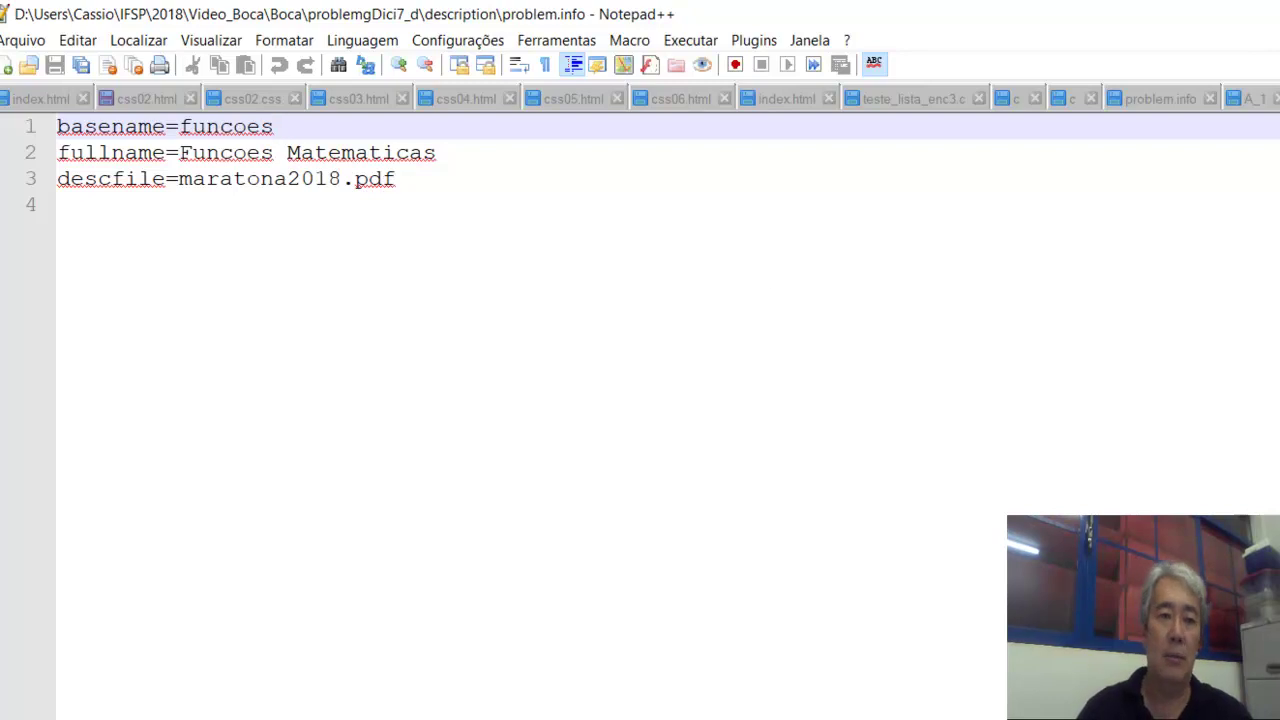
key(ctrl+Tab)
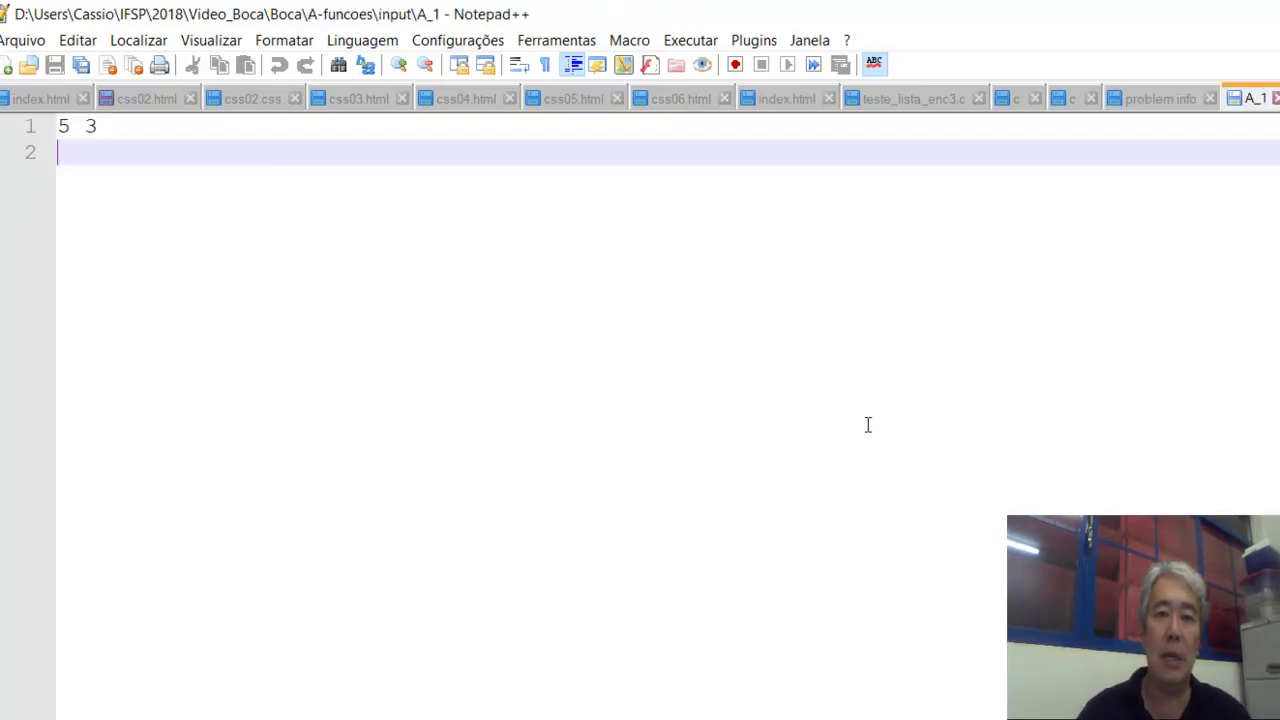
key(alt+Tab)
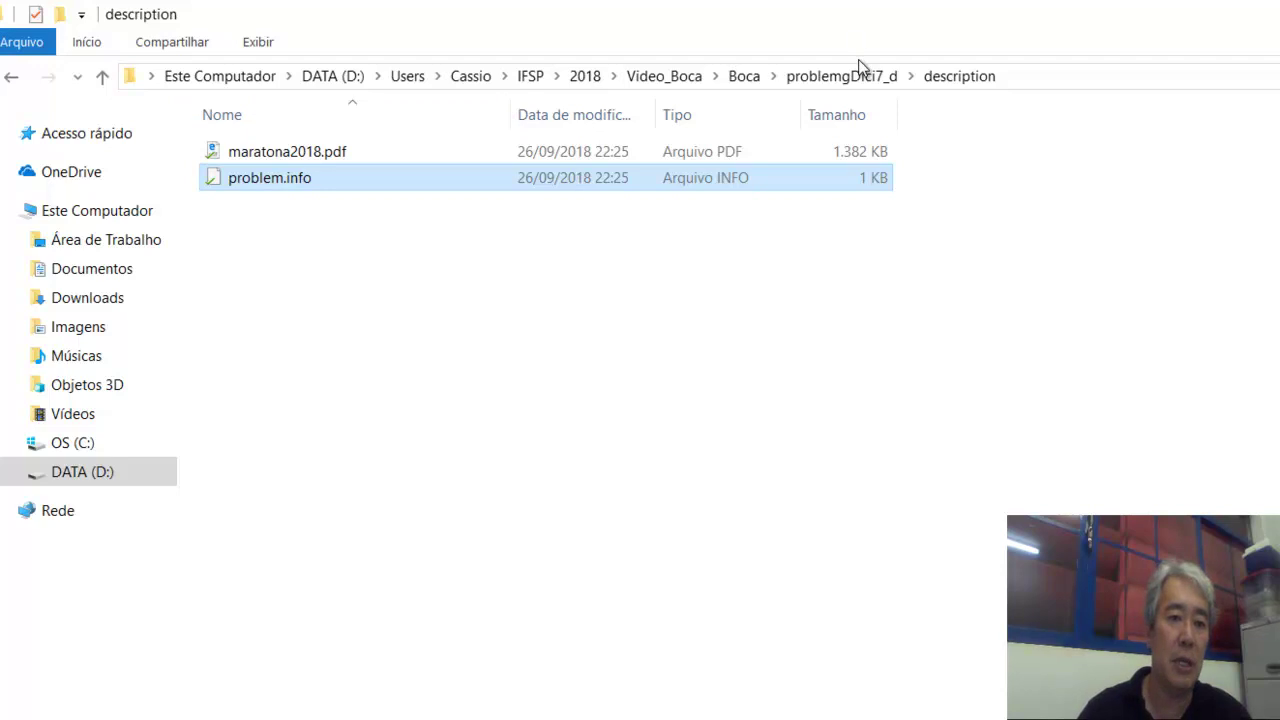
Open input/file1 in Notepad++ to confirm it contains 5 3, then close Notepad++.
click(860, 77)
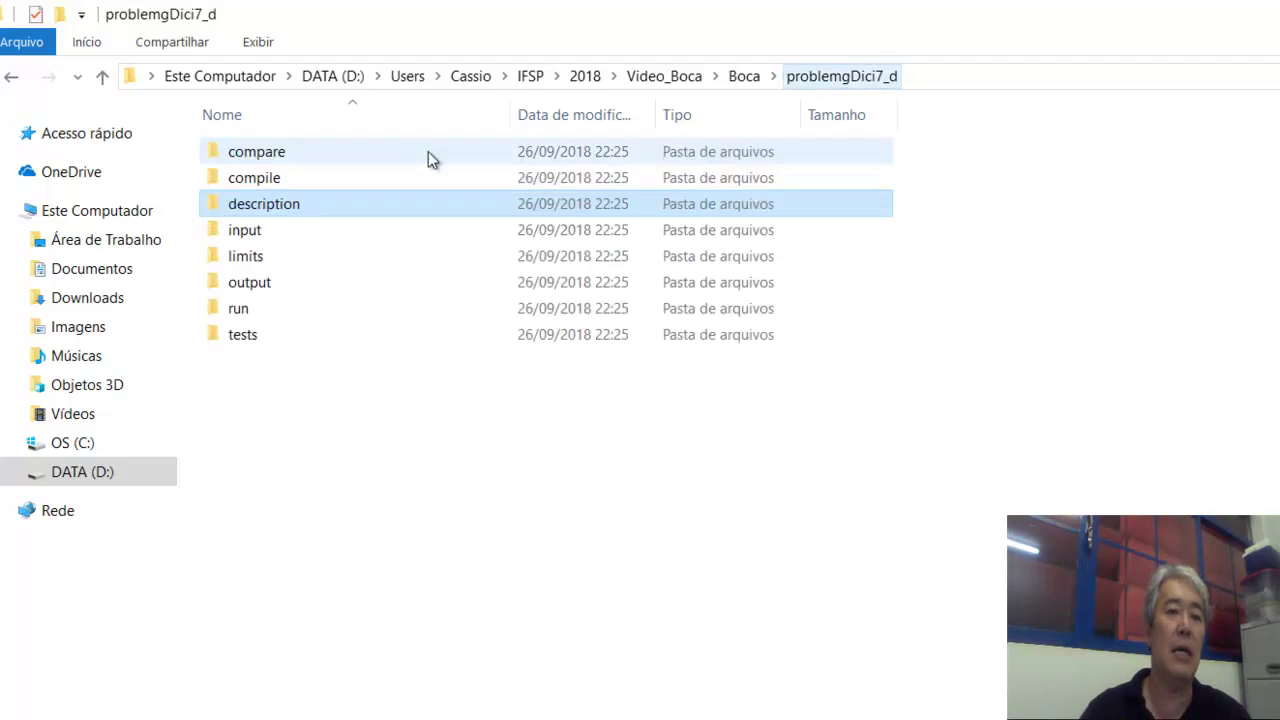
double_click(257, 244)
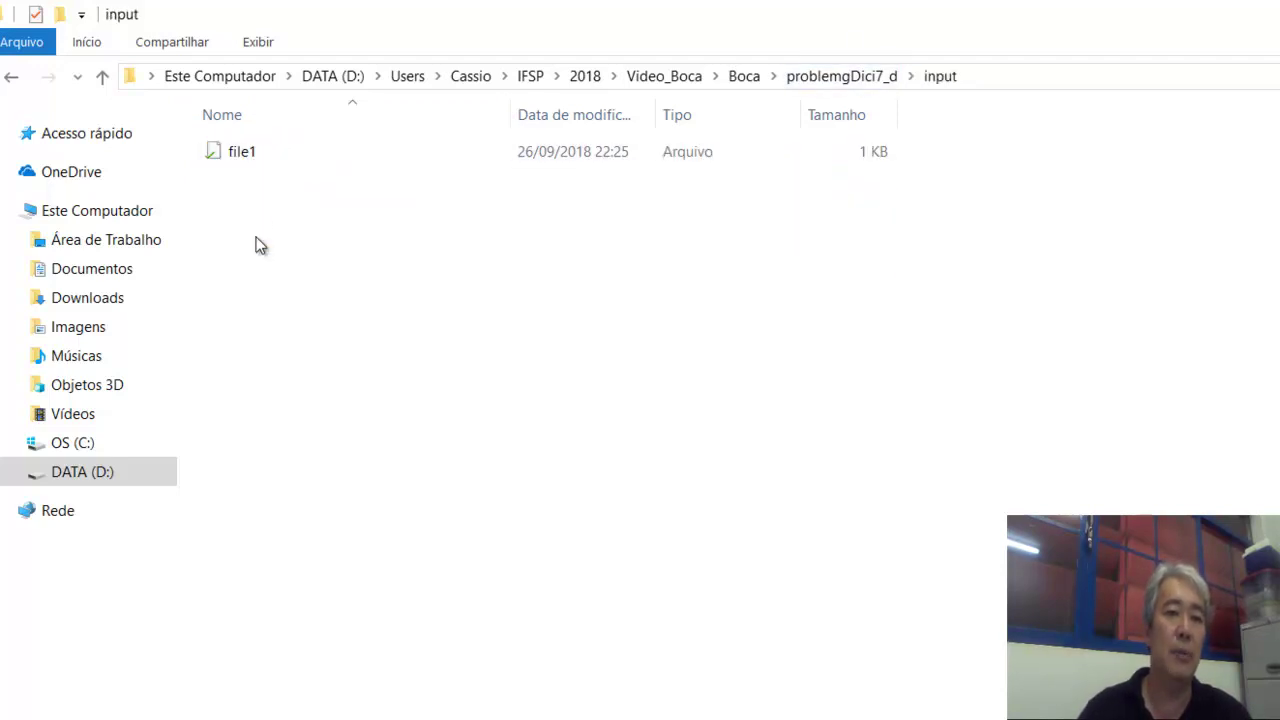
click(247, 152)
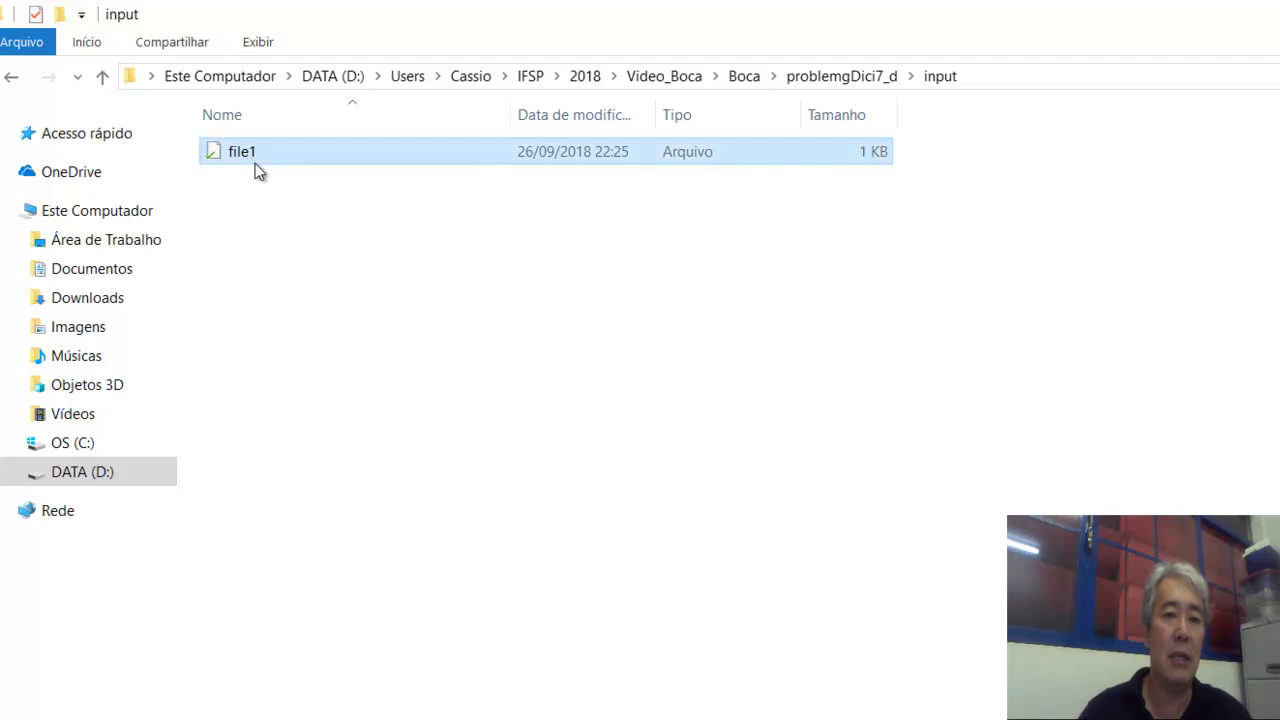
right_click(255, 163)
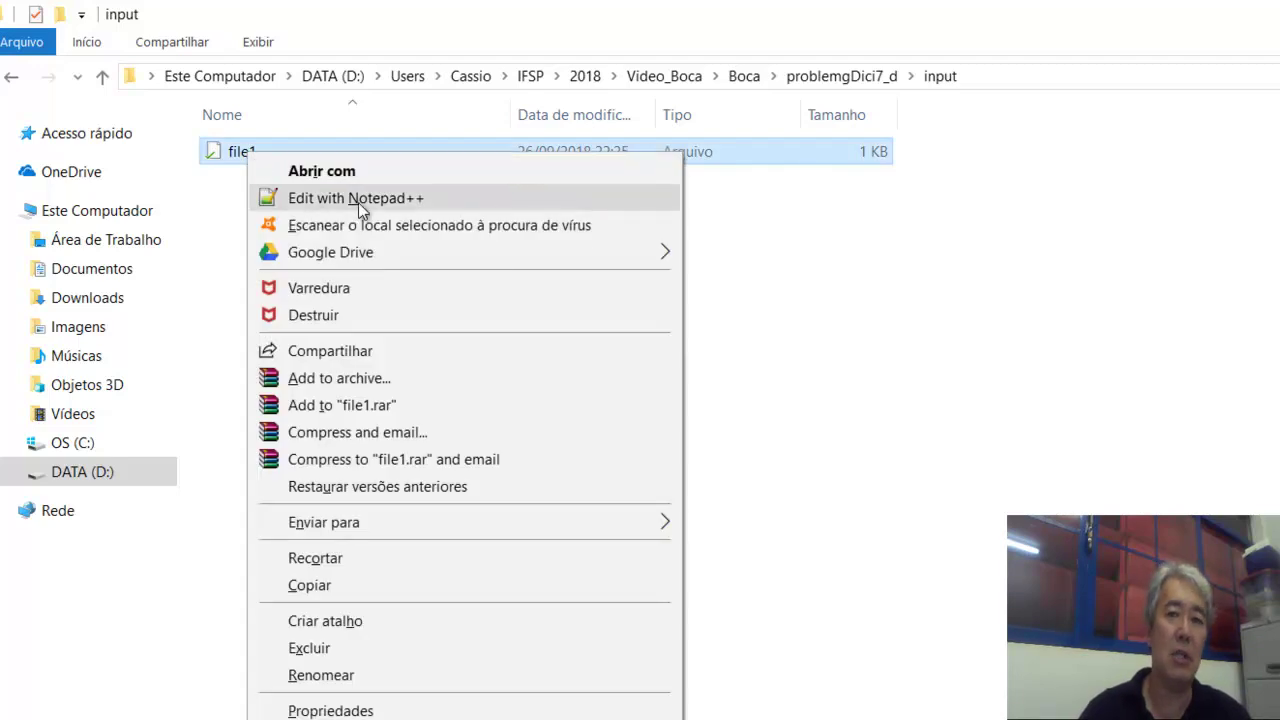
click(358, 202)
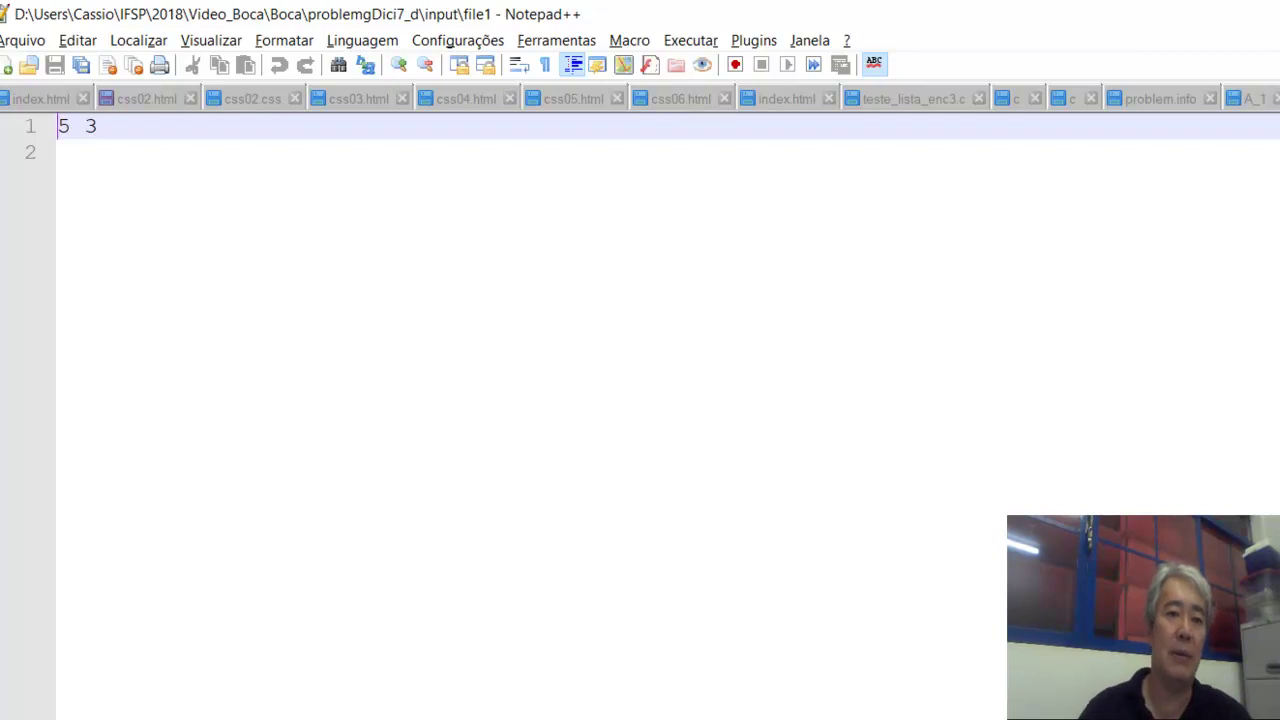
key(alt+F4)
Return to the problemgDici7_d folder and select the output folder.
click(551, 405)
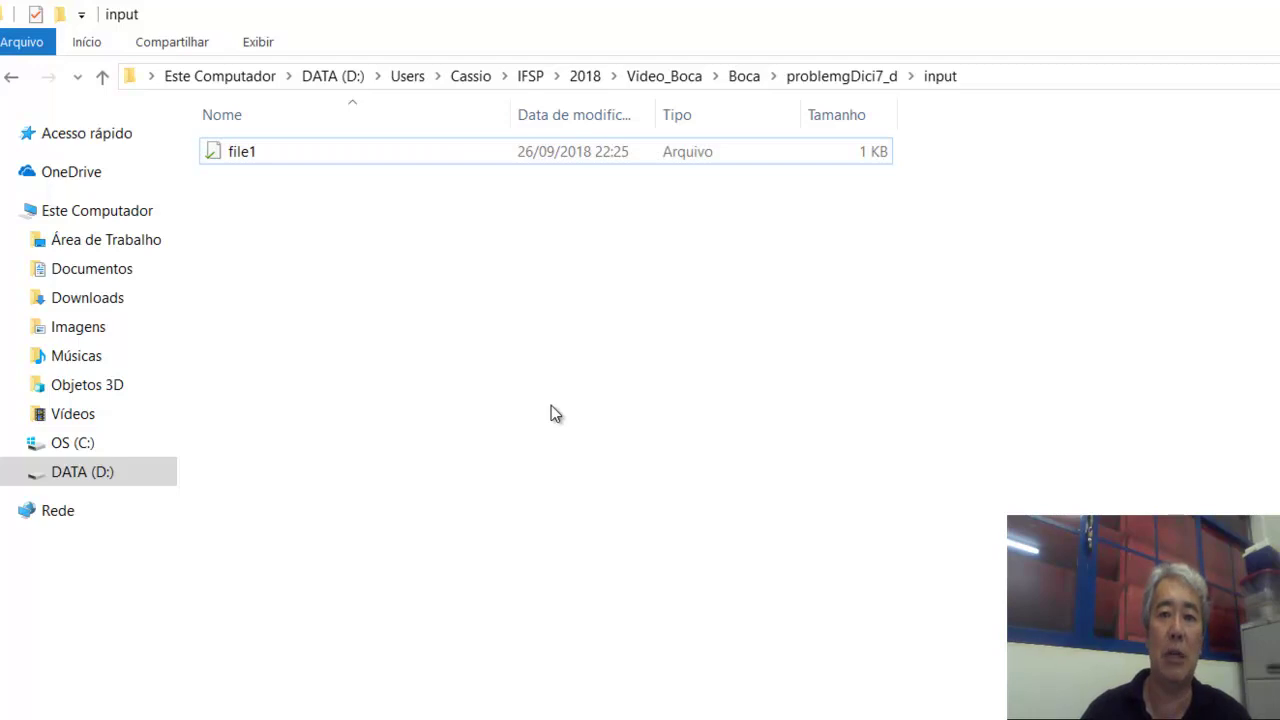
click(837, 79)
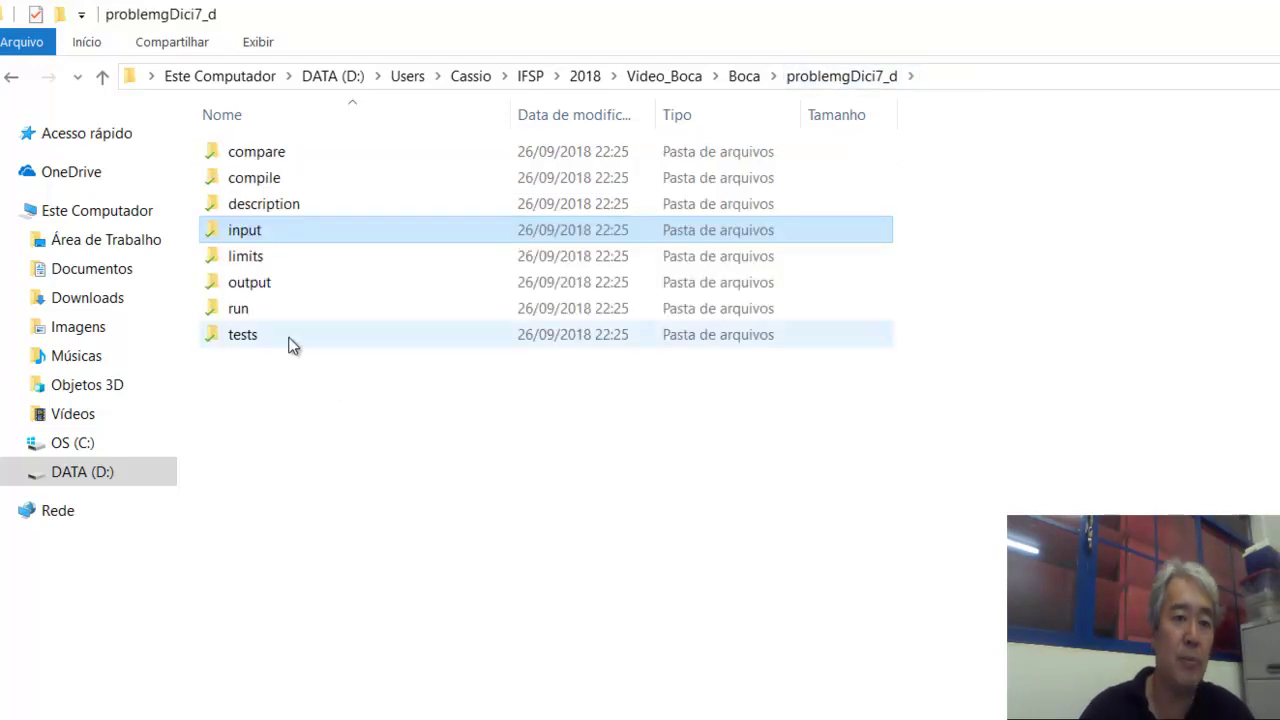
click(265, 290)
Look at the output folder's single file1, then return to the problemgDici7_d folder.
double_click(265, 290)
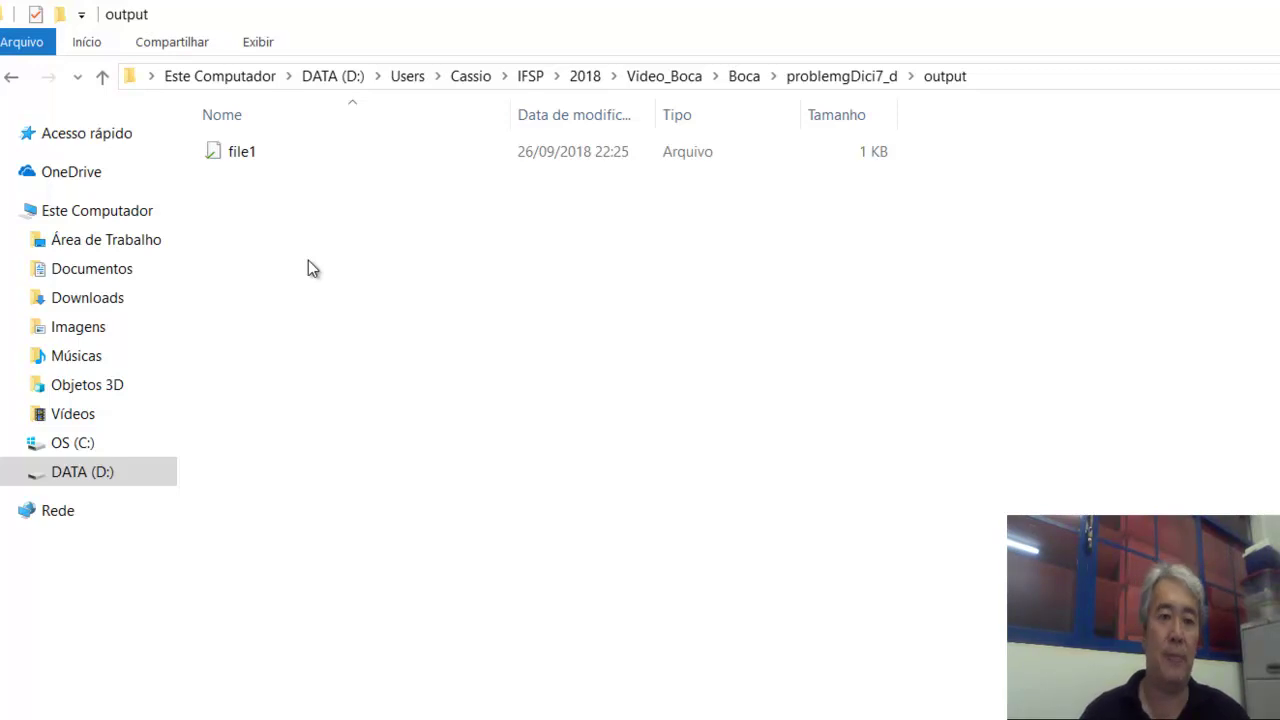
click(818, 82)
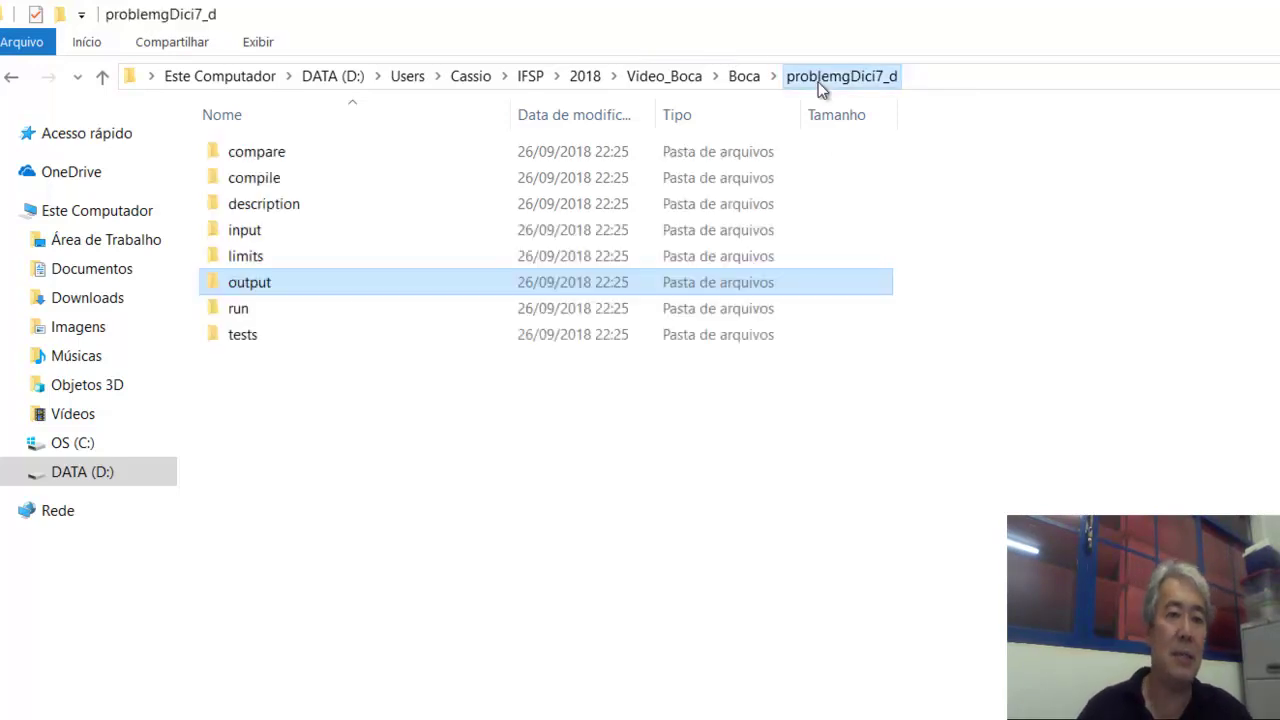
Read limits/c in Notepad++ (echo 2, 1, 512, 10, exit 0), close it, and return to Explorer.
double_click(272, 255)
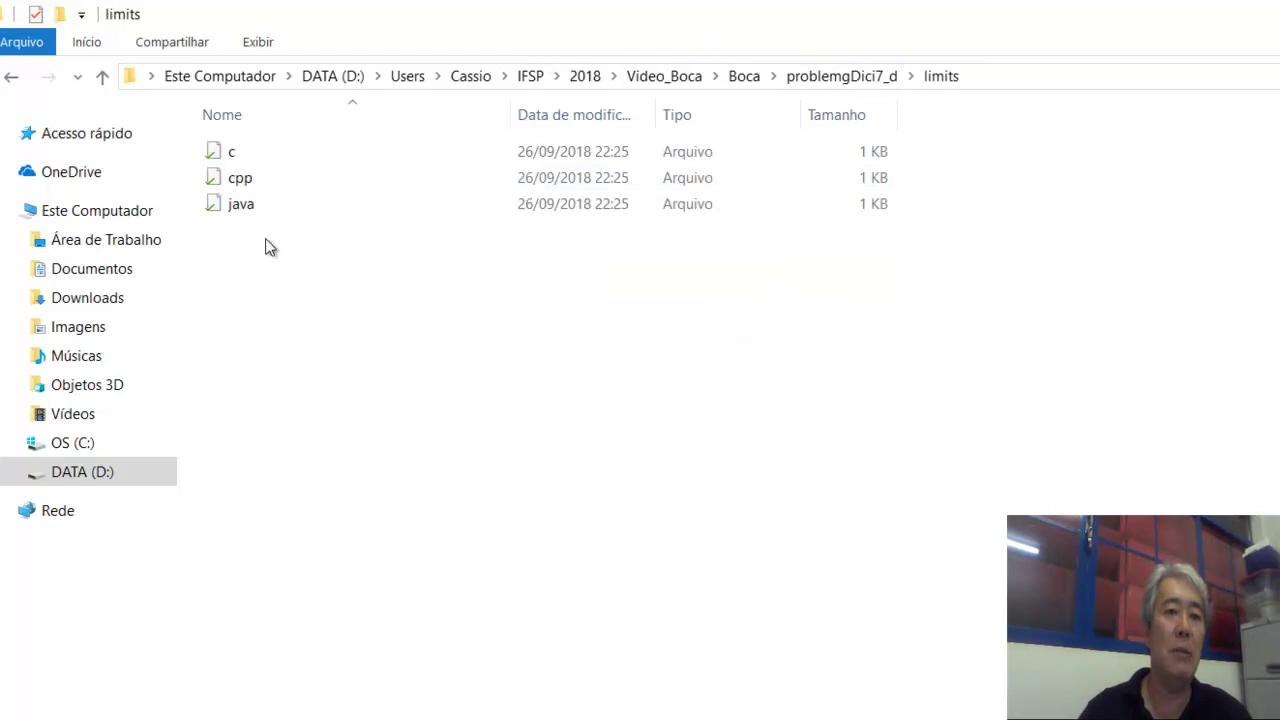
double_click(222, 152)
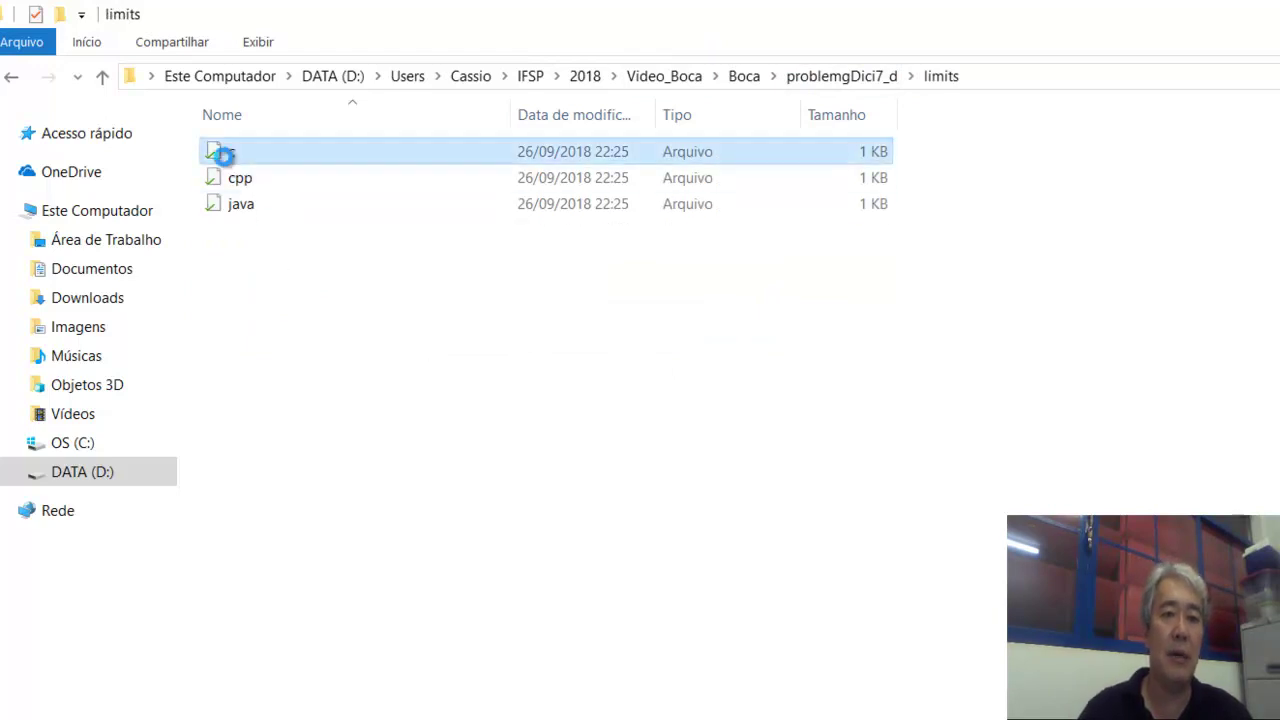
right_click(222, 152)
click(398, 204)
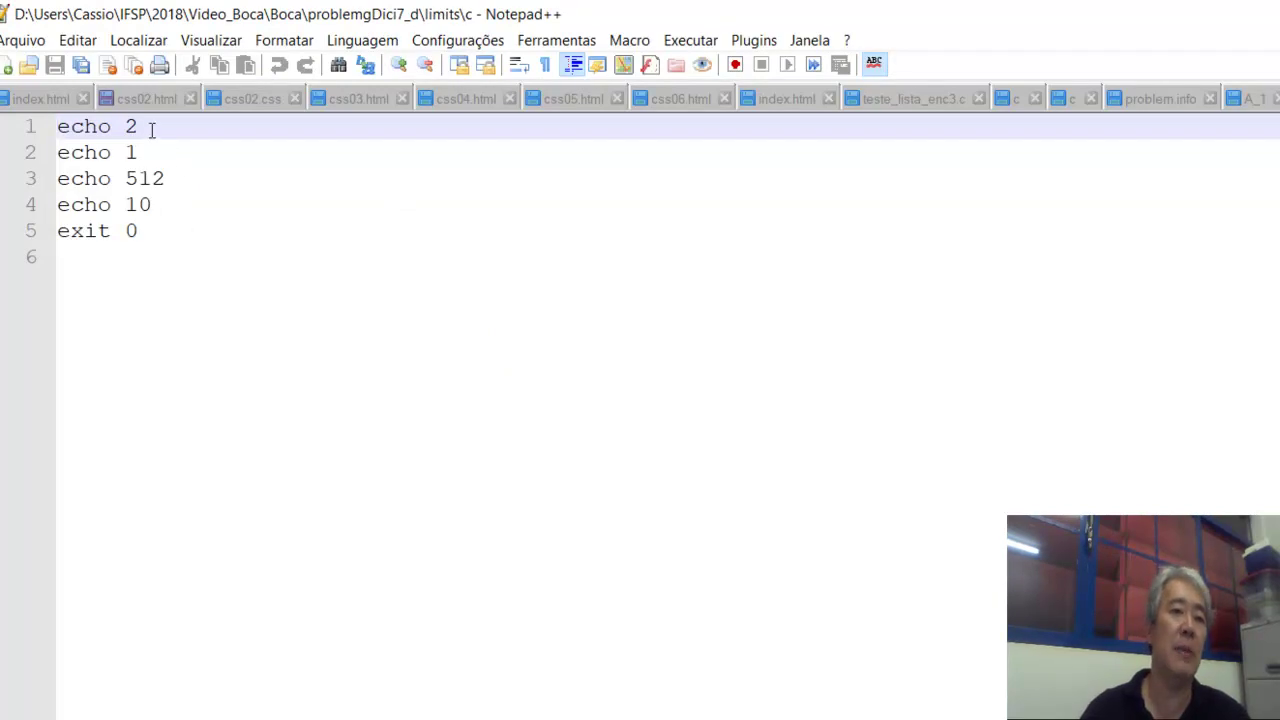
click(152, 128)
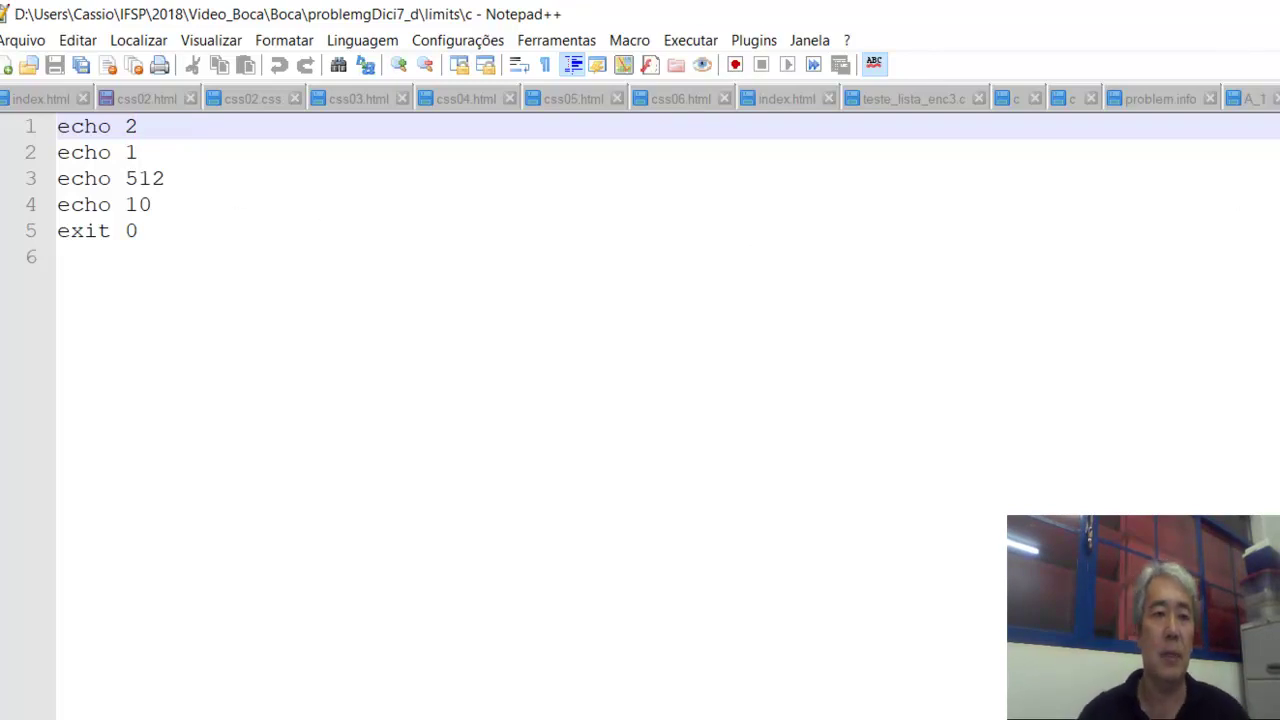
key(ctrl+w)
key(alt+Tab)
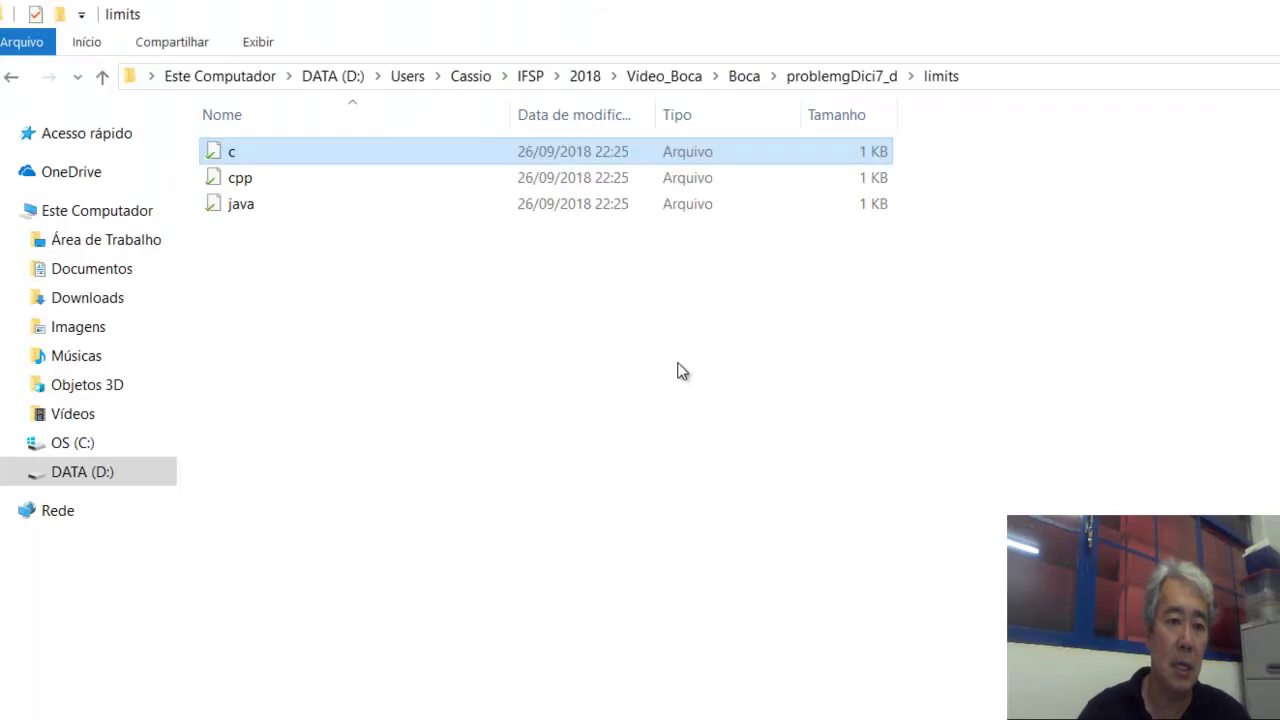
Open run/c in Notepad++, scroll through the bash run script, then return to Explorer.
click(831, 77)
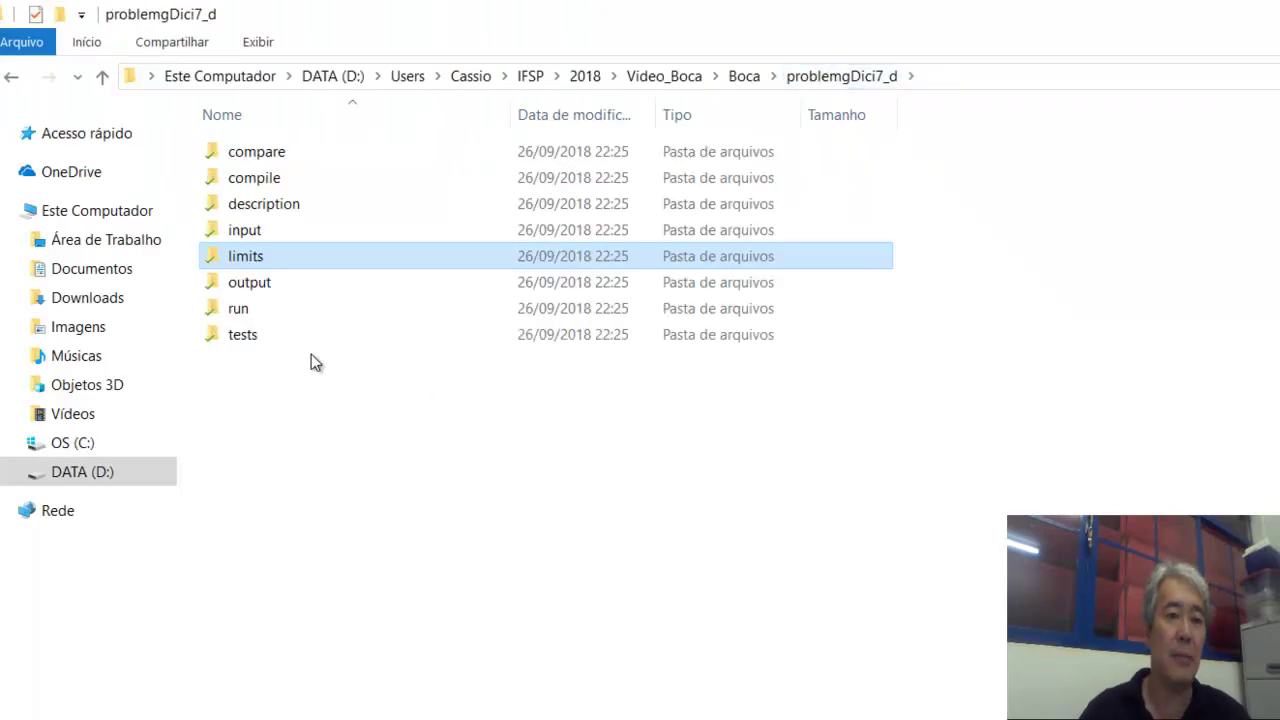
double_click(236, 310)
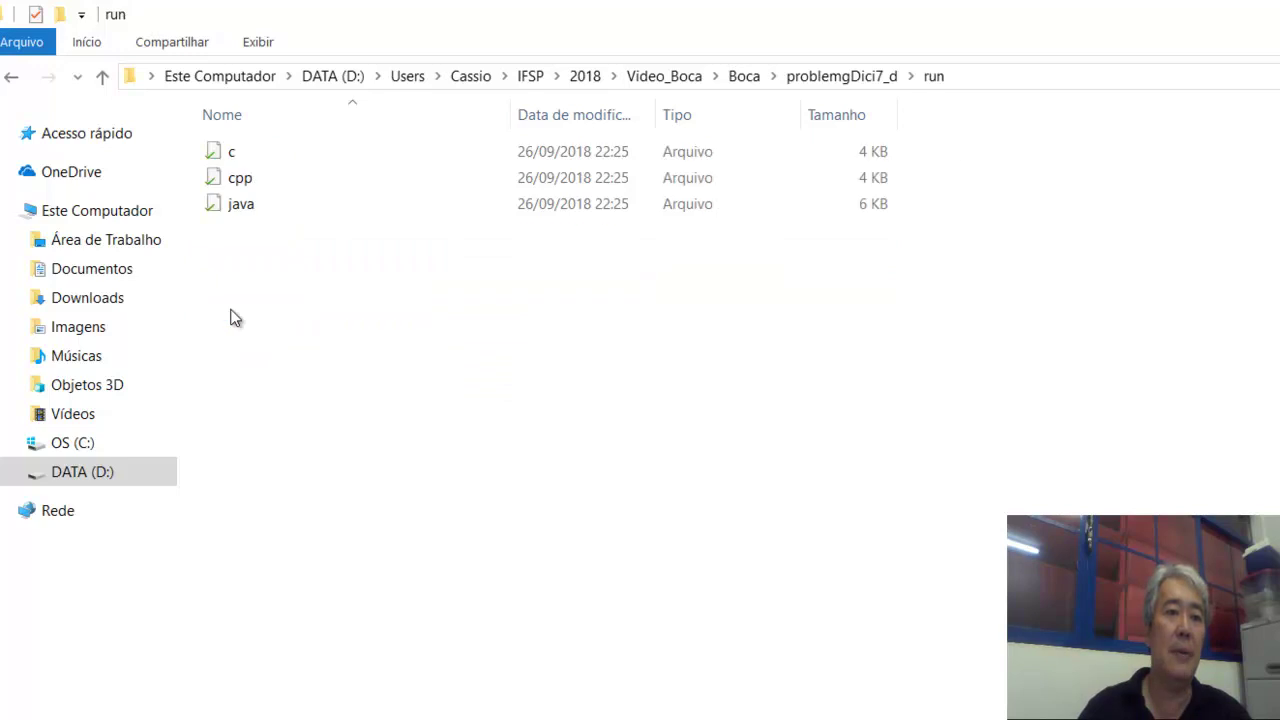
click(235, 156)
right_click(235, 156)
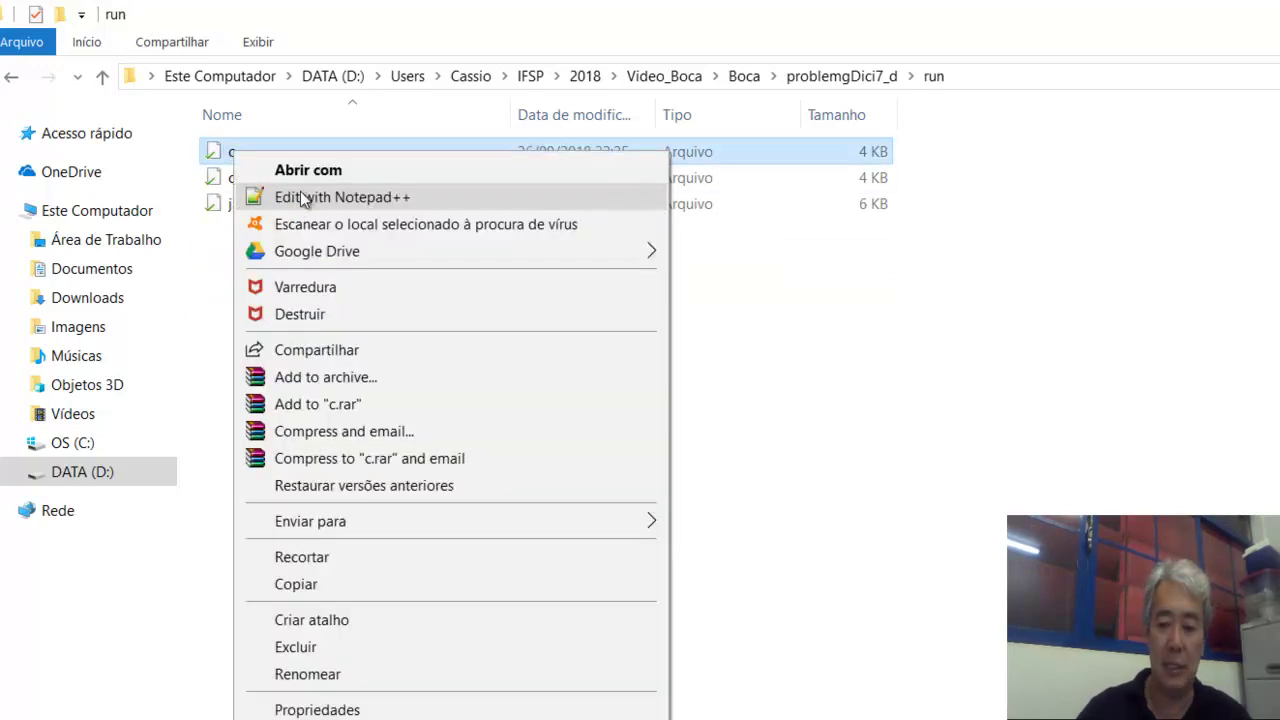
click(360, 199)
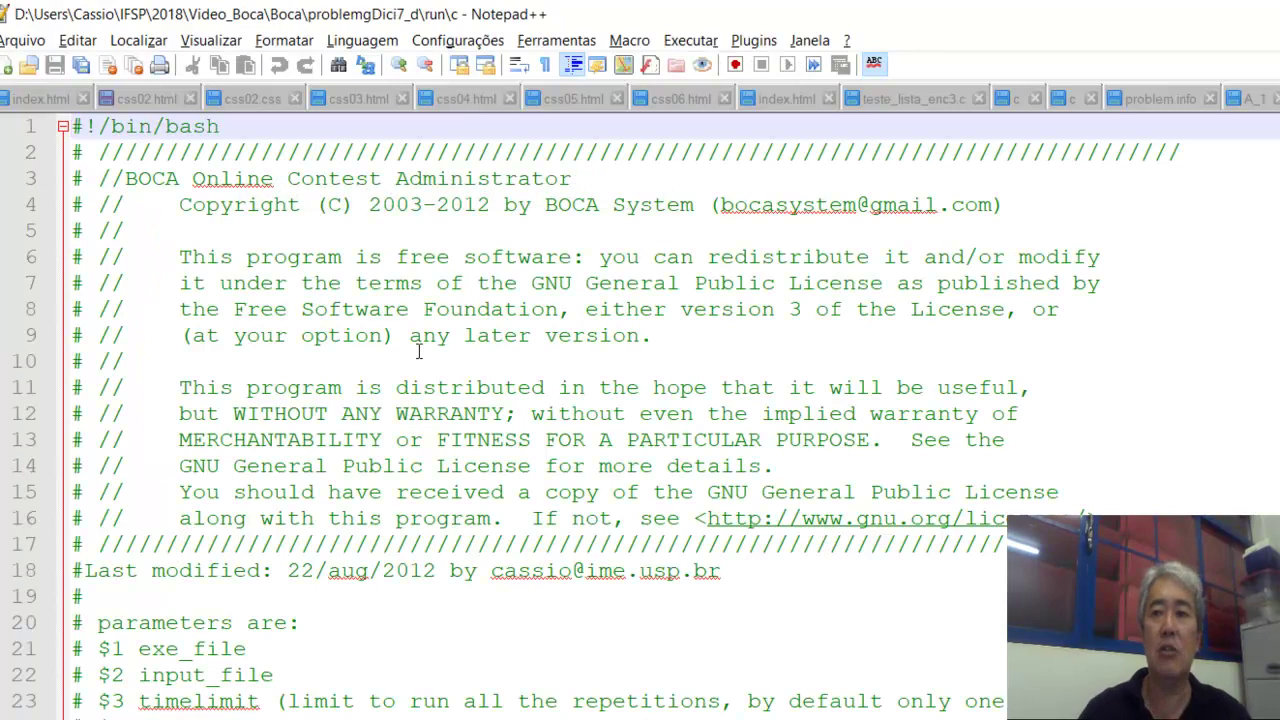
scroll(417, 350, down, 20)
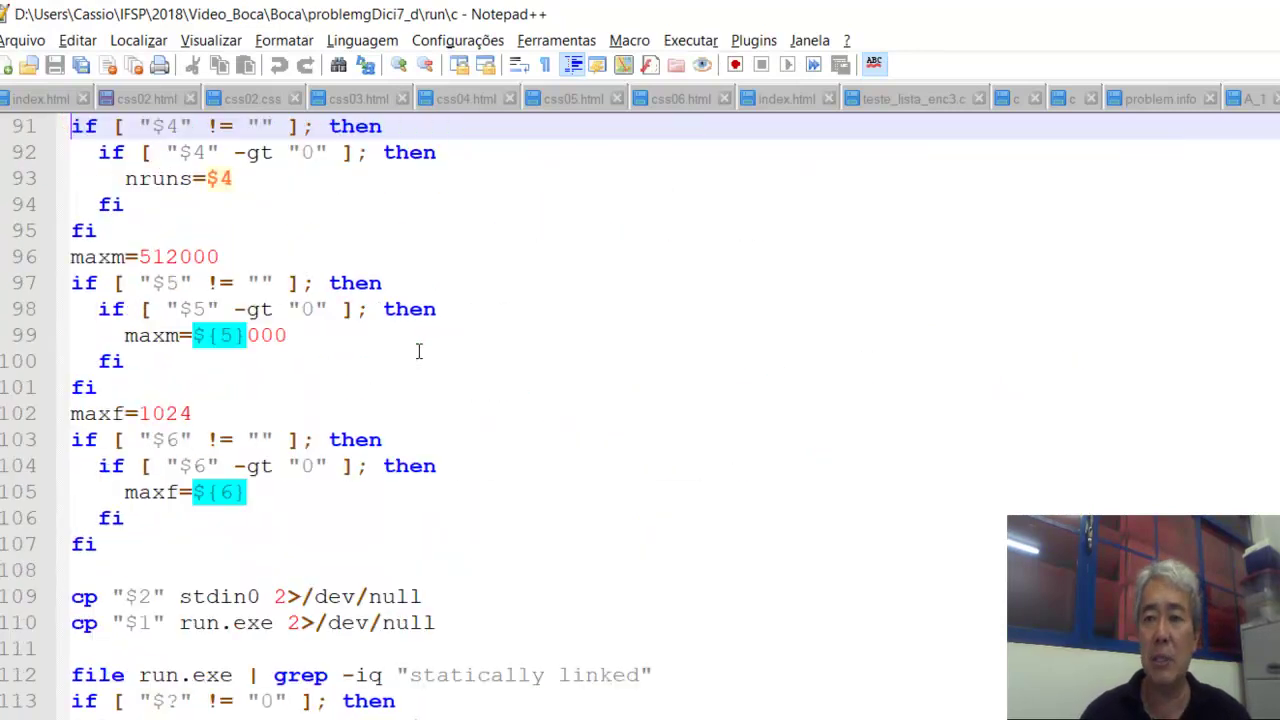
key(Page_Up)
key(Page_Up)
key(Page_Up)
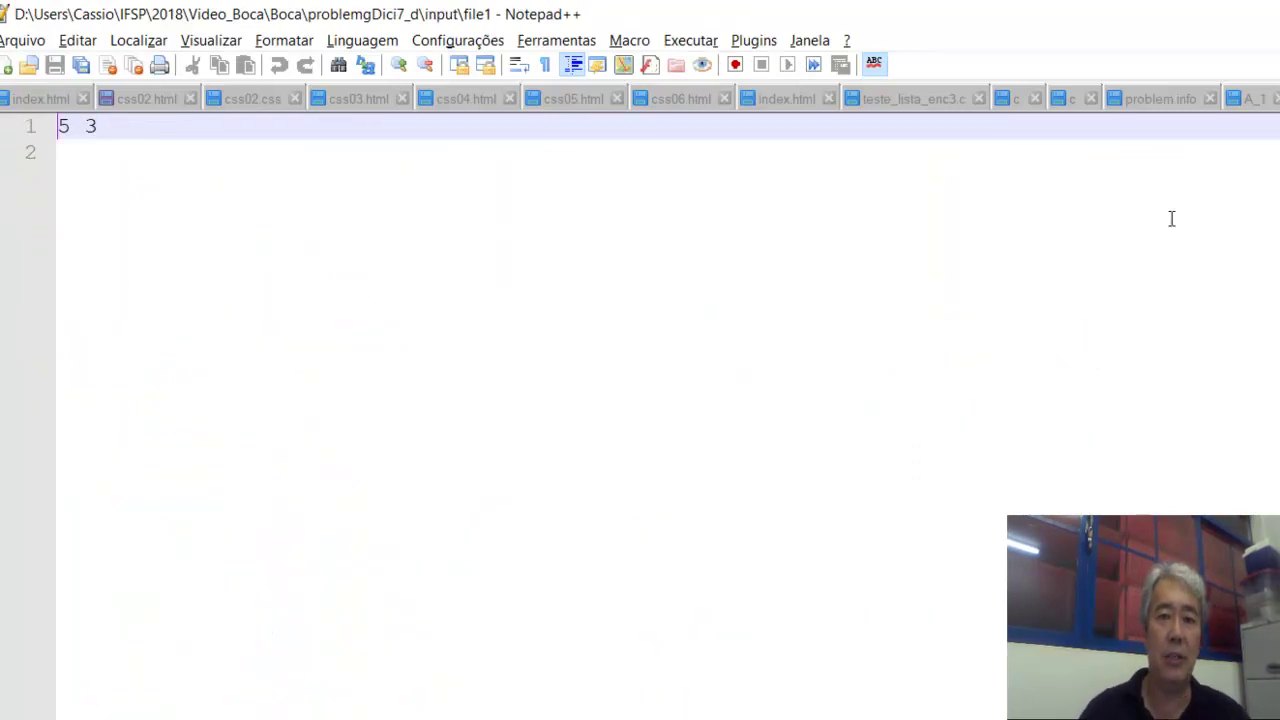
key(alt+Tab)
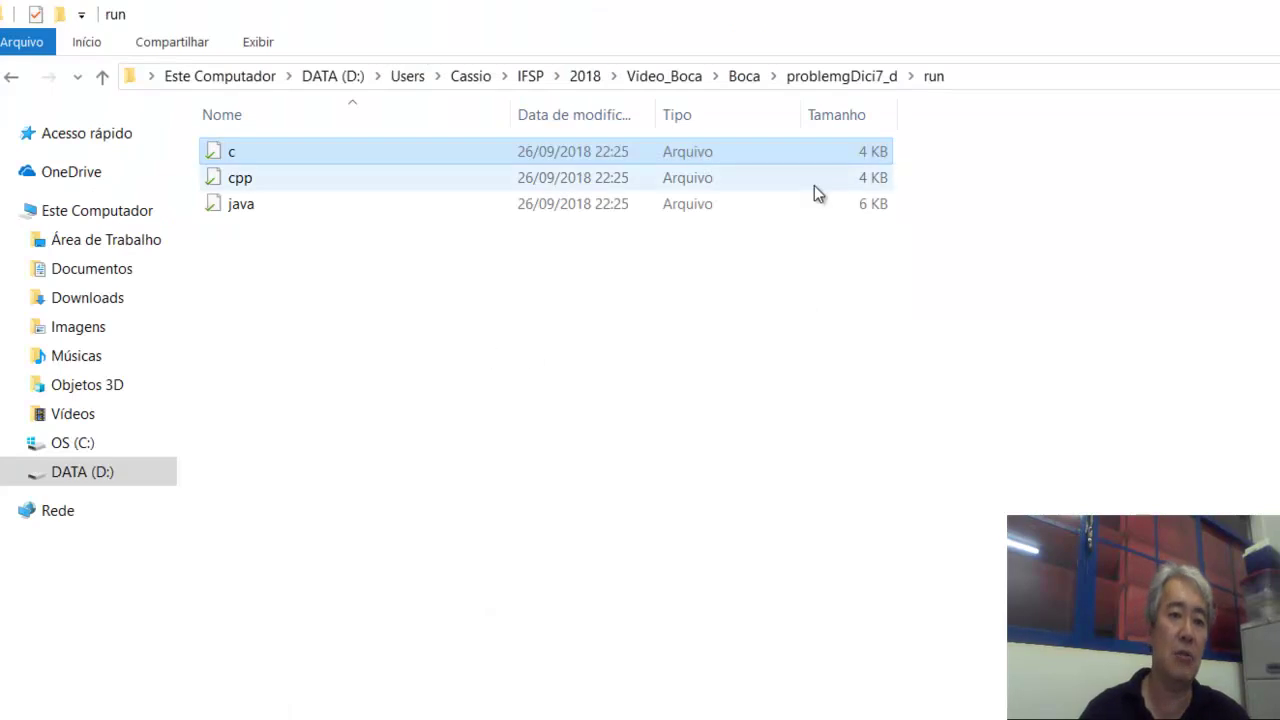
Revisit the description, input, output and limits folders in turn, ending back at problemgDici7_d.
click(819, 80)
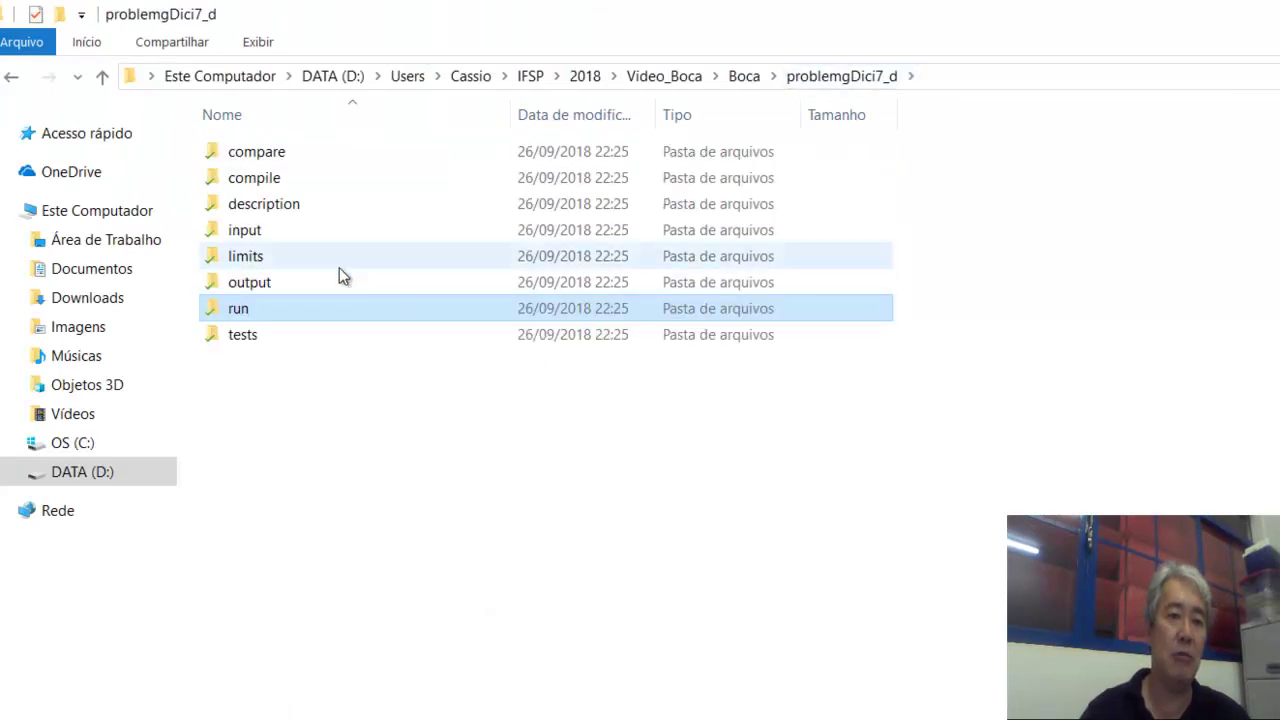
click(291, 205)
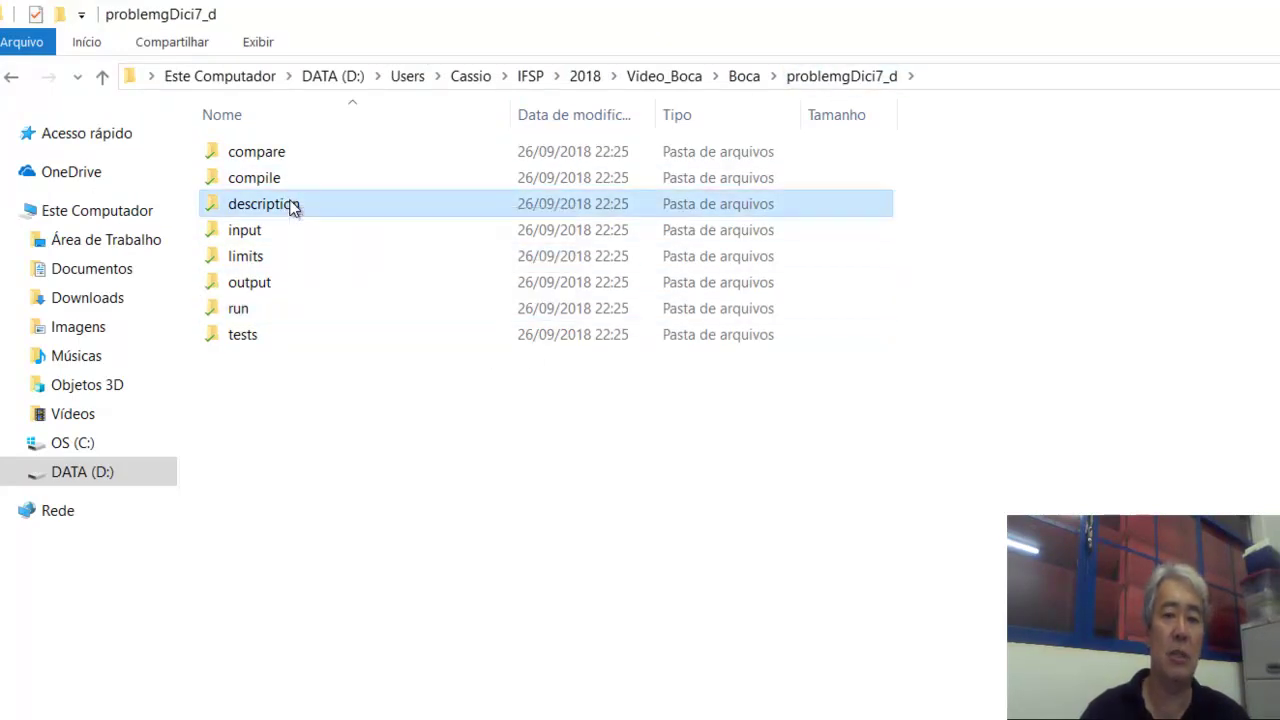
double_click(291, 205)
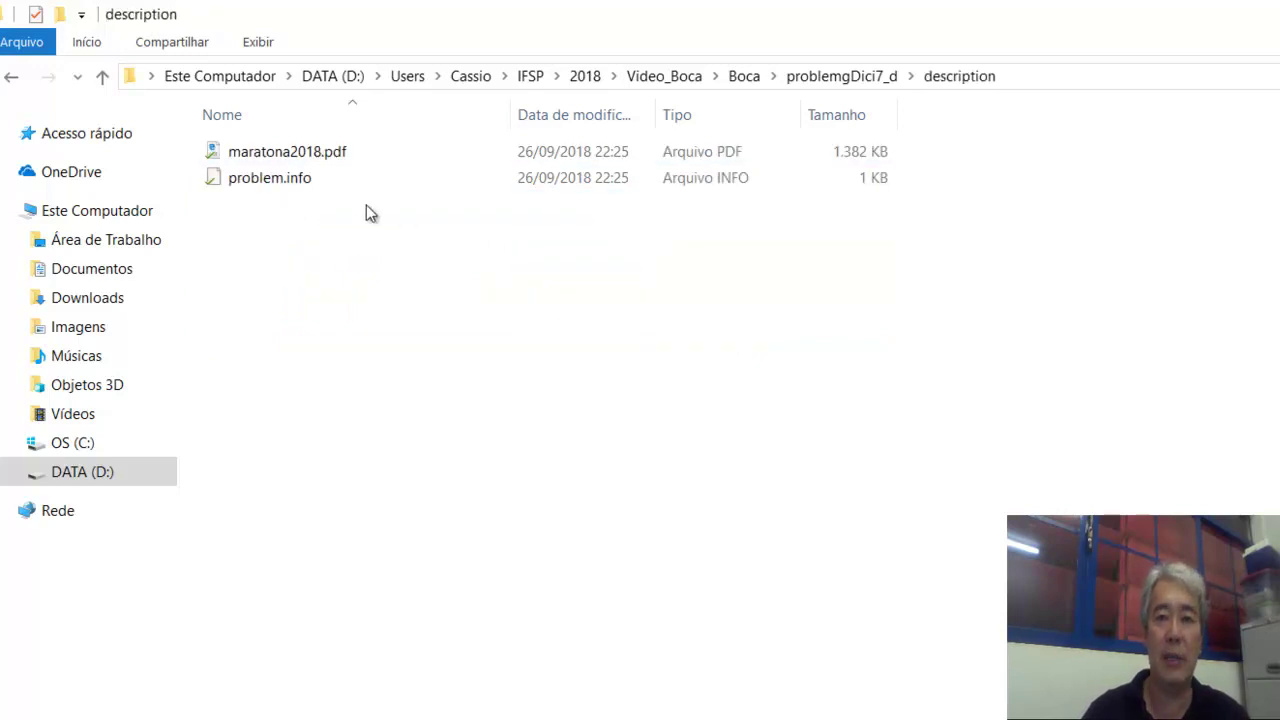
click(832, 84)
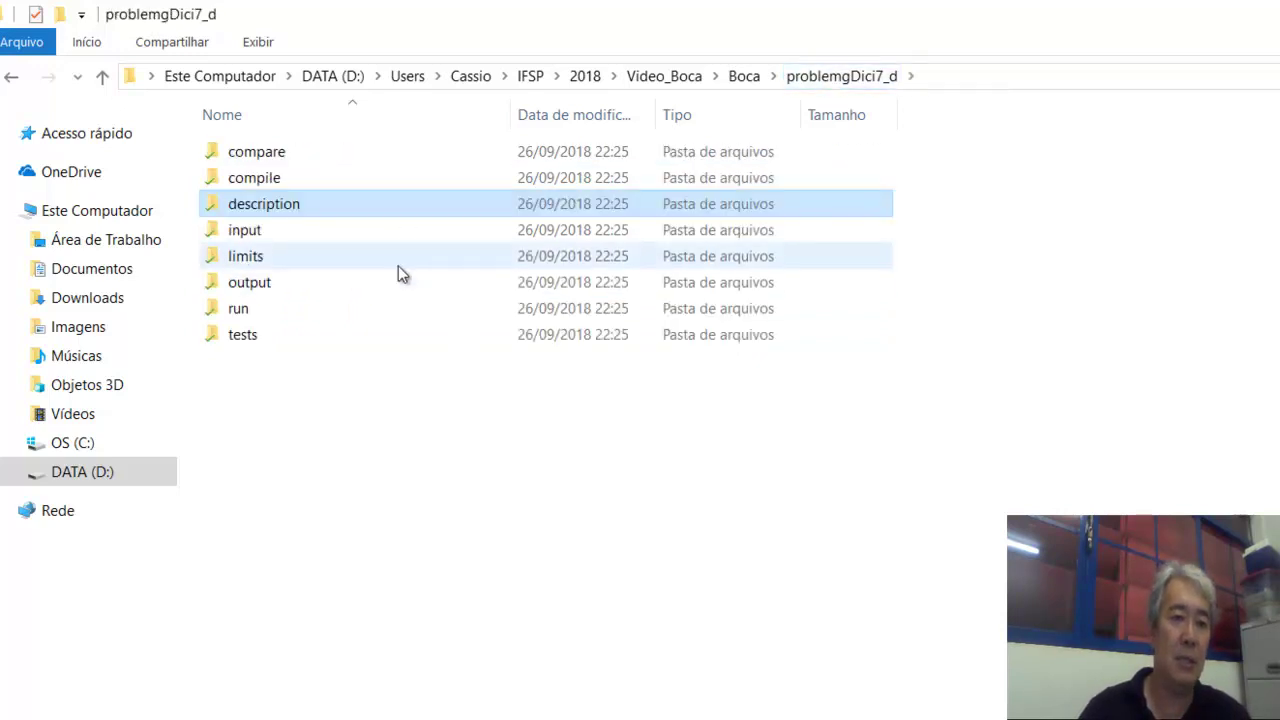
double_click(277, 231)
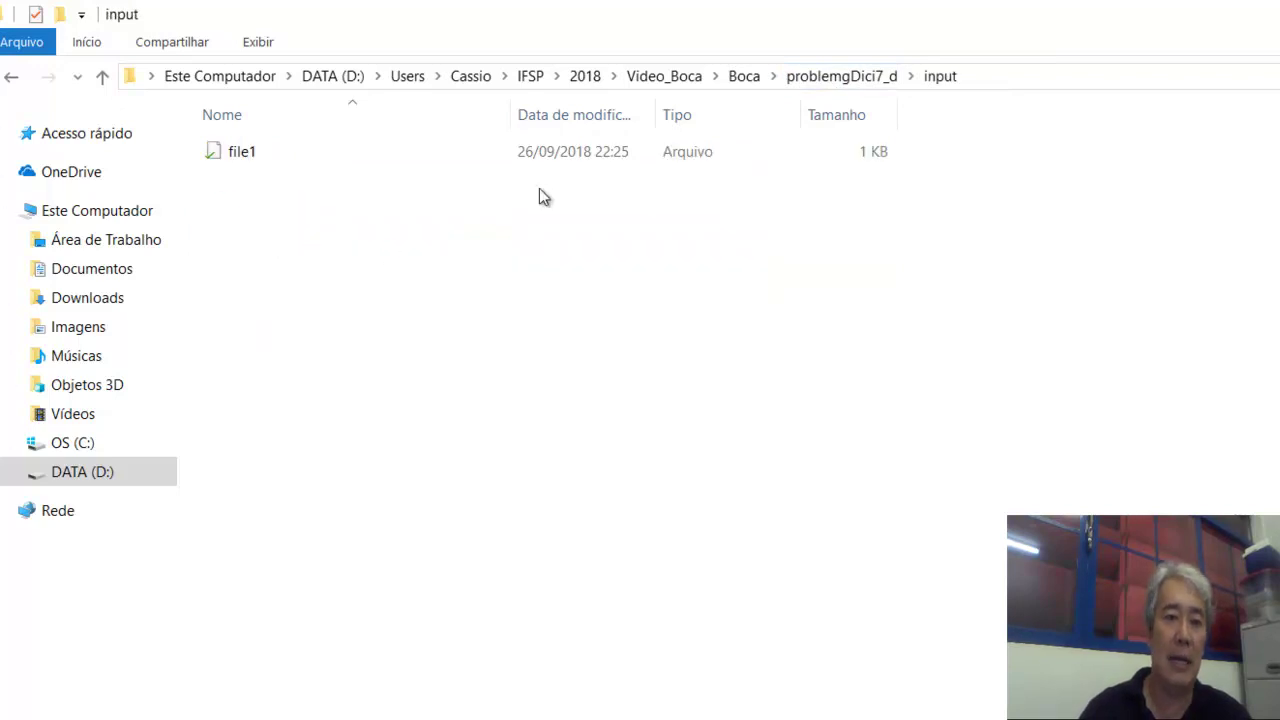
click(846, 77)
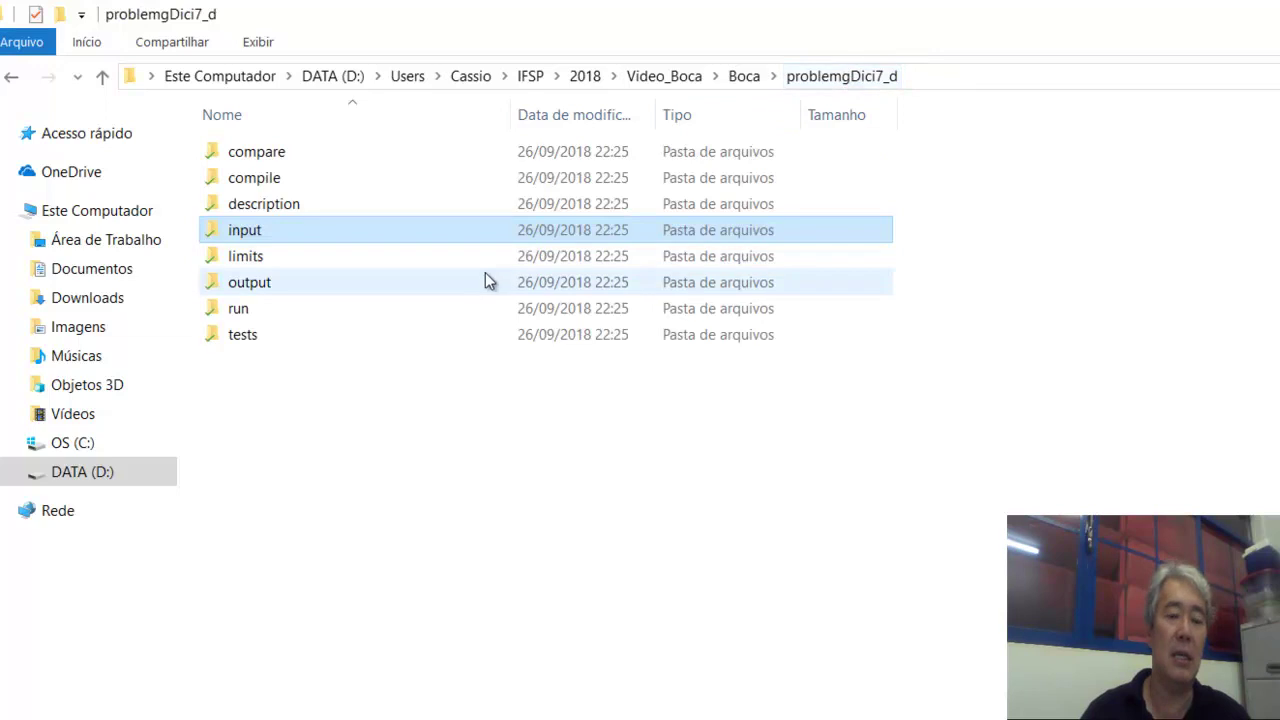
double_click(297, 288)
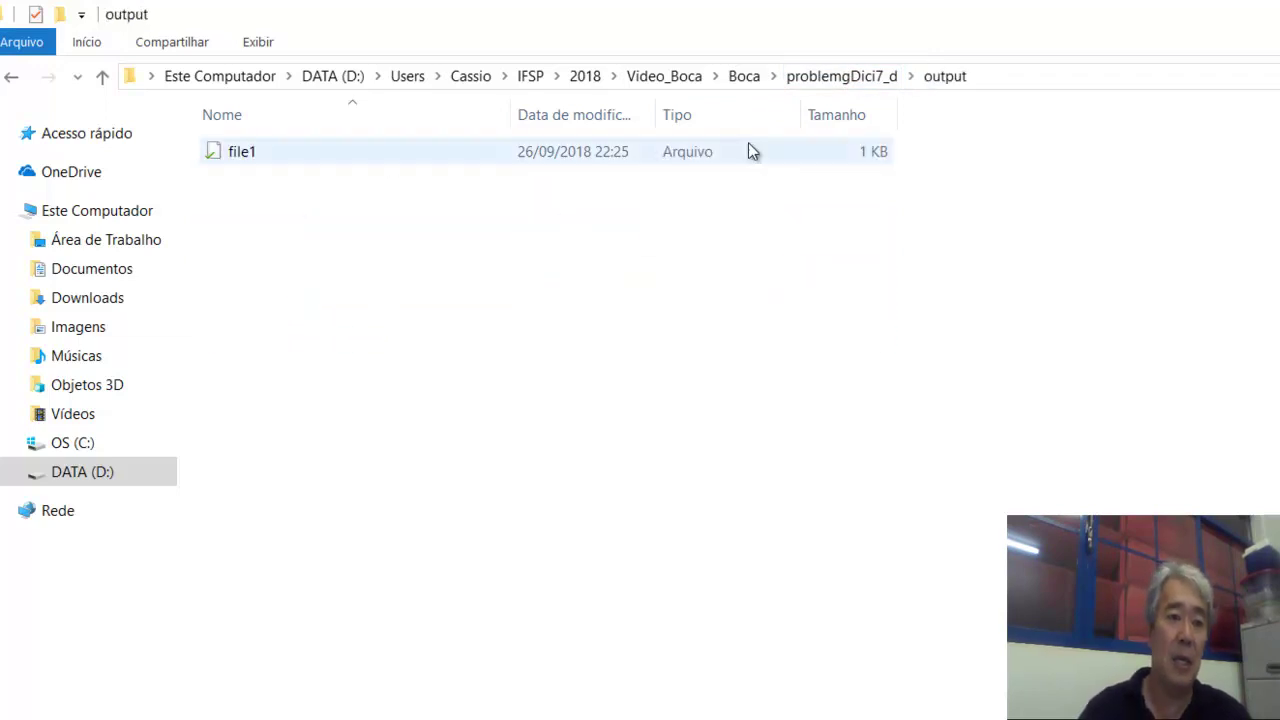
click(836, 84)
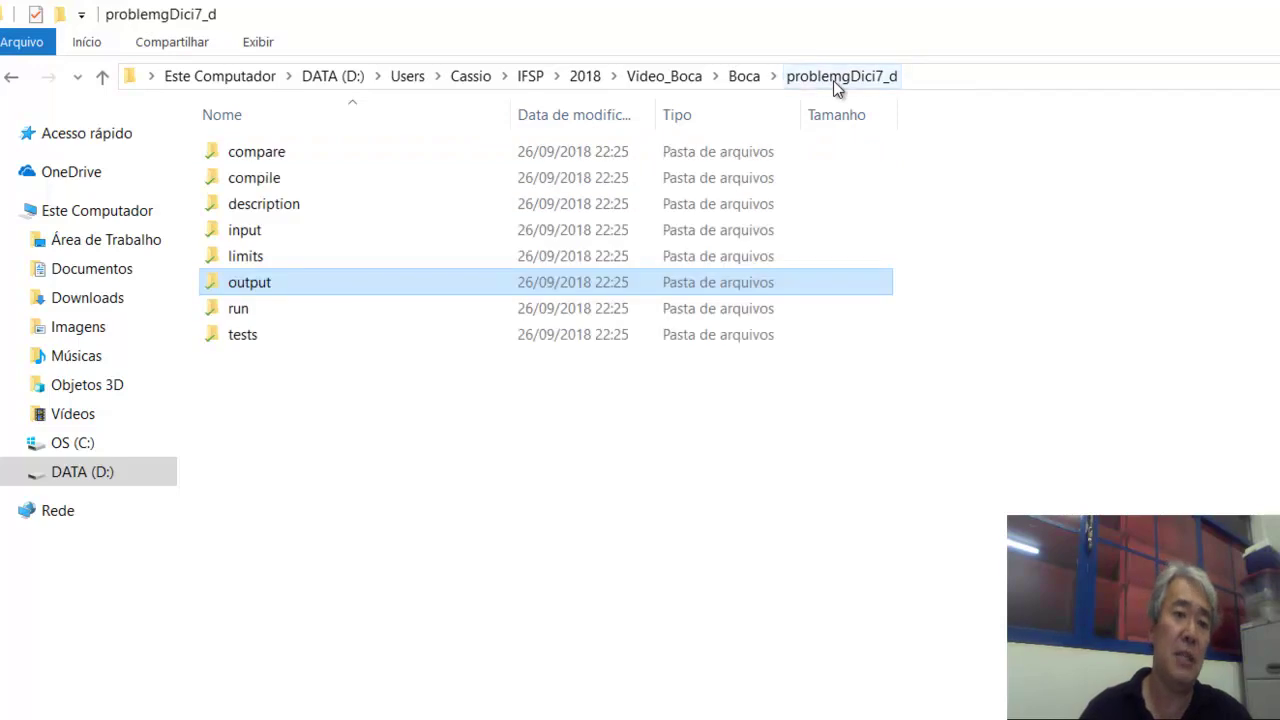
double_click(303, 254)
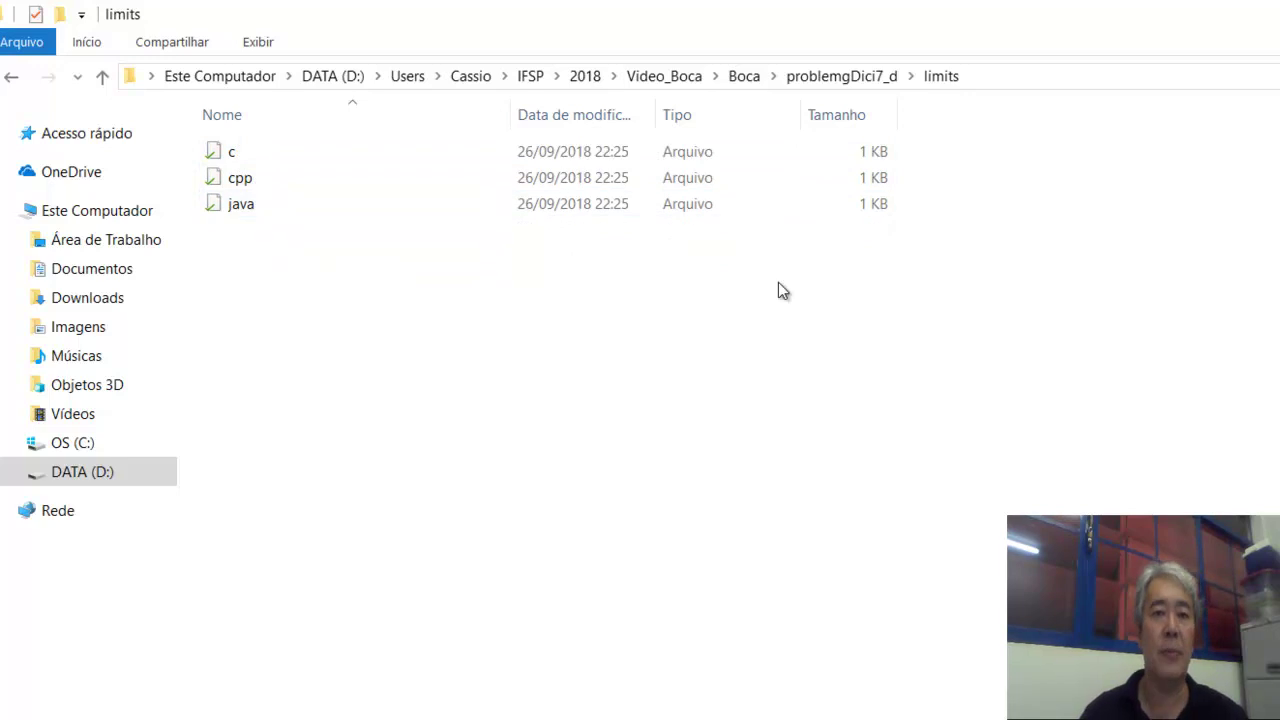
click(857, 84)
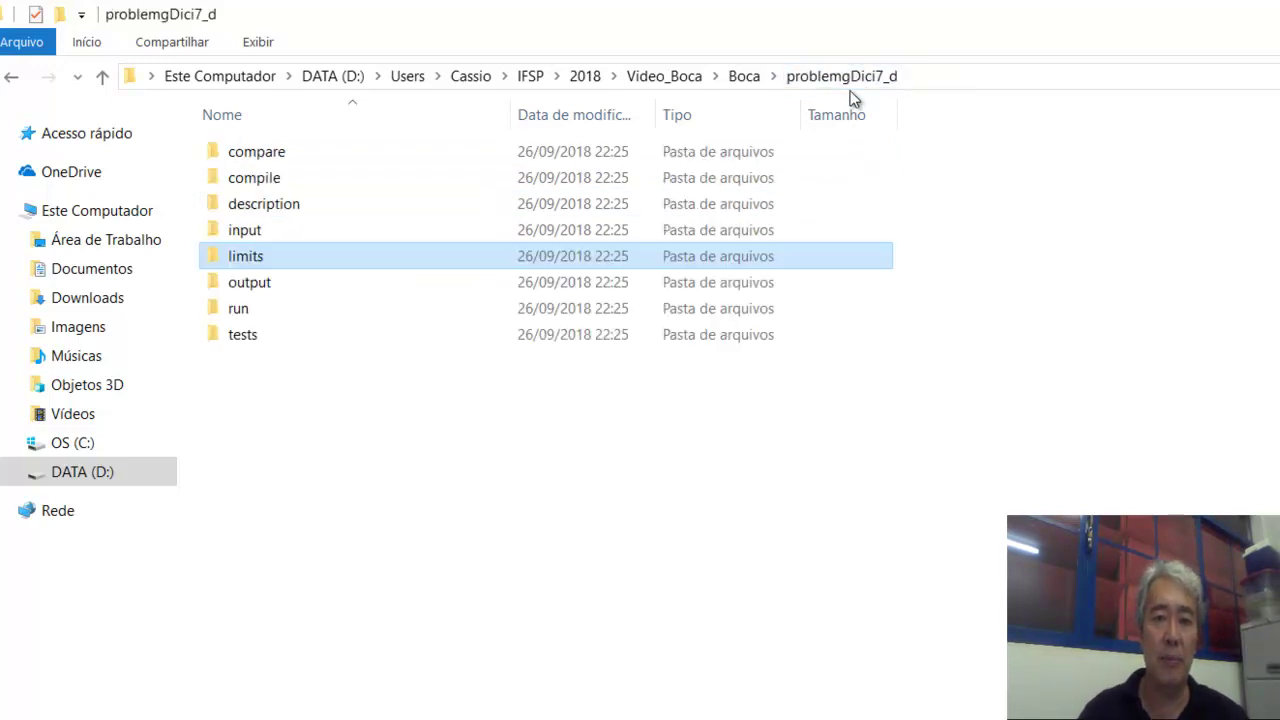
Review A-funcoes' problem.info: basename funcoes, fullname Funcoes Matematicas, descfile maratona2018.pdf.
click(748, 75)
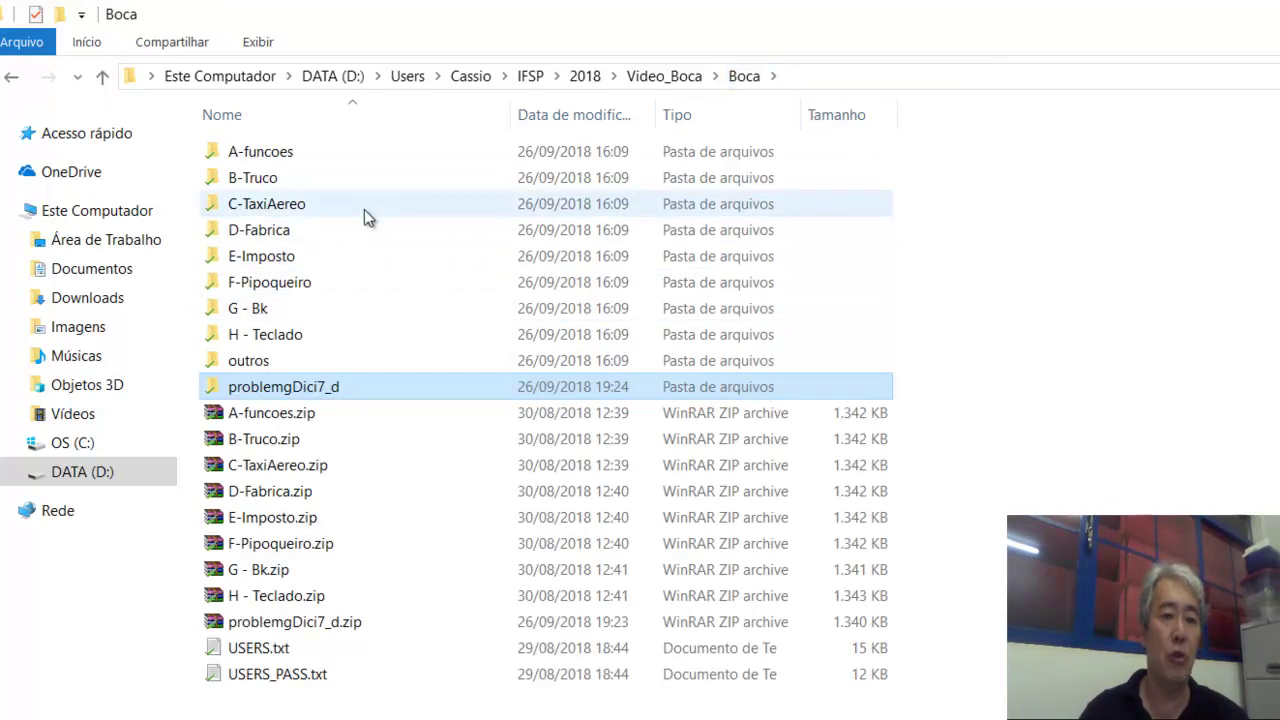
click(291, 163)
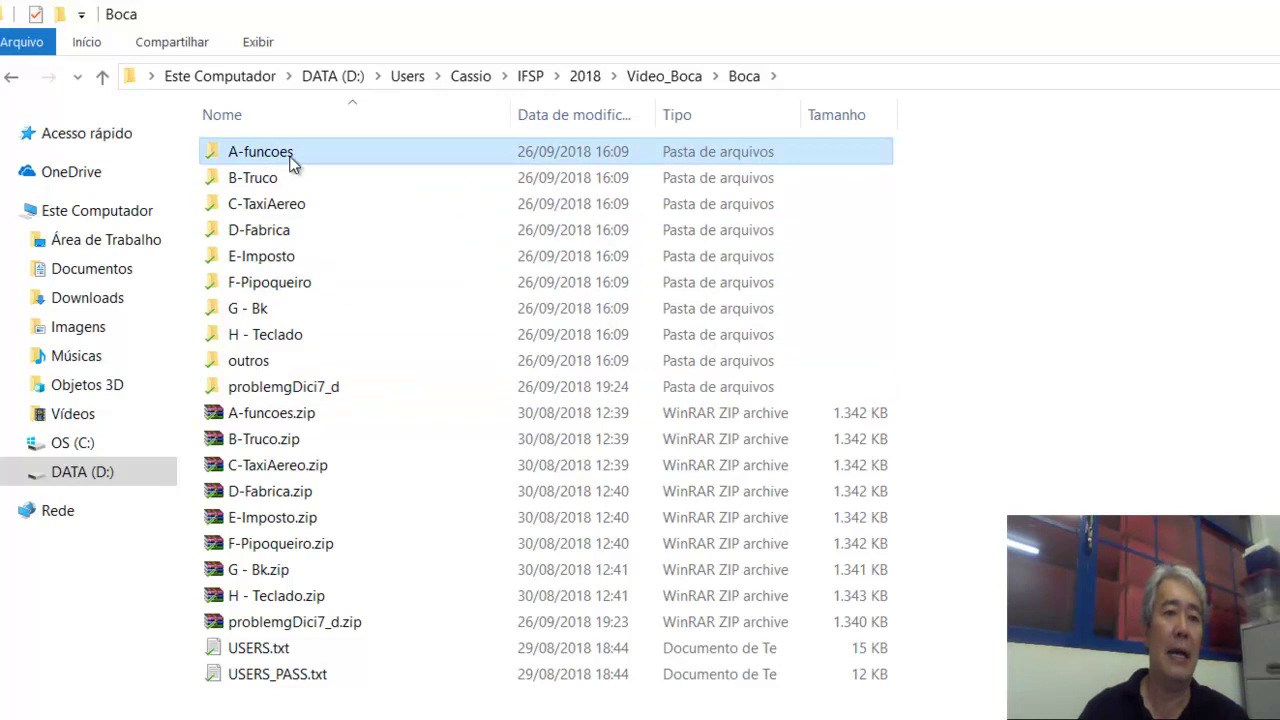
double_click(291, 160)
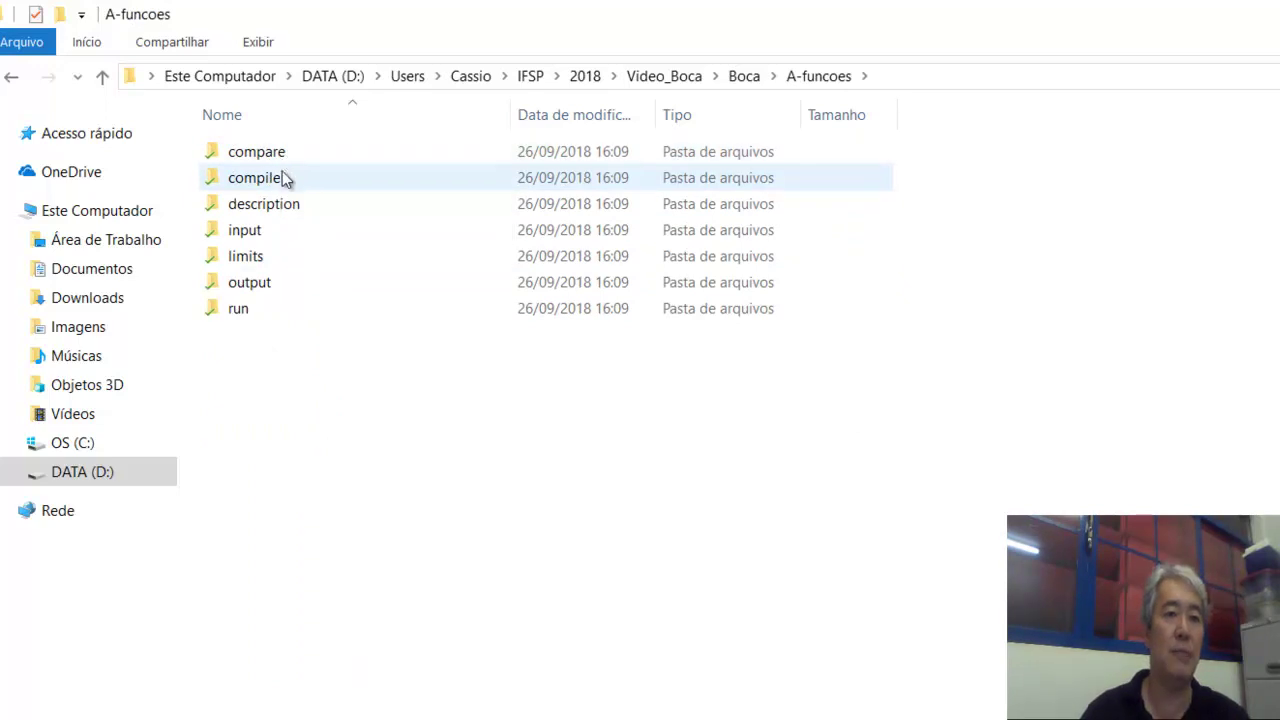
double_click(286, 208)
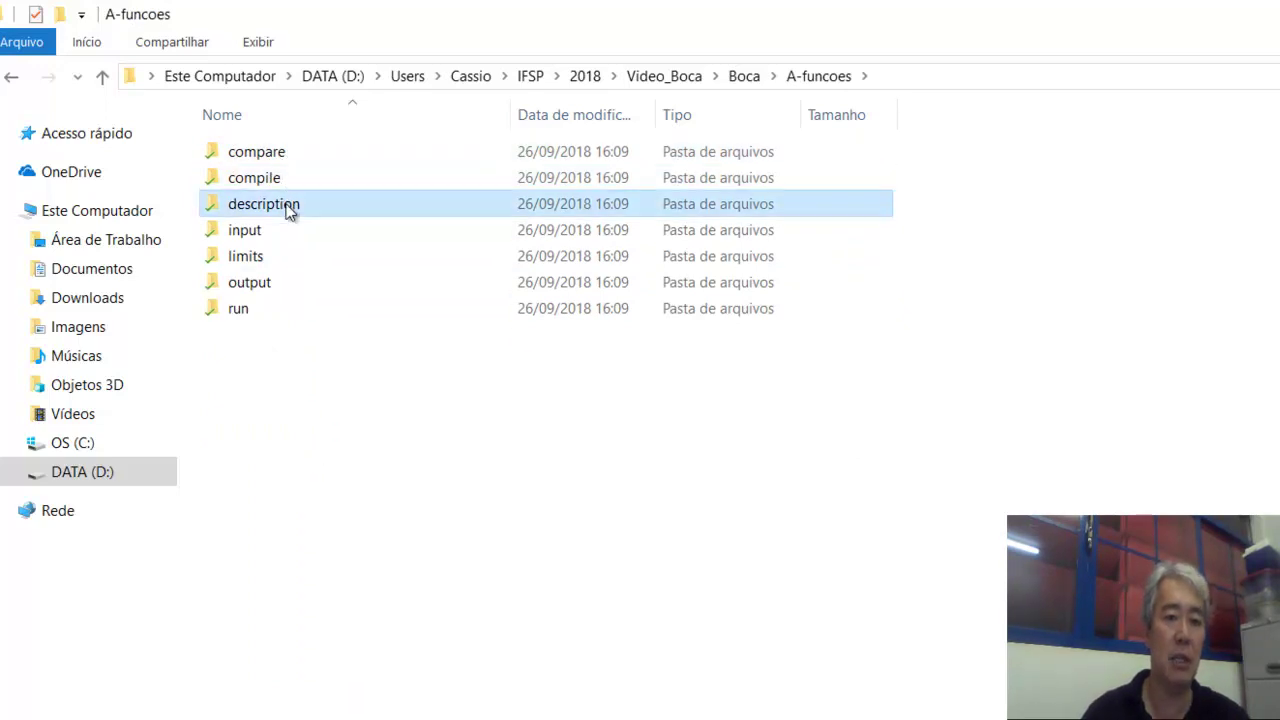
click(282, 186)
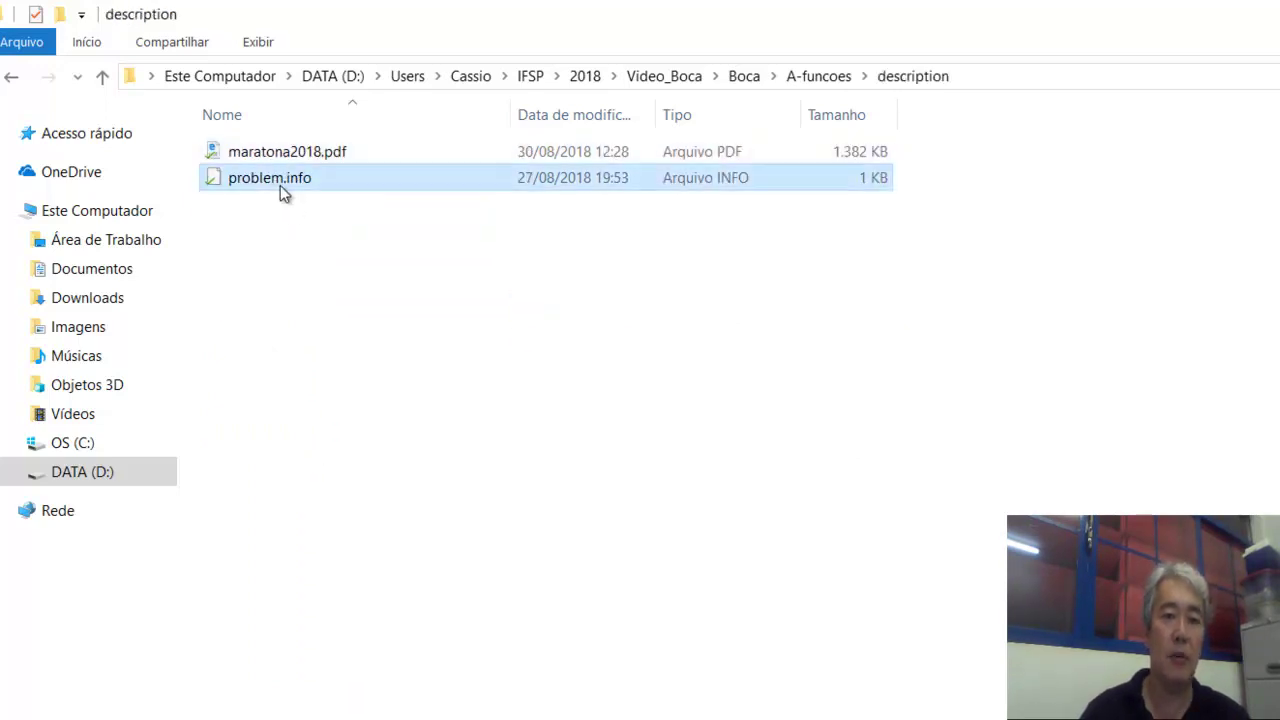
right_click(282, 190)
click(400, 232)
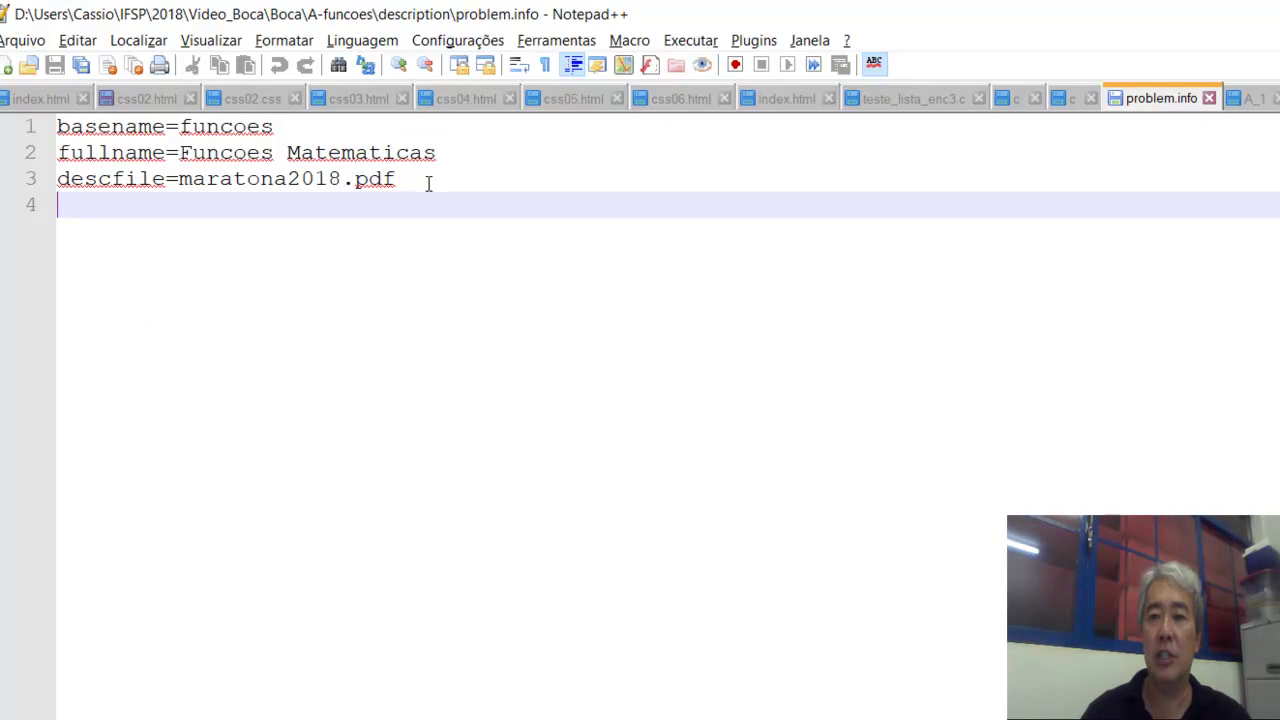
click(1208, 98)
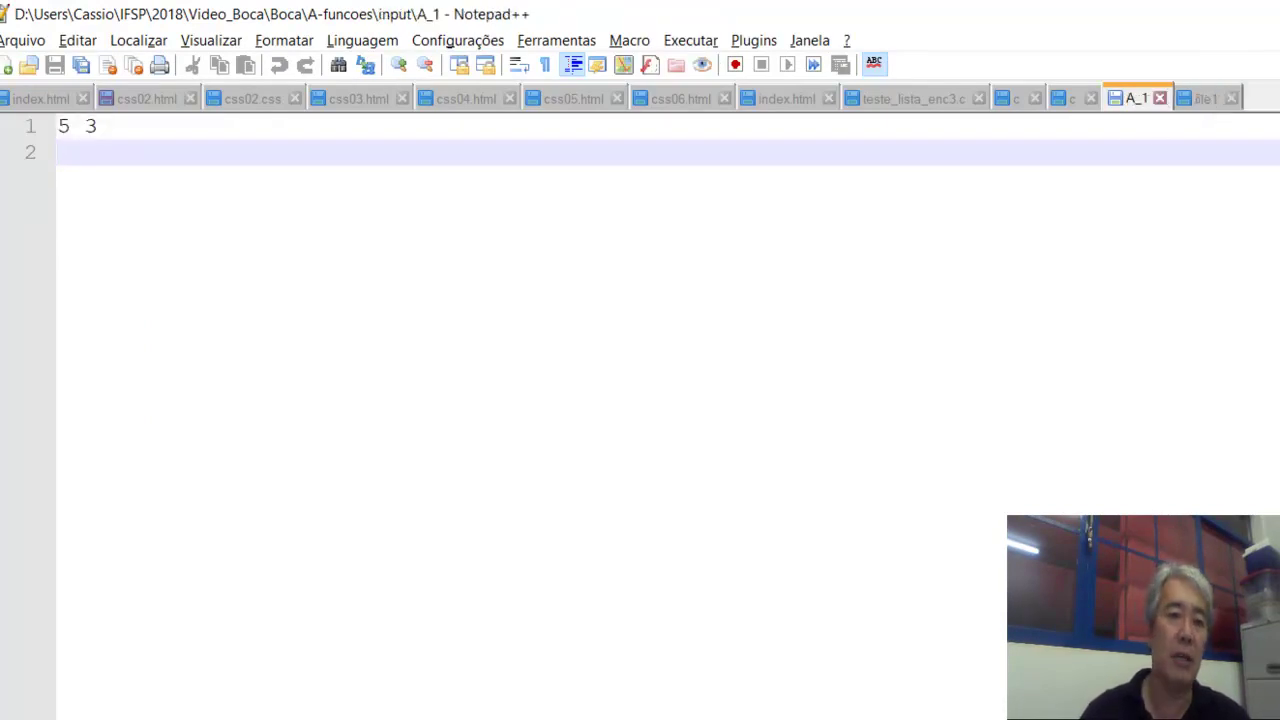
key(alt+Tab)
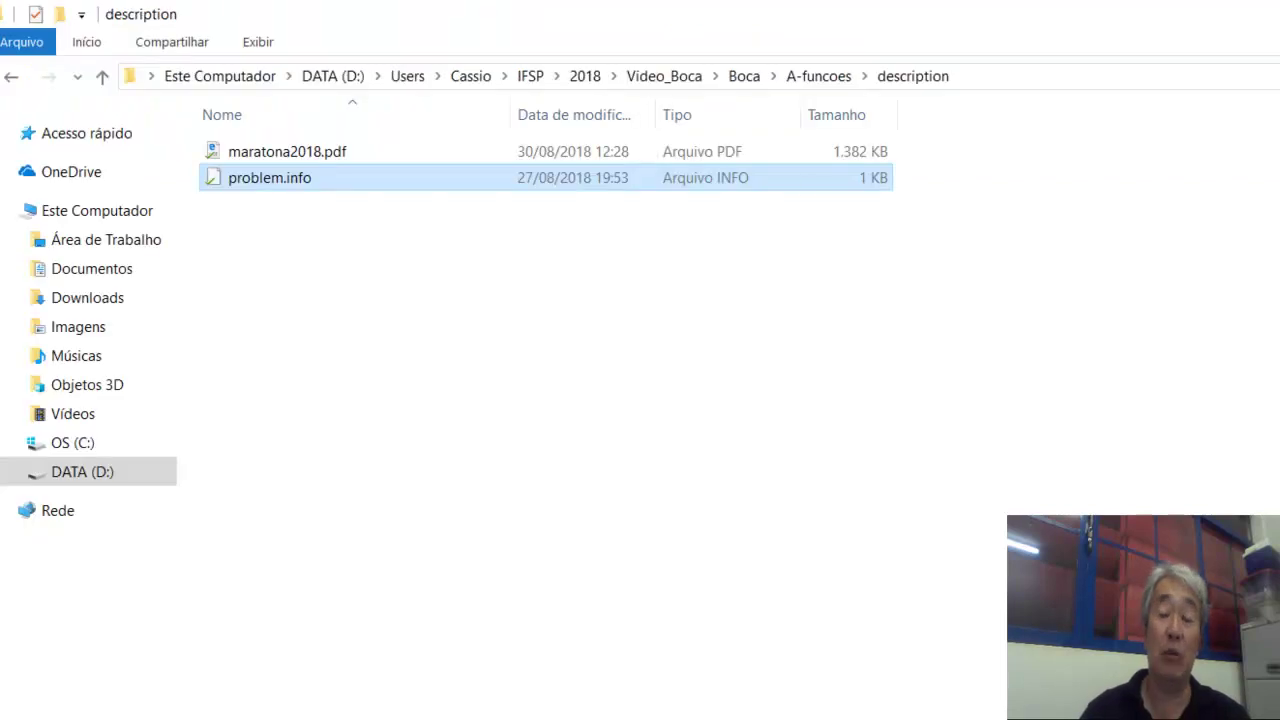
Open A-funcoes' input folder and view test input A_1 in Notepad++.
click(822, 80)
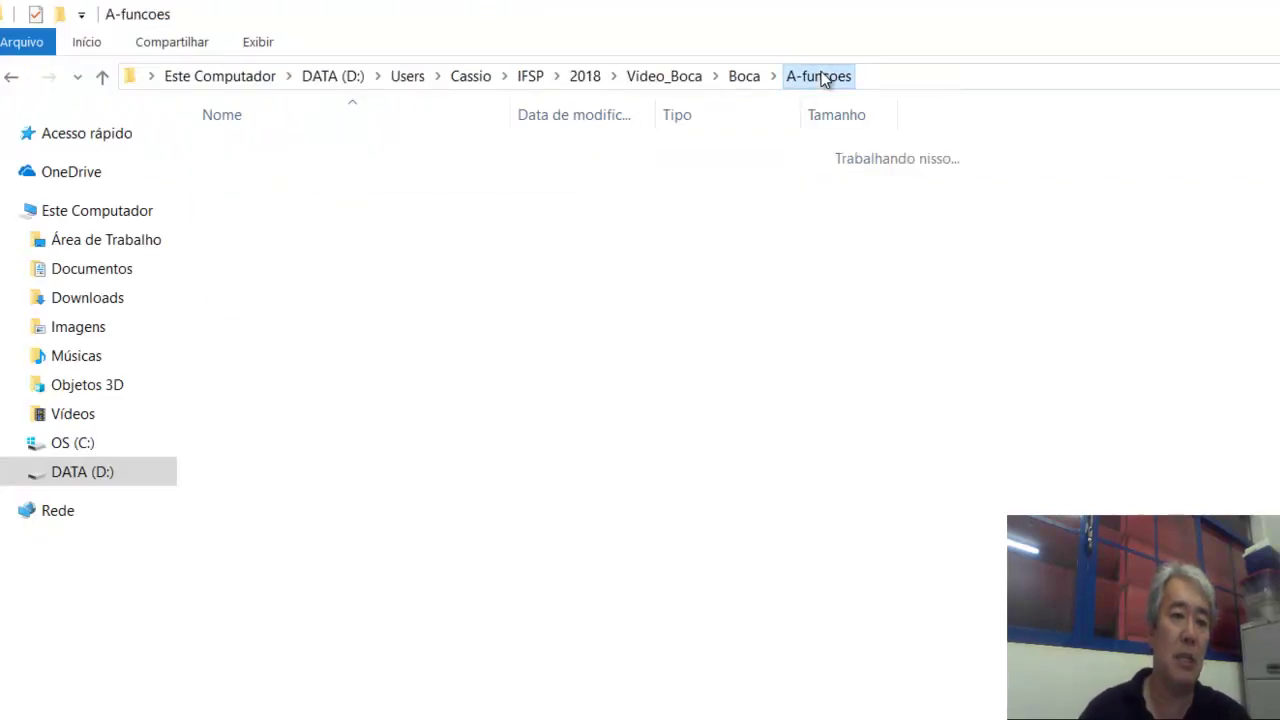
double_click(271, 234)
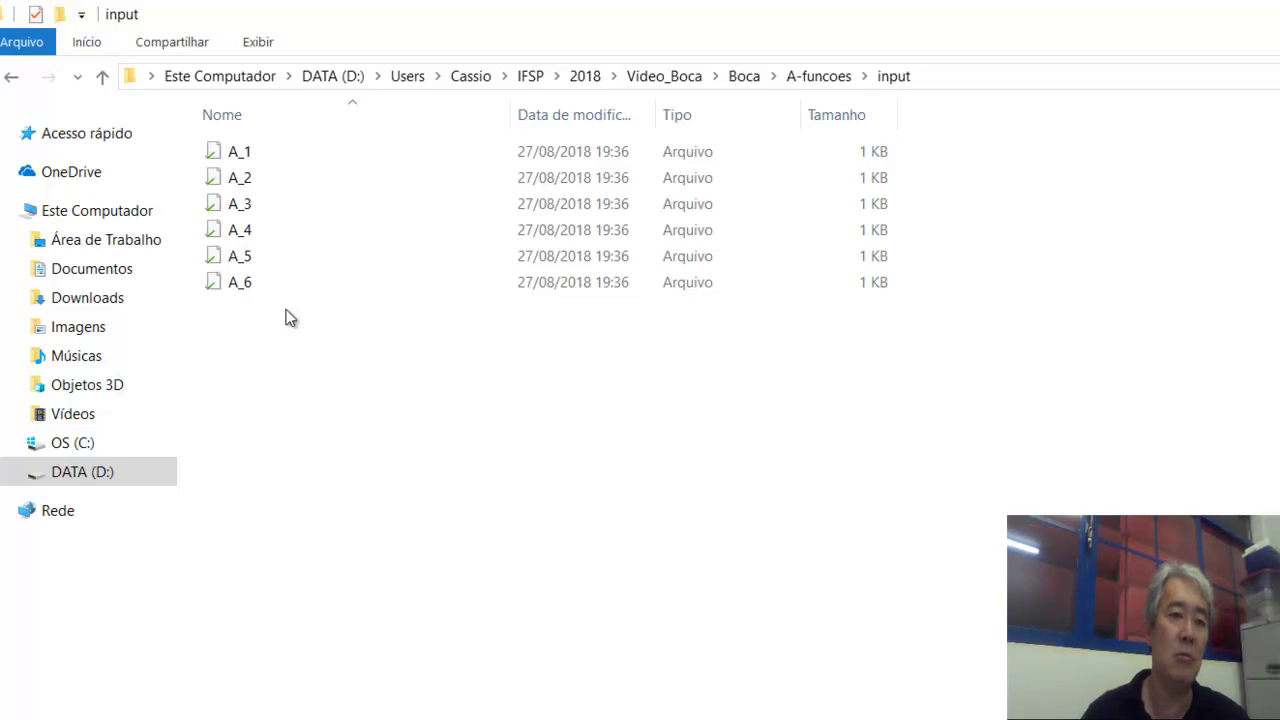
click(254, 159)
right_click(254, 159)
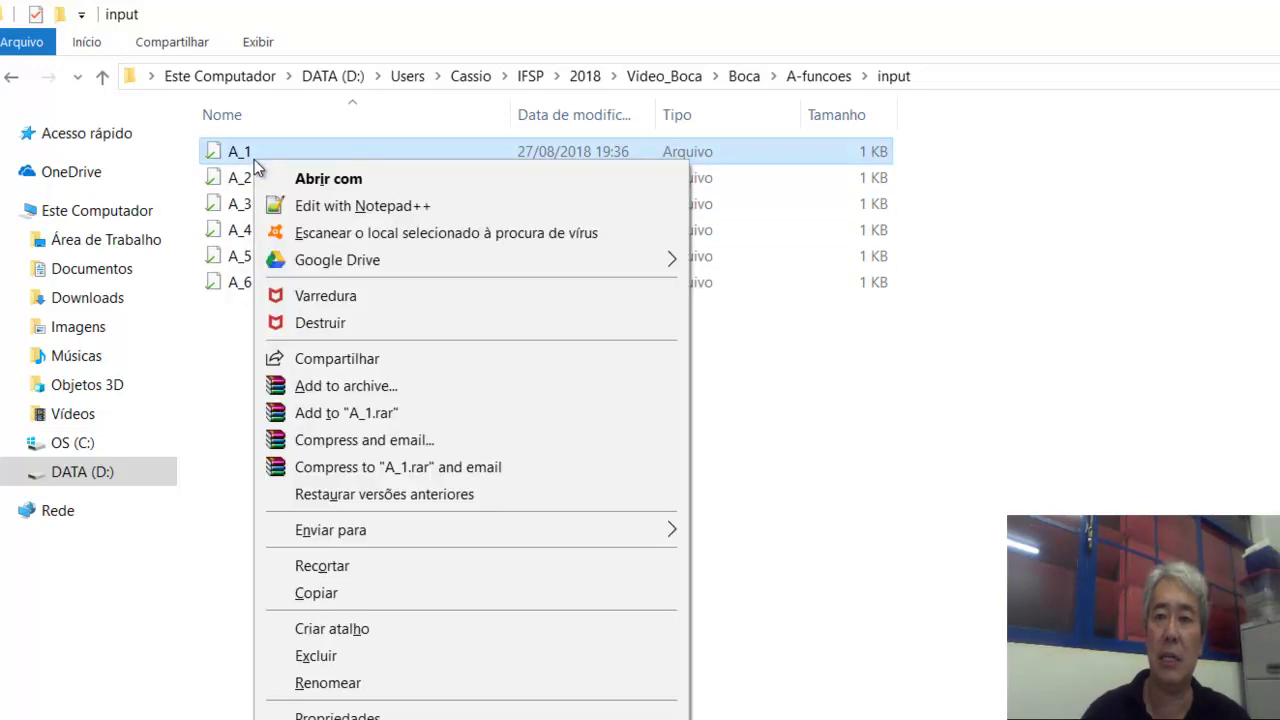
click(371, 207)
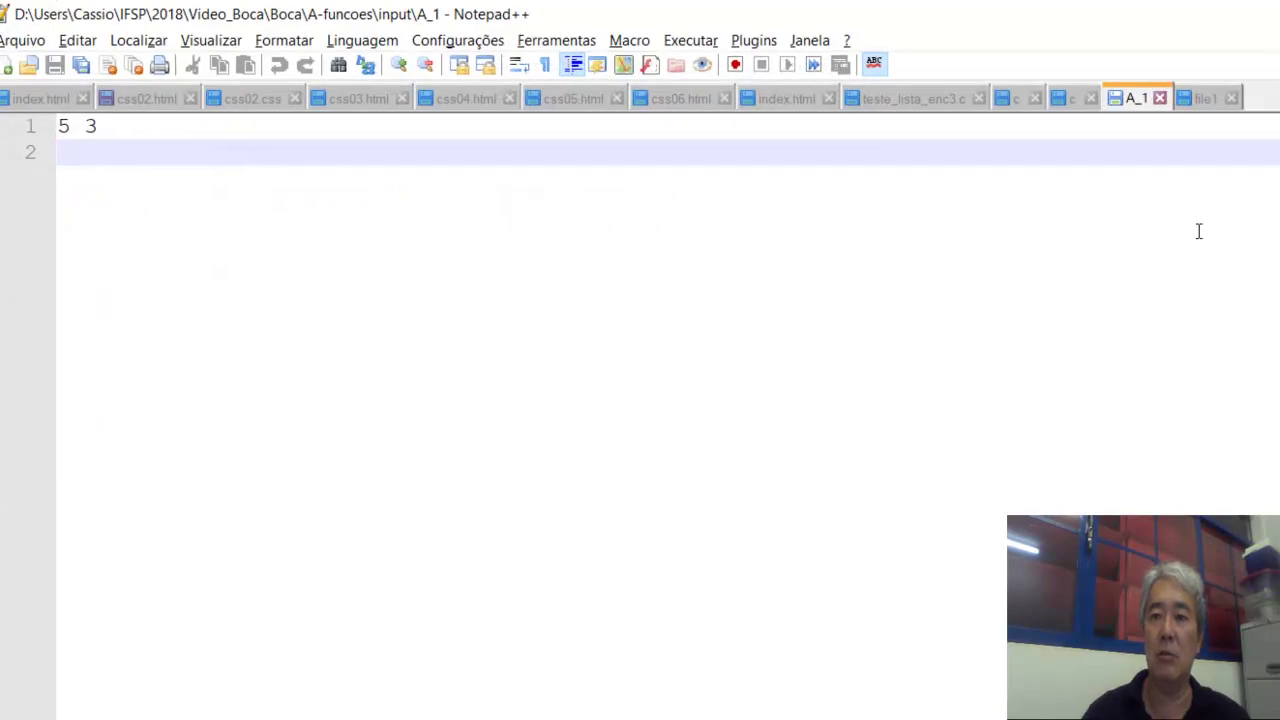
click(1165, 98)
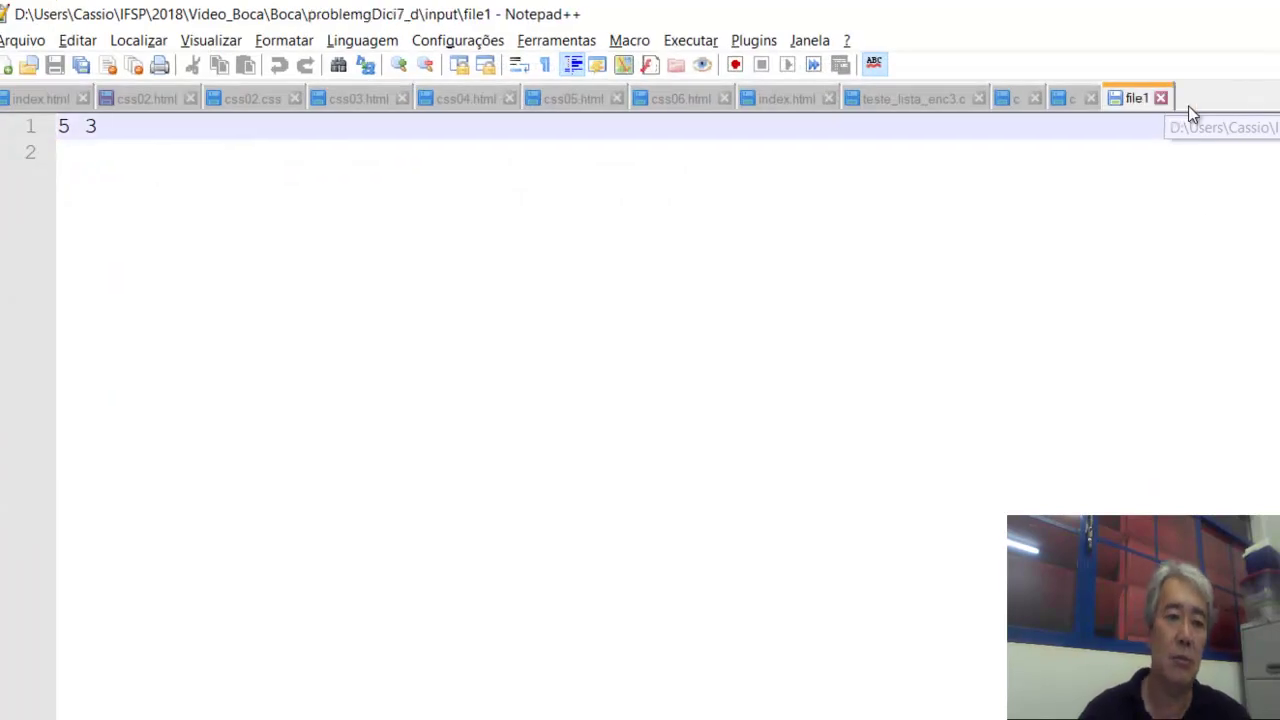
click(1166, 99)
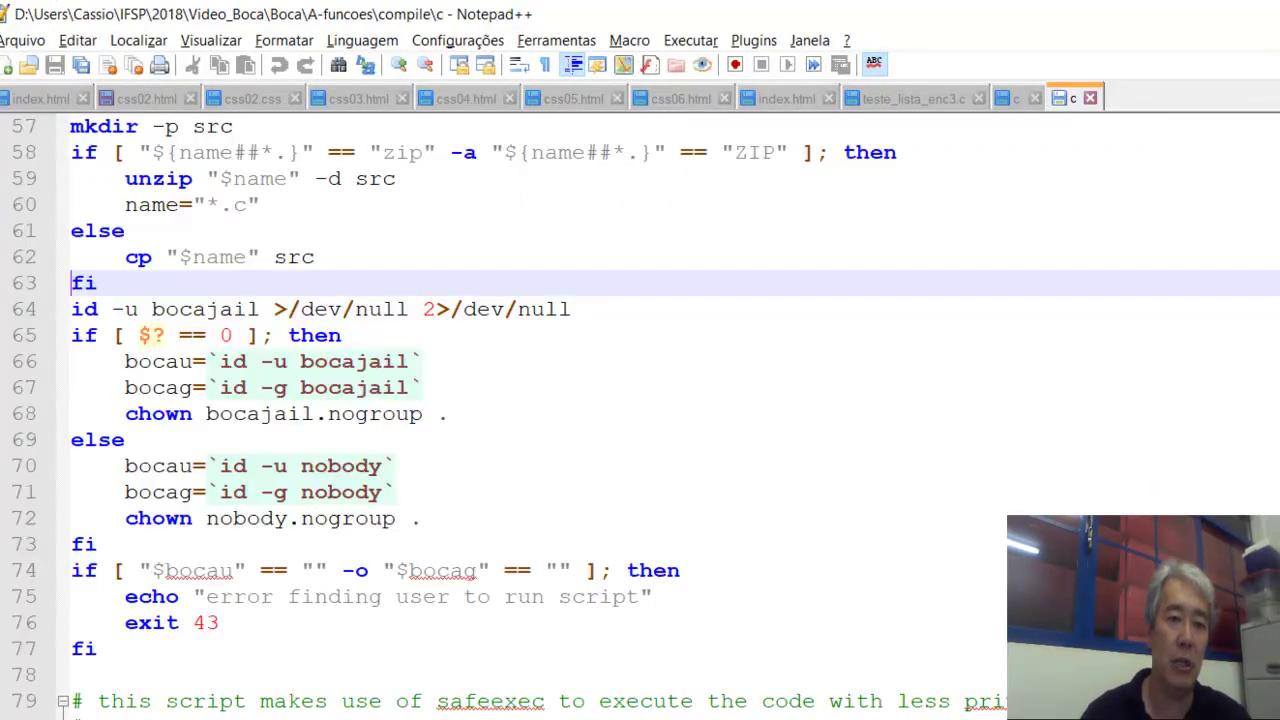
key(alt+Tab)
View test input A_2 (2 30), then return to the A-funcoes folder.
right_click(245, 174)
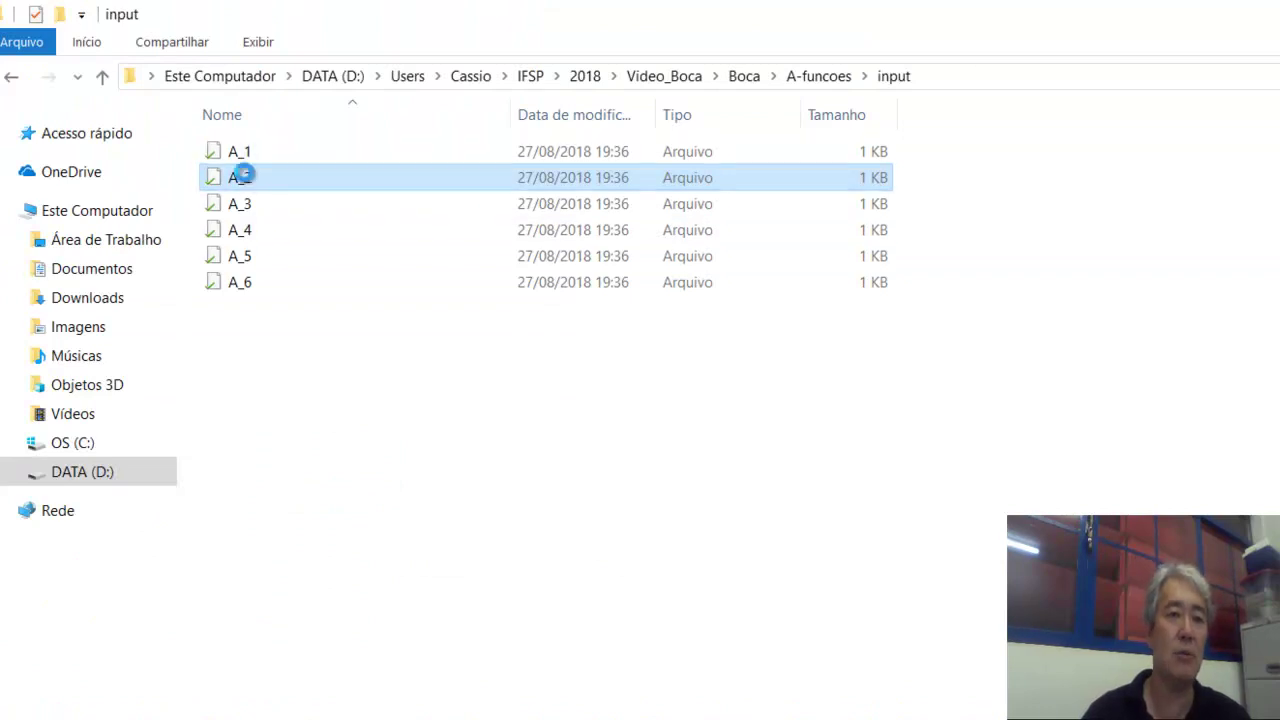
click(428, 214)
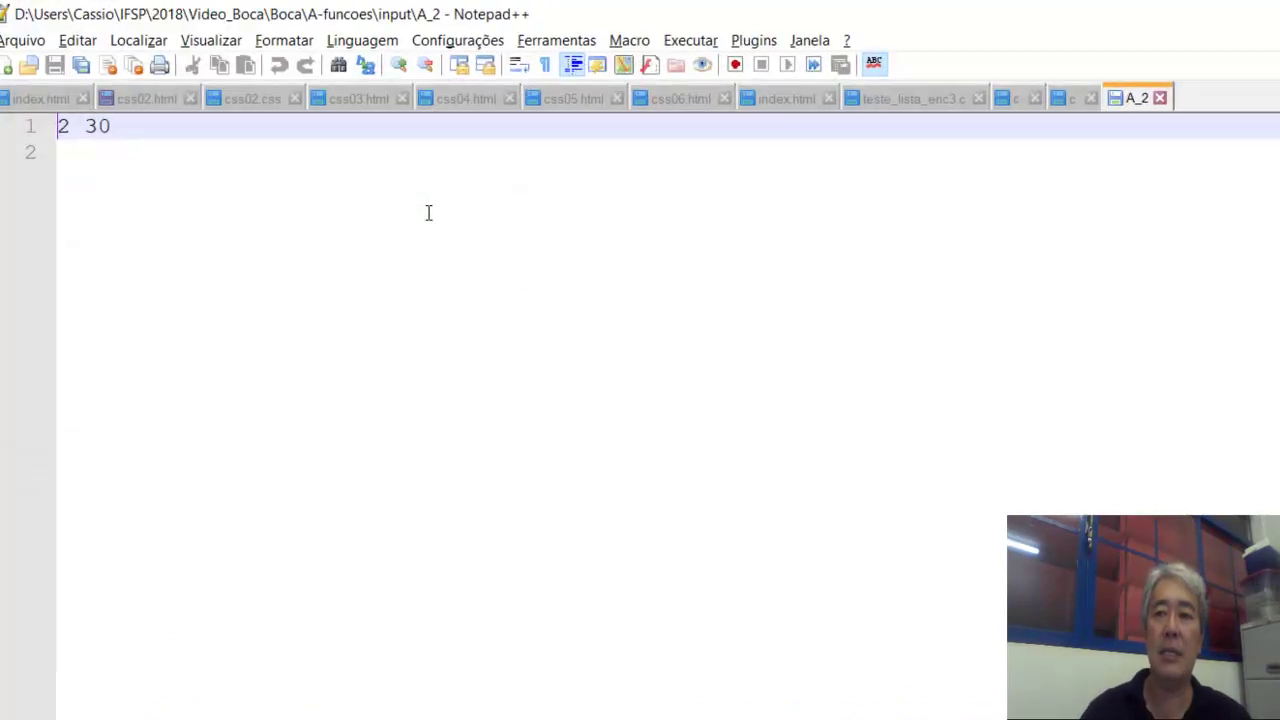
click(1160, 97)
key(alt+Tab)
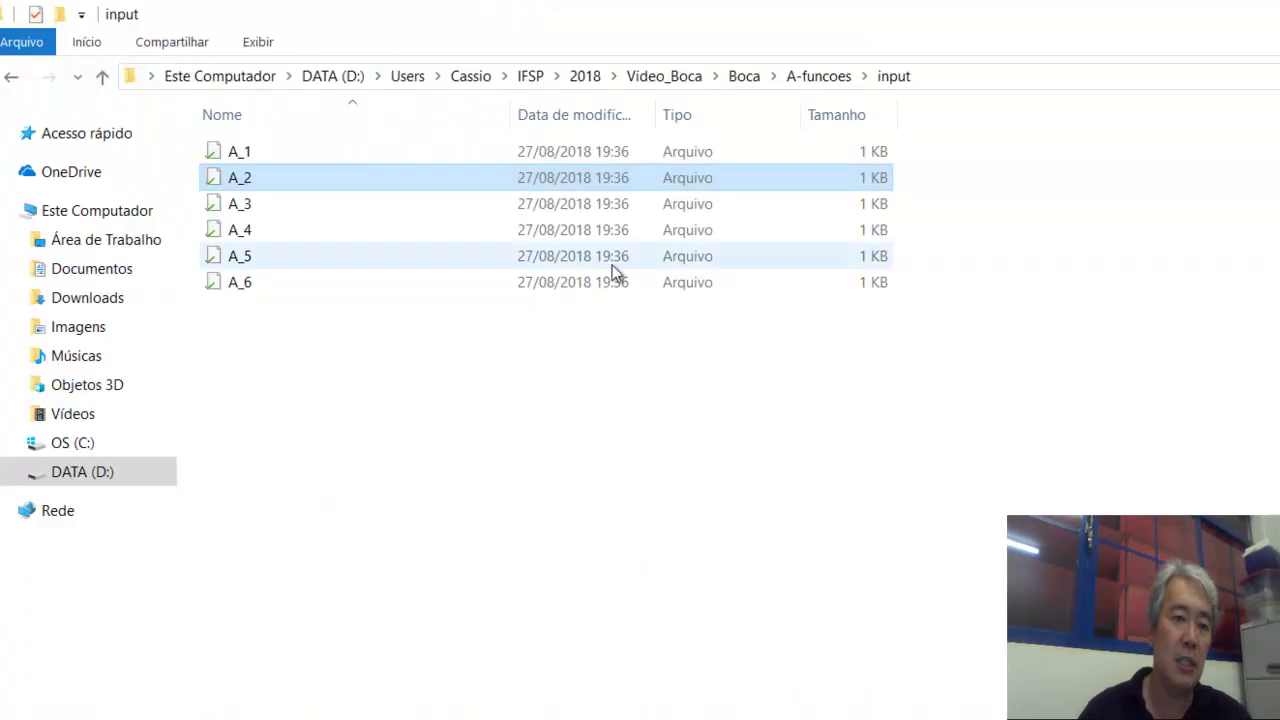
click(806, 78)
Open the output folder and check expected output A_1 (Beto ganhou) in Notepad++.
double_click(237, 288)
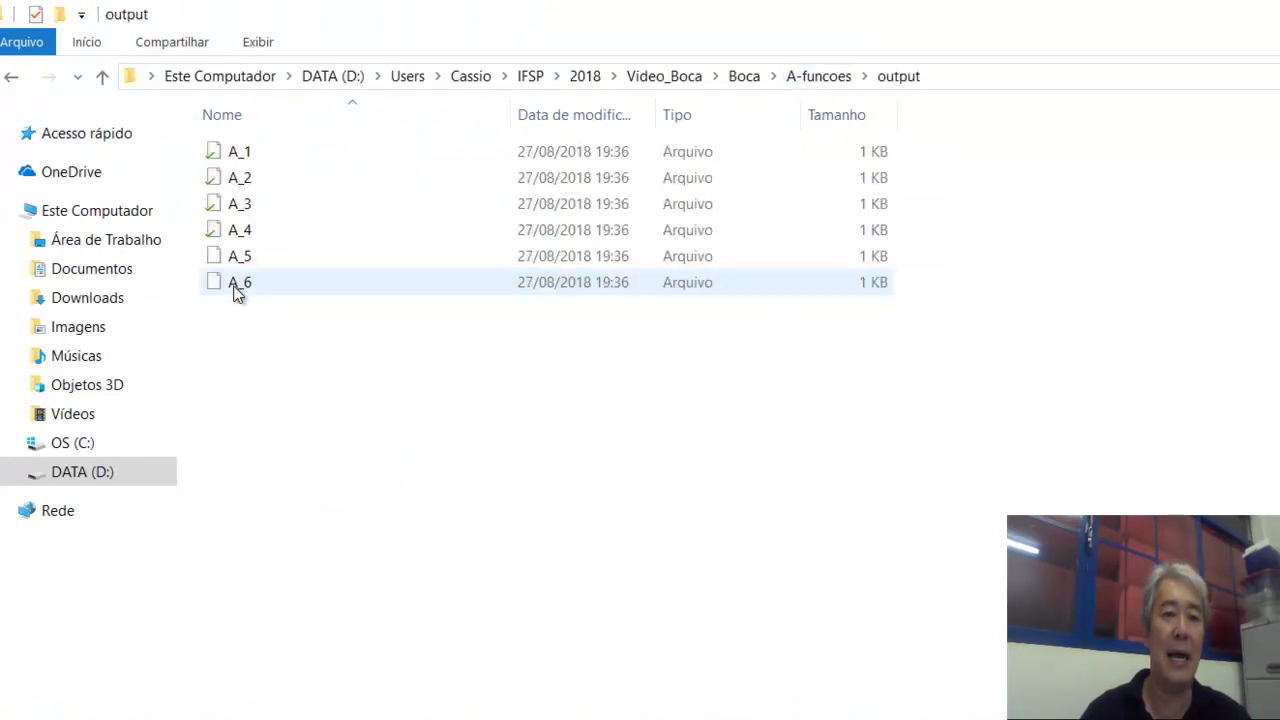
click(278, 157)
right_click(278, 155)
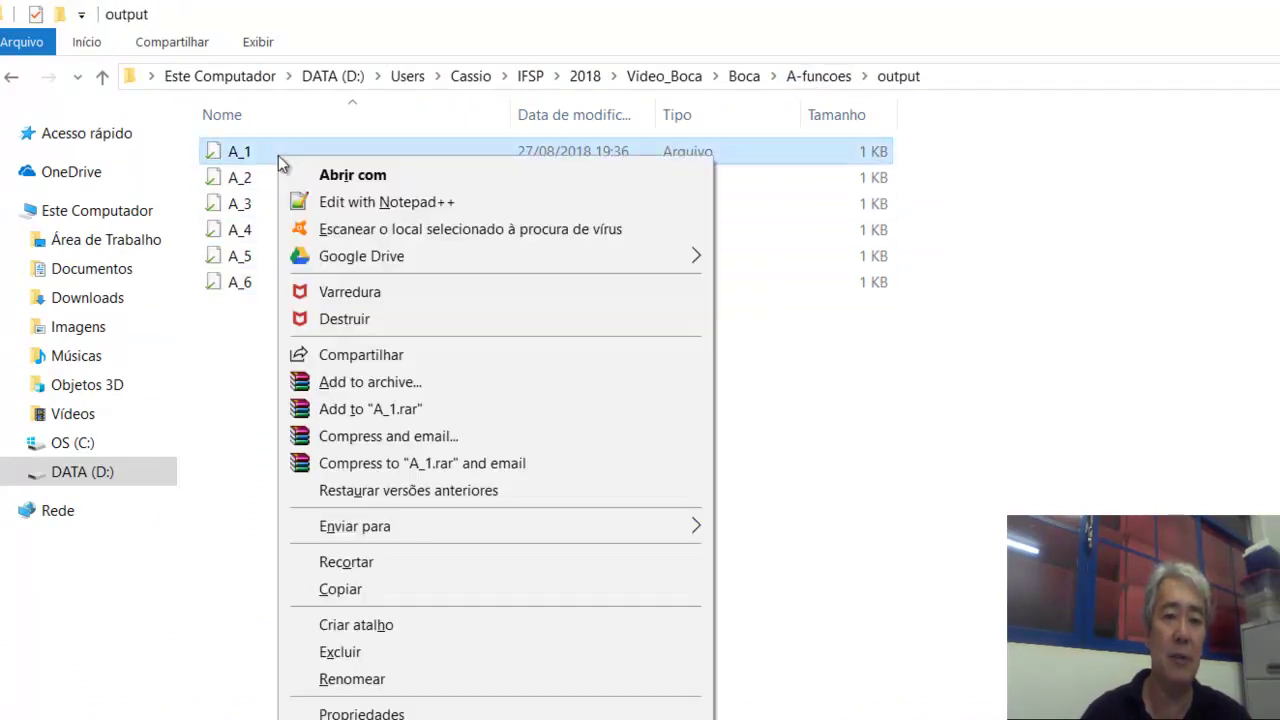
click(497, 202)
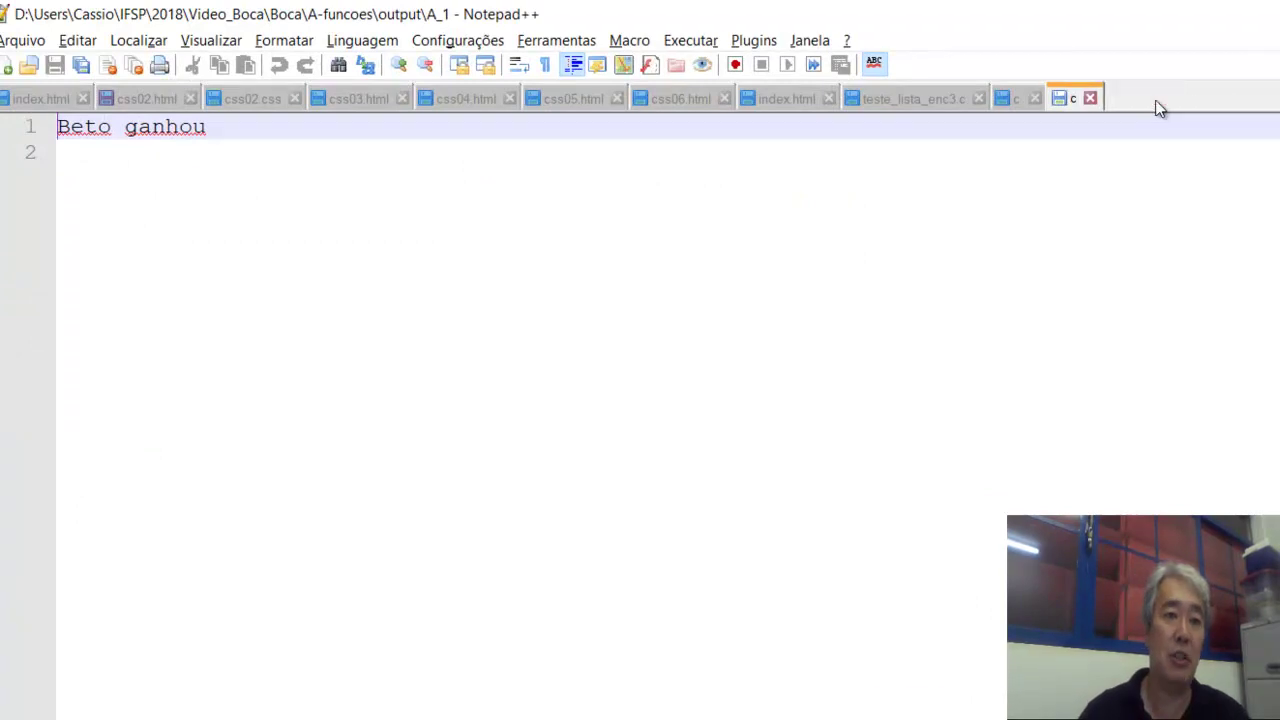
click(1160, 97)
key(alt+Tab)
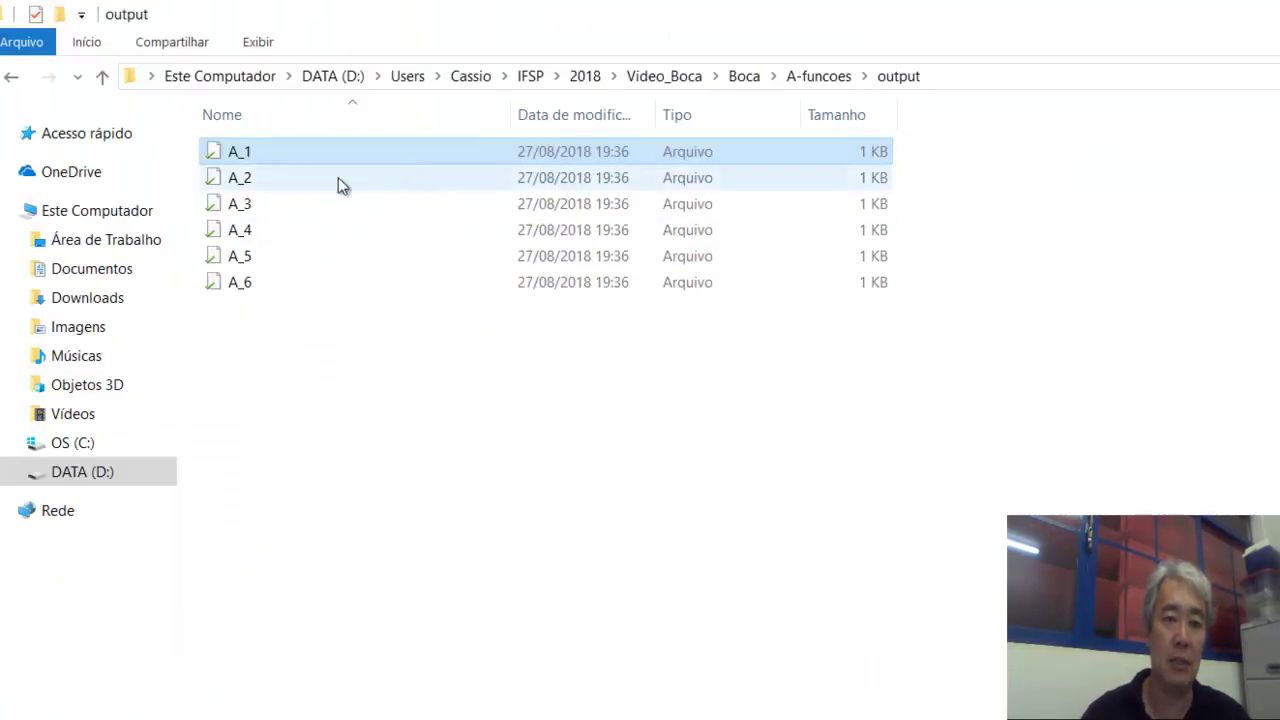
Check expected output A_2 (Carlos ganhou) and return to the Word problem statement.
double_click(338, 177)
right_click(338, 177)
click(523, 220)
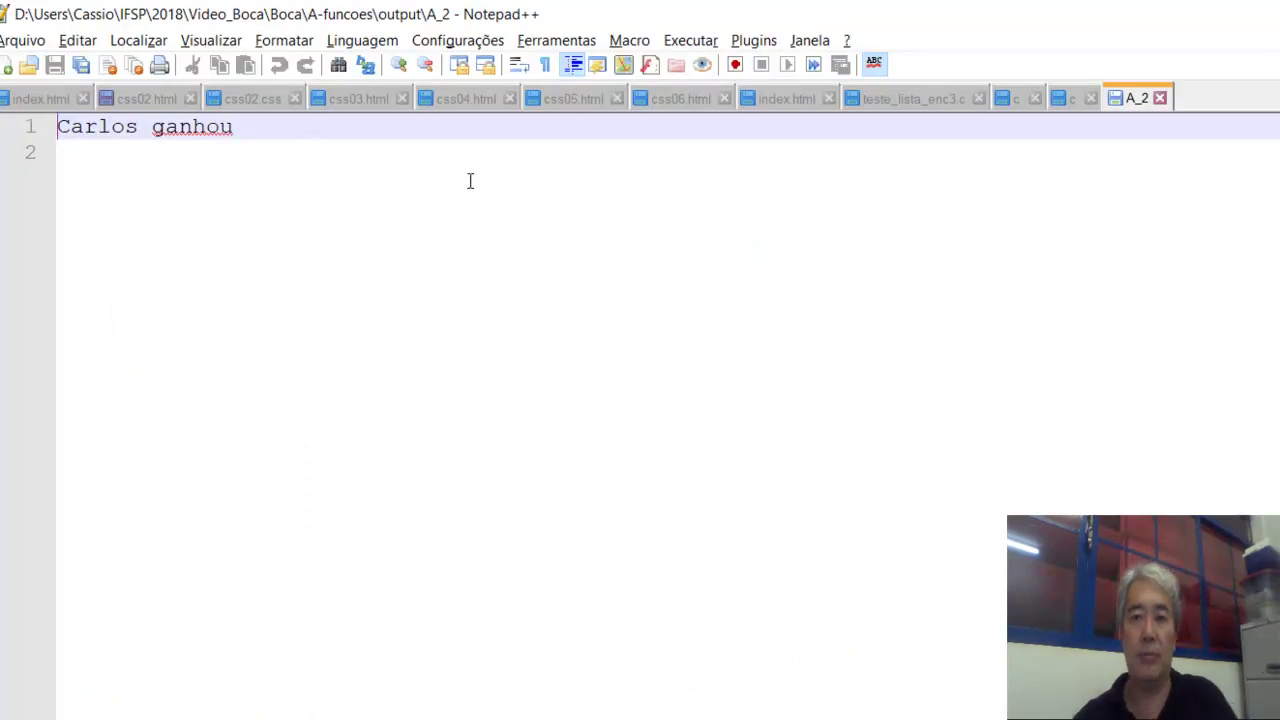
click(1160, 100)
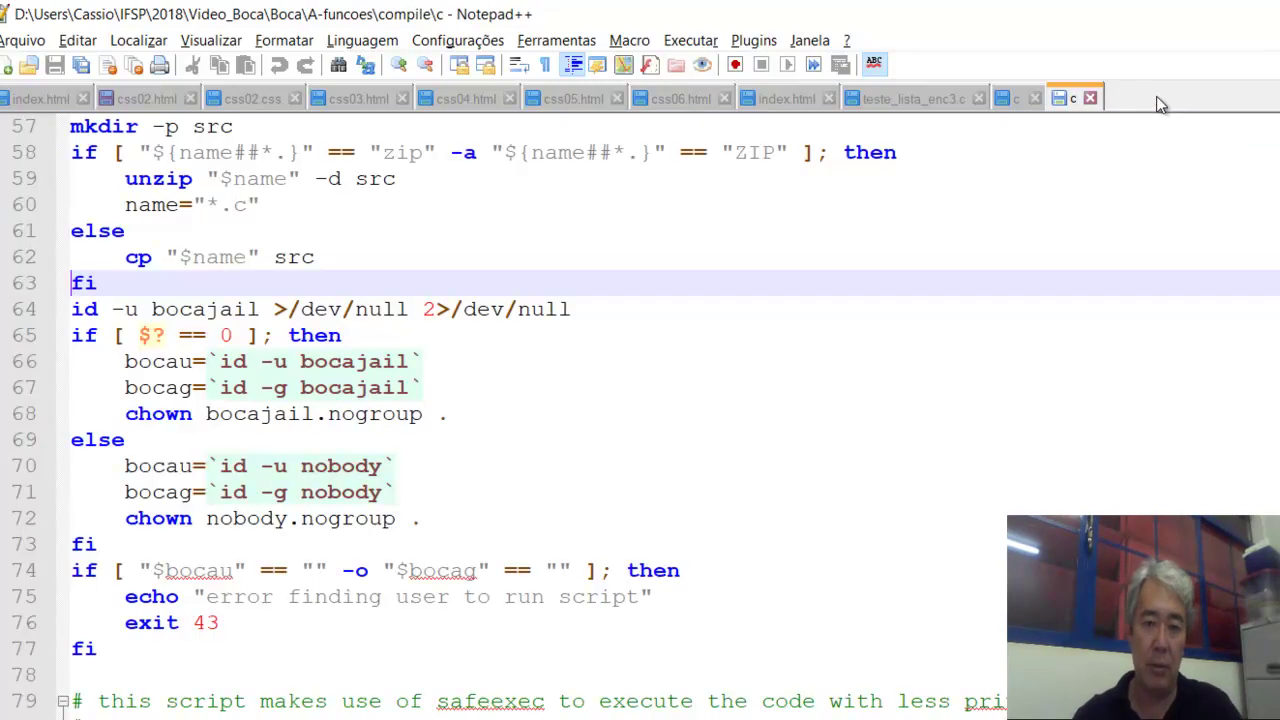
key(alt+Tab)
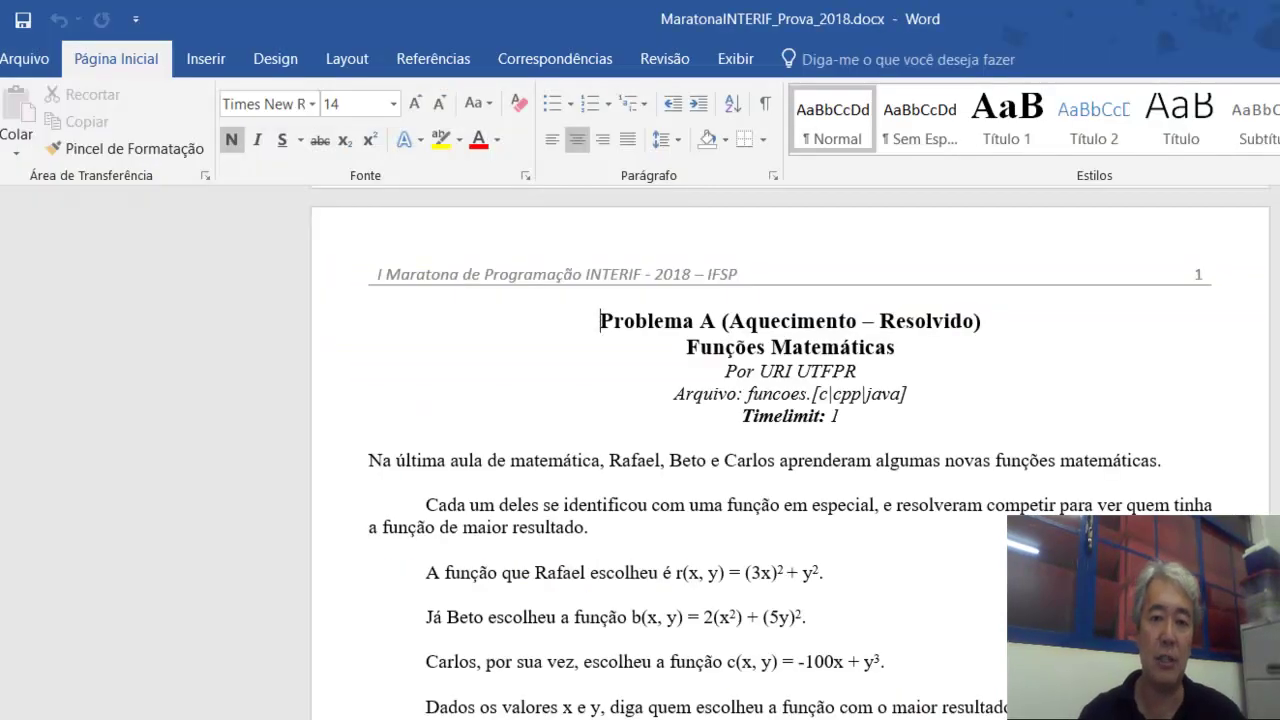
Compare the Word Exemplos sample table with the outputs, then return to the output folder.
key(Page_Down)
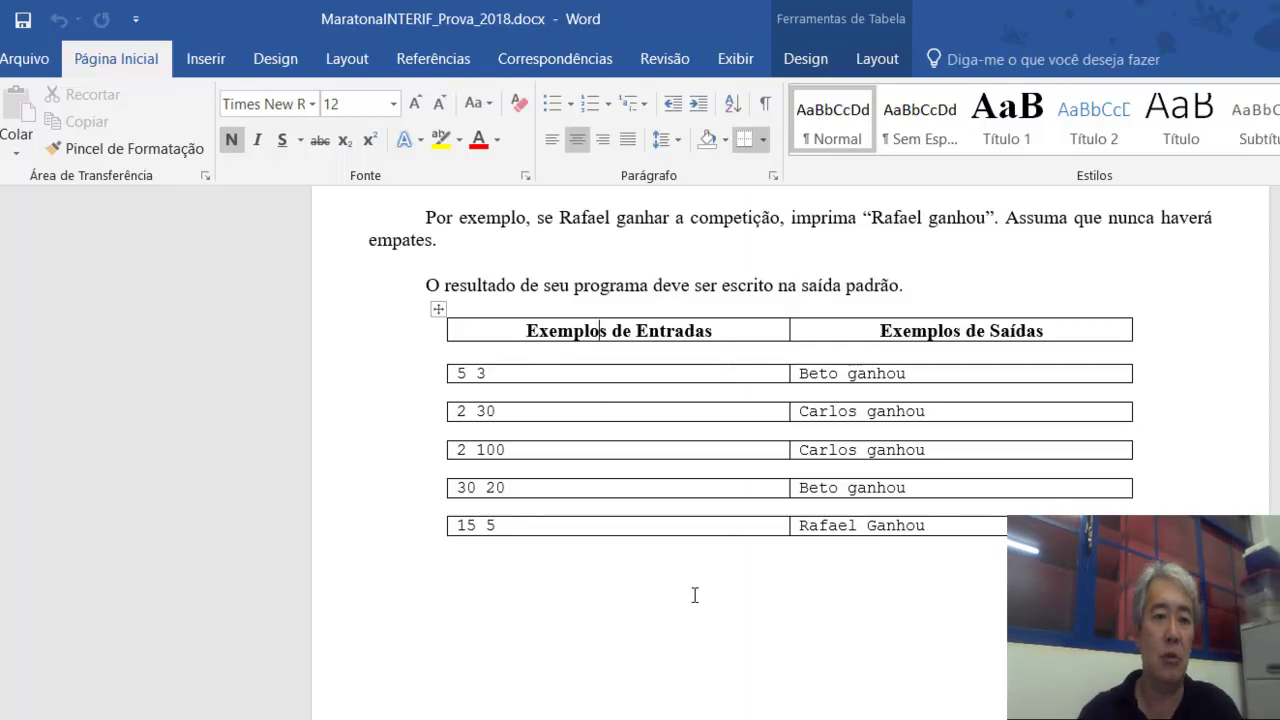
key(alt+Tab)
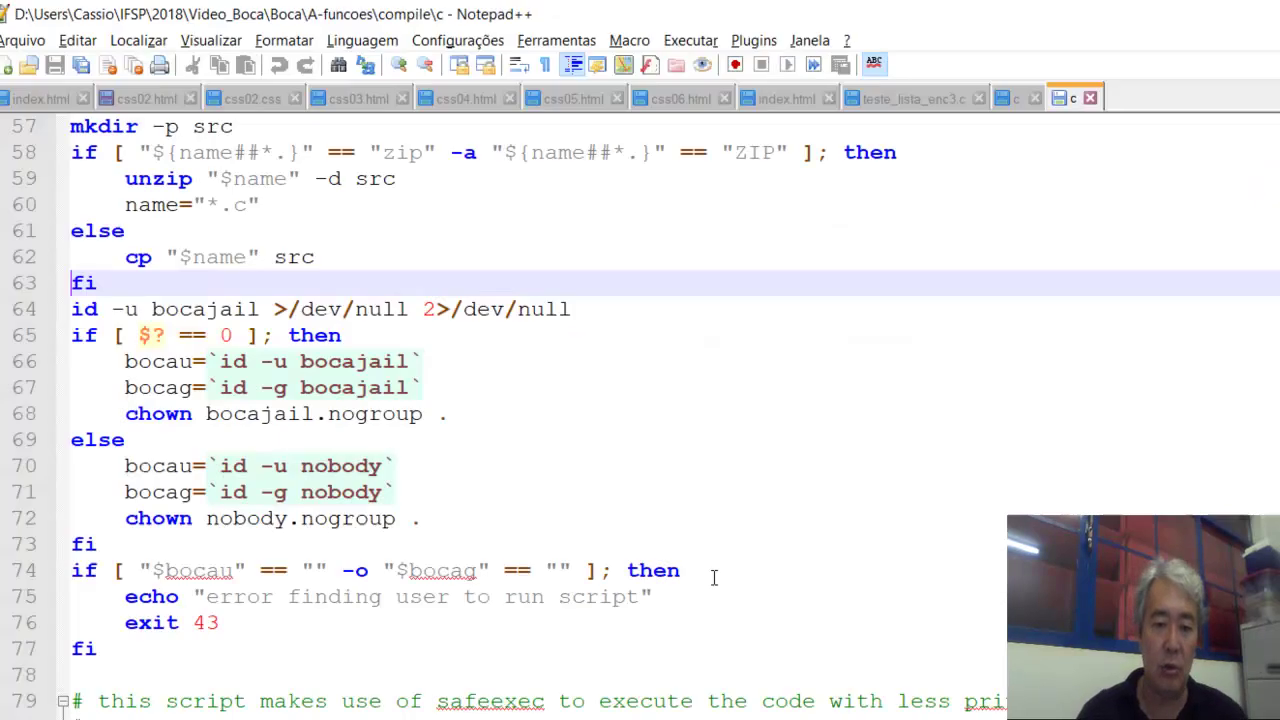
key(alt)
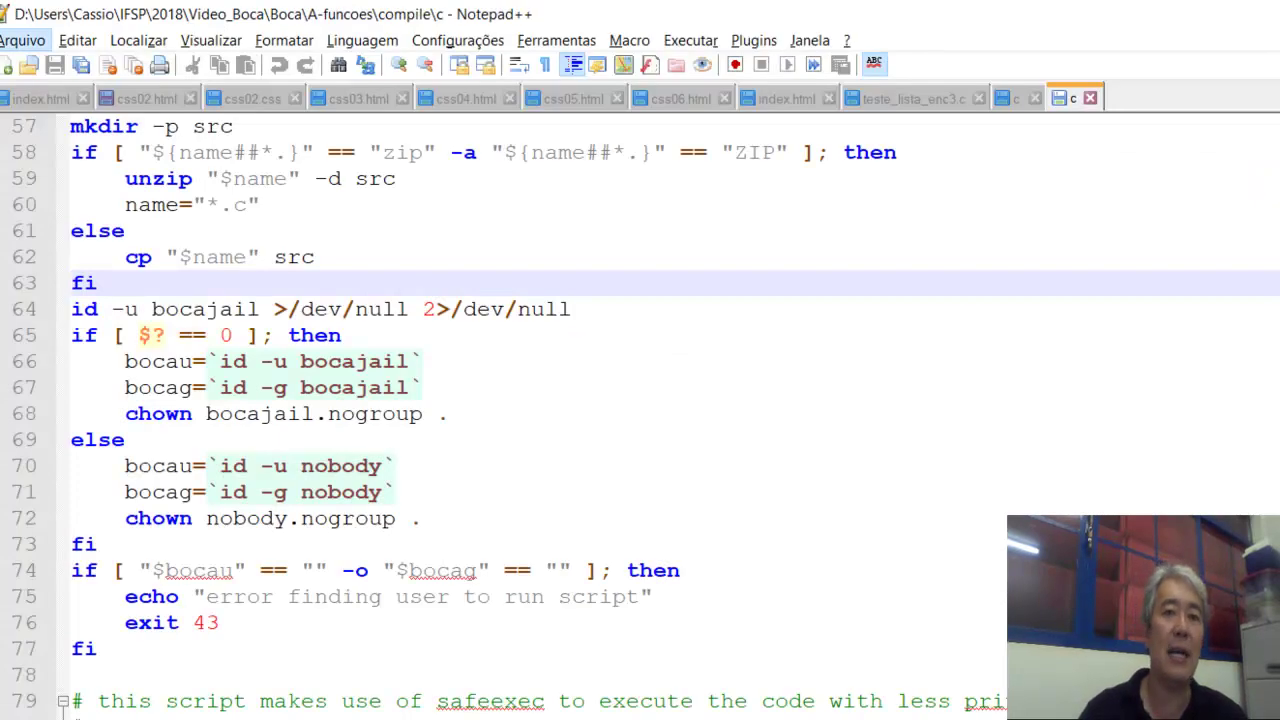
key(alt)
key(alt+Tab)
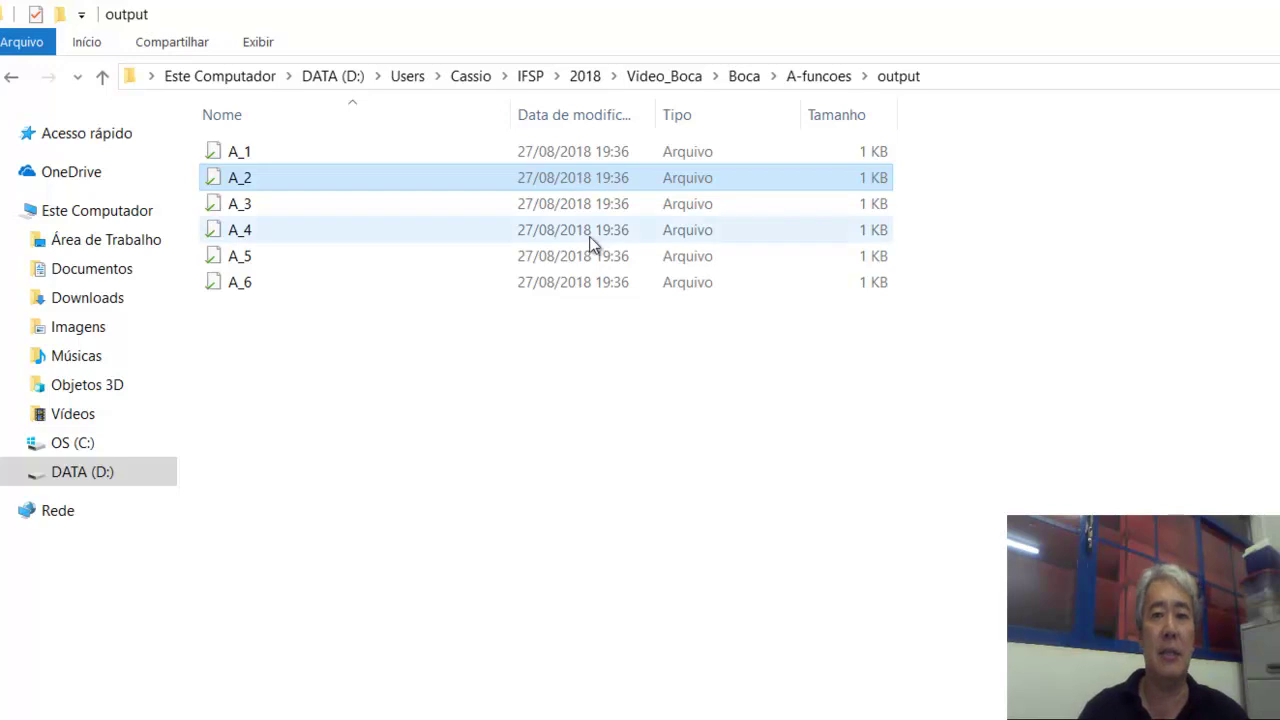
Delete the old A-funcoes.zip from Boca and select all seven A-funcoes subfolders.
click(822, 78)
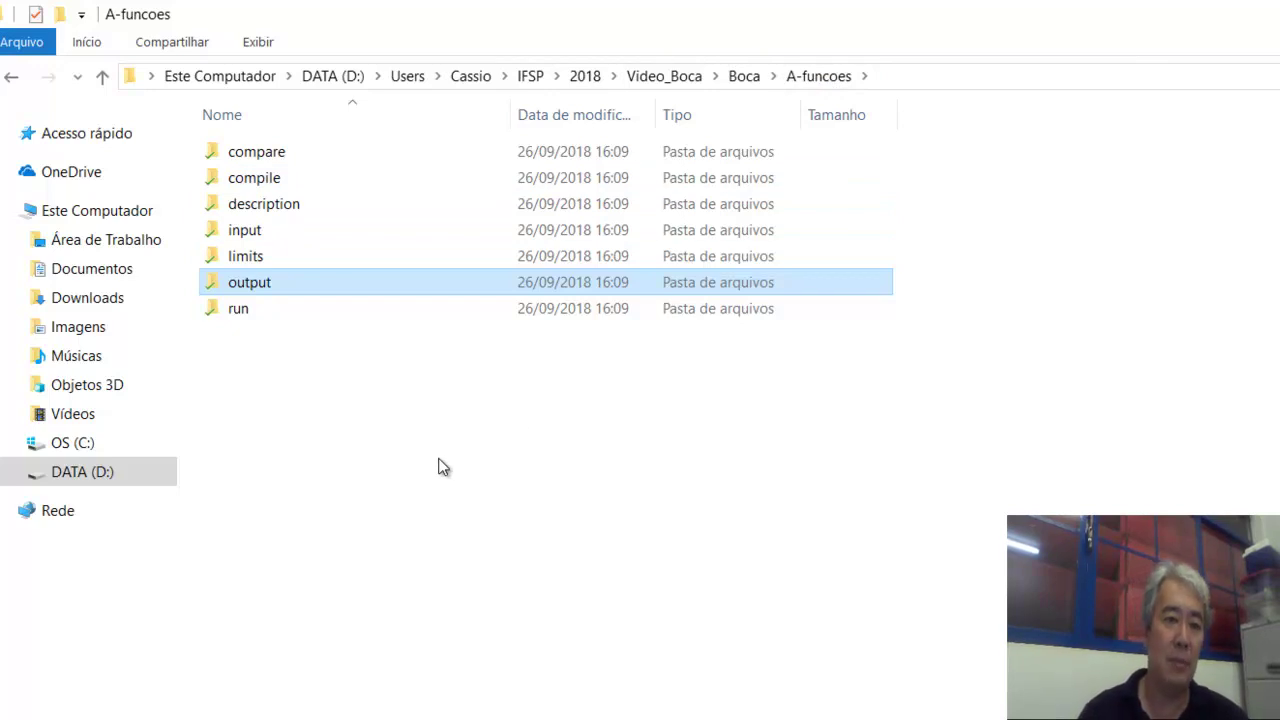
click(754, 77)
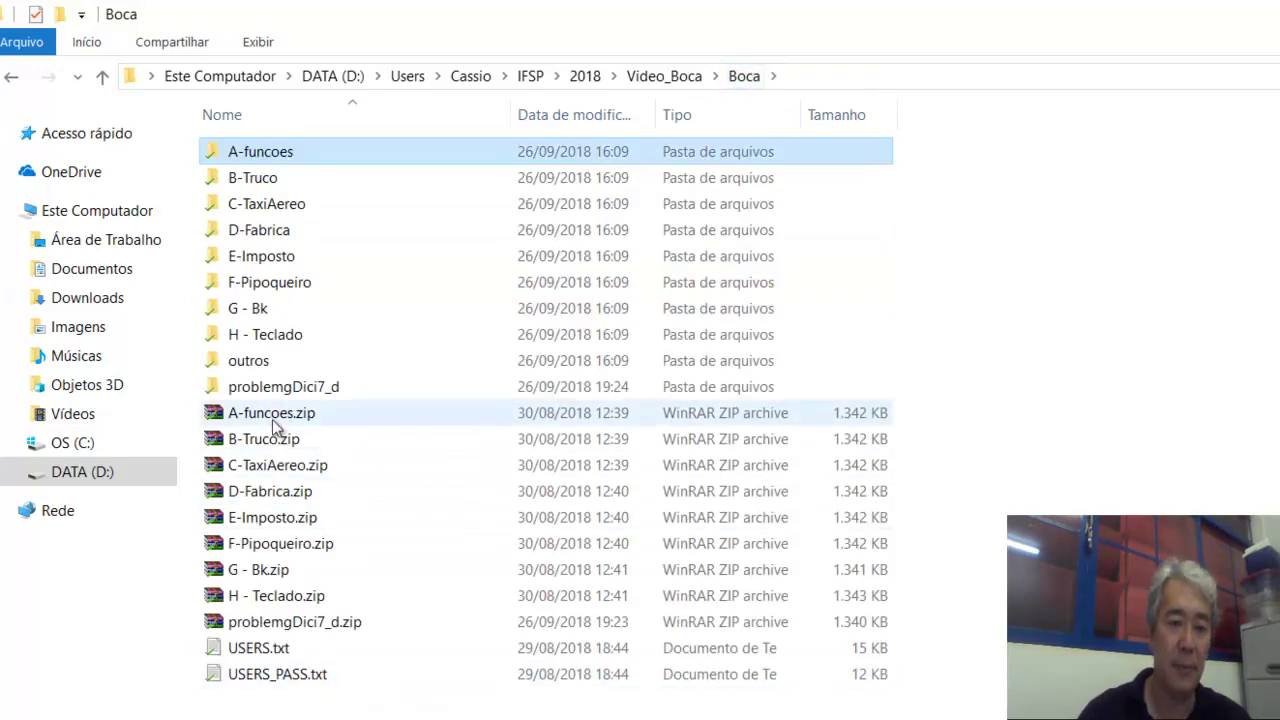
click(275, 417)
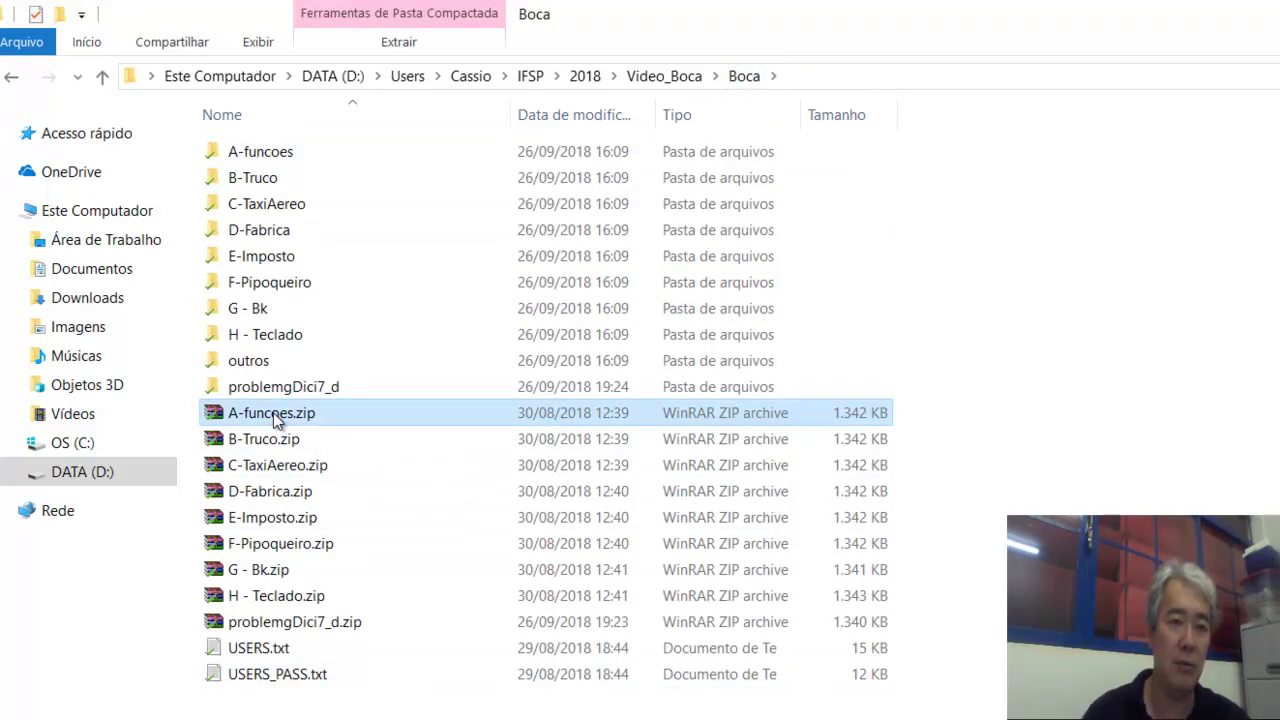
key(Delete)
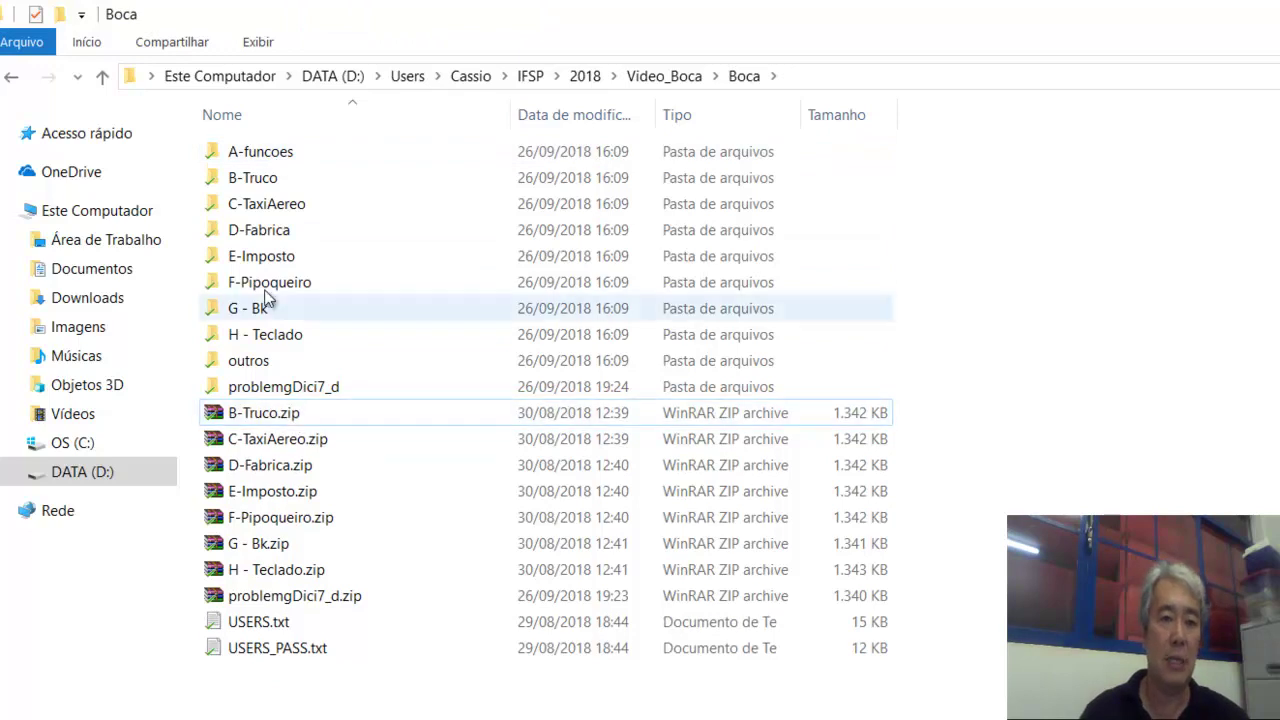
double_click(262, 151)
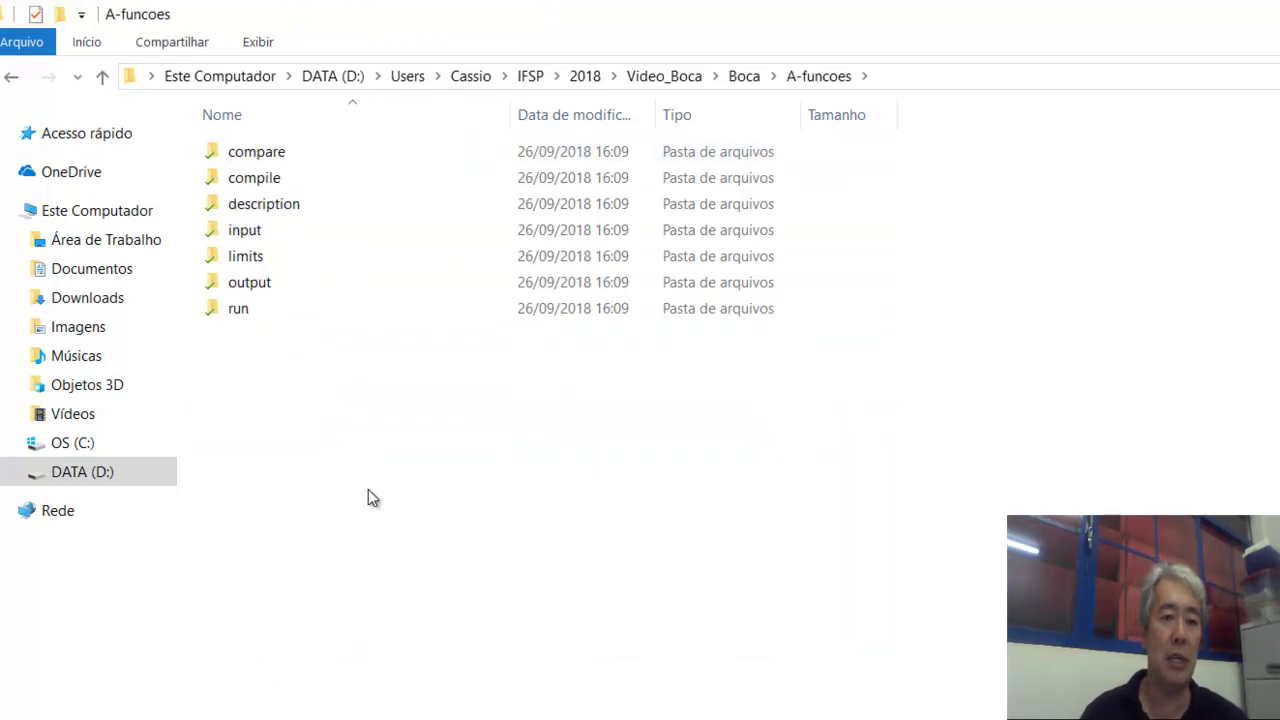
key(ctrl+a)
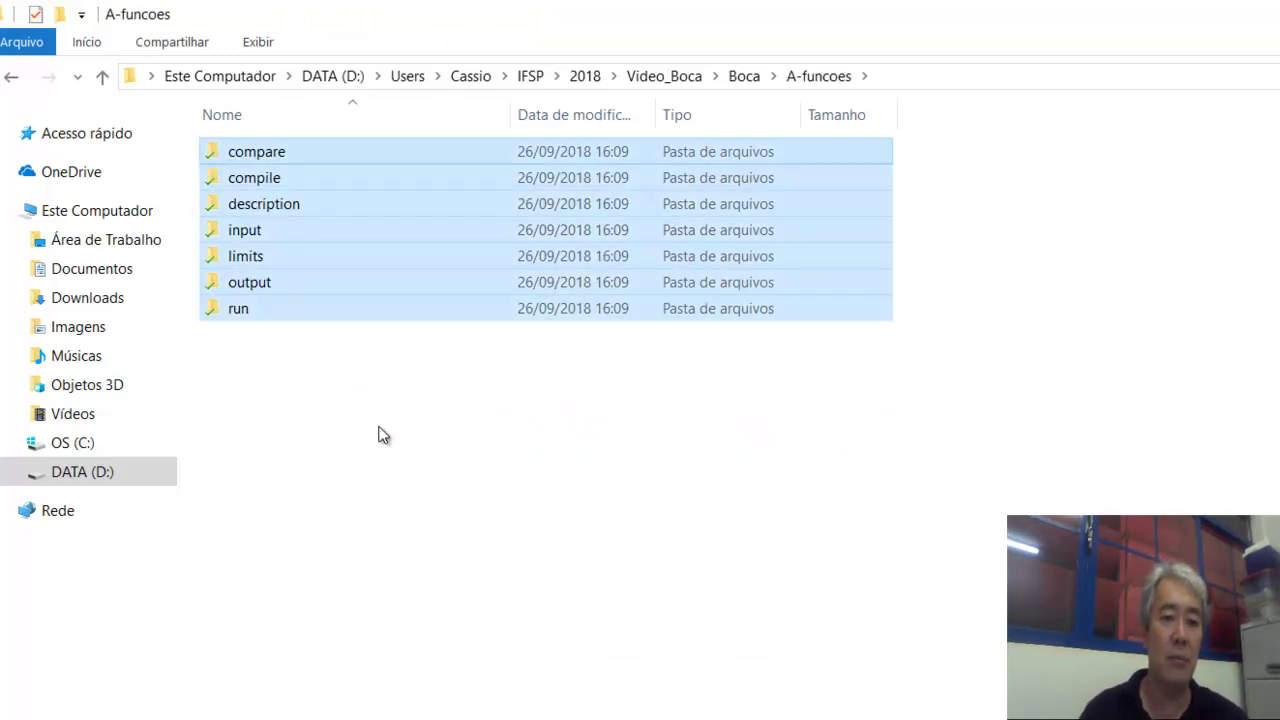
Pack the seven selected subfolders into a ZIP archive, A-funcoes.zip, with WinRAR.
right_click(292, 308)
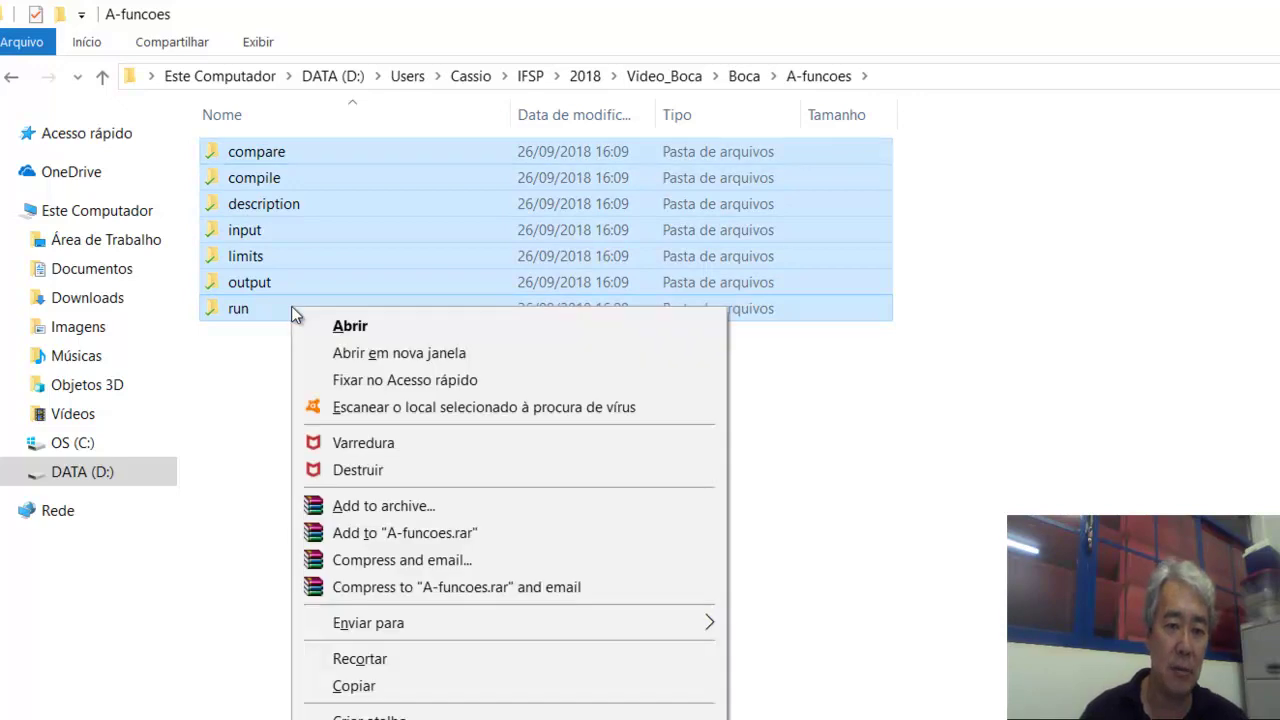
click(423, 506)
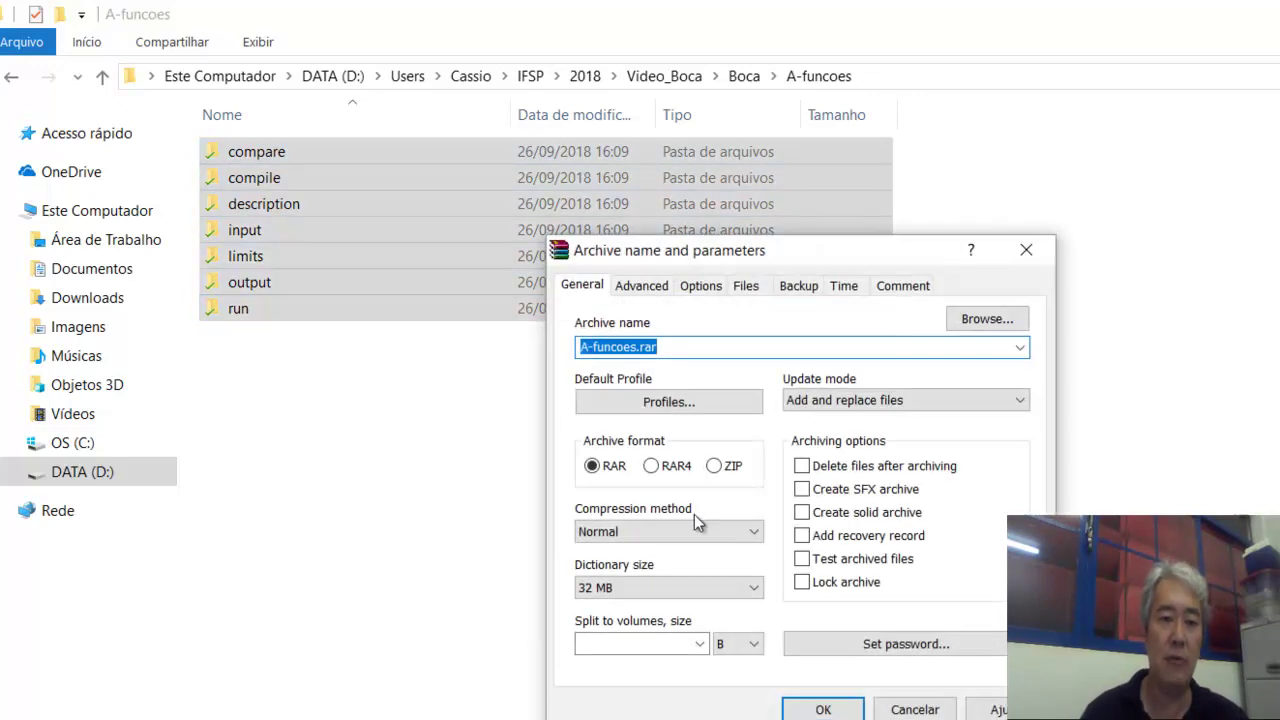
click(720, 470)
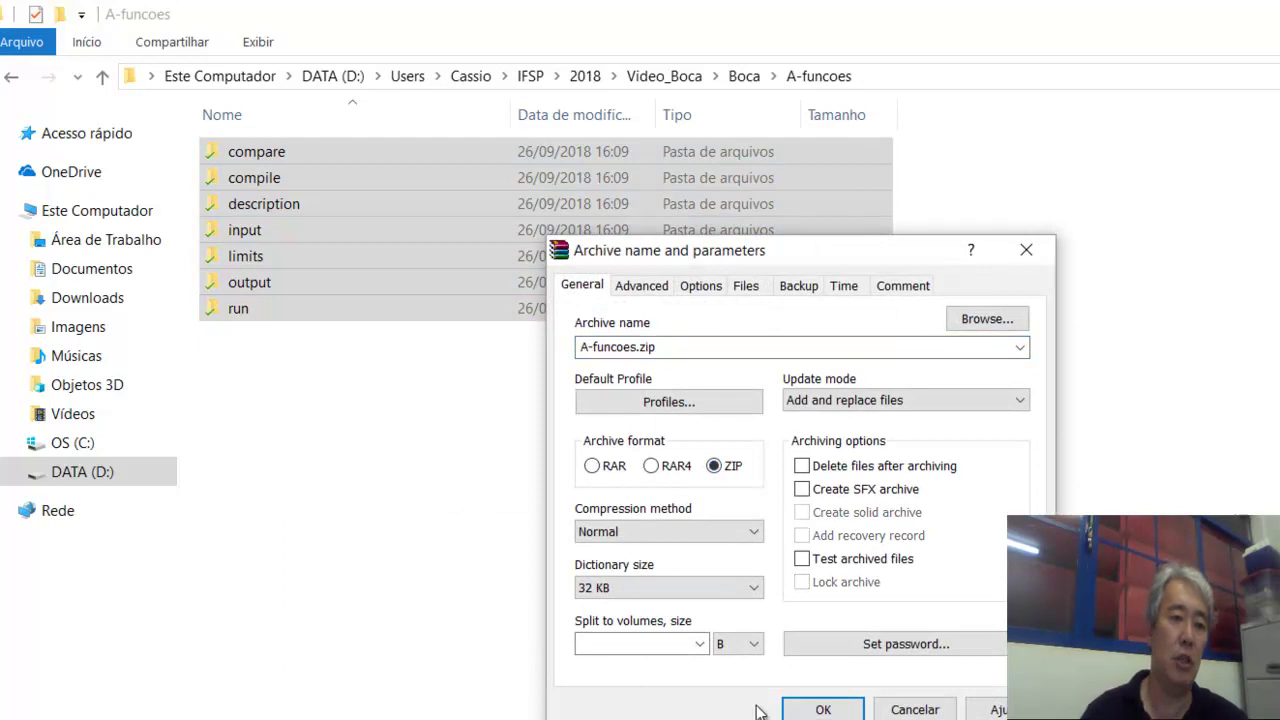
click(820, 708)
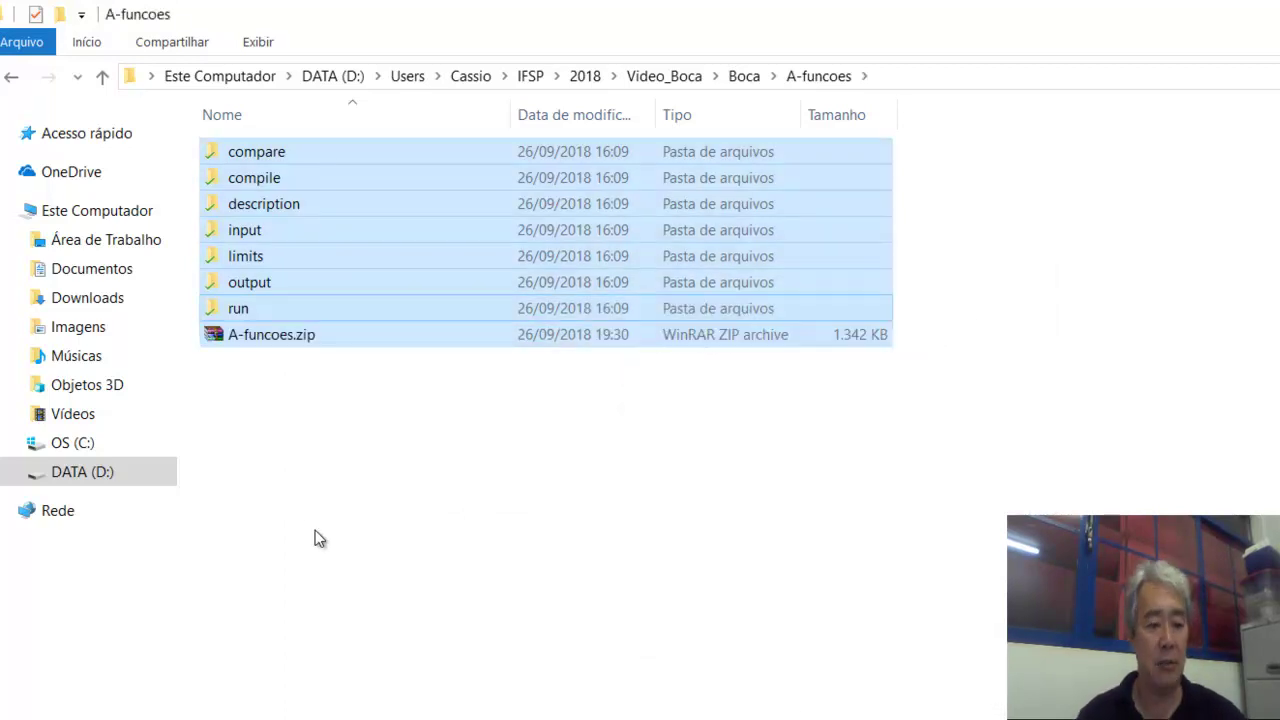
click(299, 455)
click(273, 343)
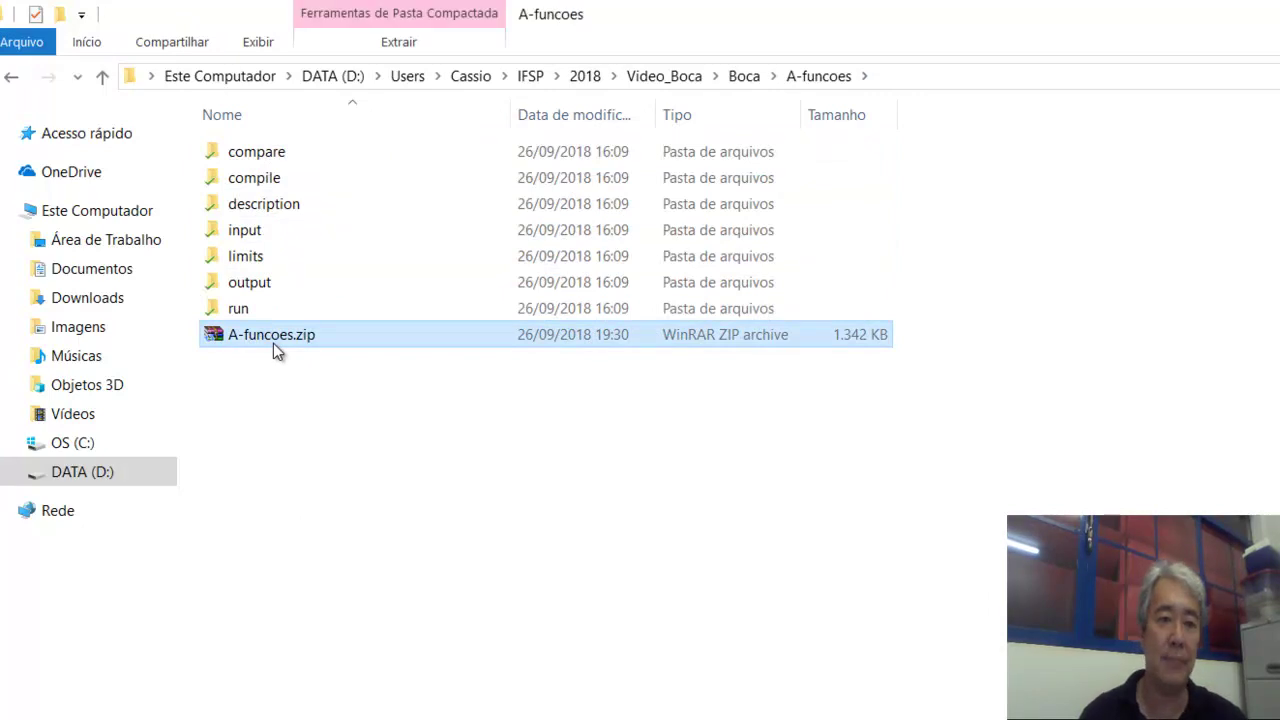
Confirm the new 1,342 KB A-funcoes.zip sits in the Boca folder, name unchanged.
click(743, 78)
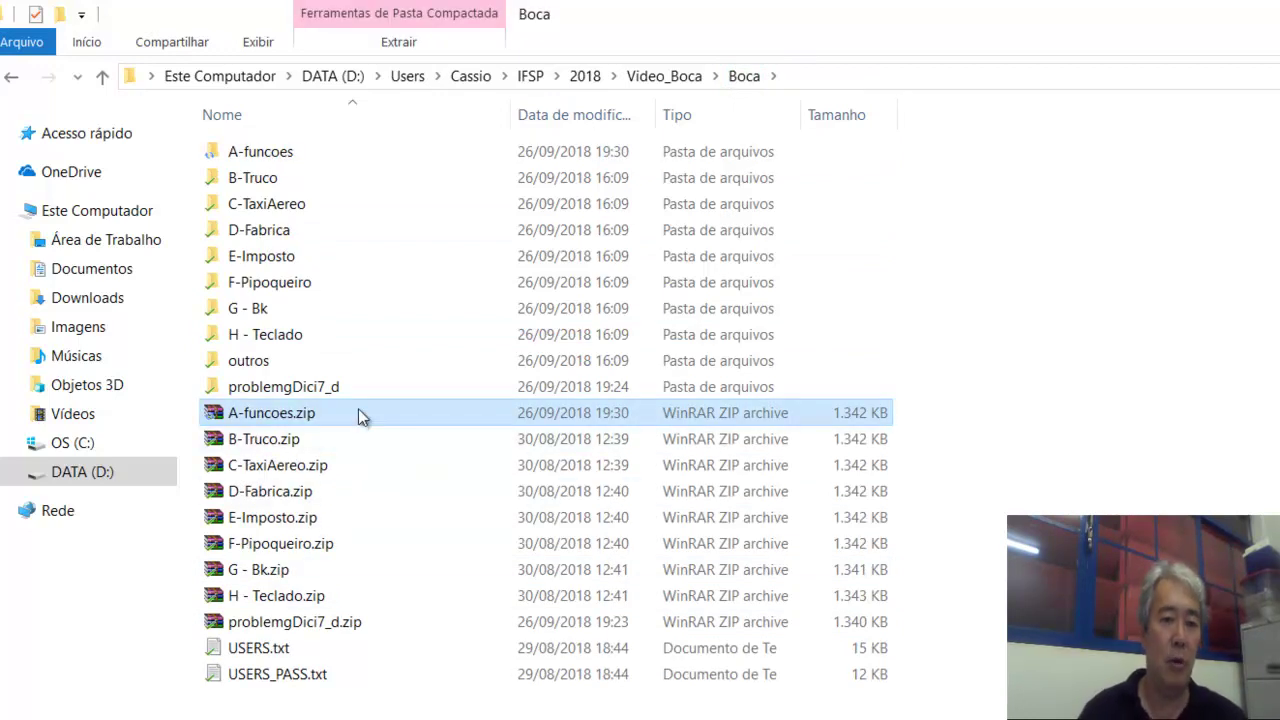
key(F2)
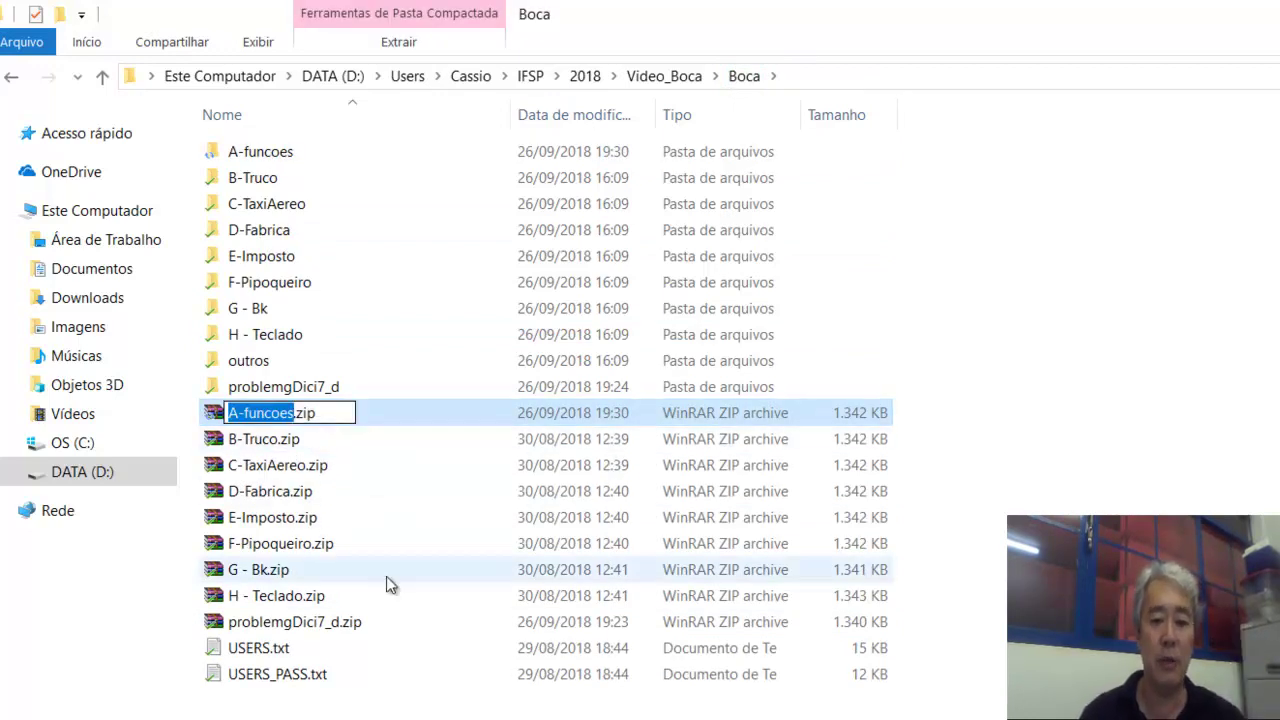
click(560, 700)
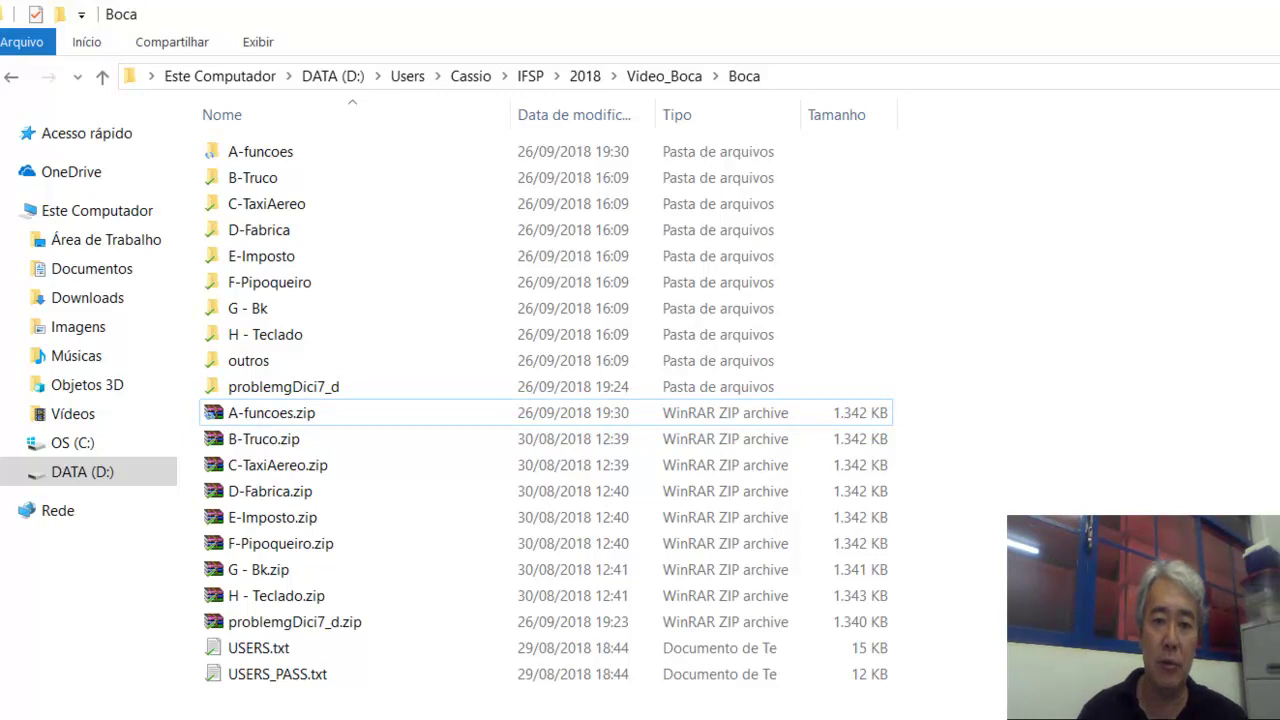
key(alt+Tab)
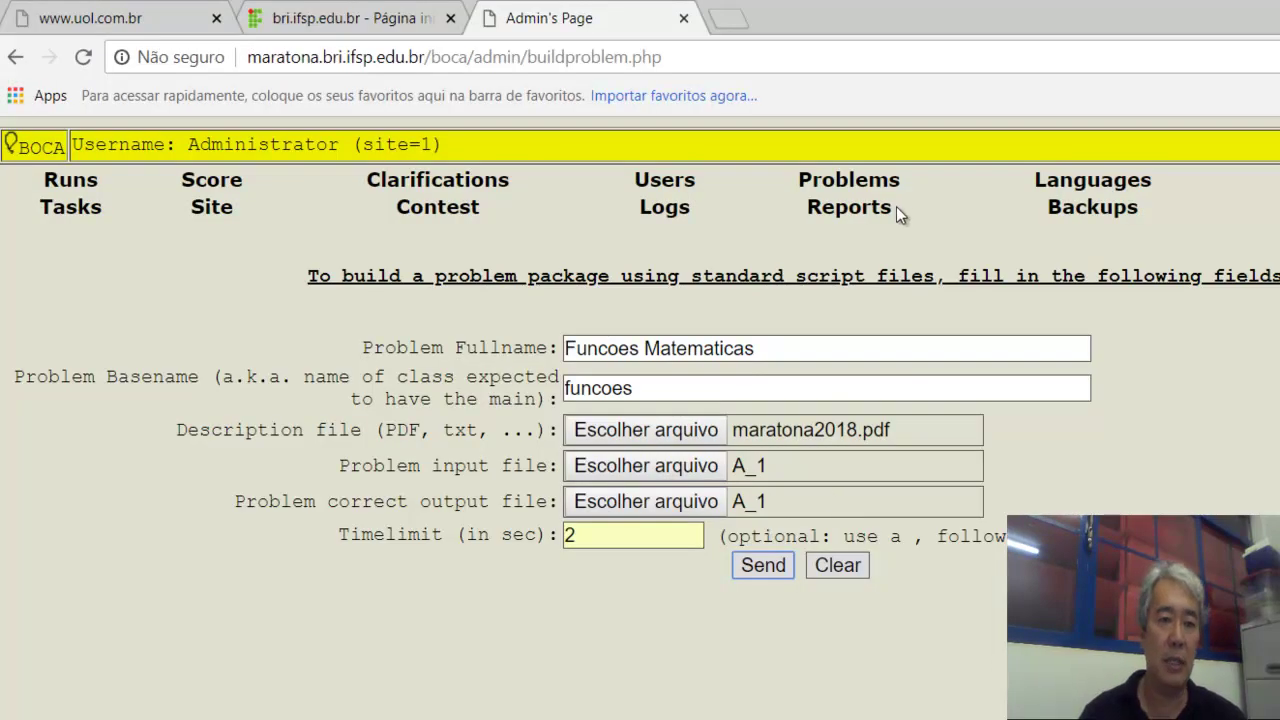
On the Problems page, enter number 1, short name A, and attach A-funcoes.zip.
click(847, 180)
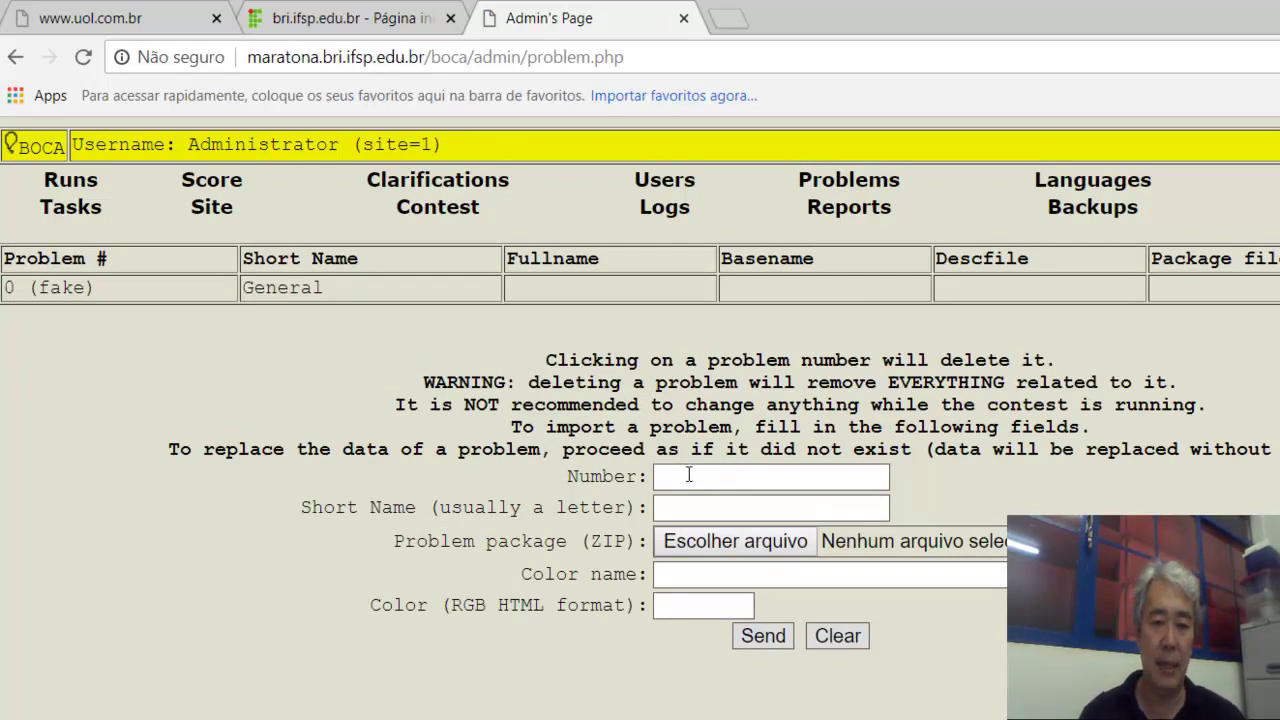
click(688, 476)
text(1)
click(688, 505)
click(685, 503)
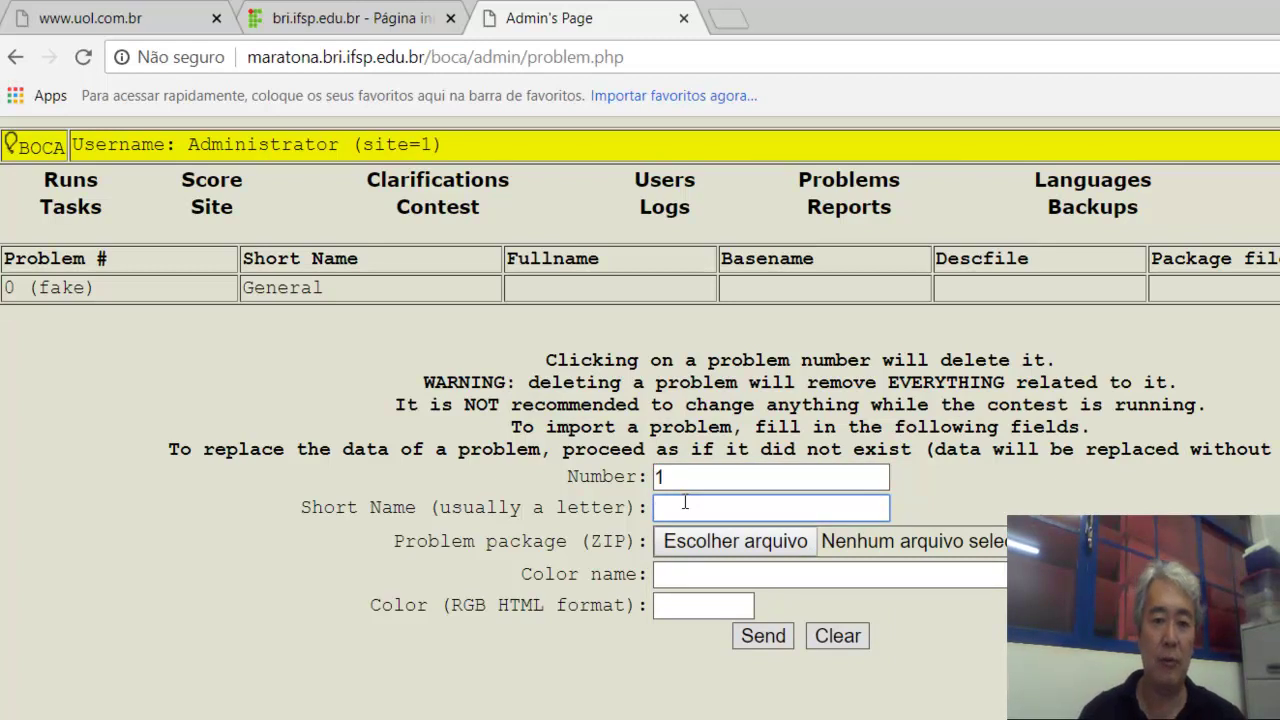
text(A)
key(Tab)
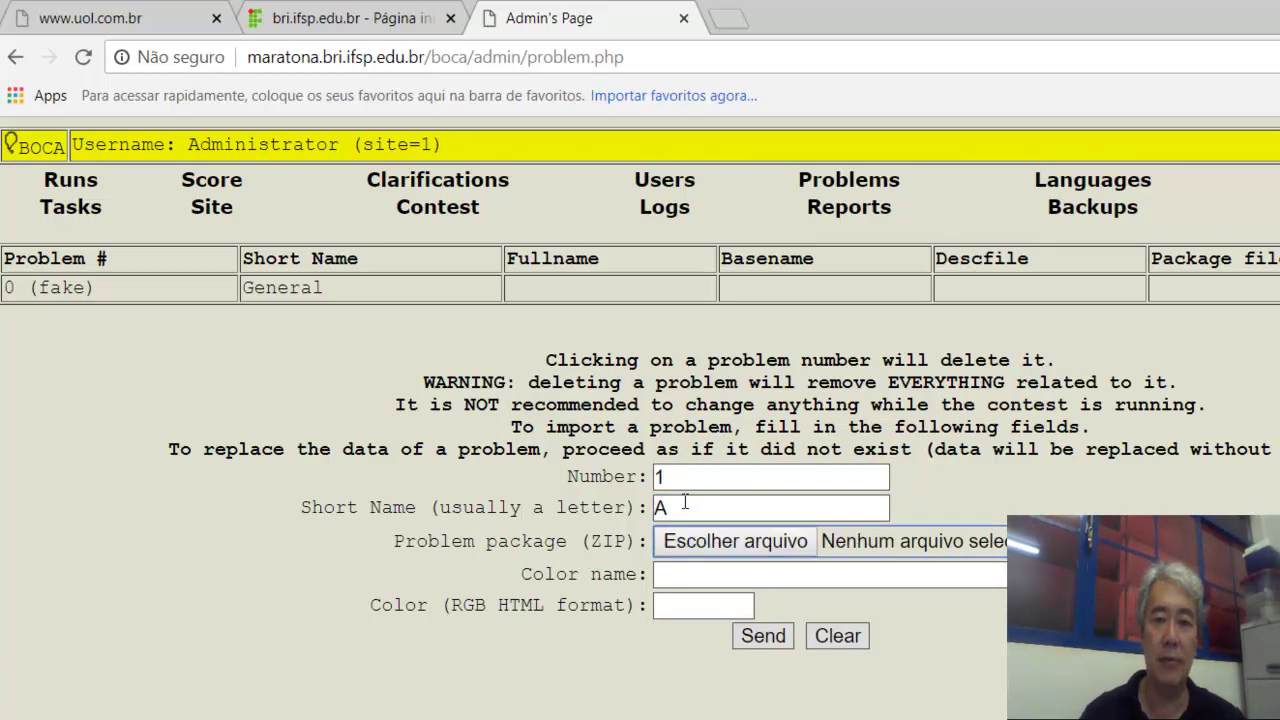
click(683, 543)
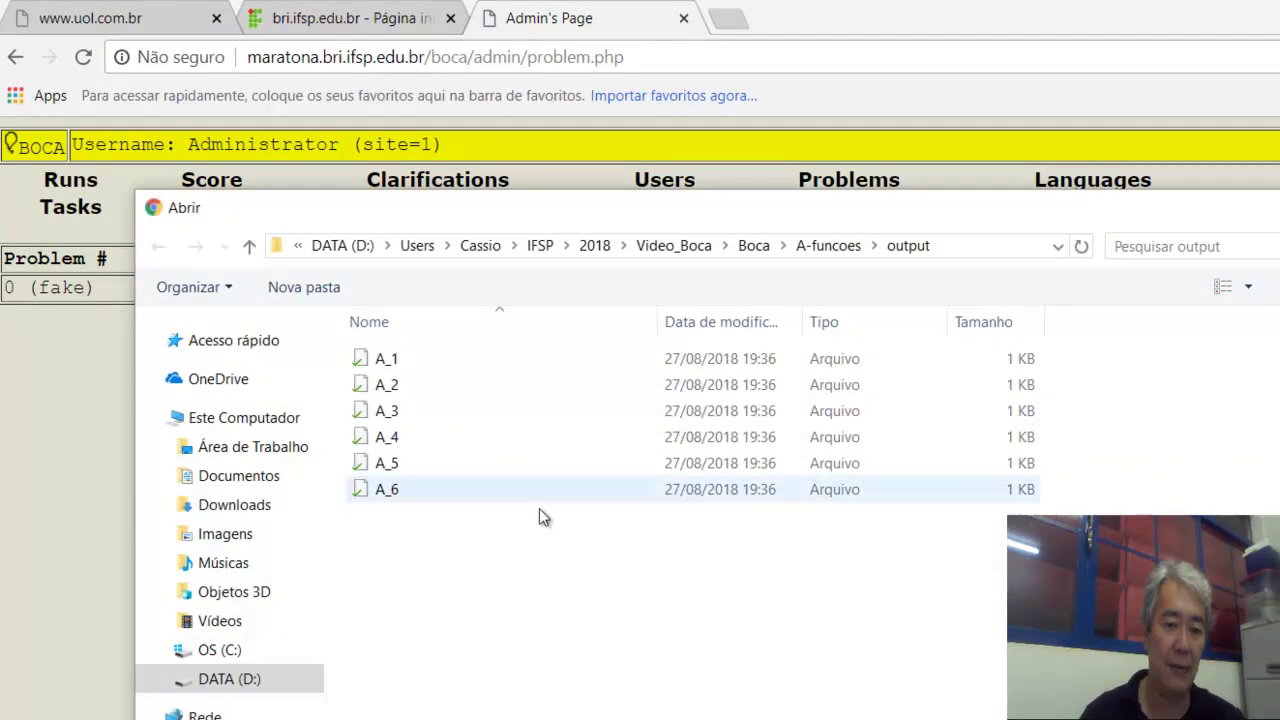
click(754, 247)
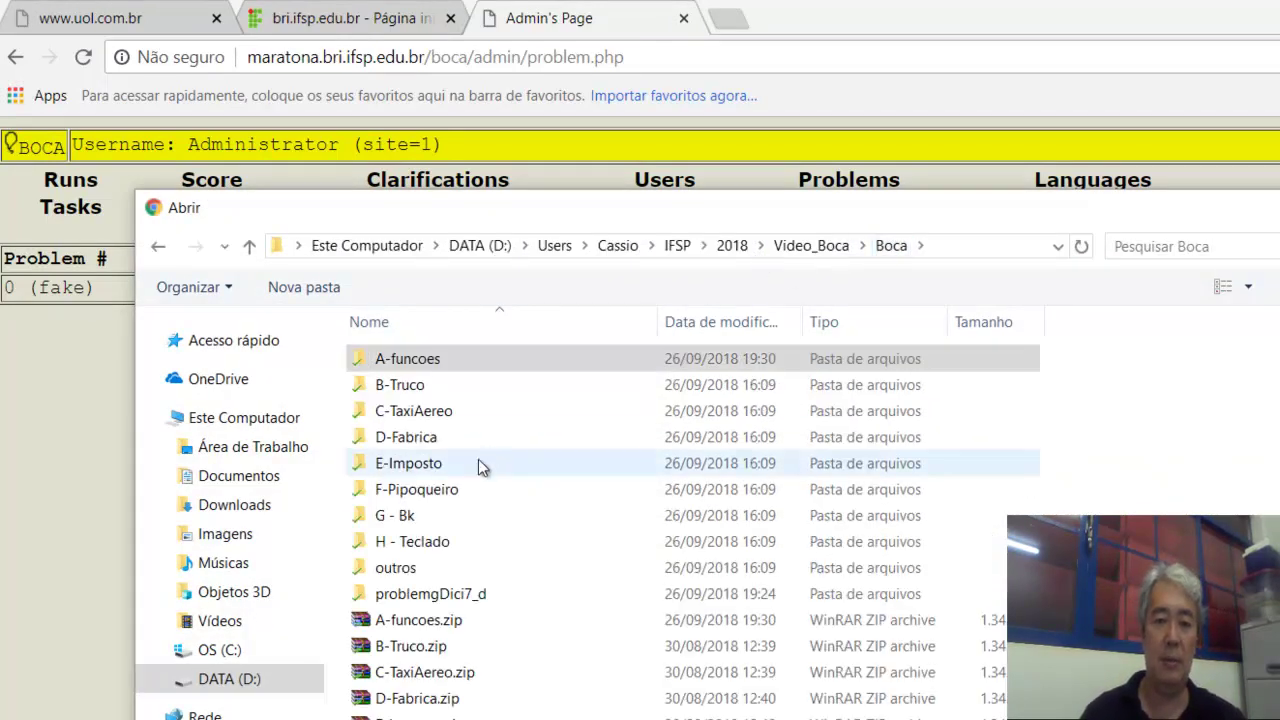
click(438, 618)
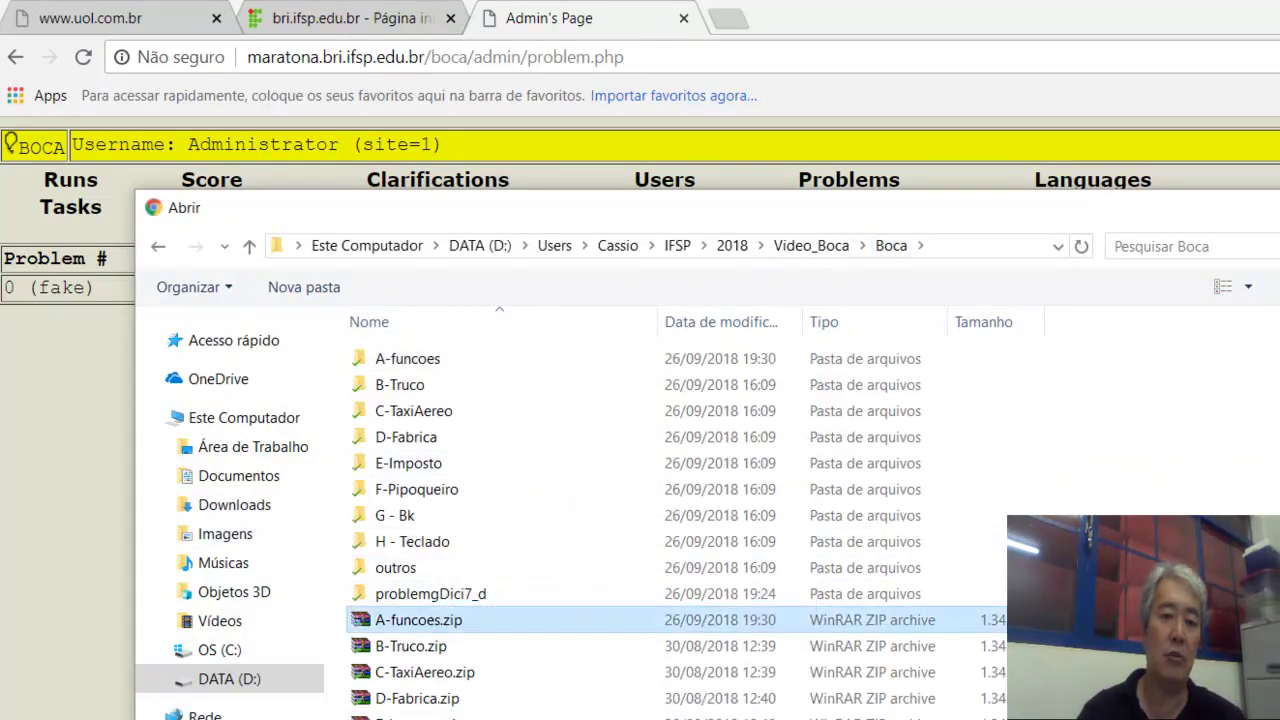
double_click(438, 618)
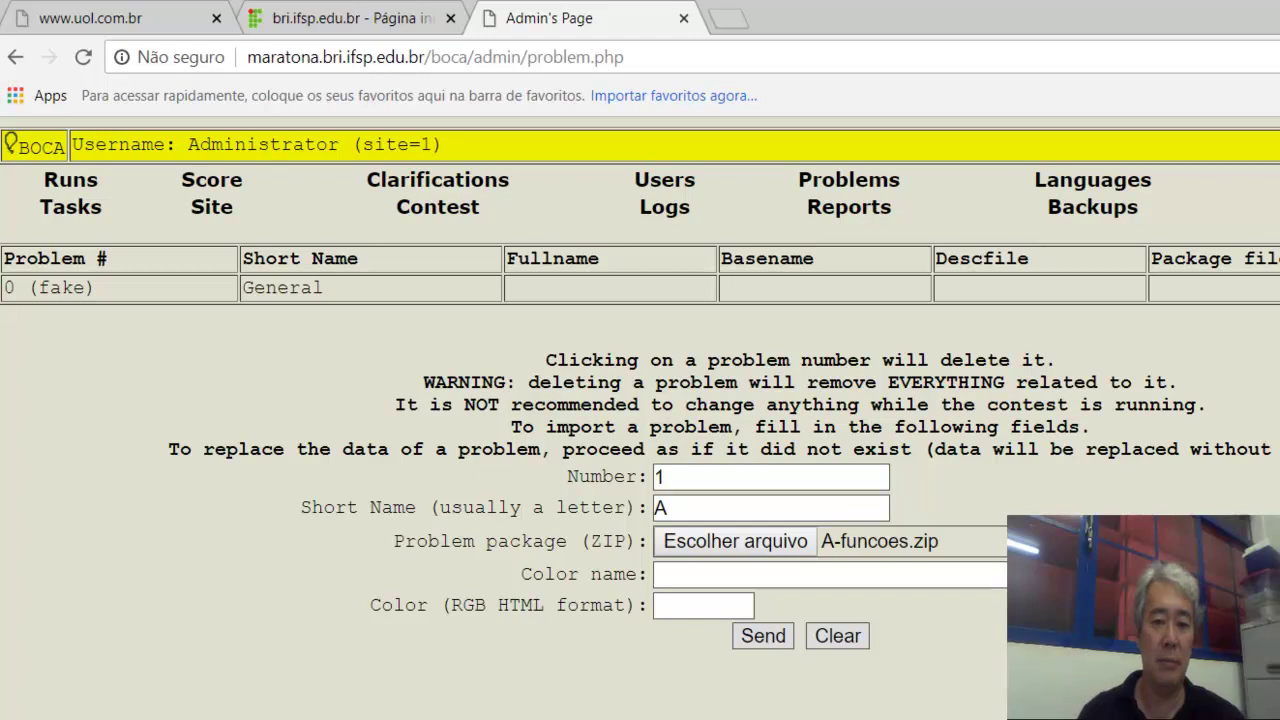
Set colour Vermelho with RGB FF0000 and submit the problem A import.
click(685, 574)
key(Escape)
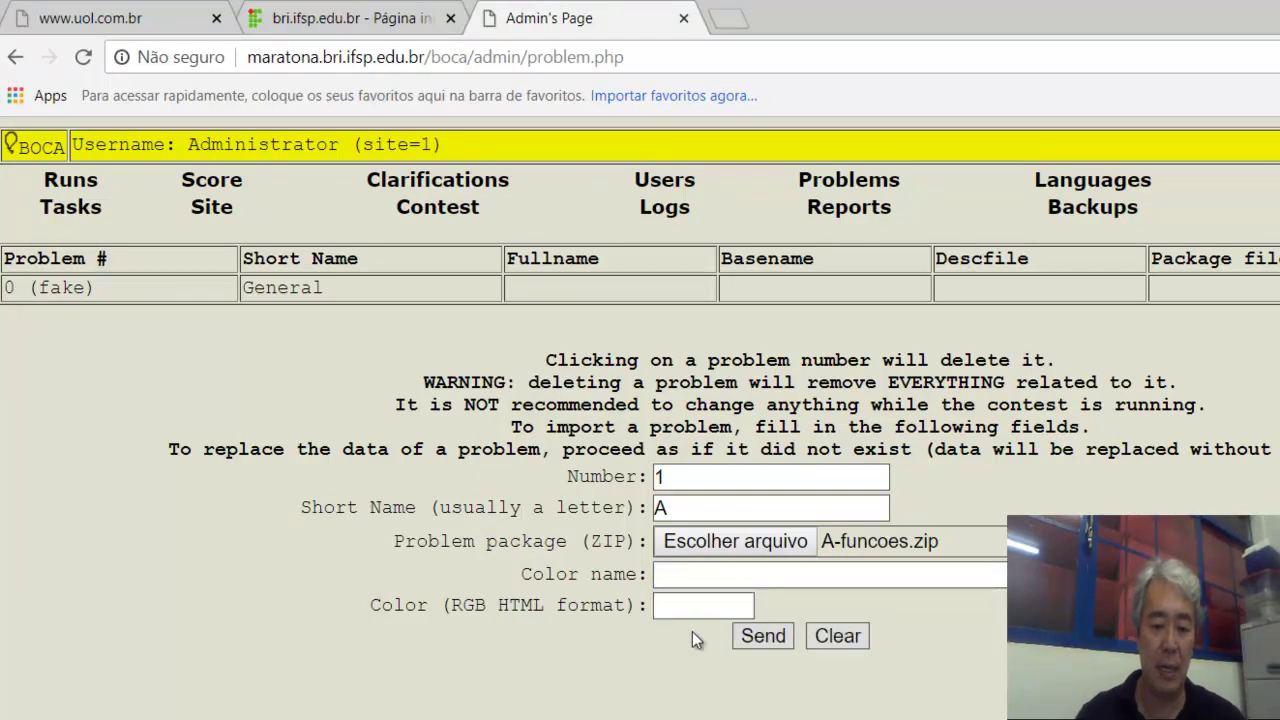
click(690, 577)
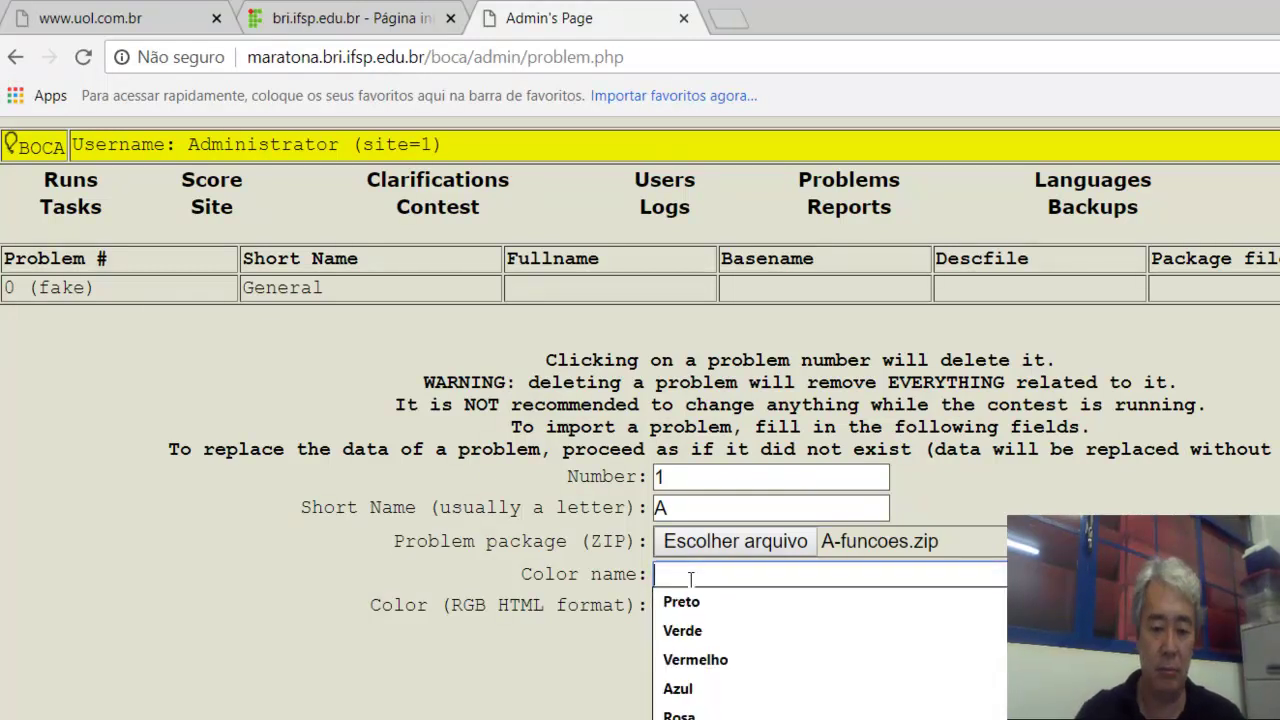
text(Ve)
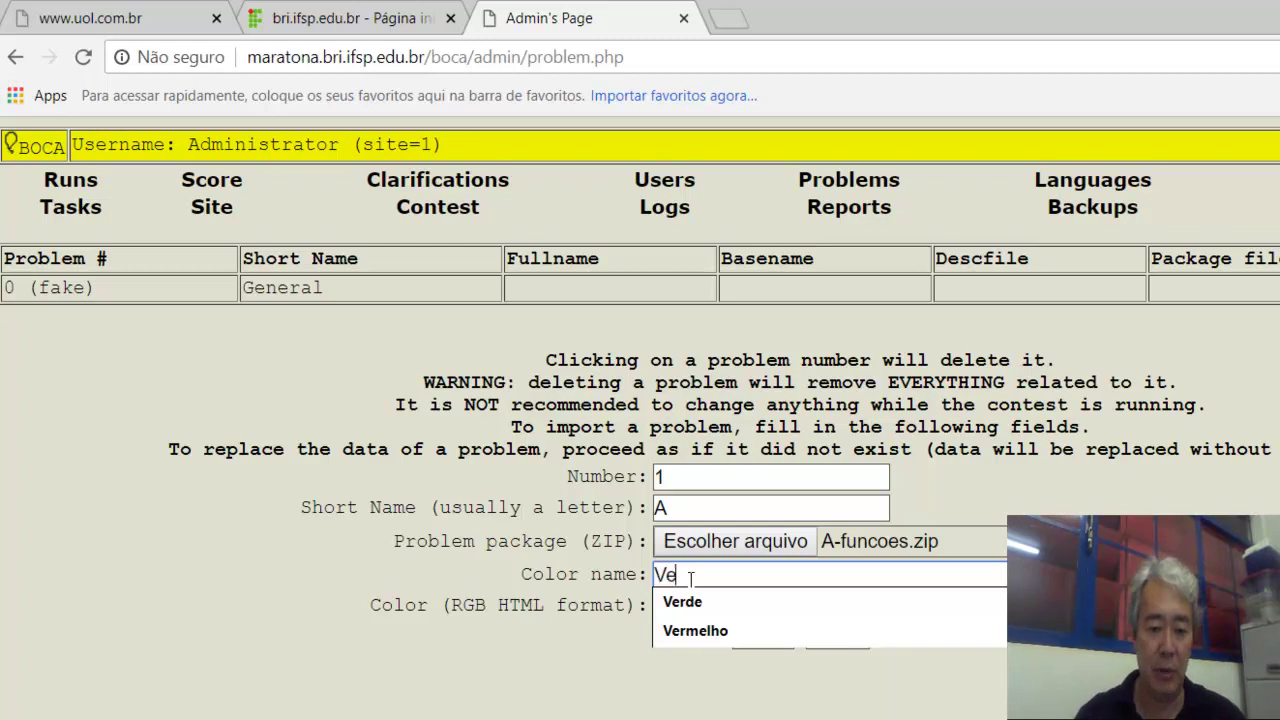
text(rmelho)
key(Tab)
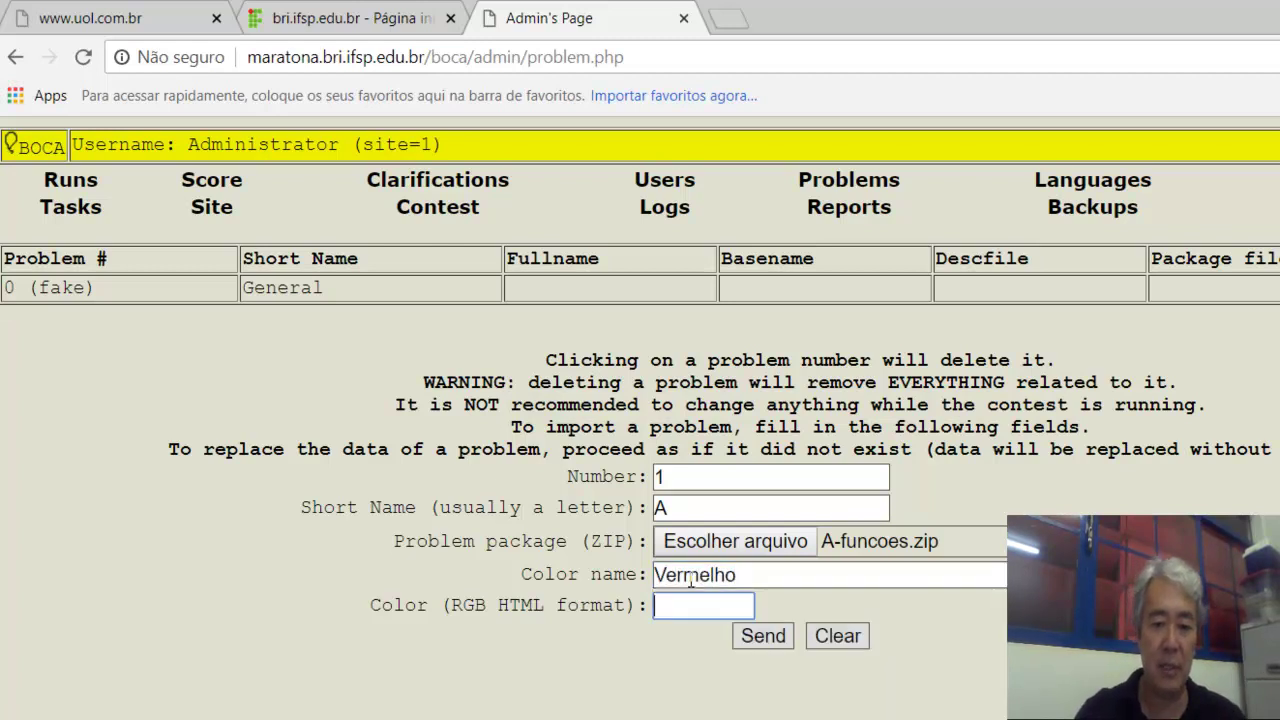
text(F)
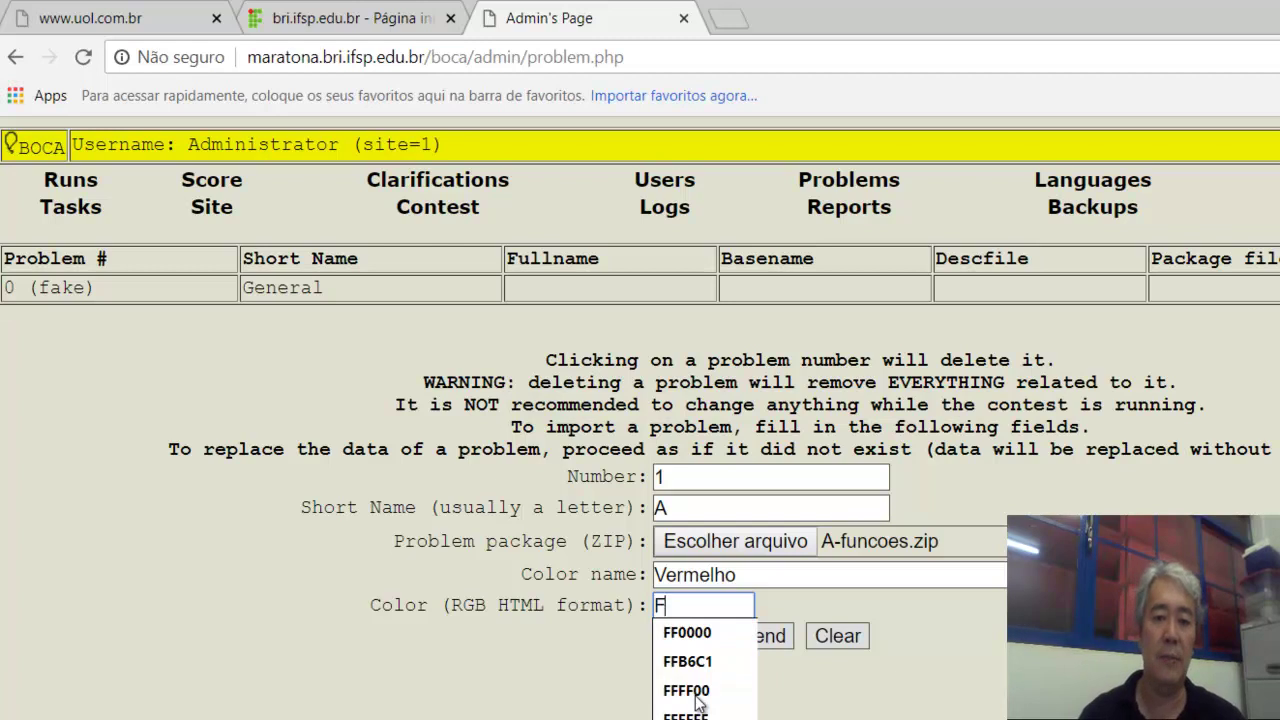
text(F0000)
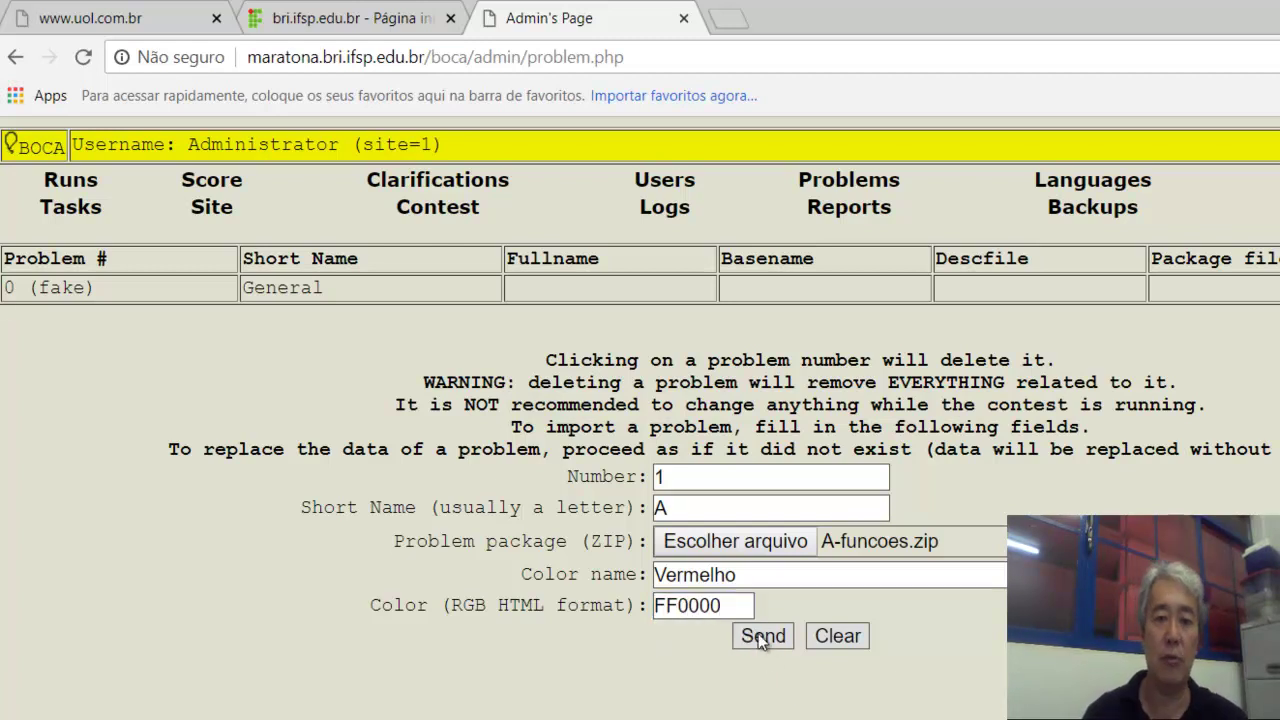
click(757, 648)
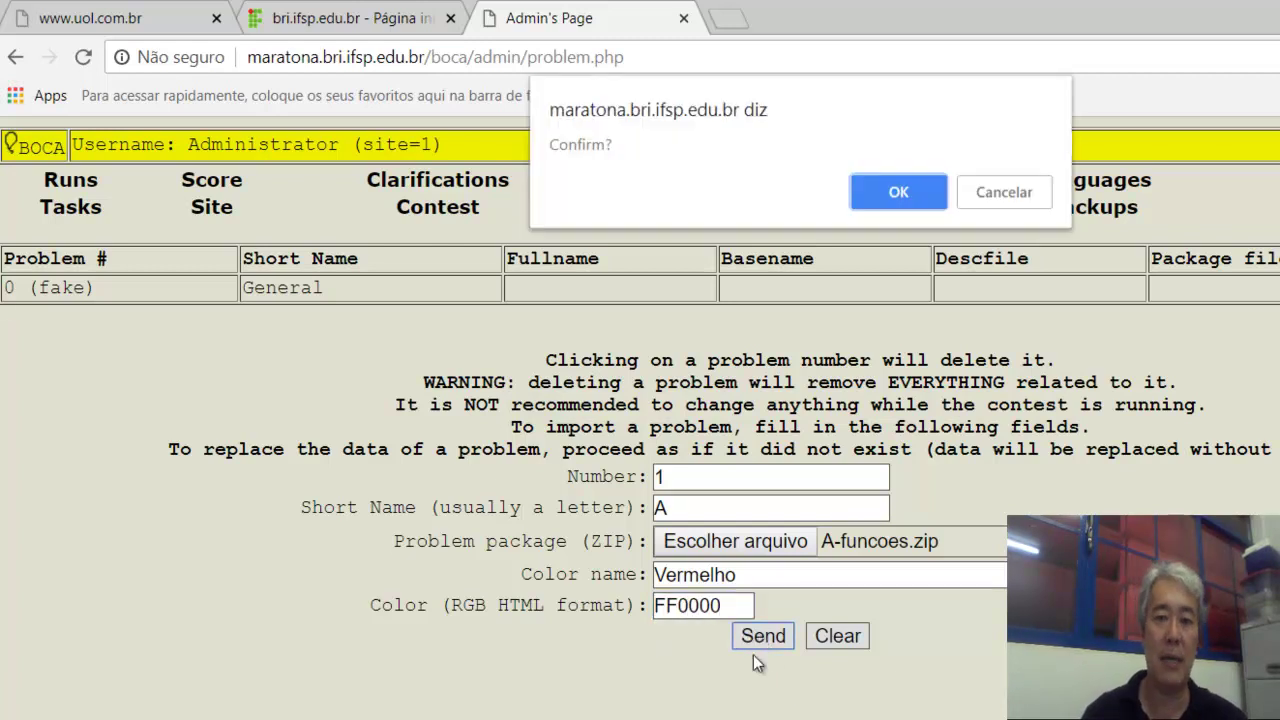
click(890, 196)
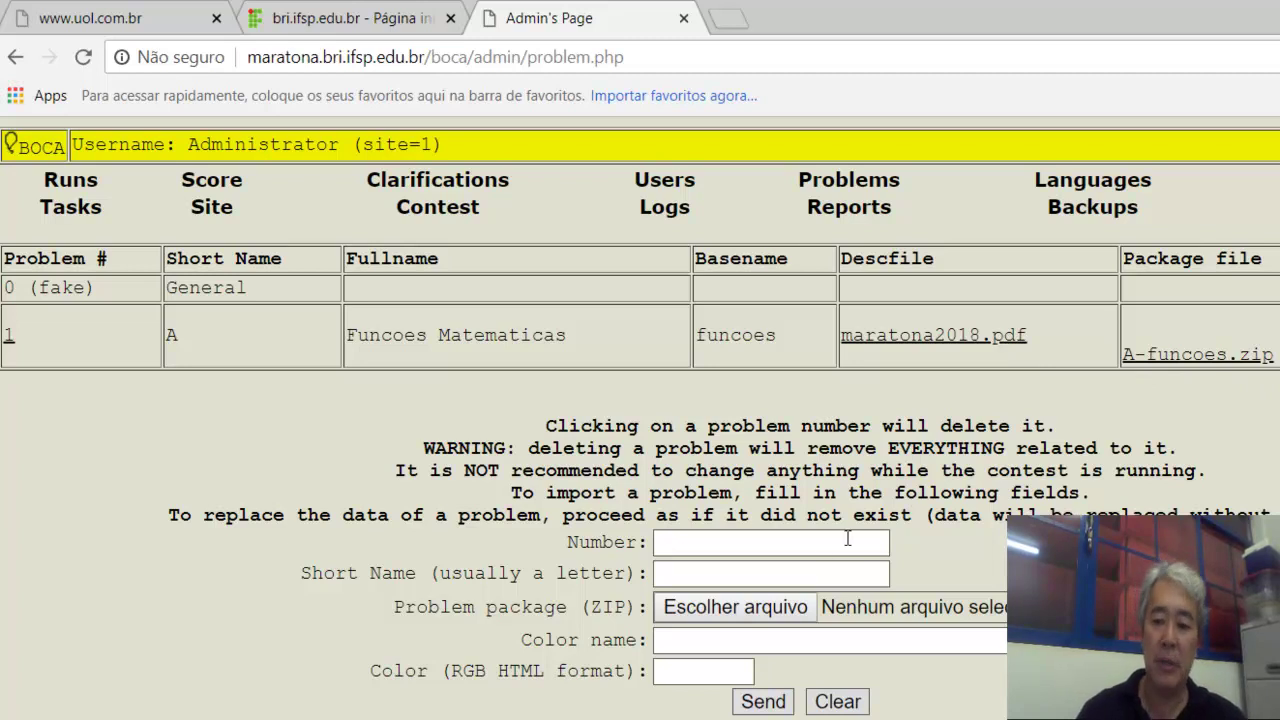
Look up Problema B in the Word contest document.
click(813, 548)
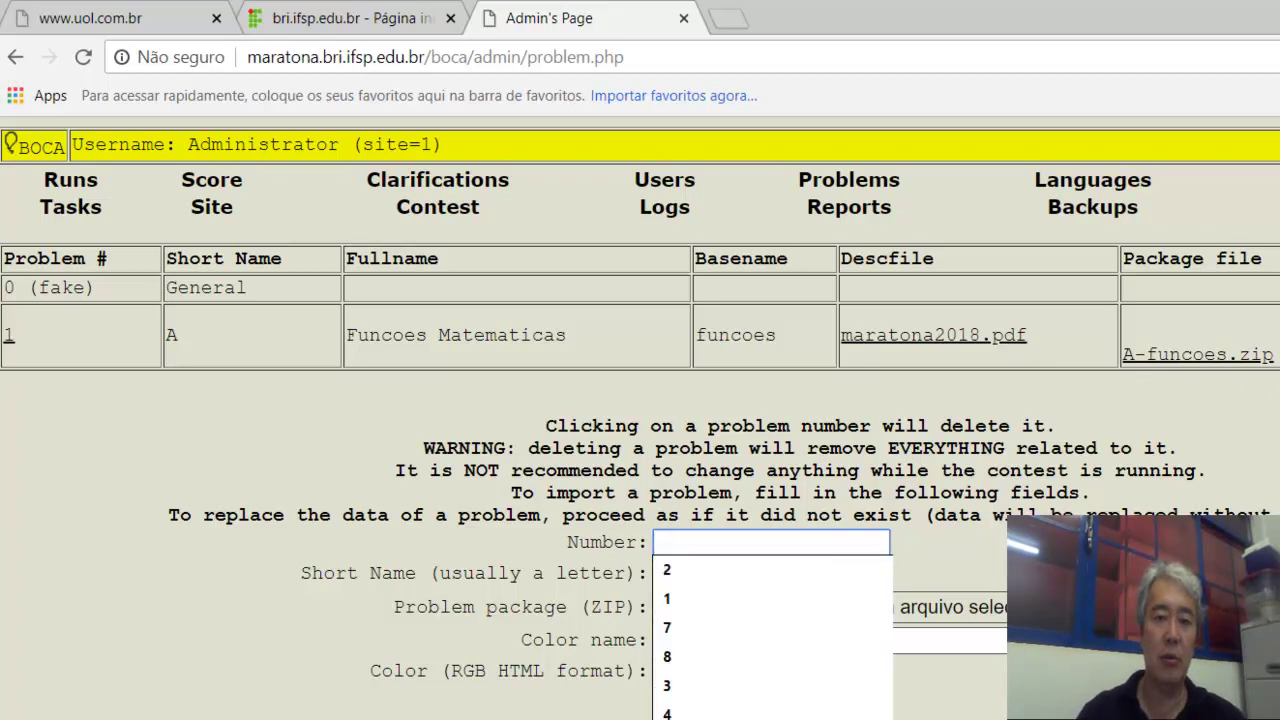
key(alt+Tab)
key(Page_Down)
key(Page_Down)
key(Page_Down)
key(Page_Down)
key(Page_Down)
key(Page_Down)
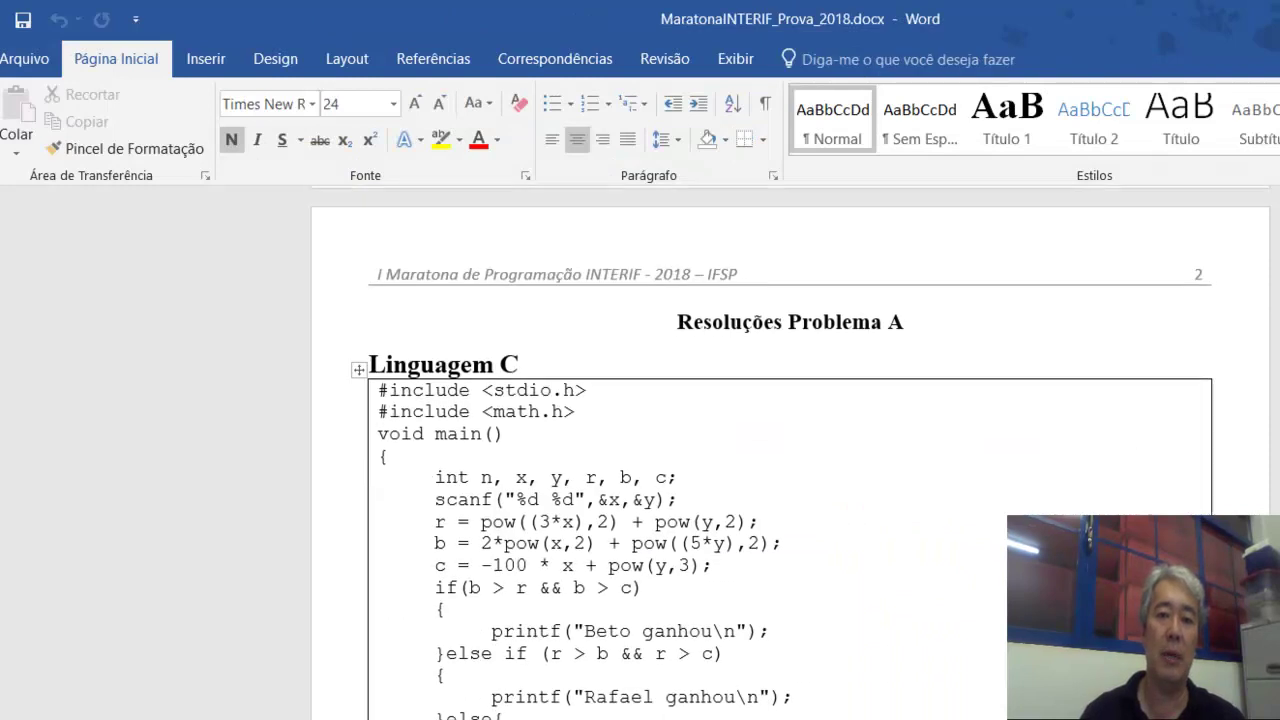
key(Page_Down)
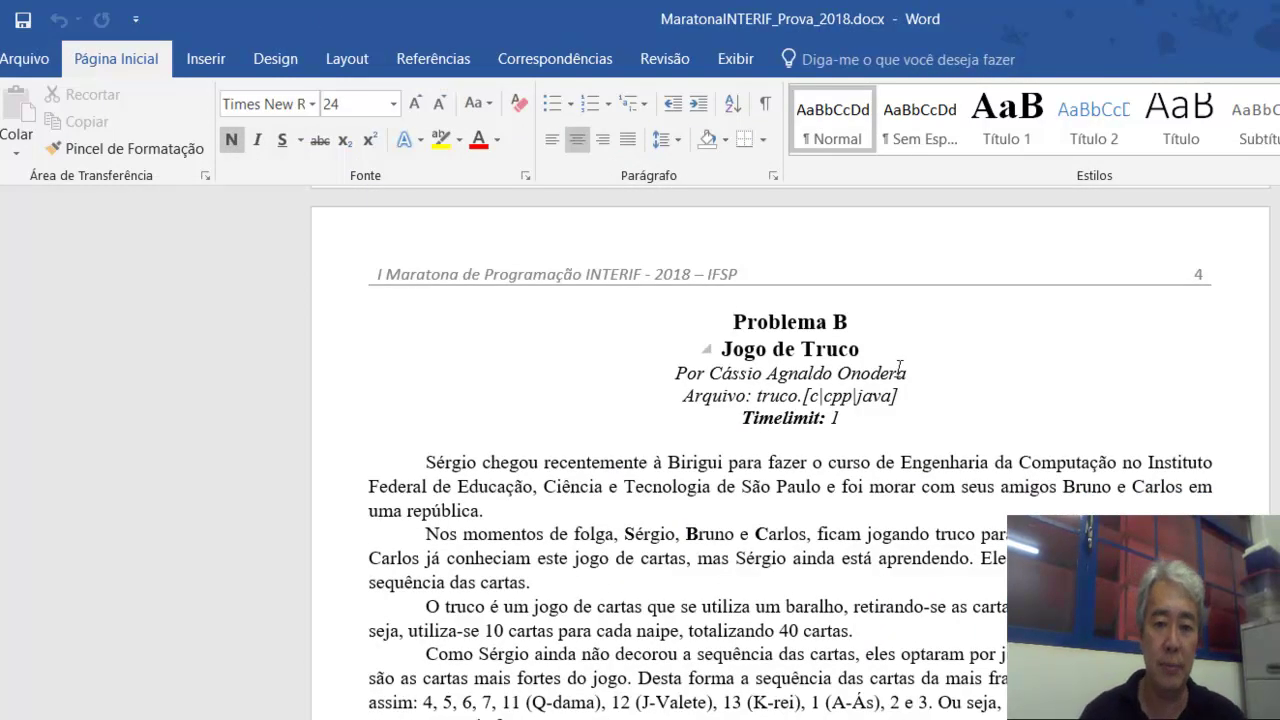
key(alt+Tab)
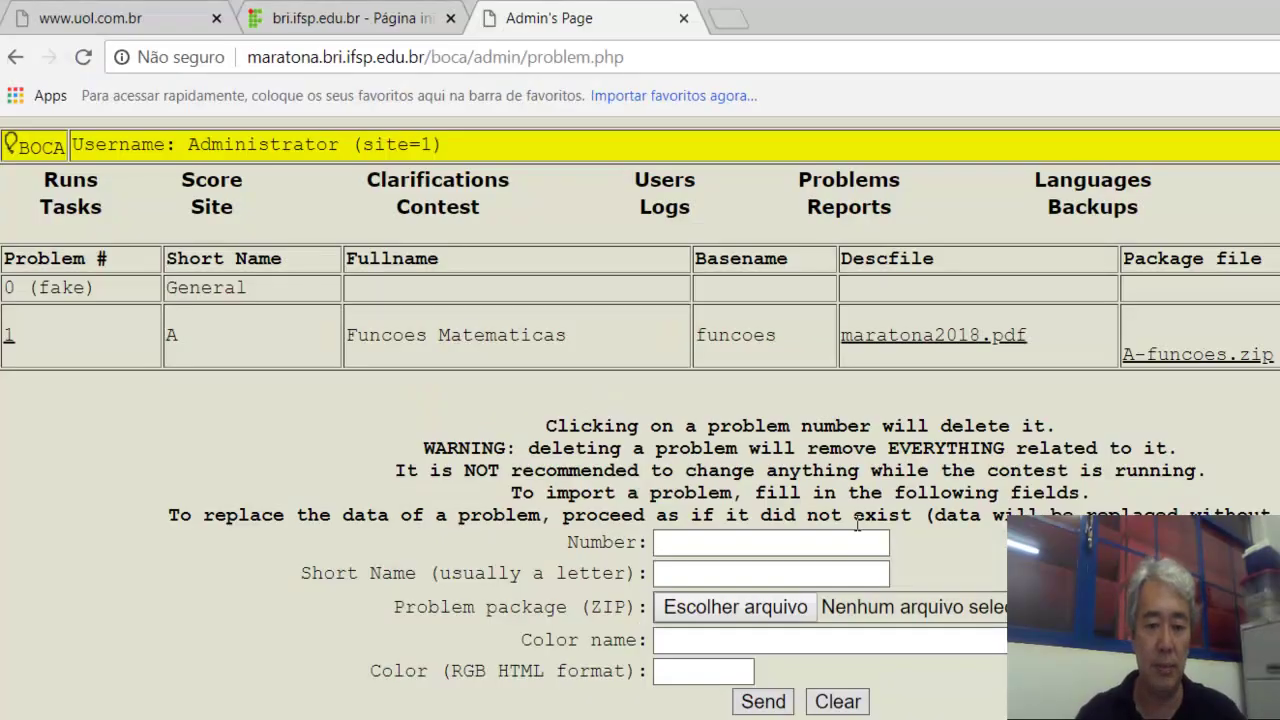
Enter problem number 2, short name B, and attach B-Truco.zip as the package.
click(657, 540)
text(2)
key(Tab)
text(B)
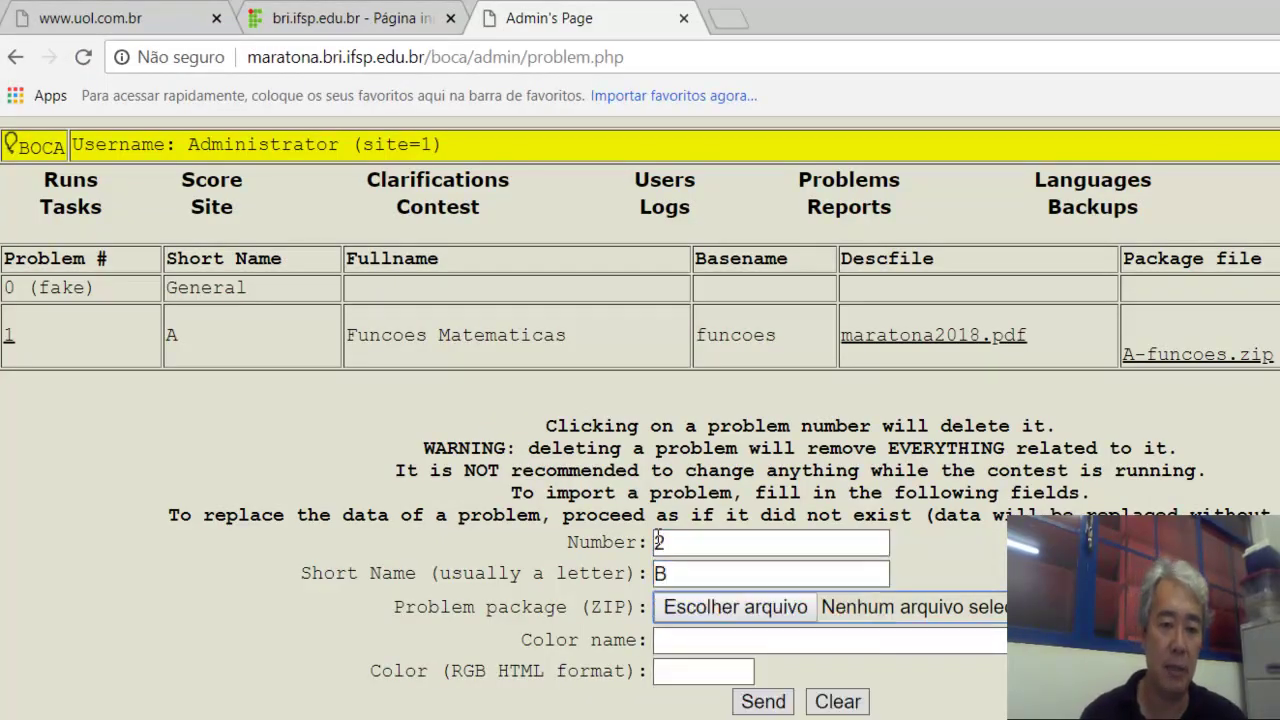
click(708, 612)
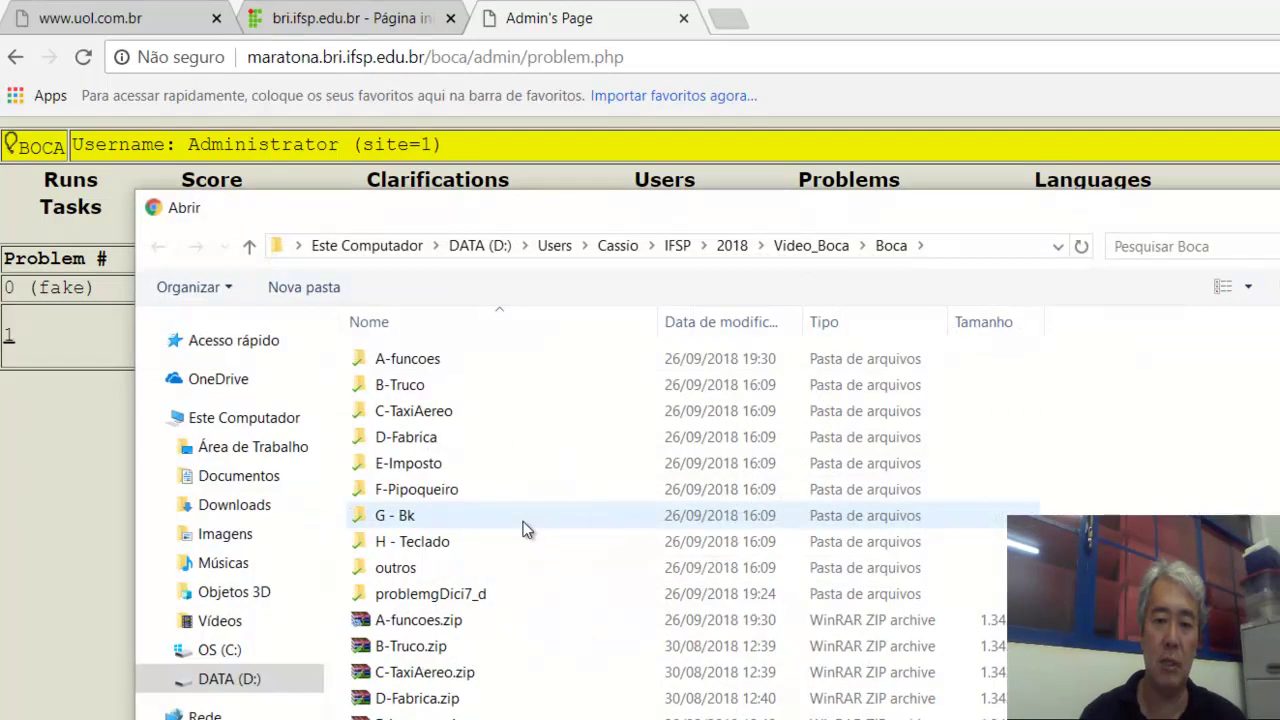
click(457, 647)
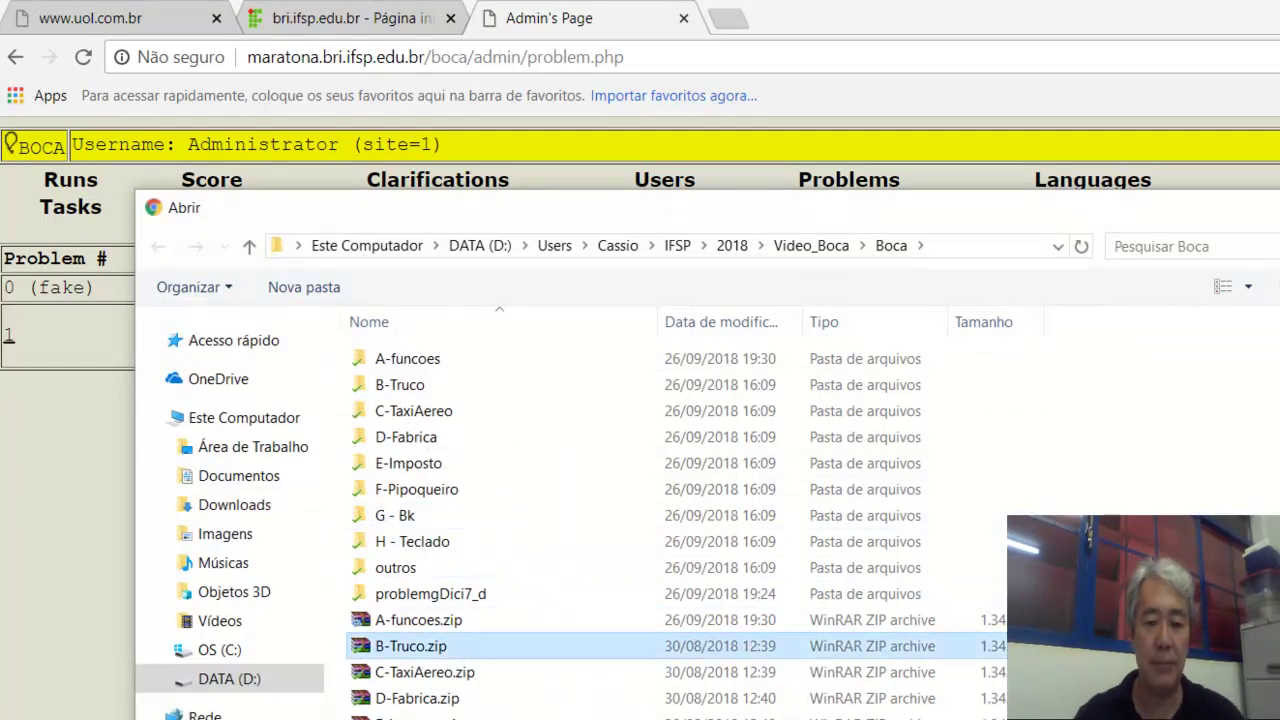
double_click(457, 647)
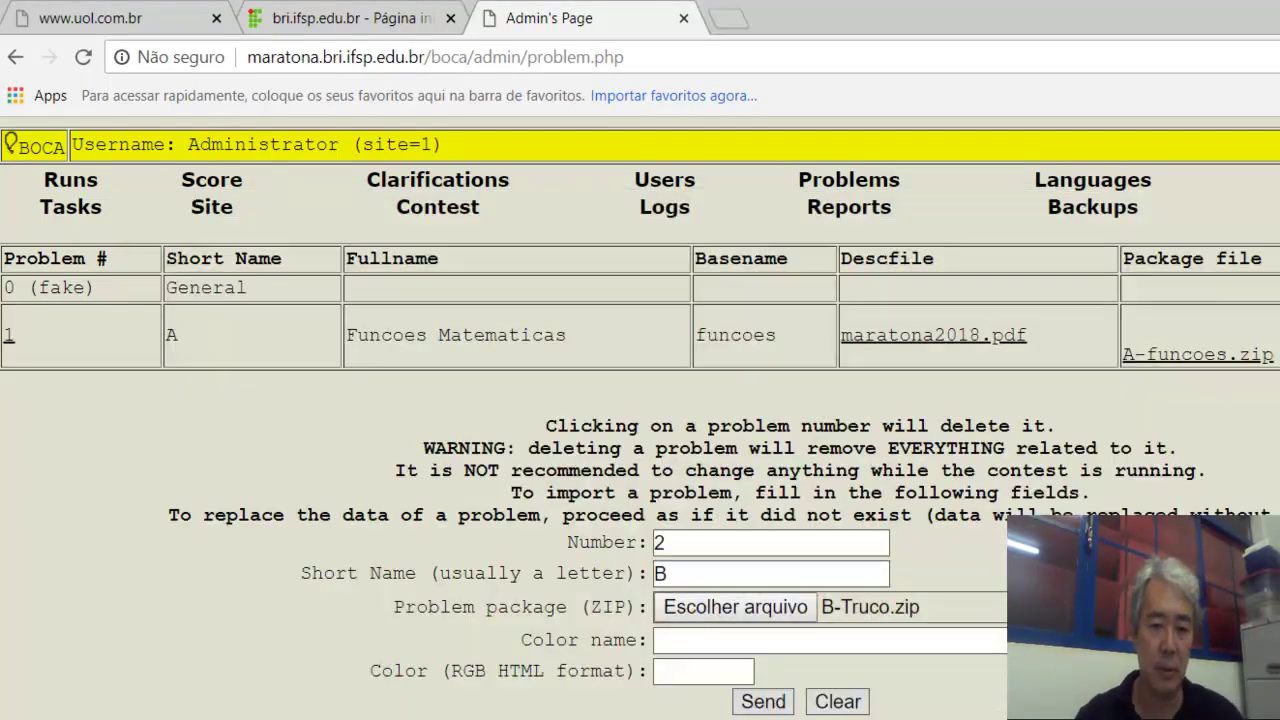
Set colour Verde with RGB 00FF00 and submit the problem B import.
click(742, 641)
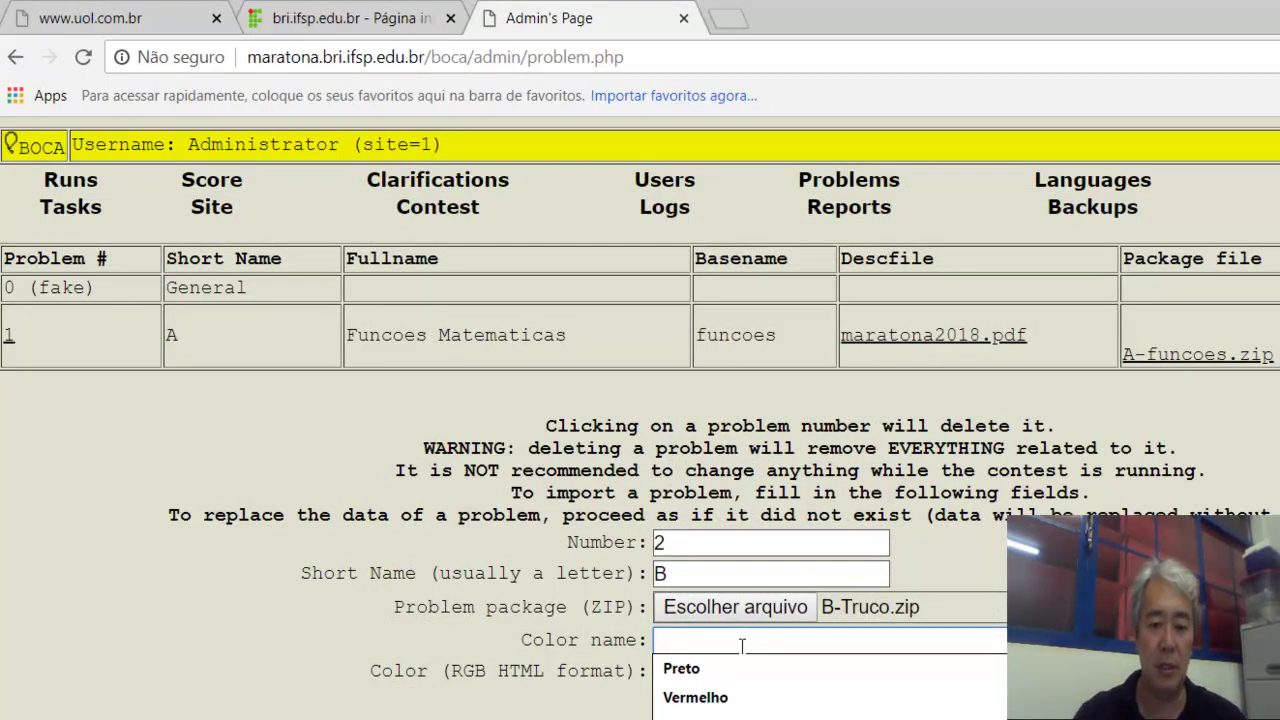
text(Verde)
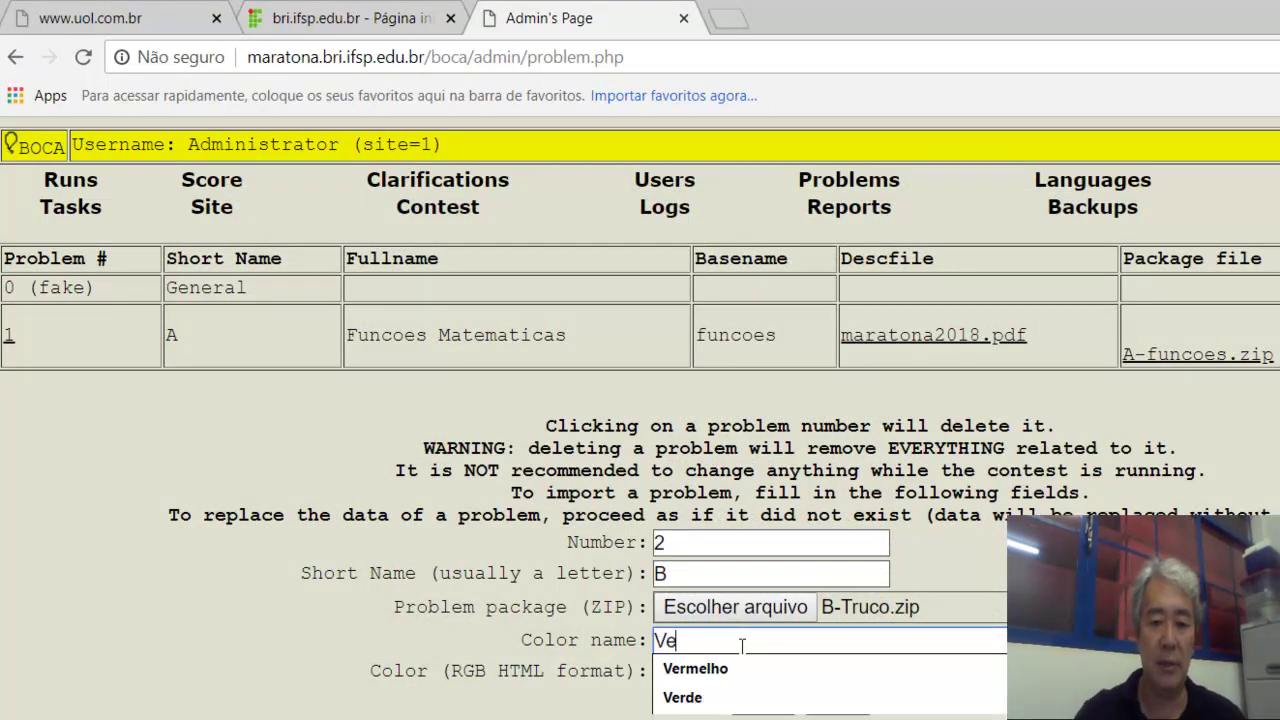
key(Tab)
text(00)
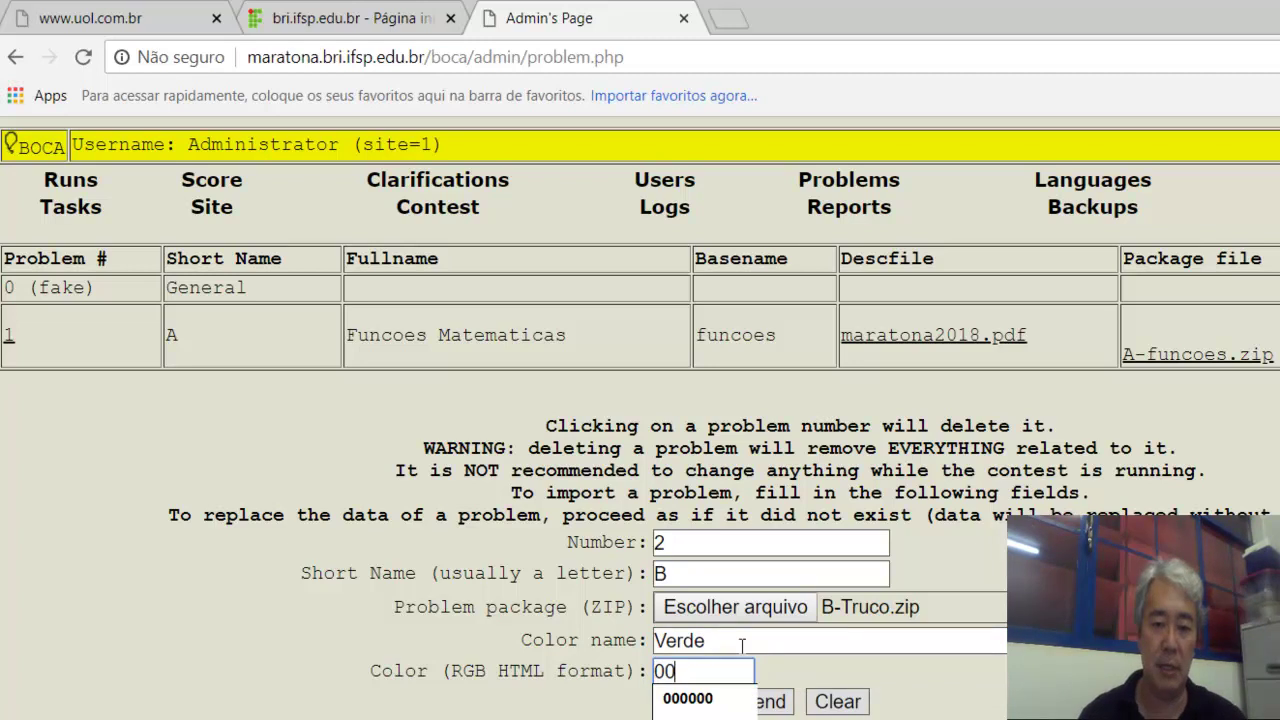
text(FF00)
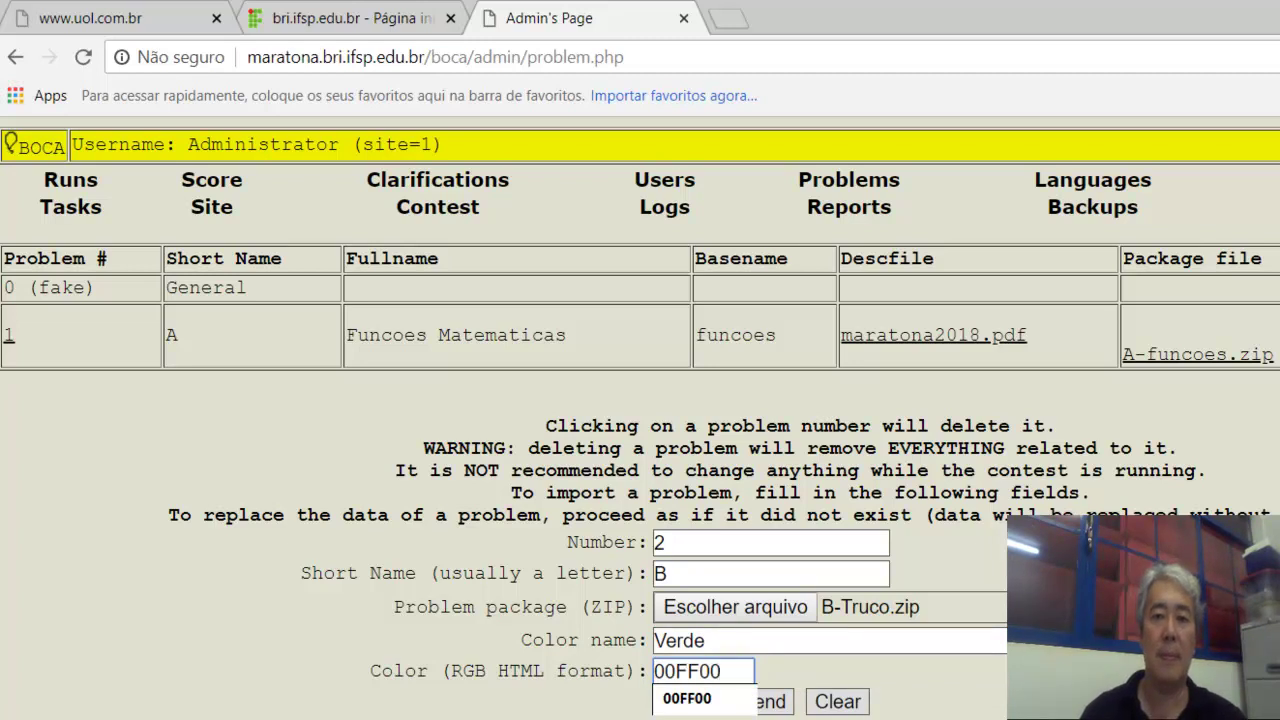
click(768, 705)
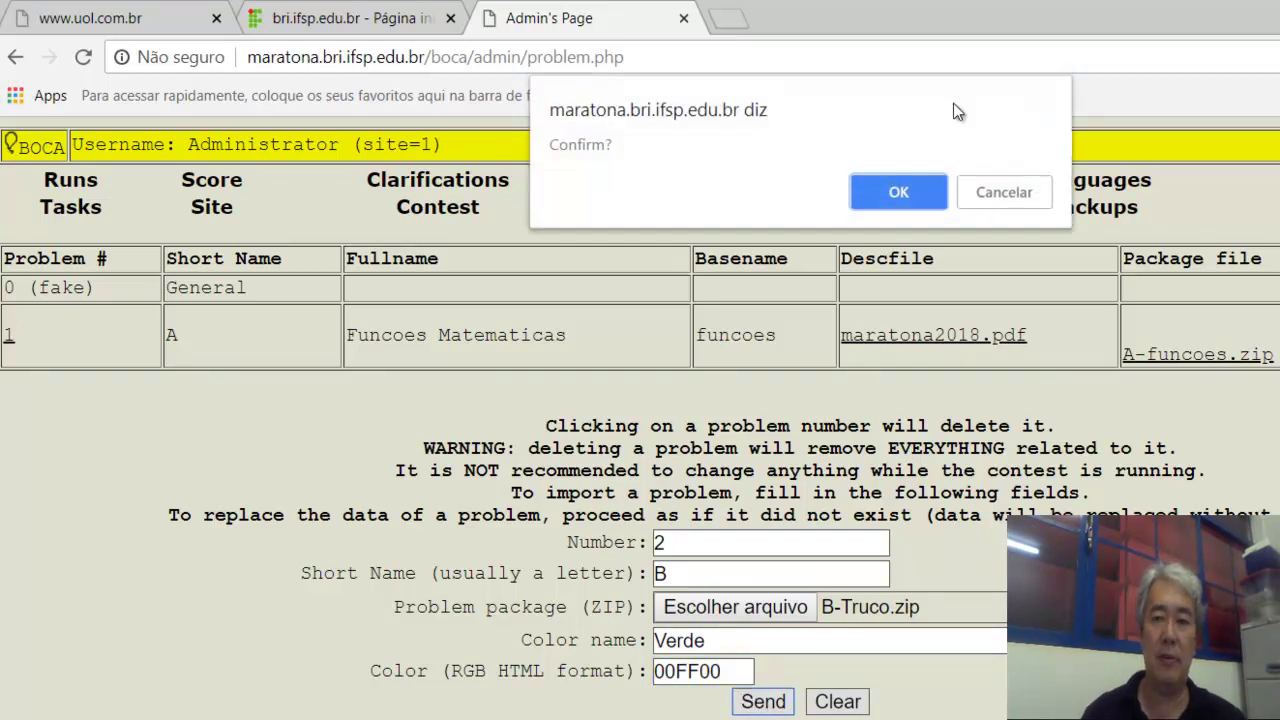
click(898, 206)
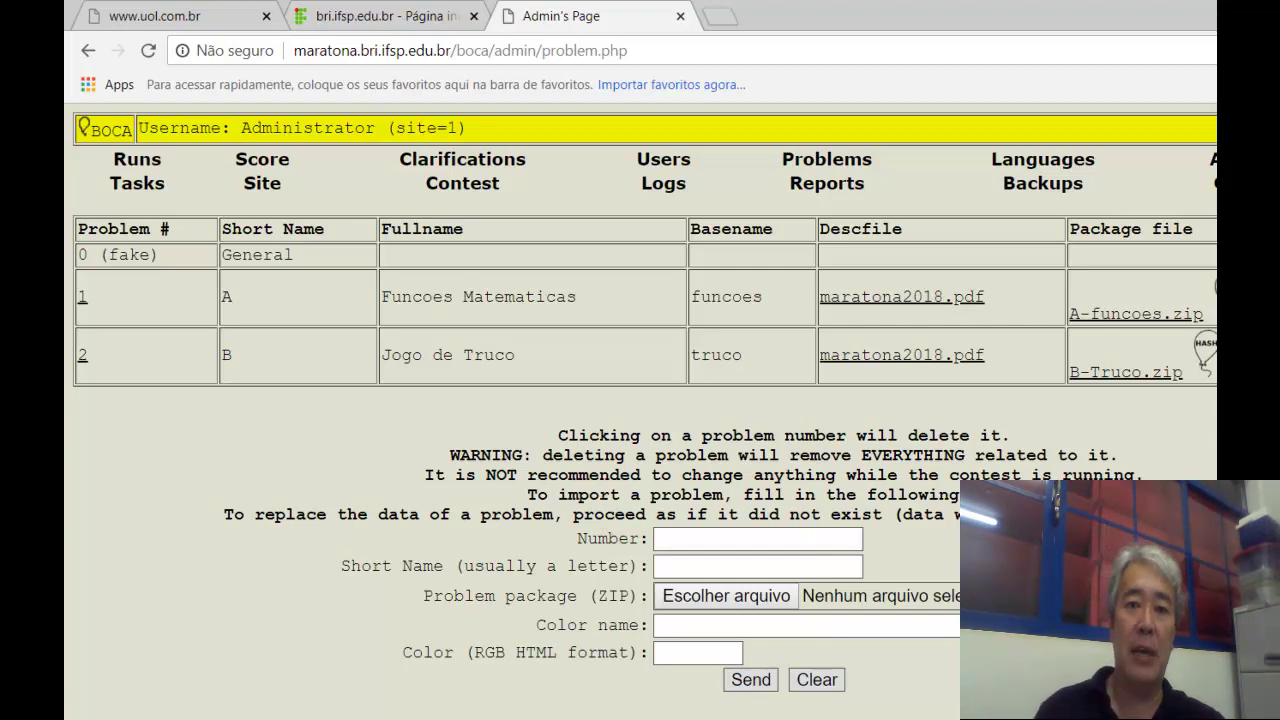
Open BOCA's Users page, scroll to its Import file field, then bring up the Boca folder.
click(664, 160)
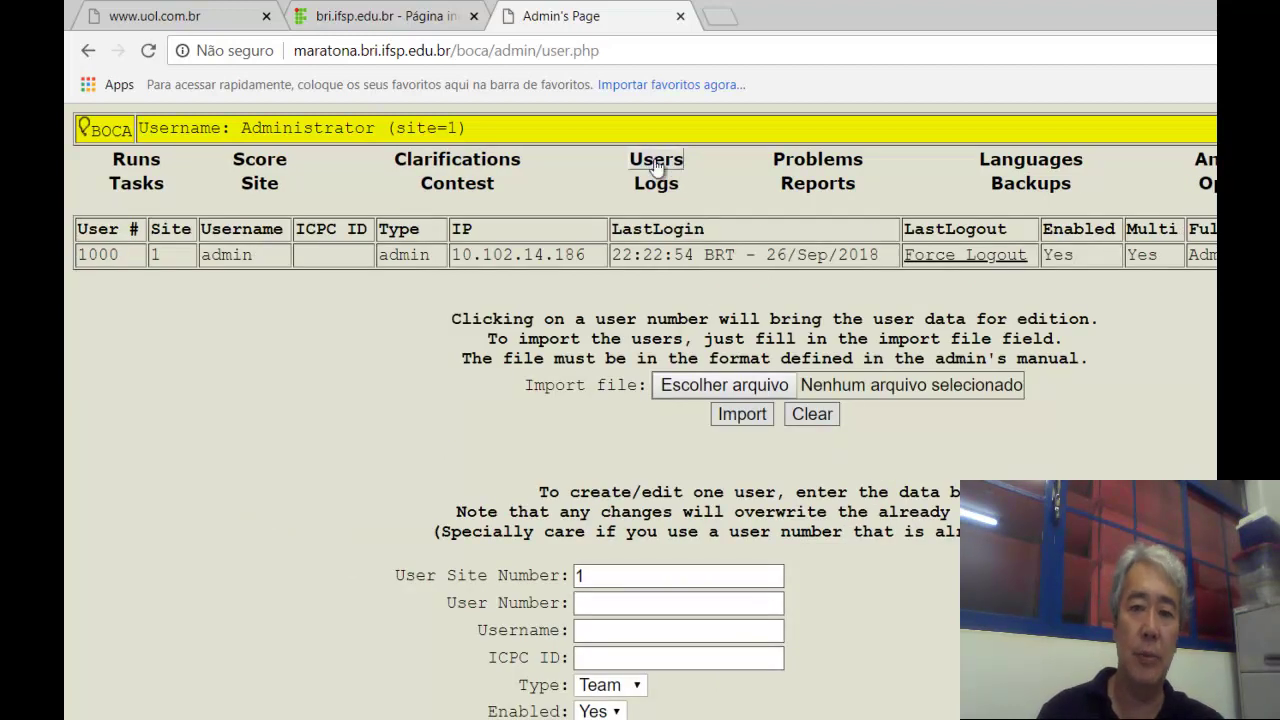
scroll(645, 411, down, 3)
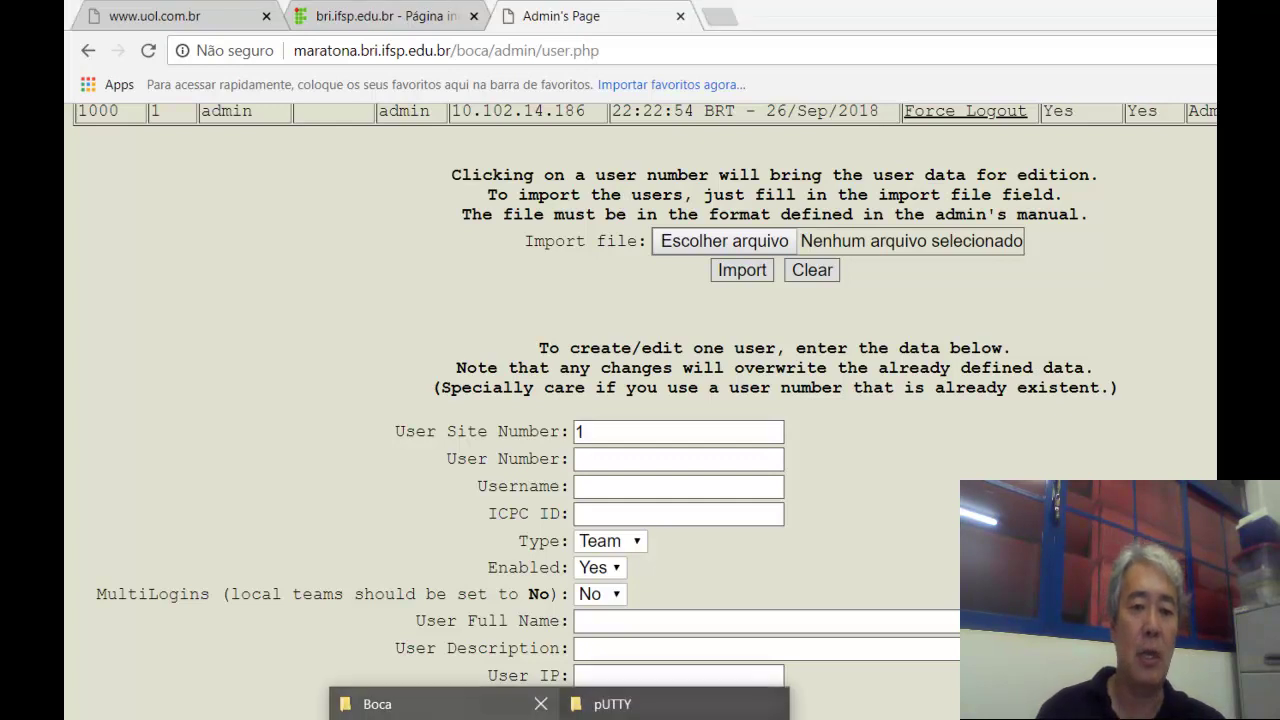
click(350, 700)
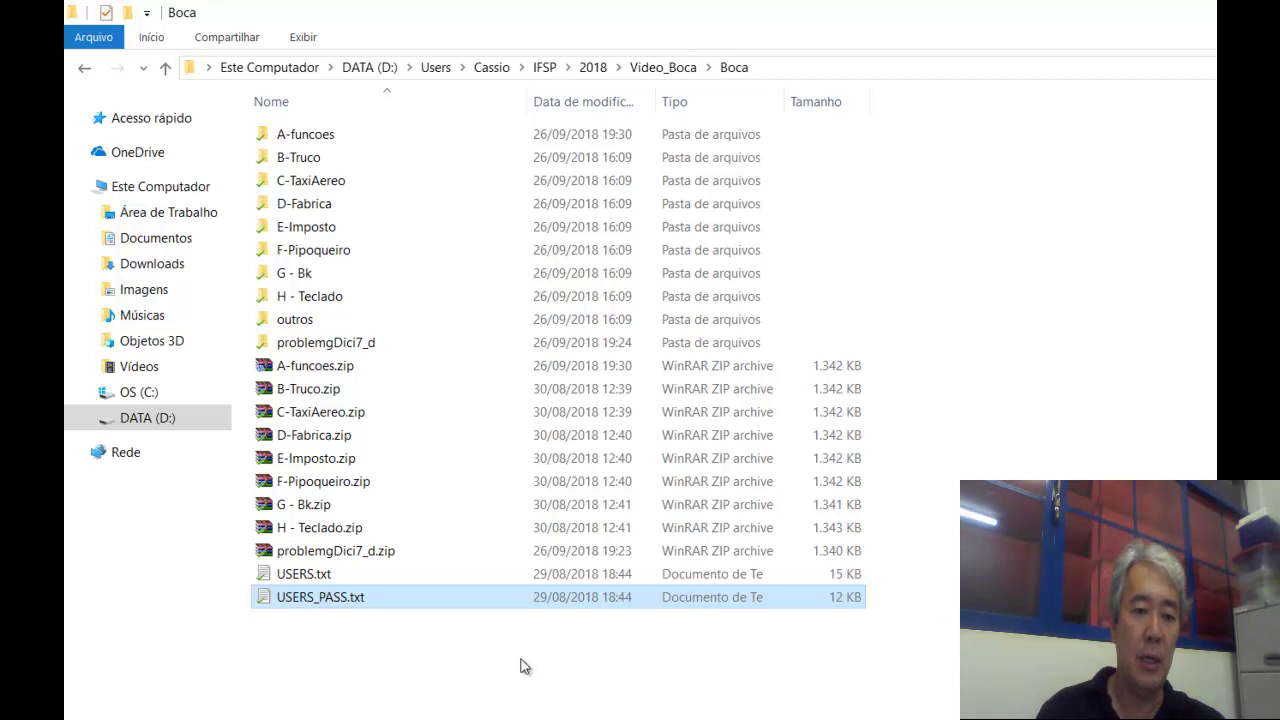
Open the Boca folder's USERS_PASS.txt in Notepad++ to view its user entries.
click(370, 604)
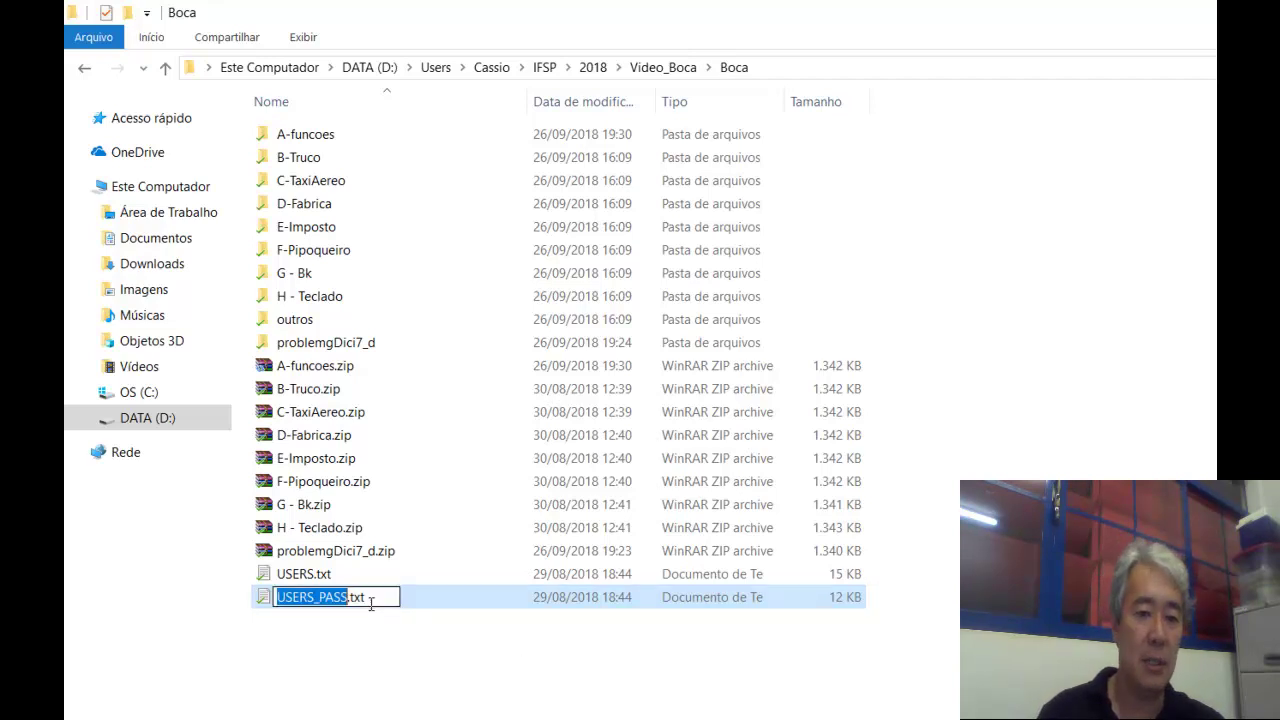
key(Right)
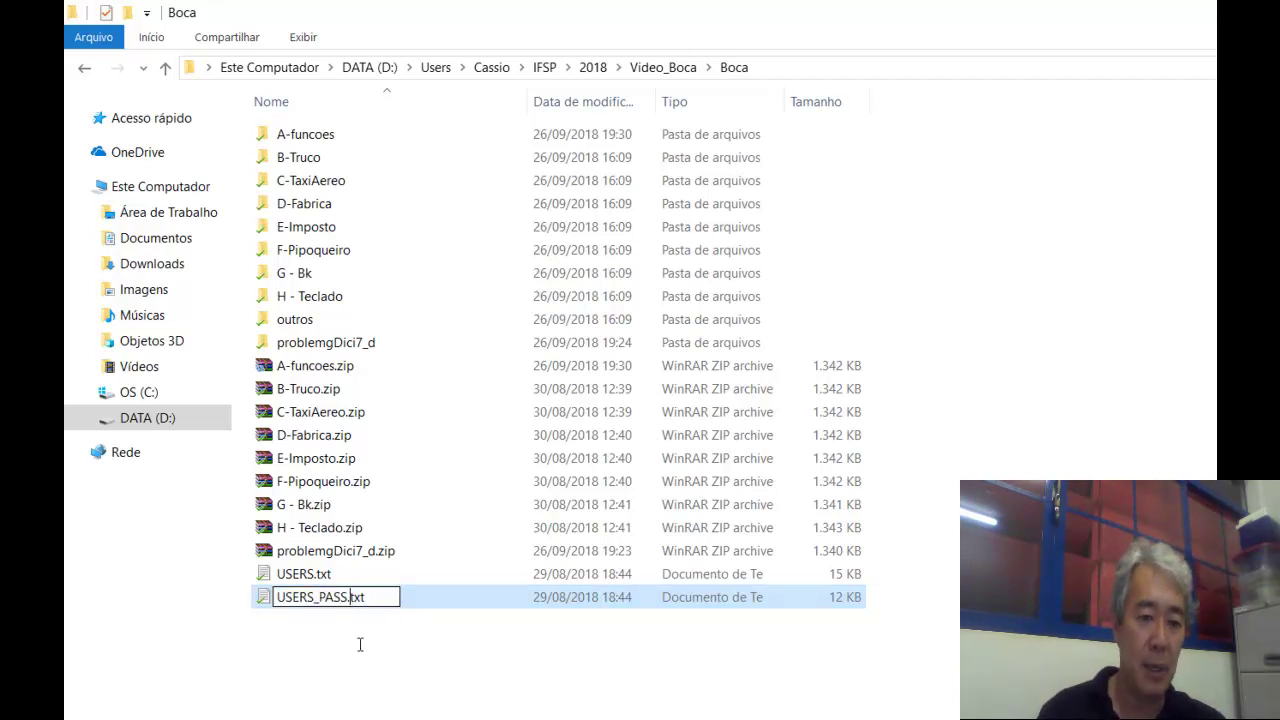
click(414, 706)
double_click(338, 601)
right_click(339, 600)
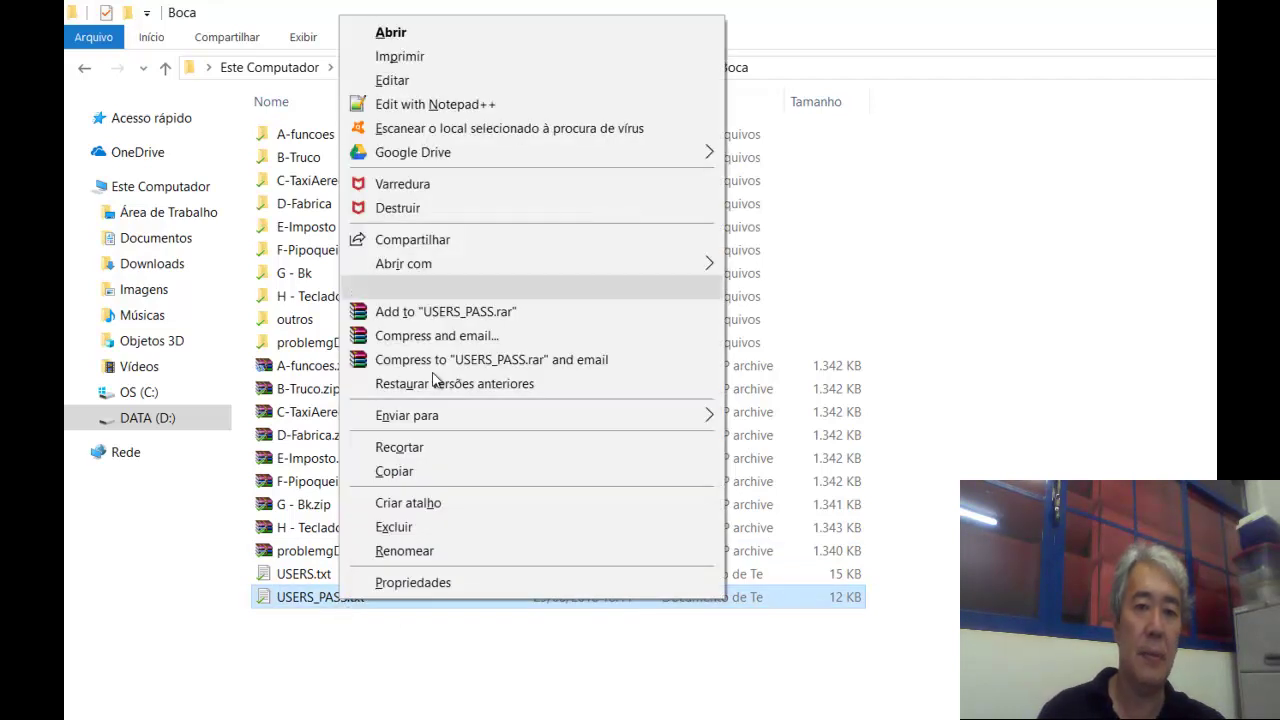
click(490, 106)
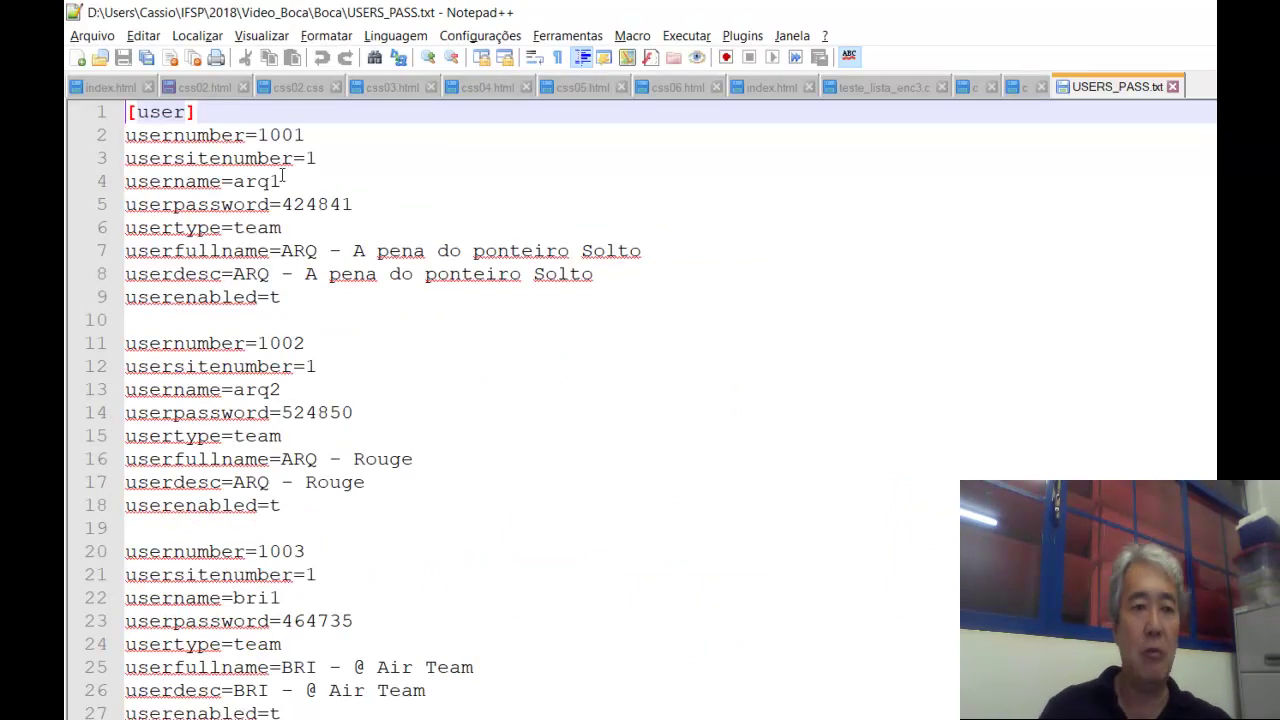
key(Down)
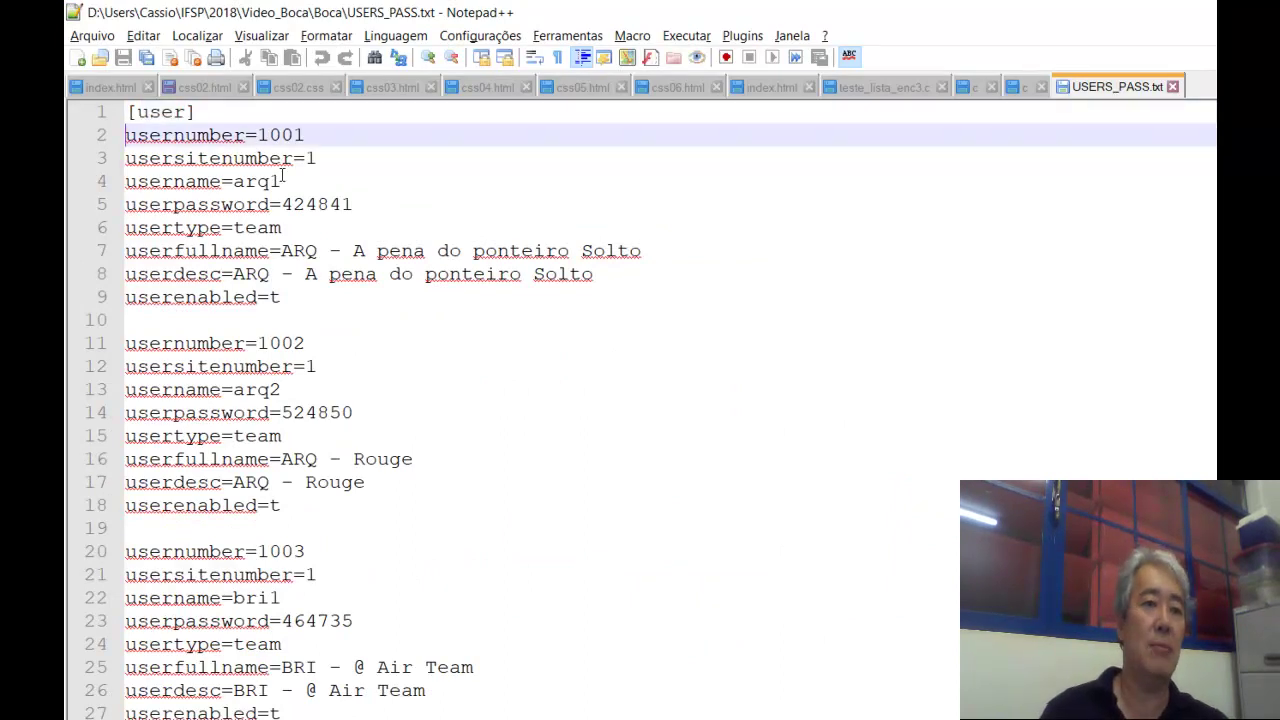
key(shift+Down)
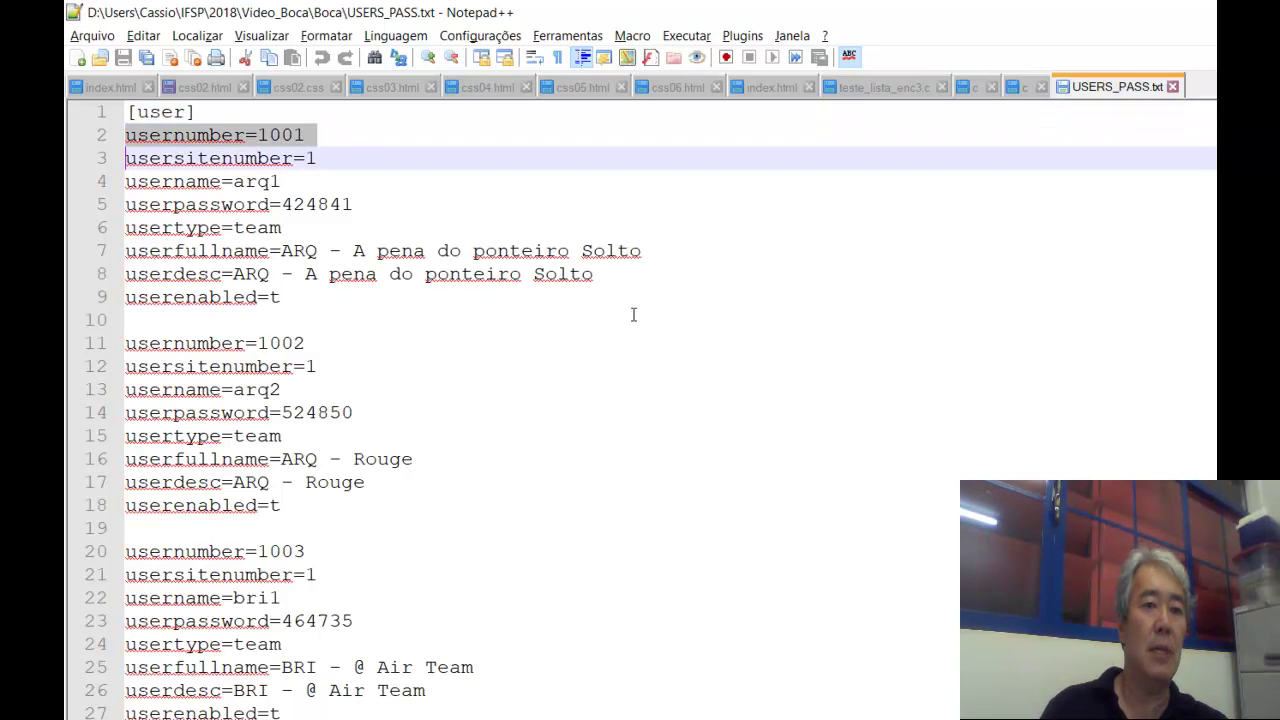
key(Down)
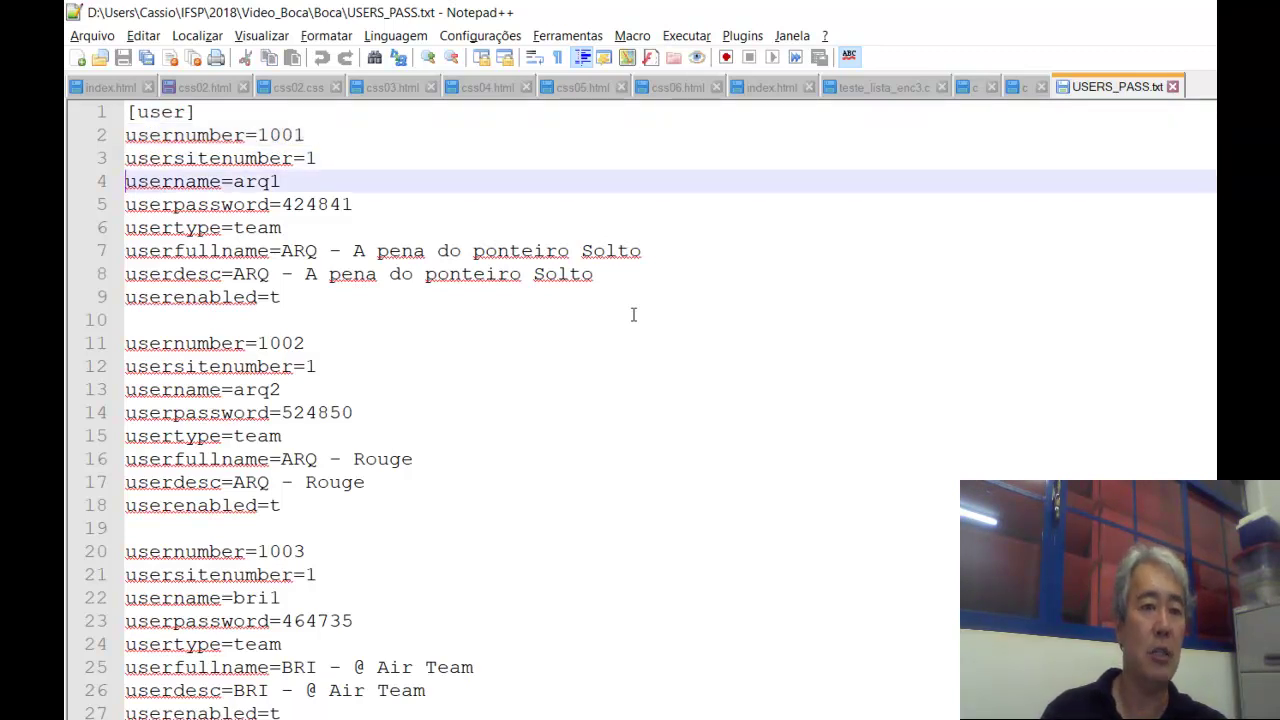
key(Down)
key(Up)
key(Up)
key(Down)
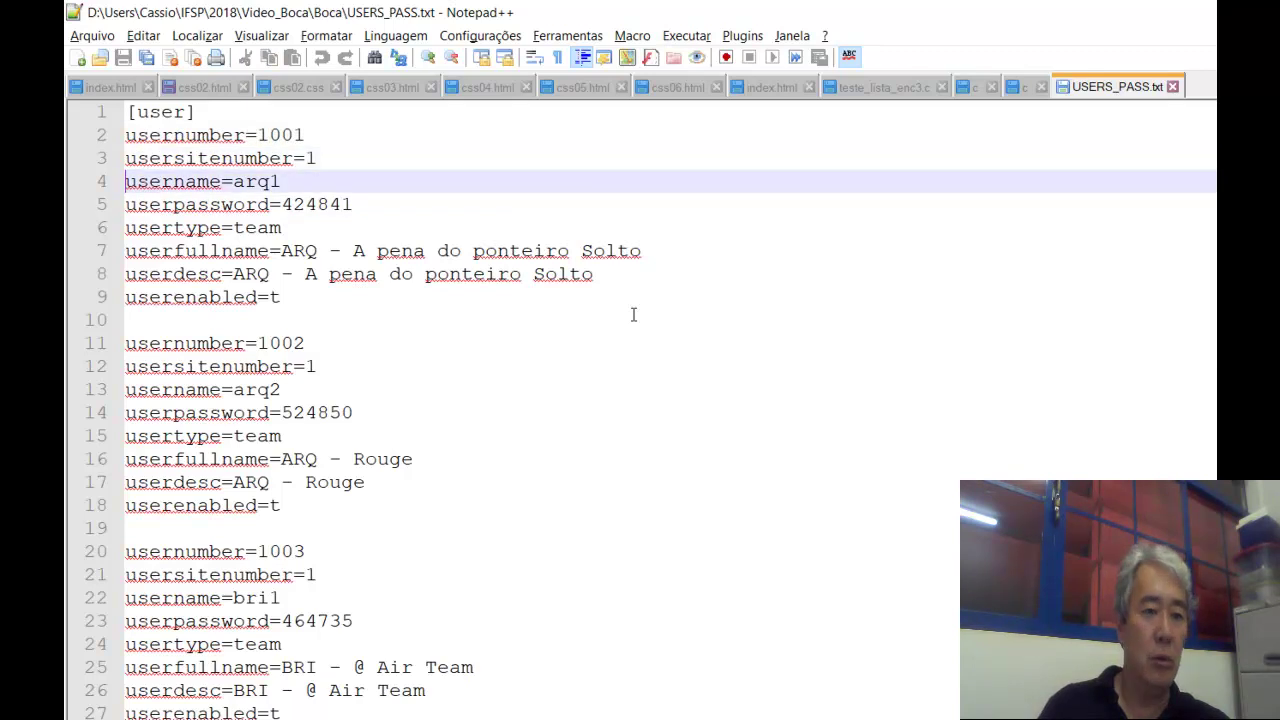
key(Up)
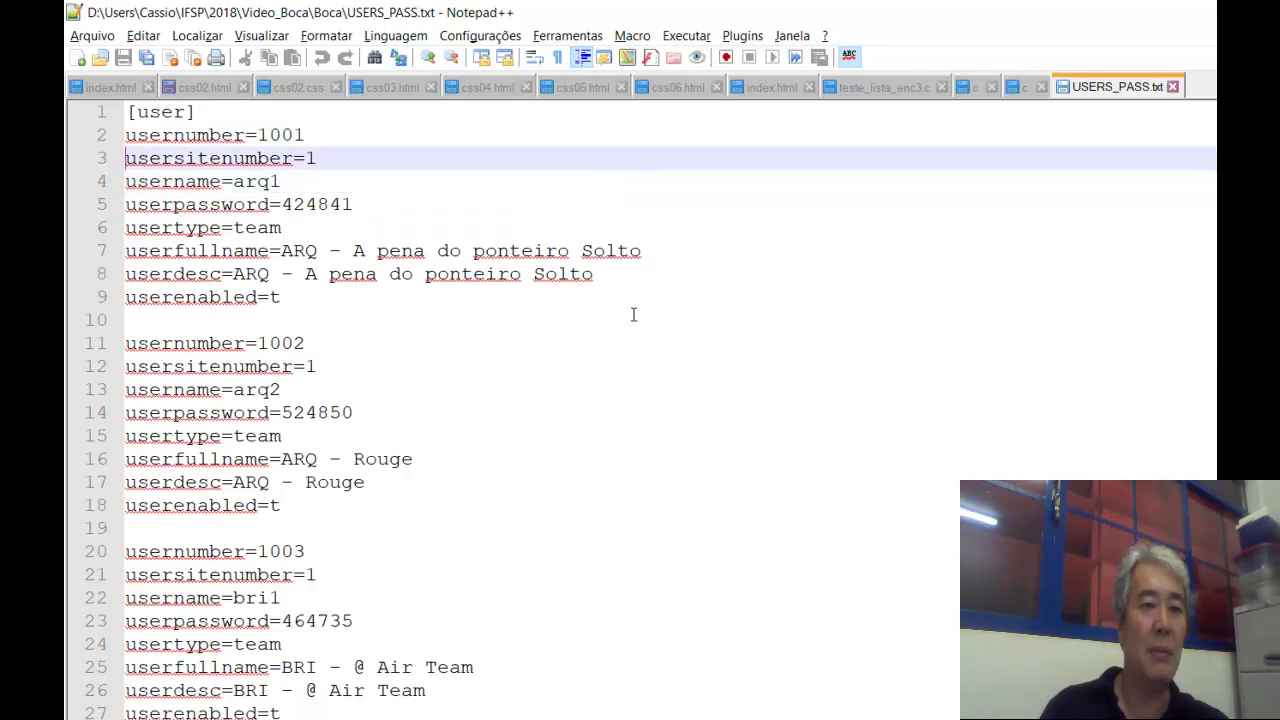
key(shift+Down)
key(Down)
key(Up)
key(shift+Down)
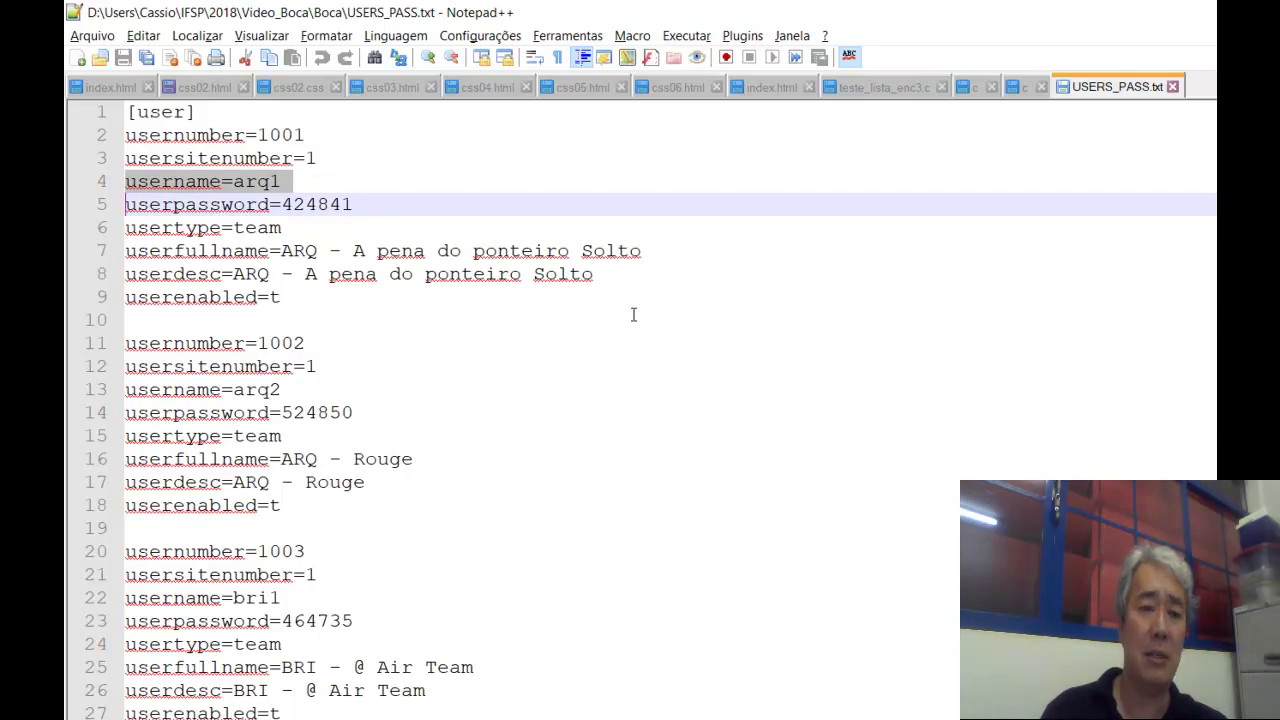
key(Down)
key(Up)
key(shift+Down)
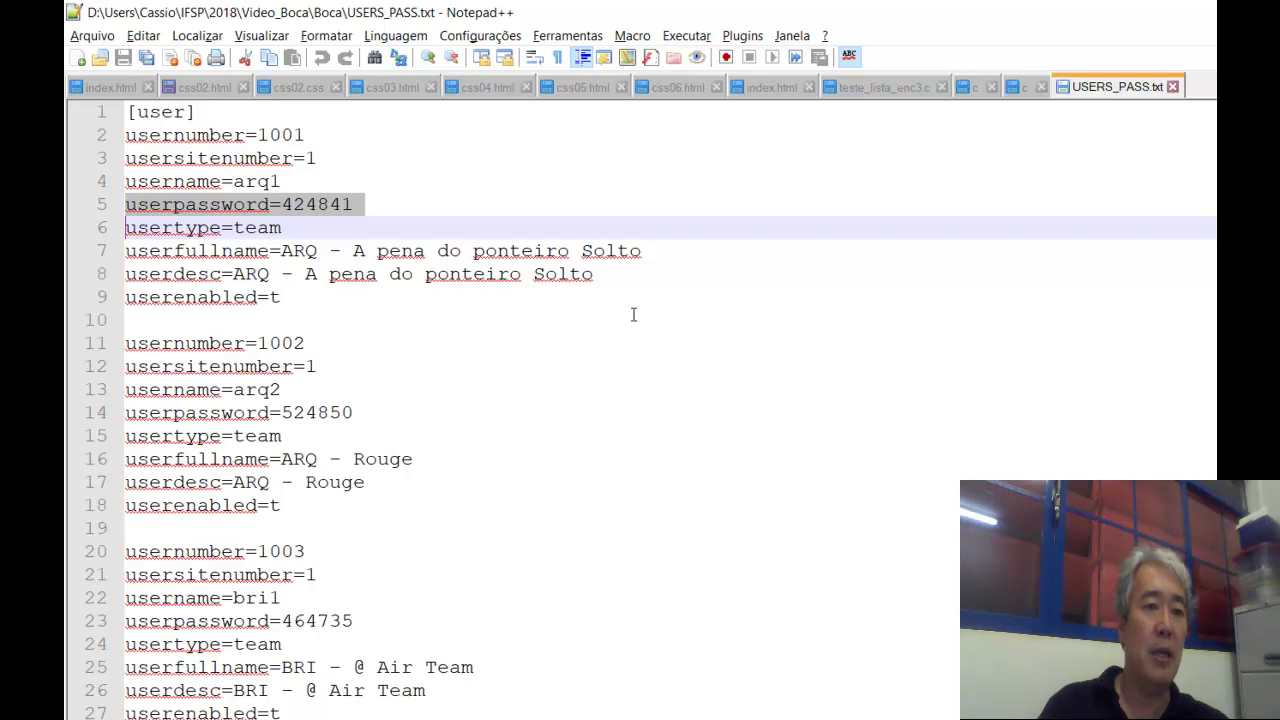
key(Down)
key(Up)
key(shift+Down)
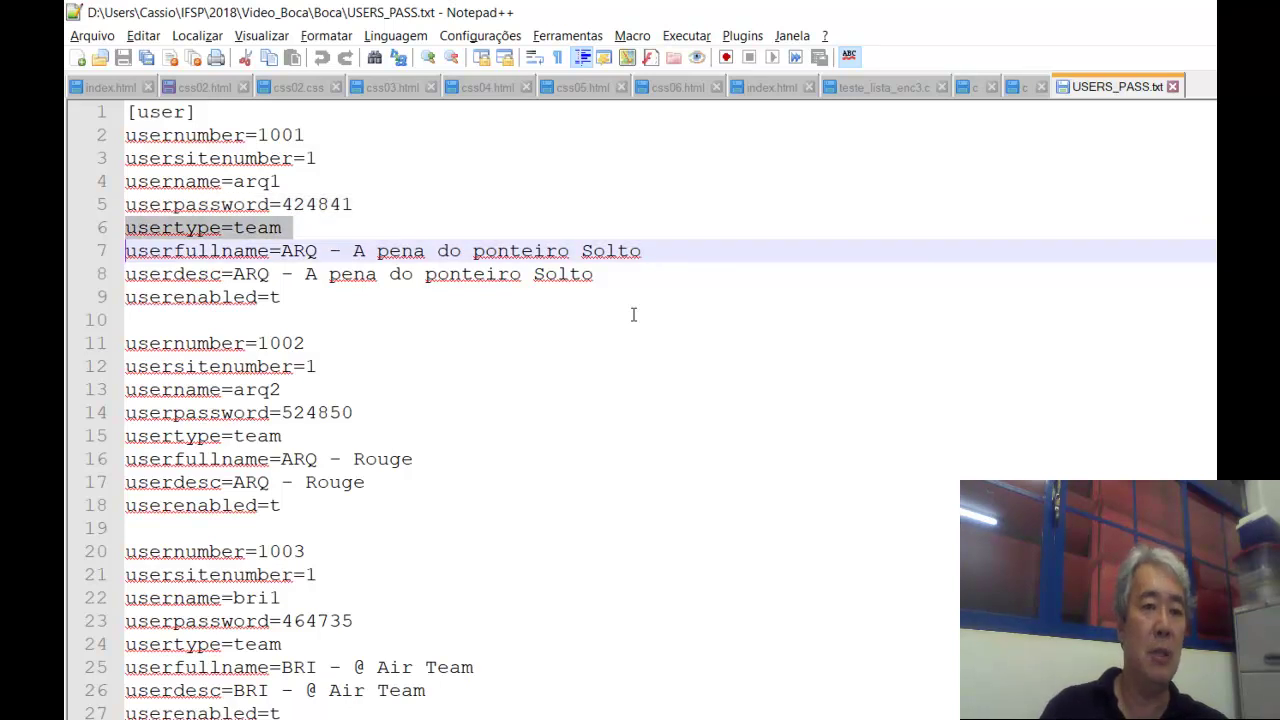
key(Down)
key(Up)
key(shift+Down)
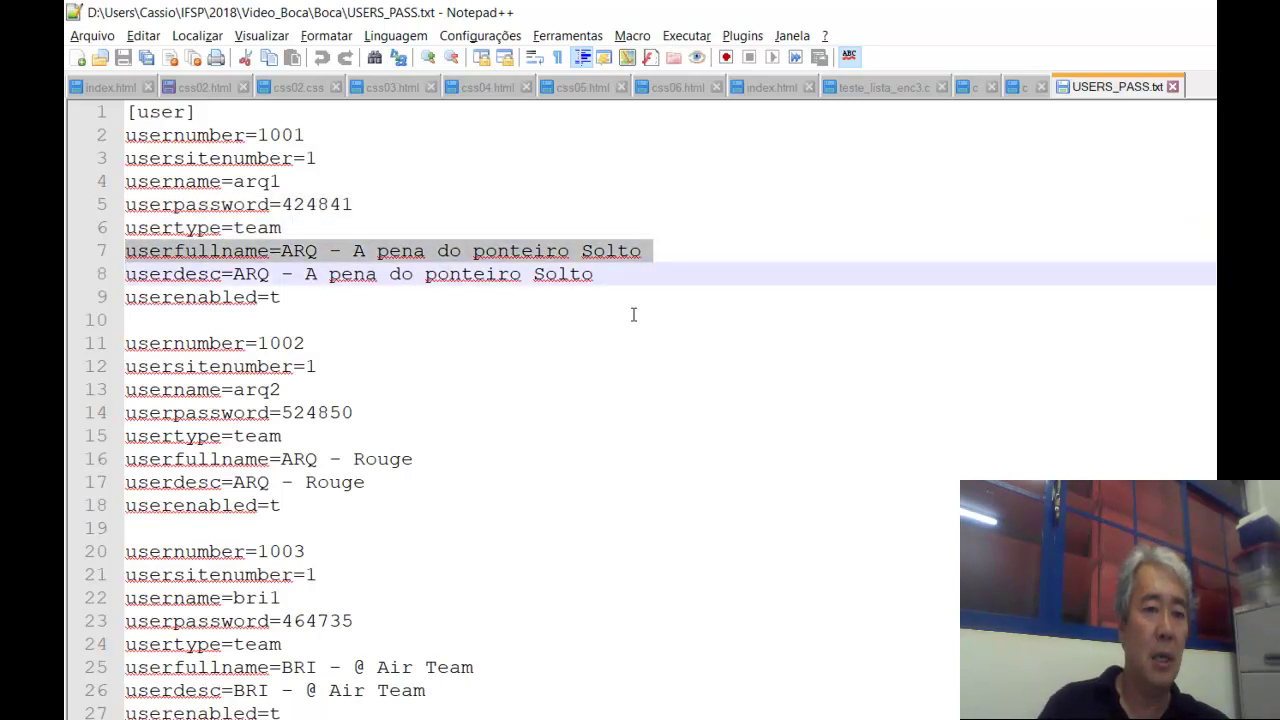
key(Down)
key(Up)
key(shift+Down)
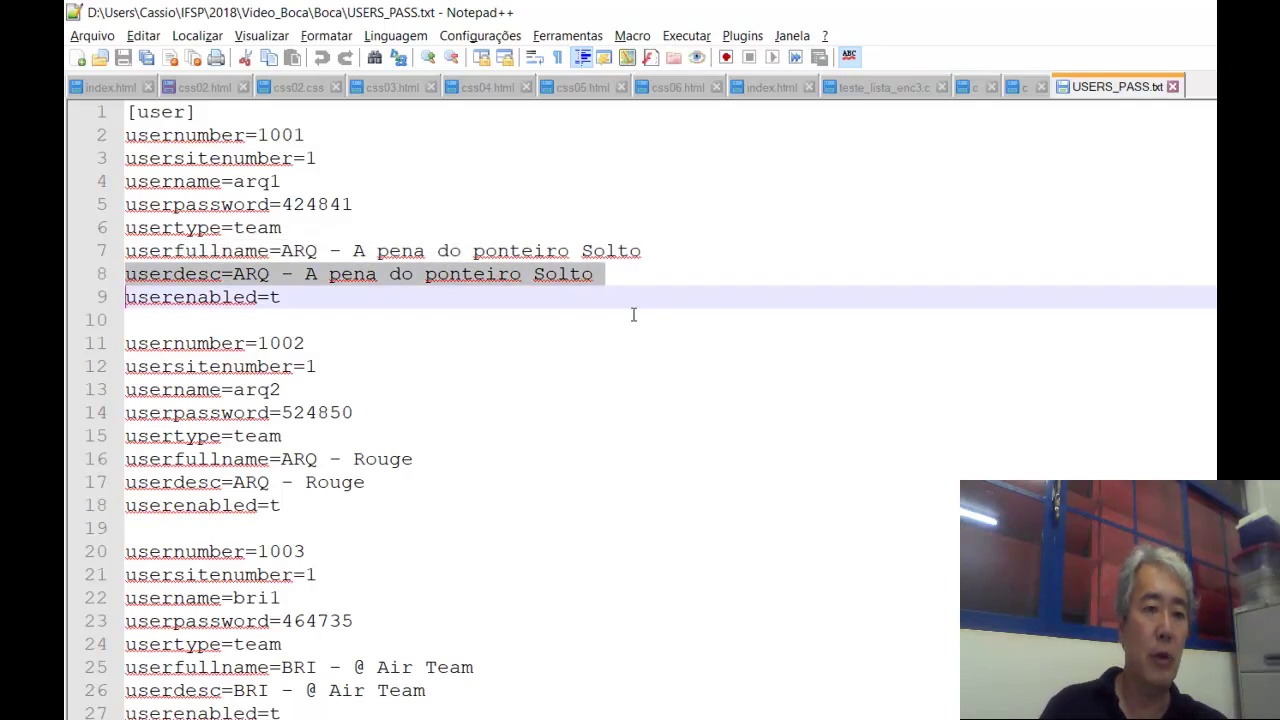
key(Up)
key(Up)
key(Up)
key(Up)
key(Up)
key(Up)
key(Up)
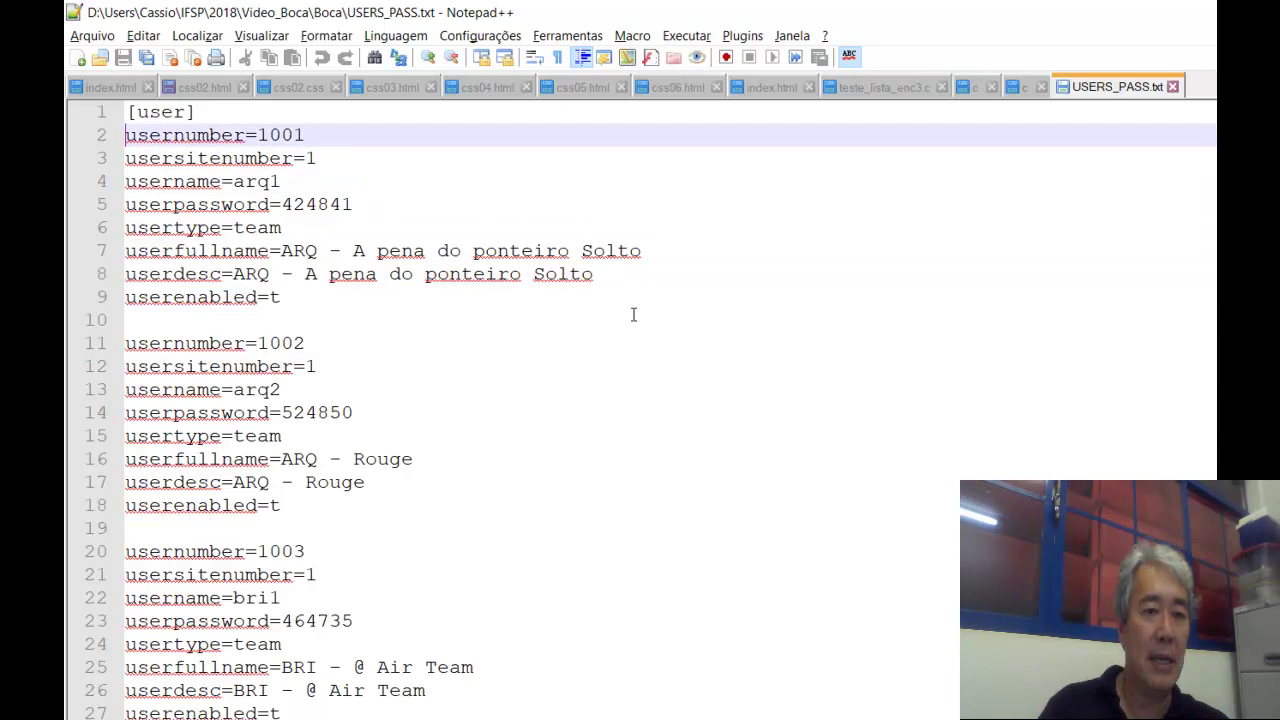
key(shift+Down)
key(shift+Down)
key(shift+Down)
key(shift+Down)
key(shift+Down)
key(shift+Down)
key(shift+Down)
key(shift+Down)
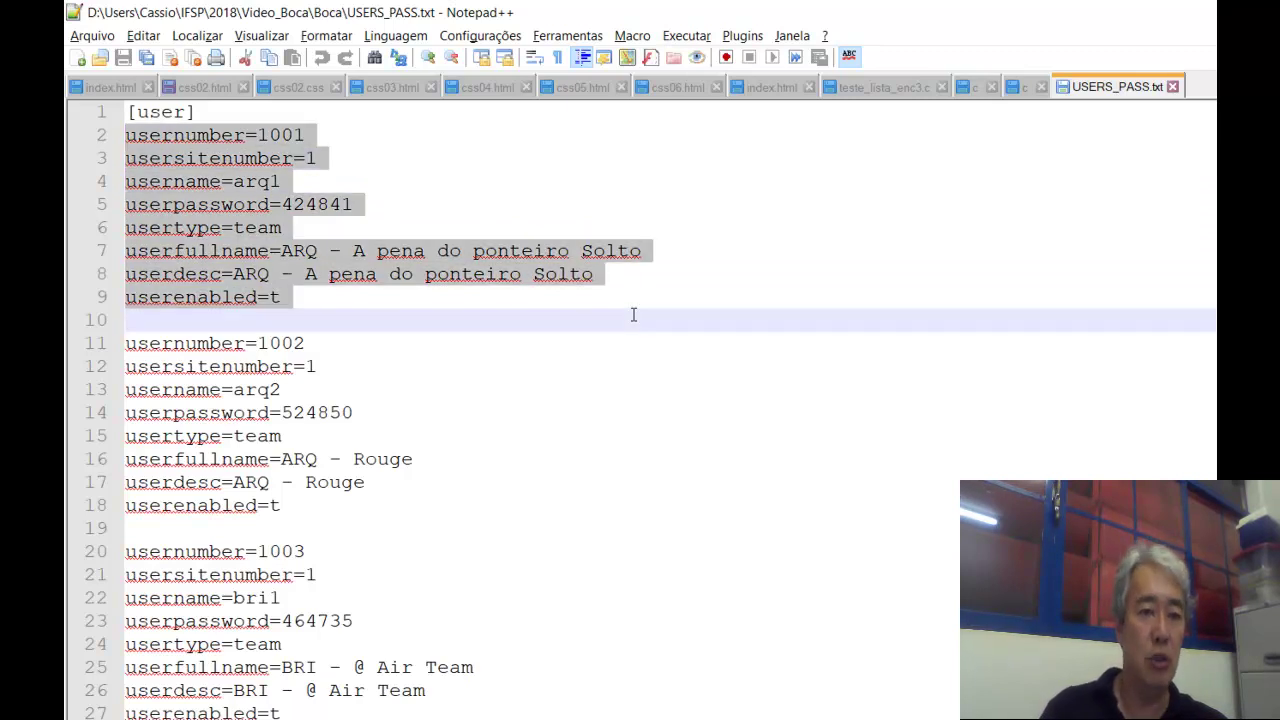
key(Down)
key(Down)
key(Up)
key(shift+Down)
key(shift+Down)
key(shift+Down)
key(shift+Down)
key(shift+Down)
key(shift+Down)
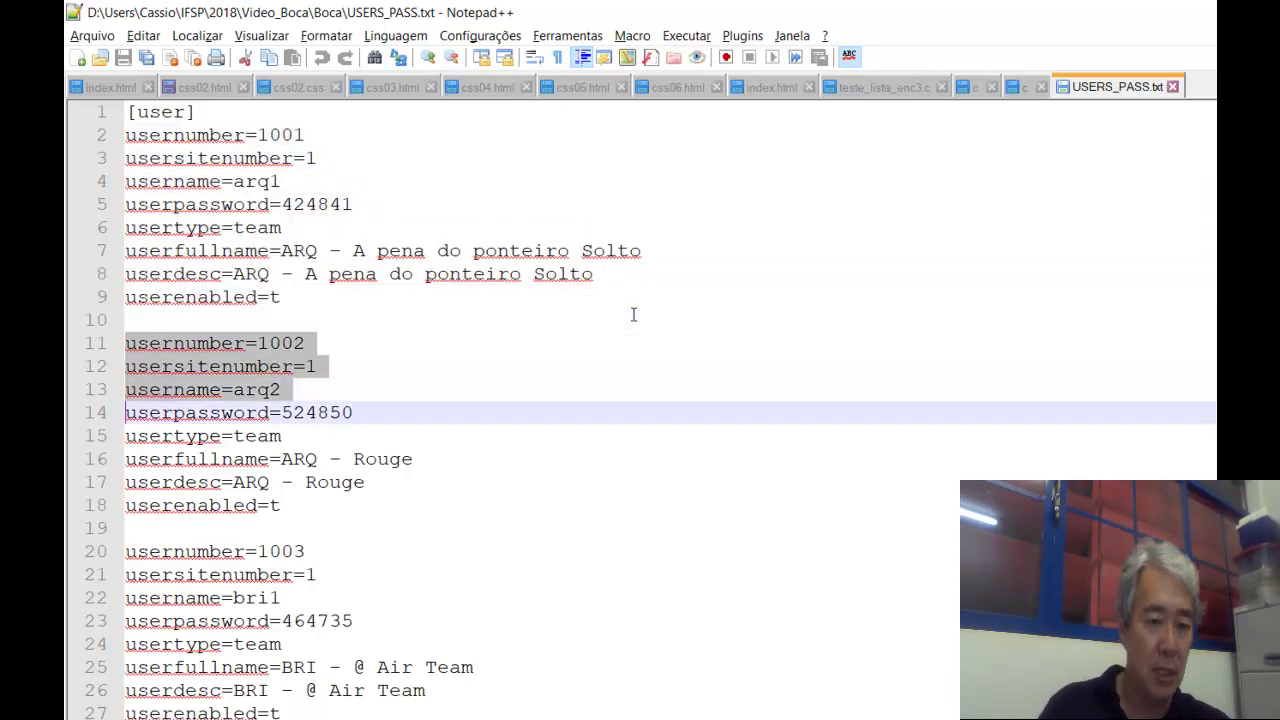
key(shift+Down)
key(shift+Down)
key(Down)
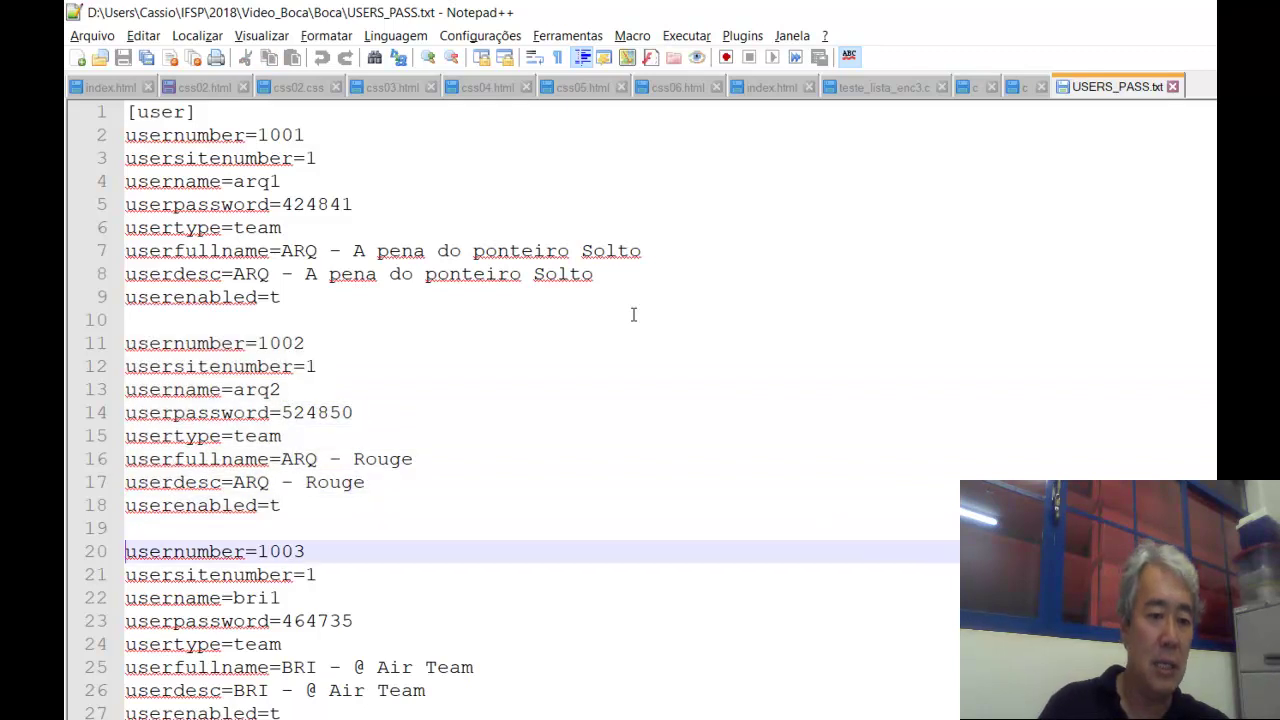
key(Down)
scroll(633, 315, down, 8)
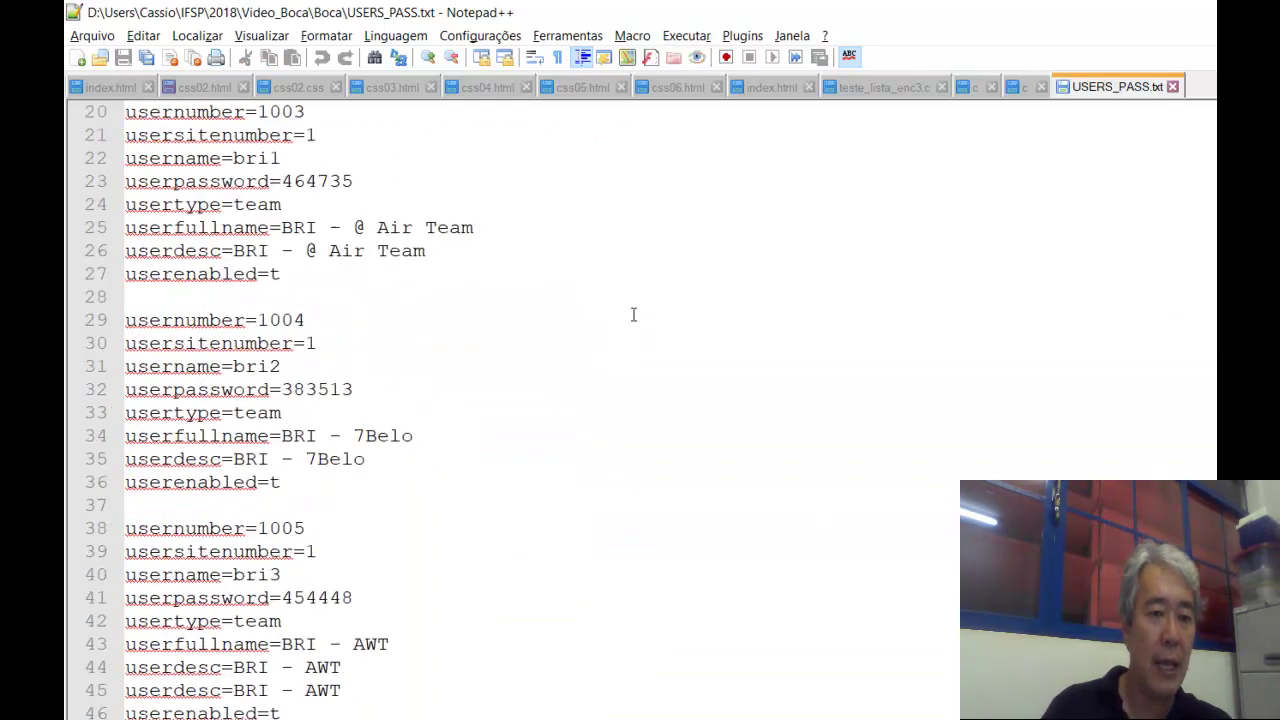
scroll(633, 315, down, 20)
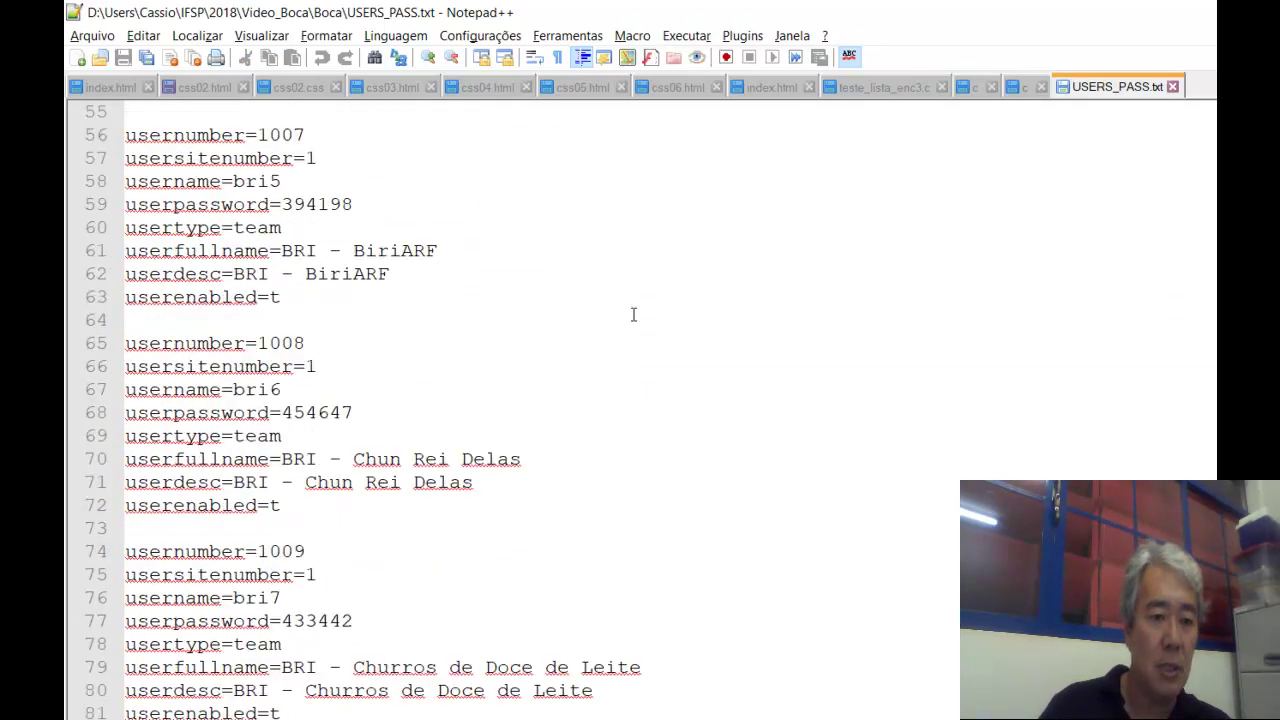
scroll(633, 315, down, 20)
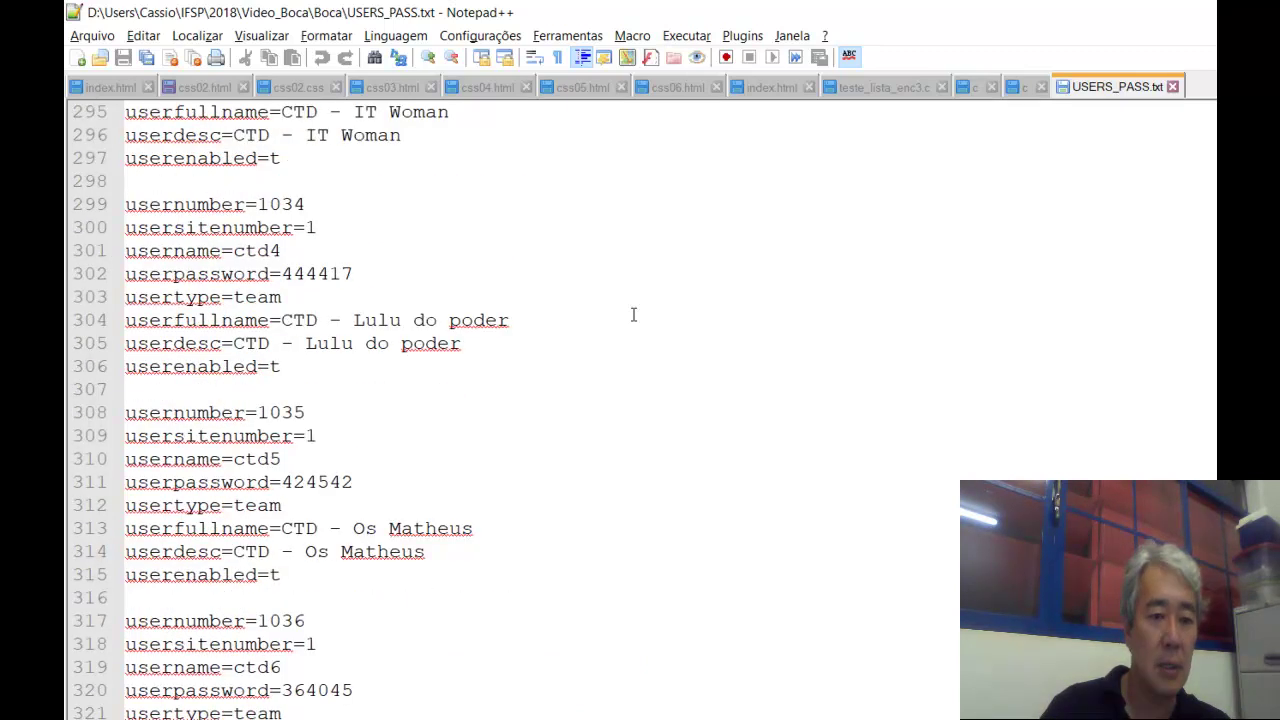
scroll(633, 315, down, 10)
scroll(633, 315, down, 10)
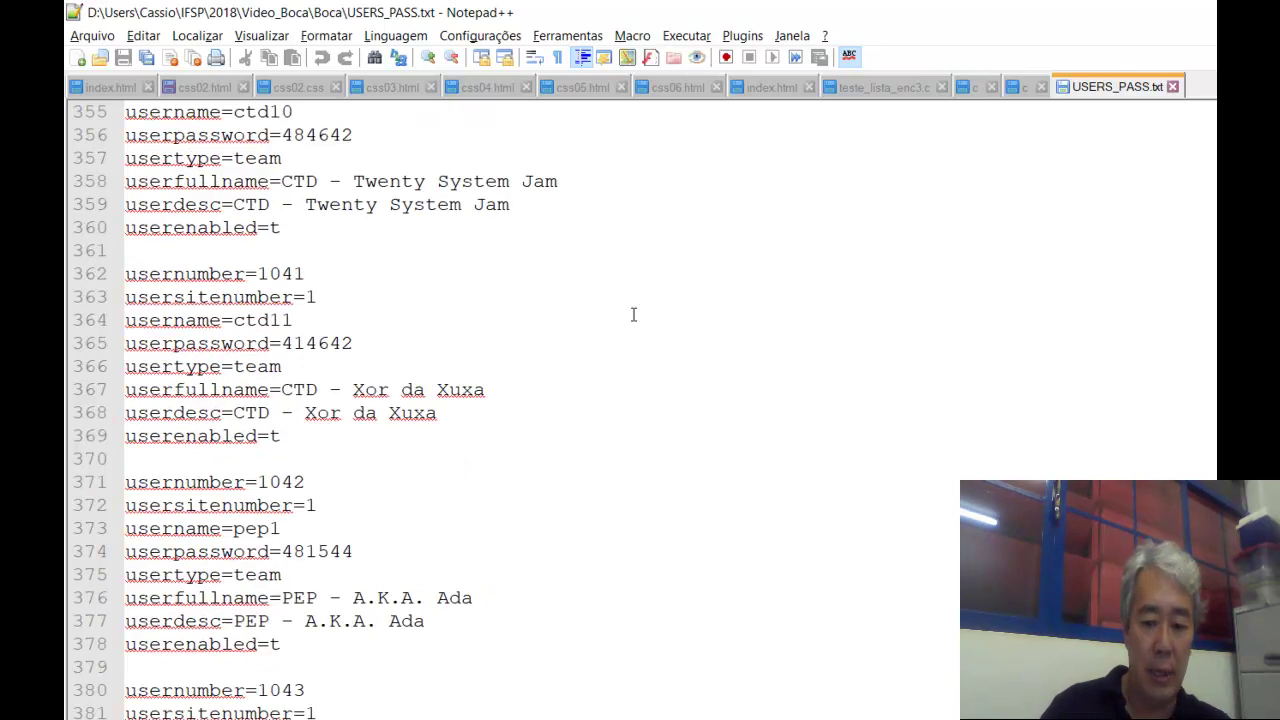
scroll(633, 315, down, 9)
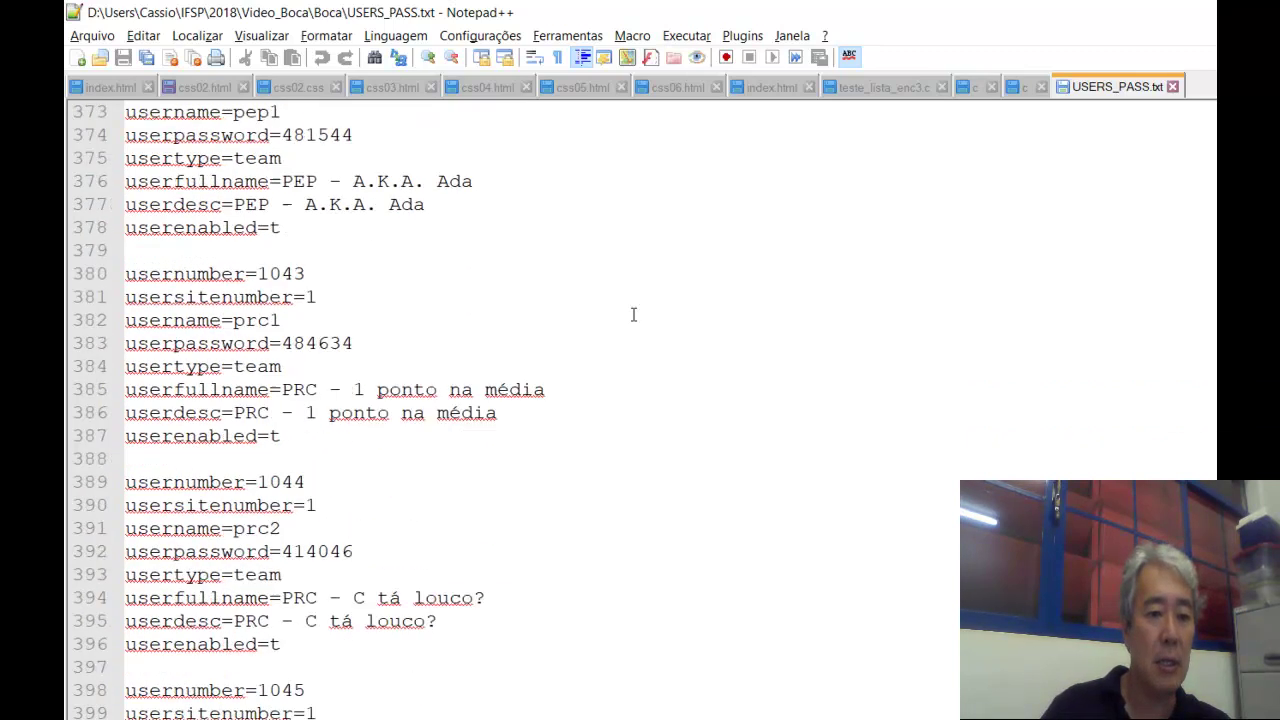
scroll(633, 315, down, 3)
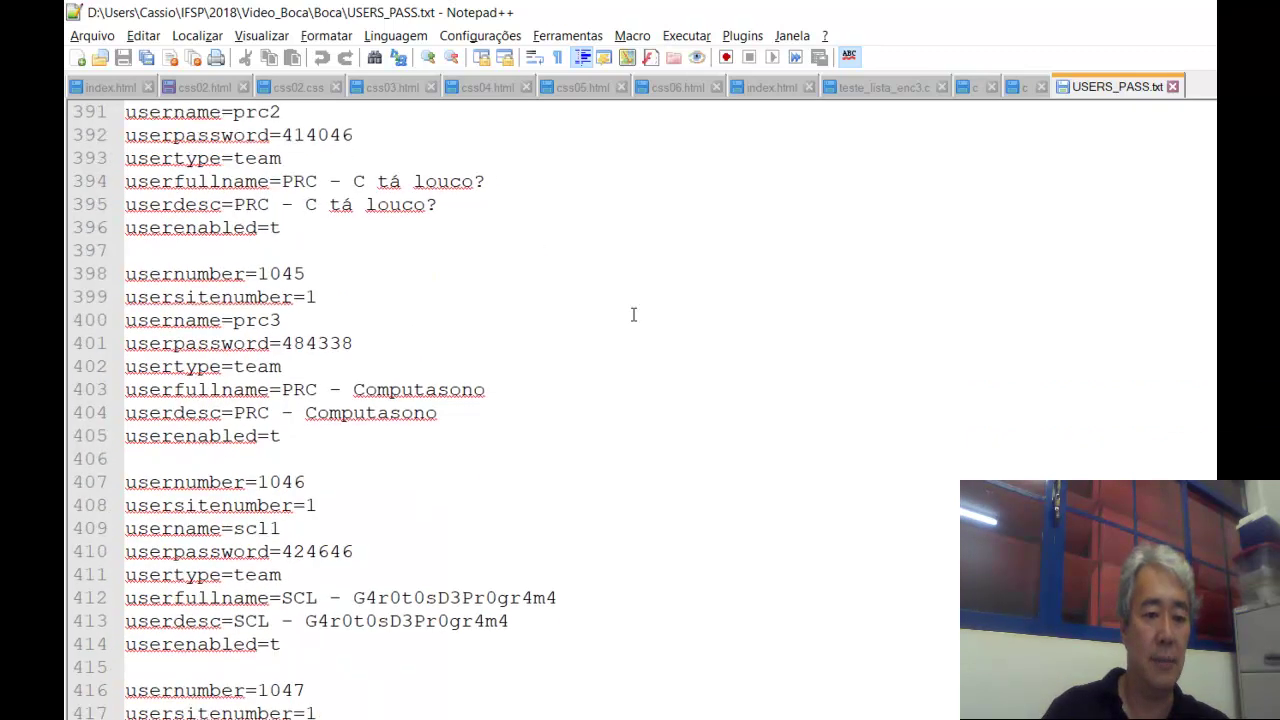
scroll(633, 315, down, 6)
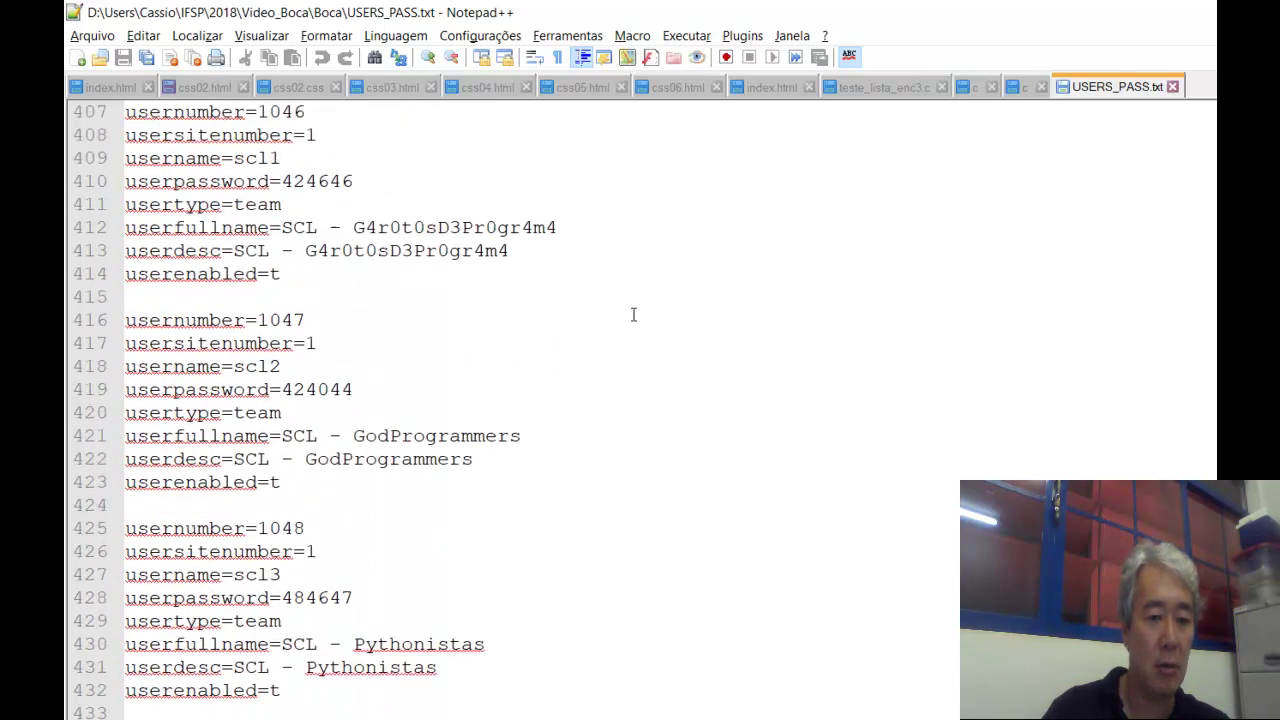
scroll(633, 315, down, 2)
key(Up)
key(Up)
key(Up)
key(Up)
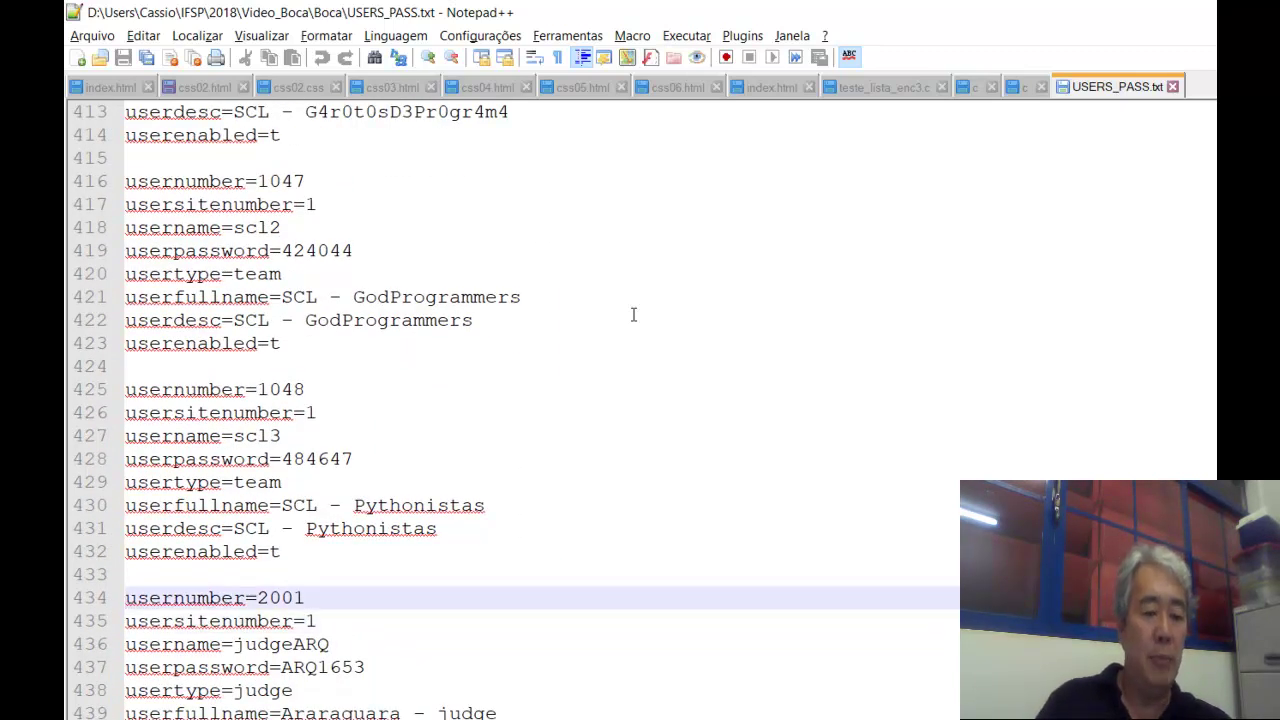
key(shift+Down)
key(shift+Down)
key(shift+Down)
key(shift+Down)
key(shift+Down)
key(shift+Down)
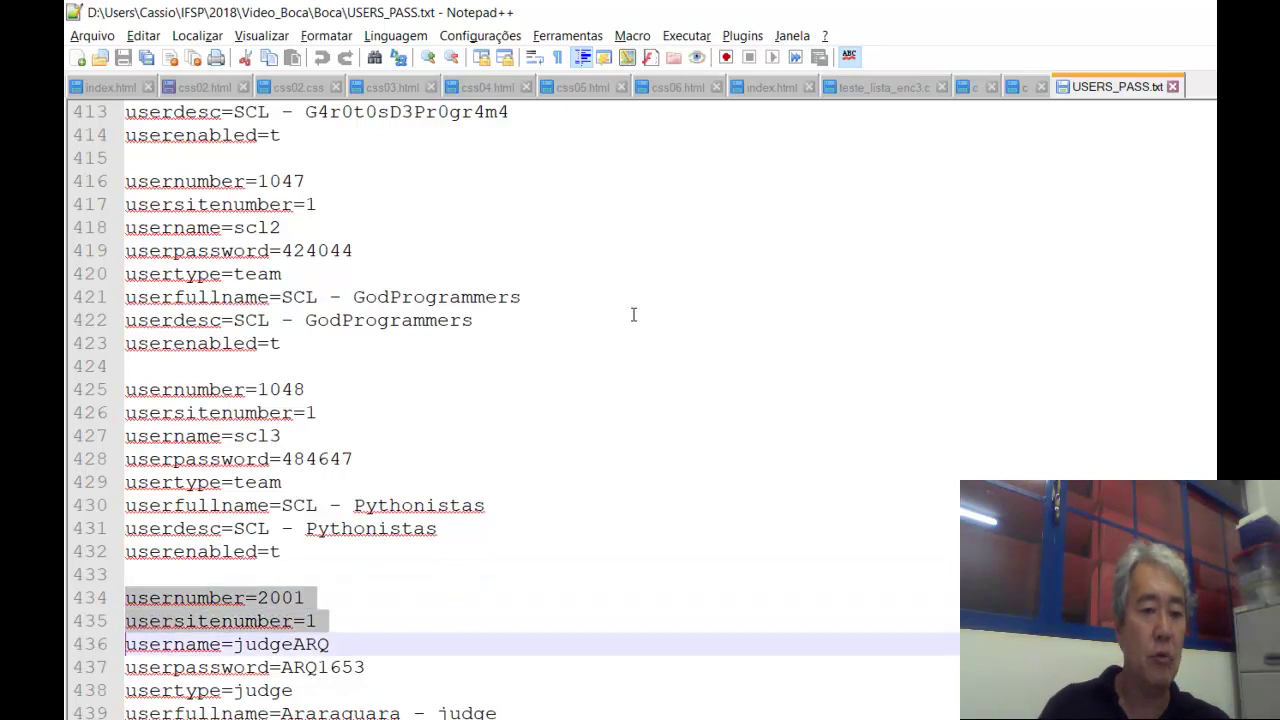
key(Up)
key(Up)
key(Up)
key(Up)
key(Up)
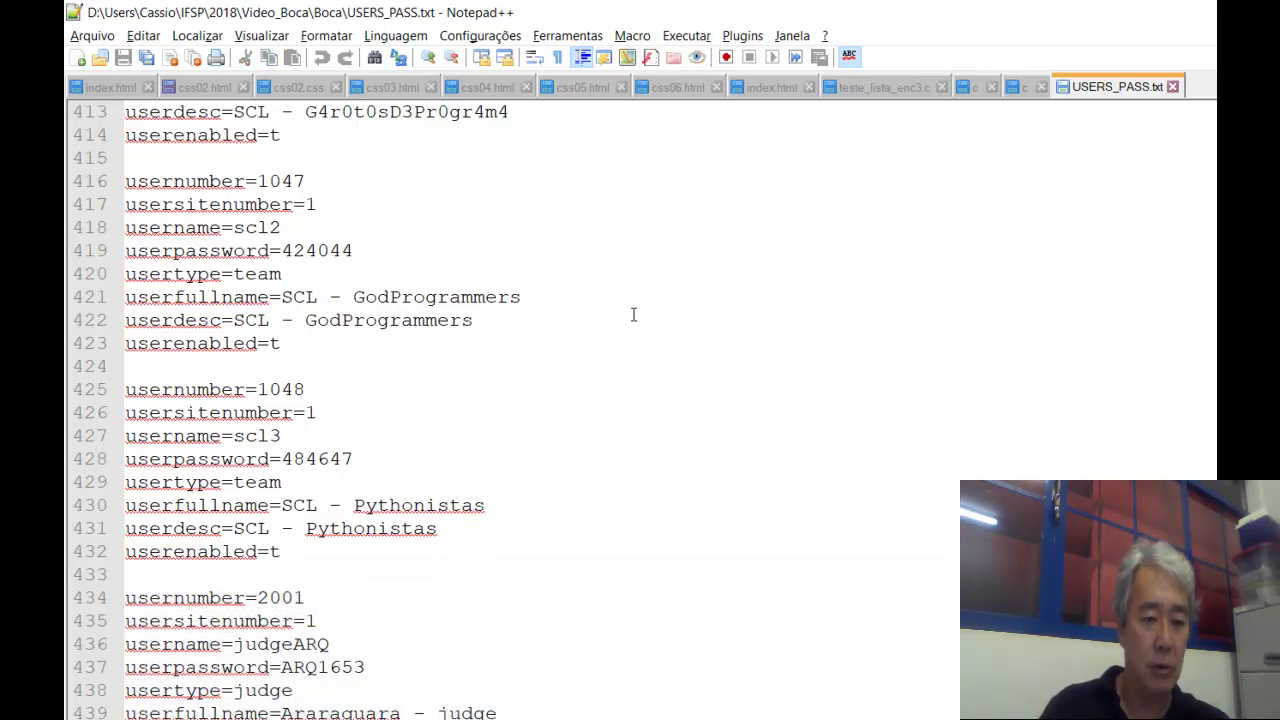
key(Down)
key(Down)
key(Down)
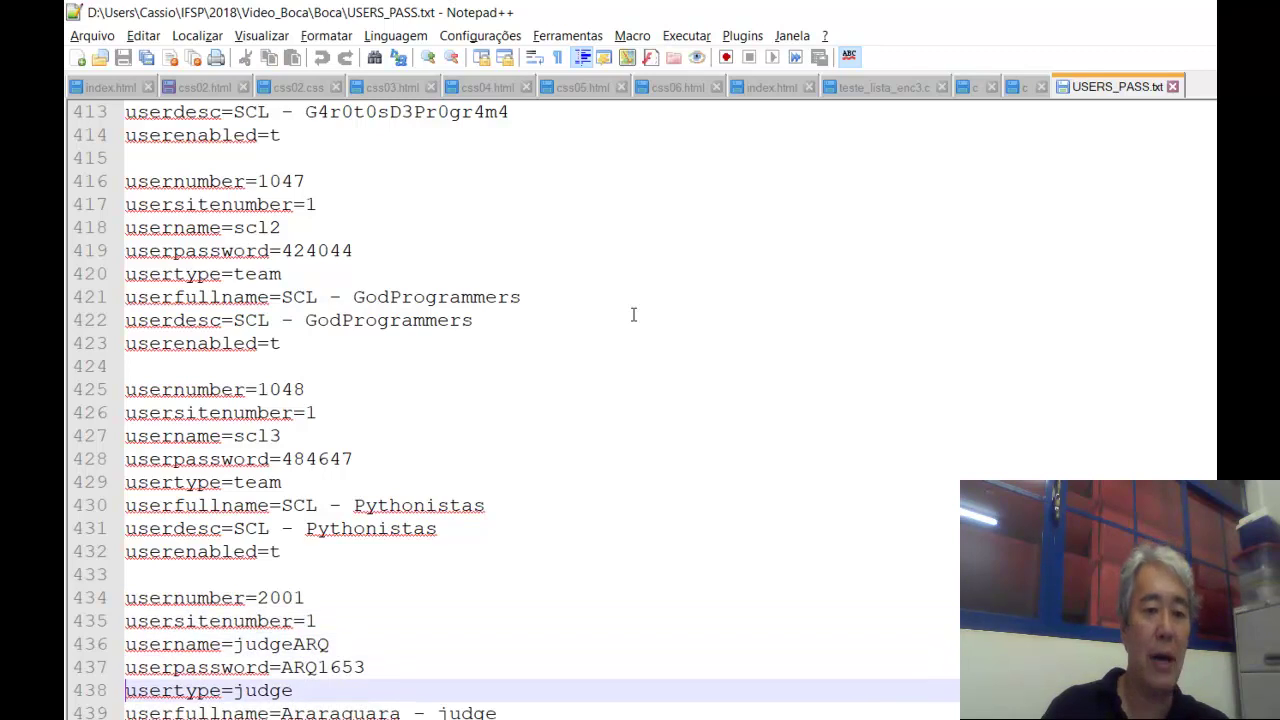
key(shift+Down)
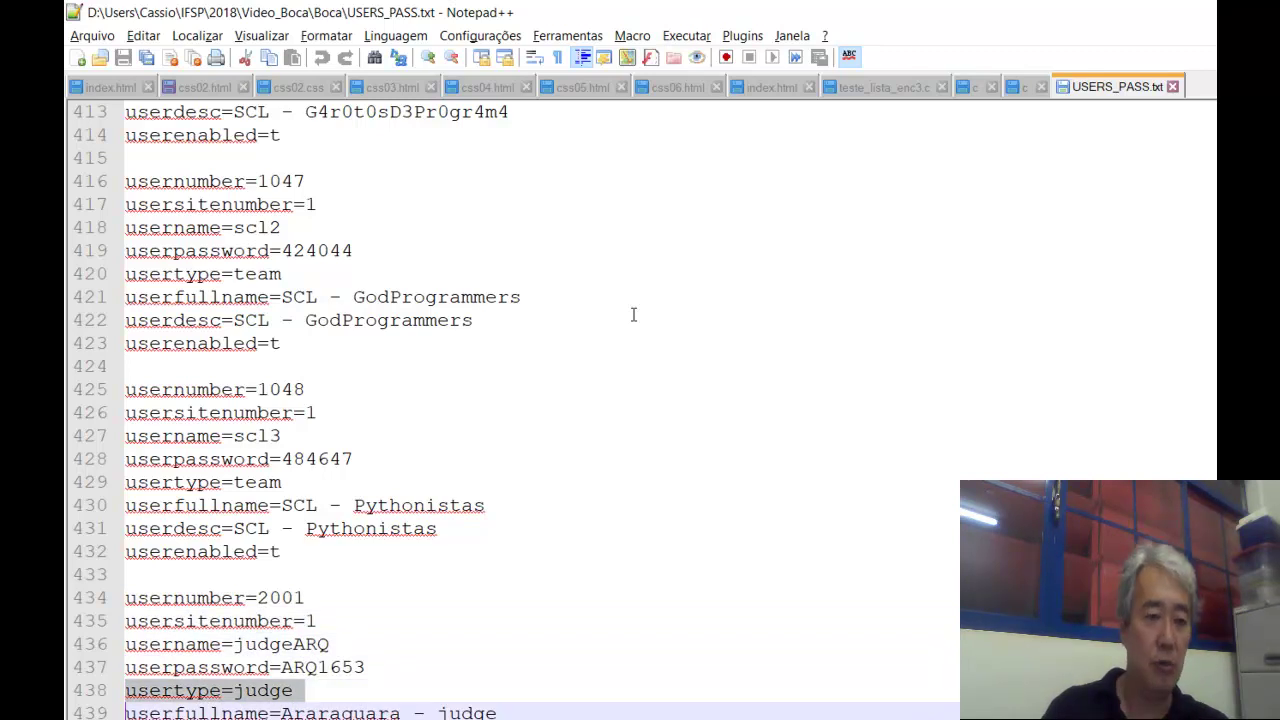
key(Up)
key(Up)
key(Up)
key(Up)
key(Up)
key(shift+Down)
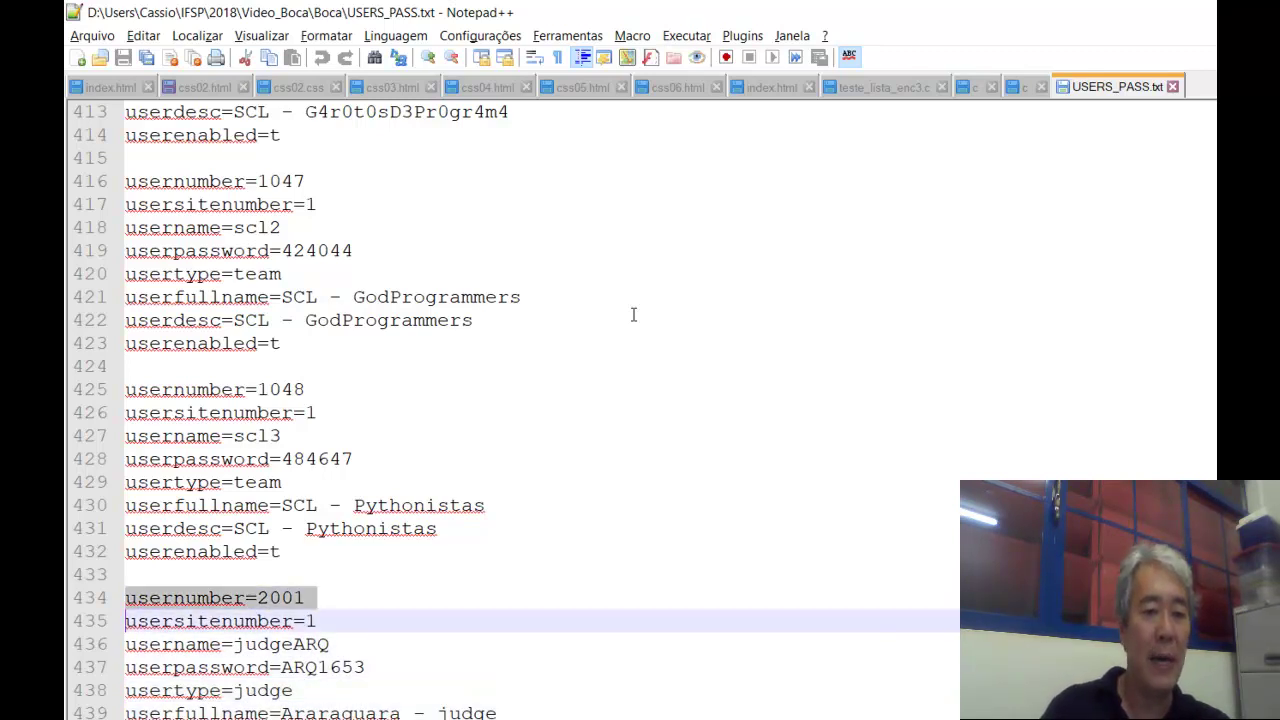
key(shift+Down)
key(shift+Down)
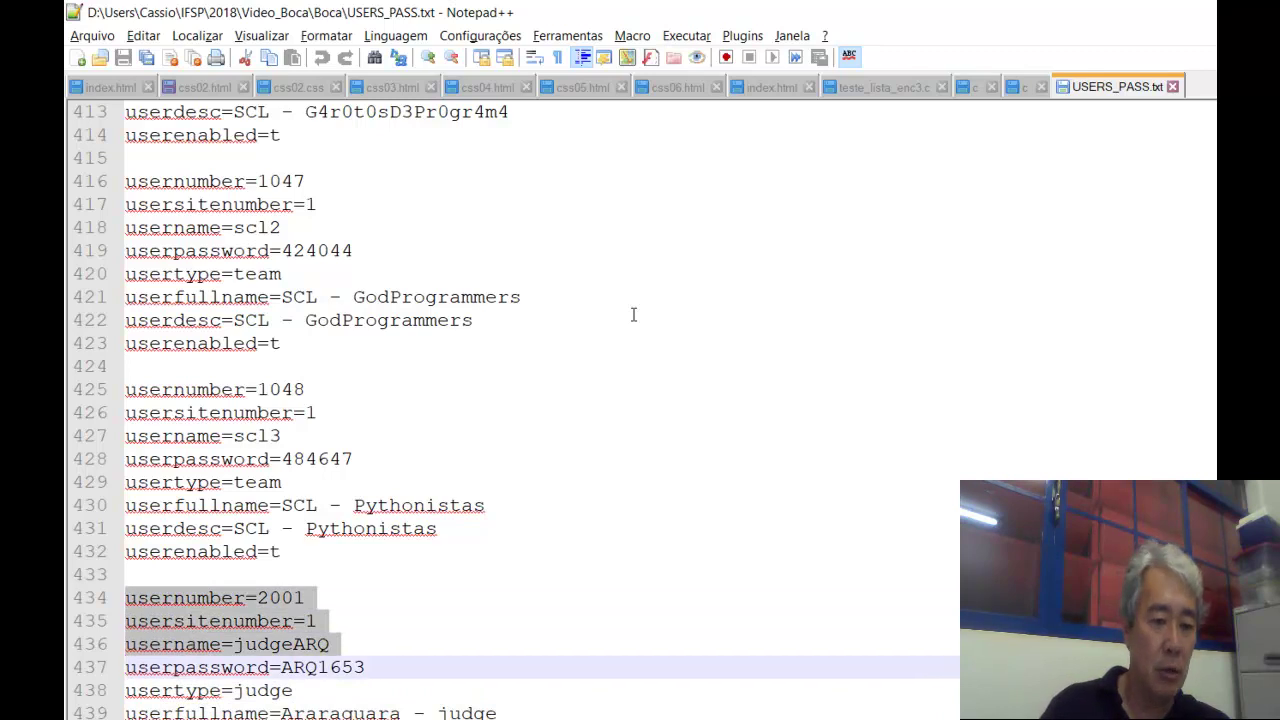
key(Up)
key(Up)
key(Down)
key(shift+Down)
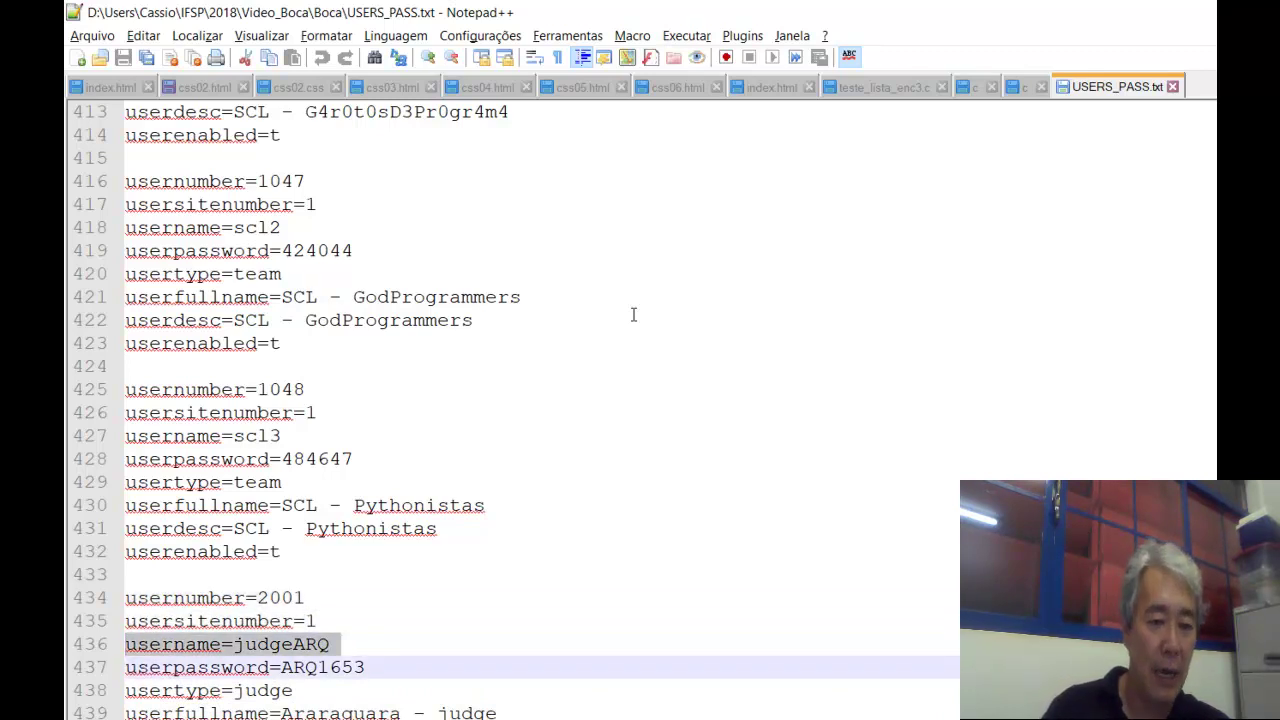
key(Down)
key(Up)
key(shift+Down)
key(Down)
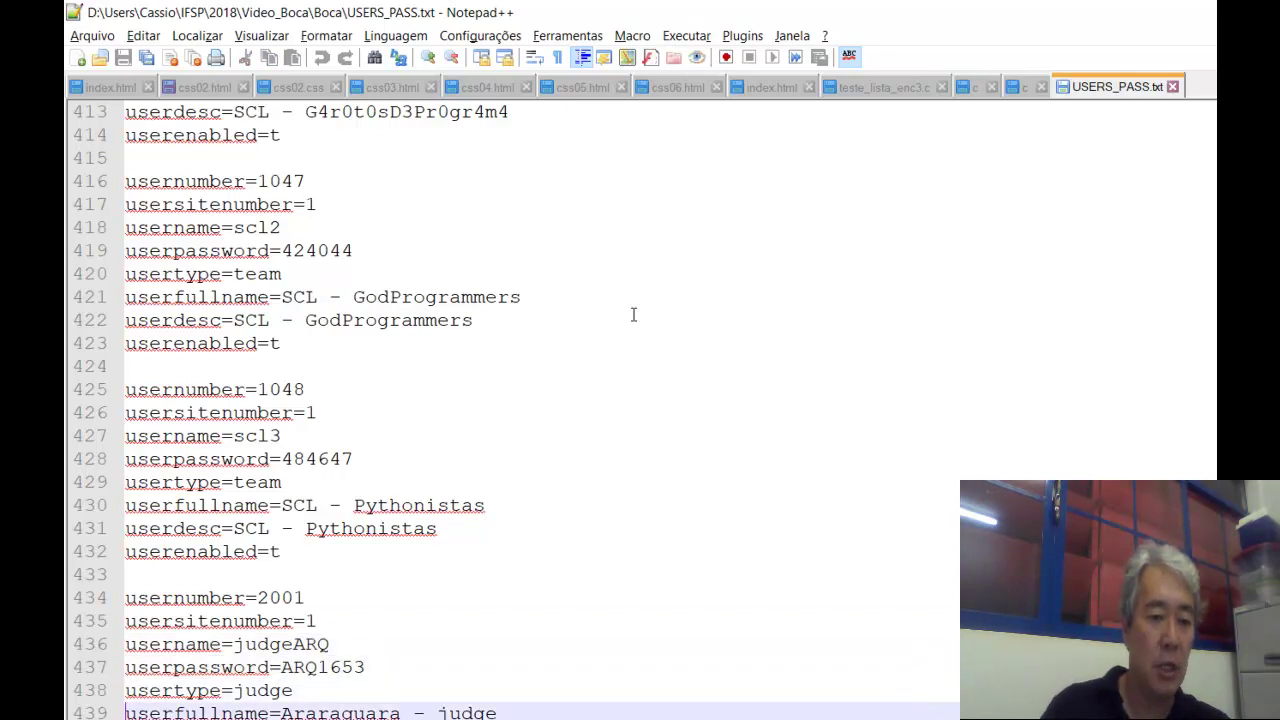
key(shift+Down)
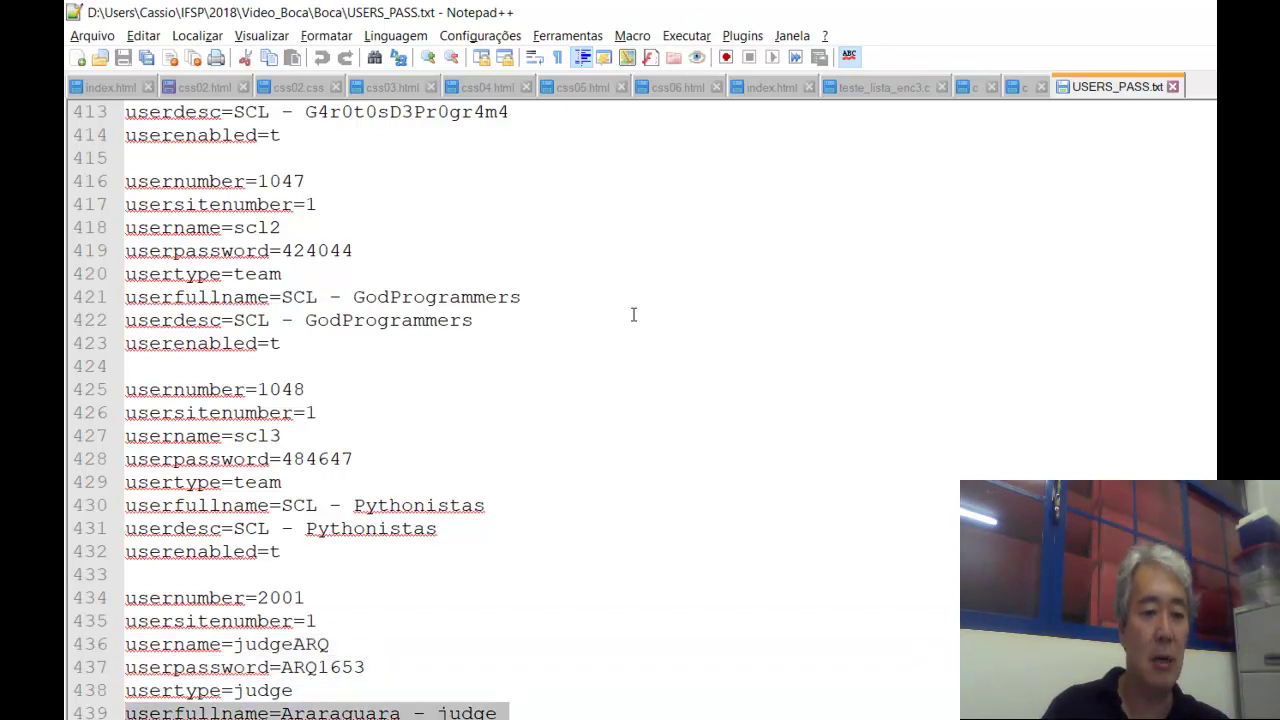
key(Down)
key(Down)
key(Down)
key(Down)
key(Down)
key(Down)
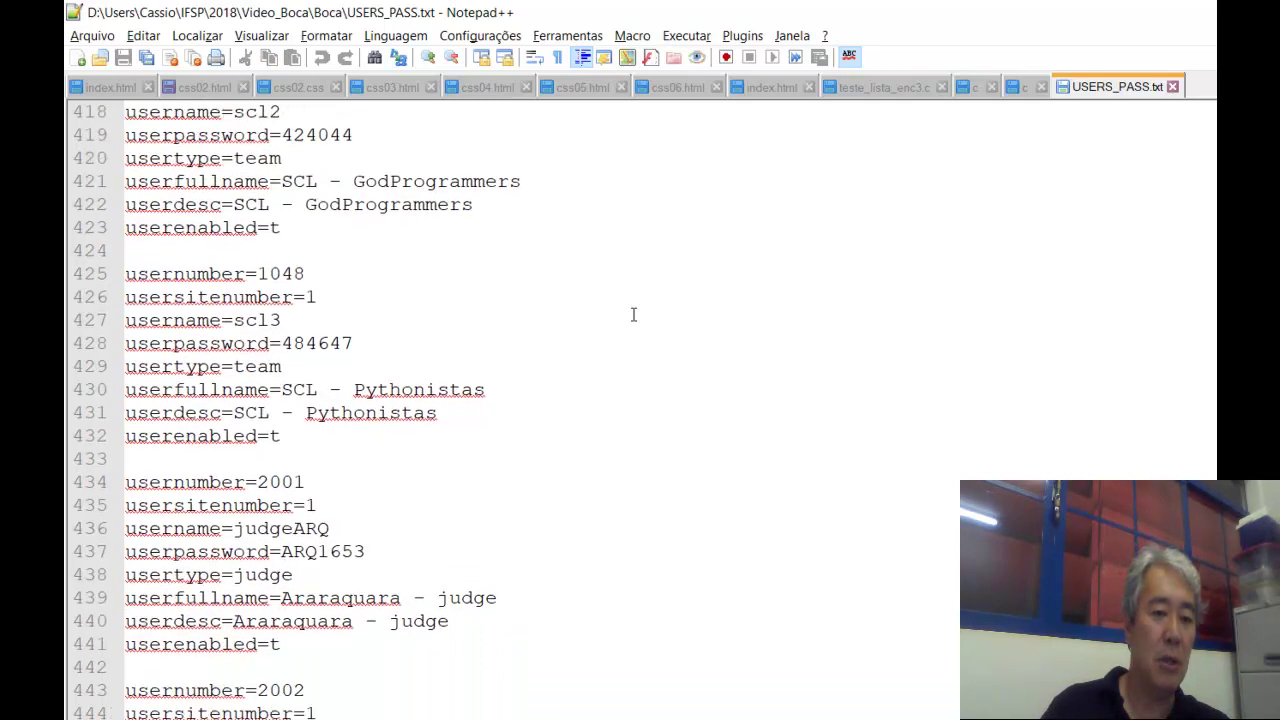
key(Up)
key(Up)
key(Up)
key(Up)
key(Up)
key(Up)
key(Down)
key(Down)
key(Down)
key(Down)
key(Down)
key(Down)
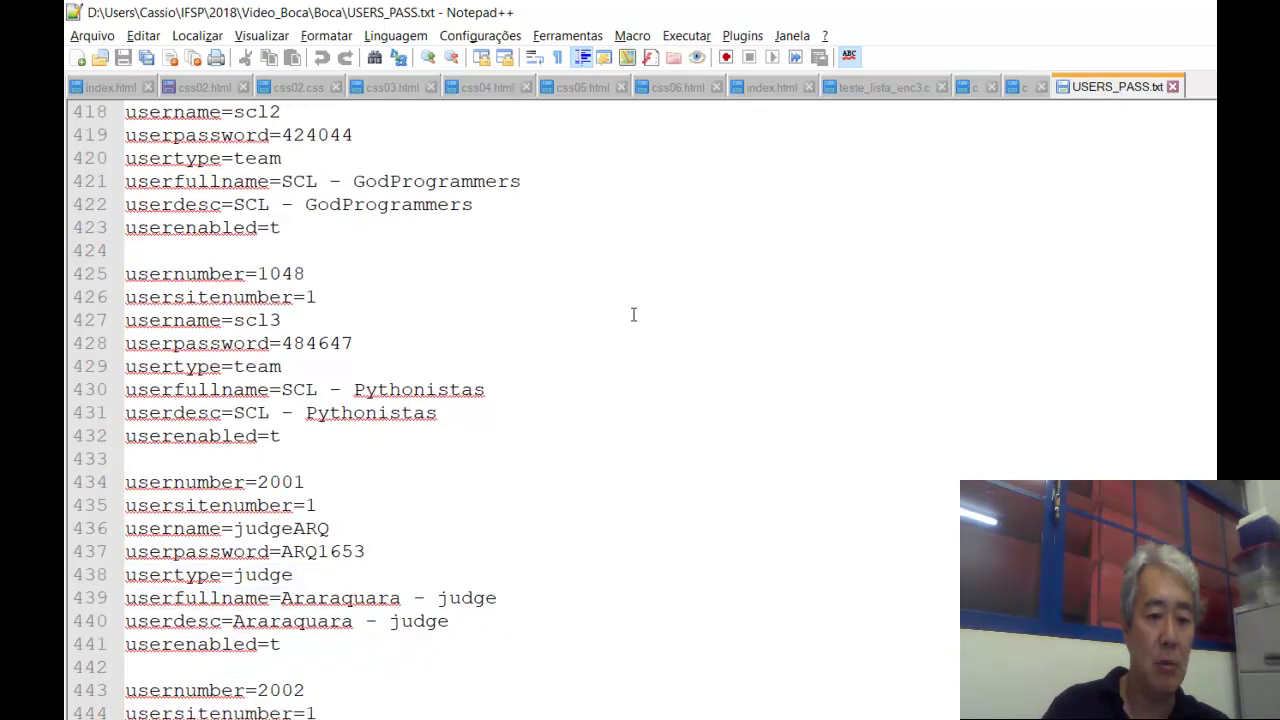
key(Down)
key(Down)
key(Down)
key(Down)
key(Down)
key(Down)
key(Down)
key(Down)
key(Down)
key(Down)
key(Down)
key(Down)
key(Down)
key(Down)
key(Down)
key(Down)
key(Down)
key(Down)
key(Down)
key(Down)
key(Down)
key(Down)
key(Down)
key(Down)
key(Down)
key(Down)
key(Down)
key(Down)
key(Down)
key(Down)
key(Down)
key(Down)
key(Down)
key(Down)
key(Down)
key(Down)
key(Down)
key(Down)
key(Down)
key(Down)
key(Down)
key(Down)
key(Down)
key(Down)
key(Down)
key(Down)
key(Down)
key(Down)
key(Down)
key(Down)
key(Down)
key(Down)
key(Down)
key(Down)
key(Down)
key(Down)
key(Down)
key(Down)
key(Down)
key(Down)
key(Down)
key(Down)
key(Down)
key(Down)
key(Down)
key(Down)
key(Down)
key(Down)
key(Down)
key(Down)
key(Down)
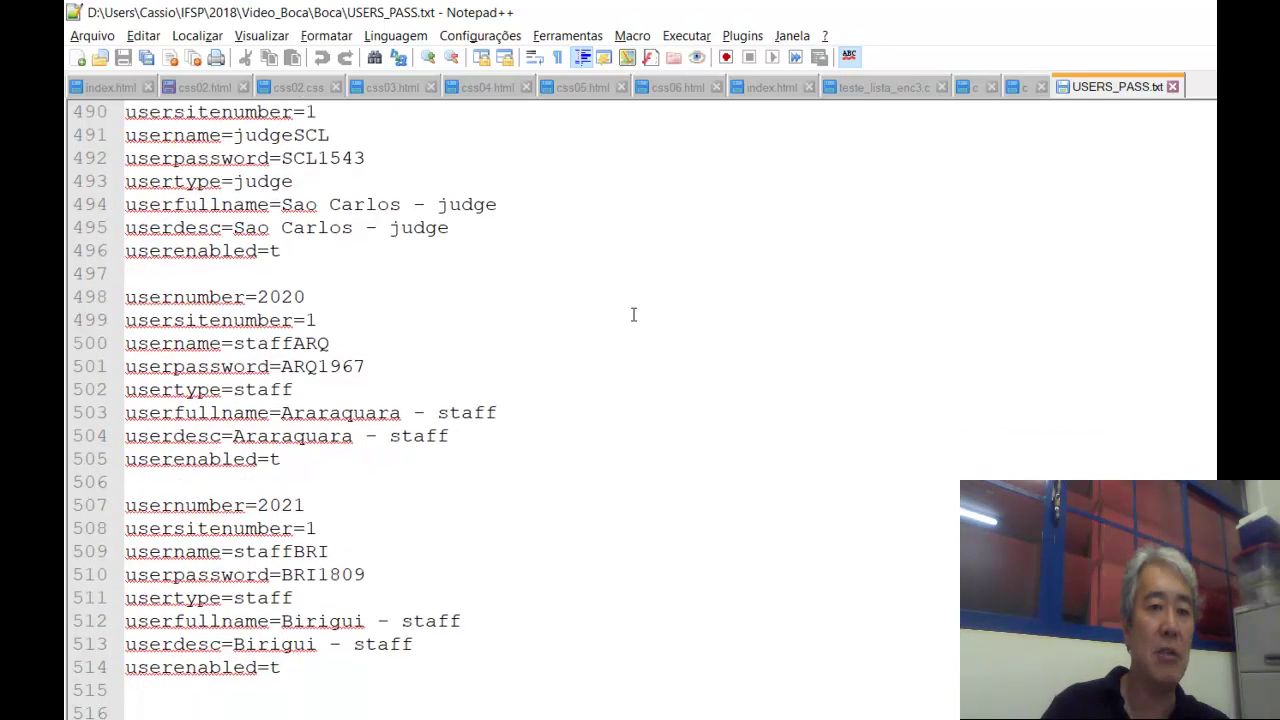
key(Up)
key(Up)
key(Up)
key(Up)
key(Up)
key(Up)
key(Up)
key(Down)
key(Up)
key(Up)
key(Up)
key(Up)
key(Up)
key(Up)
key(Down)
key(Down)
key(Down)
key(Down)
key(Down)
key(Down)
key(Down)
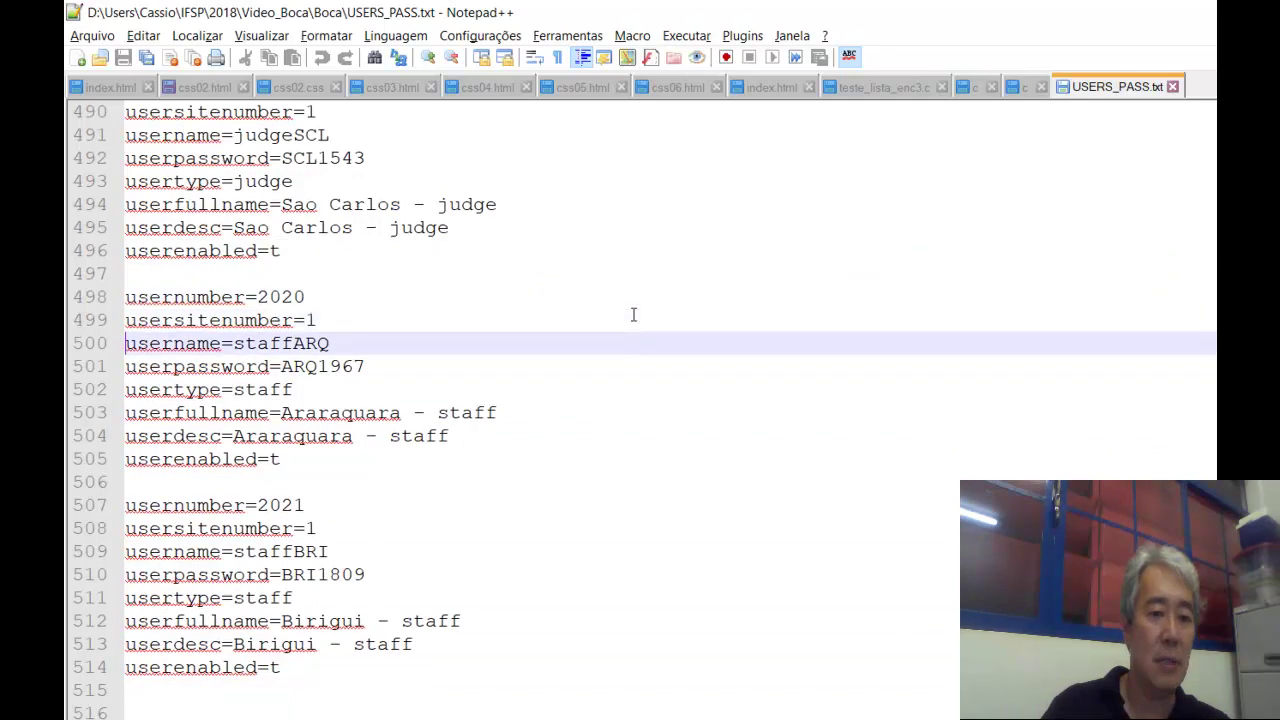
key(Down)
key(Down)
key(Down)
key(Down)
key(Down)
key(Down)
key(Down)
key(Down)
key(Down)
key(Down)
key(Down)
key(Down)
key(Down)
key(Down)
key(Down)
key(Down)
key(Down)
key(Down)
key(Down)
key(Down)
key(Down)
key(Down)
key(Down)
key(Down)
key(Down)
key(Down)
key(Down)
key(Down)
key(Down)
key(Down)
key(Down)
key(Down)
key(Down)
key(Down)
key(Down)
key(Down)
key(Down)
key(Down)
key(Down)
key(Down)
key(Down)
key(Down)
key(Down)
key(Down)
key(Down)
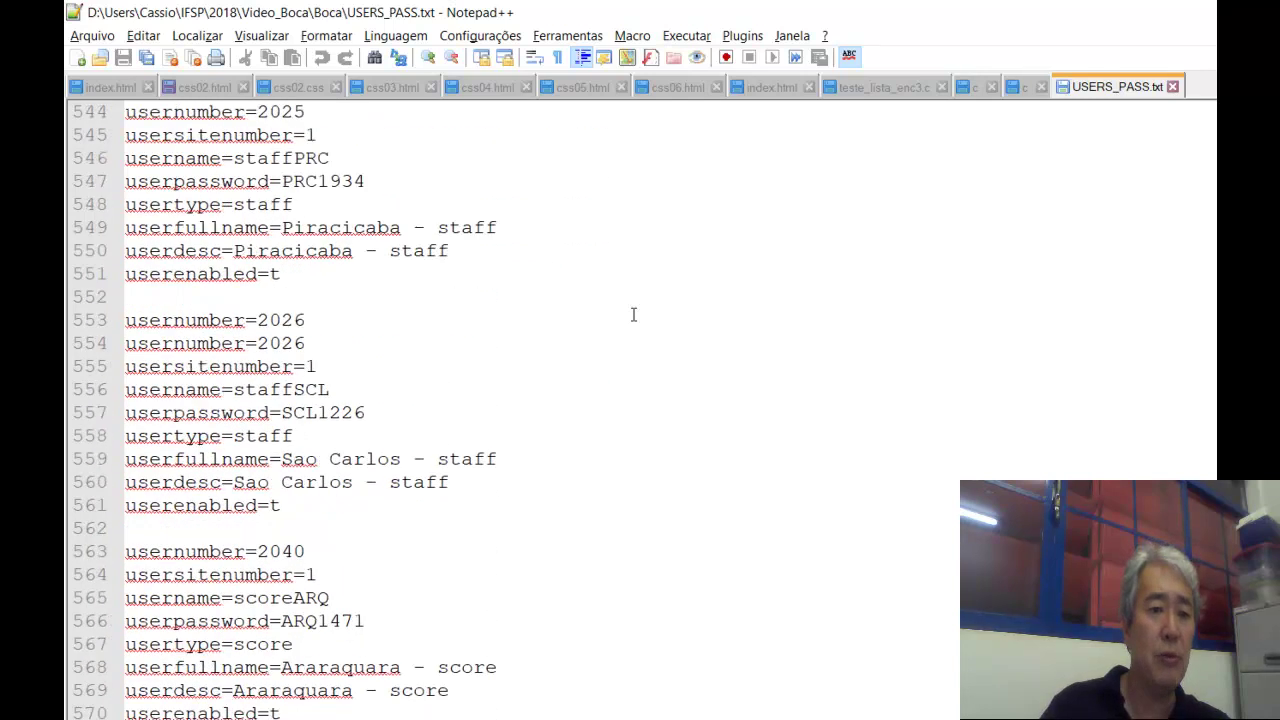
key(Down)
key(Down)
key(Down)
key(Down)
key(Down)
key(Down)
key(Down)
key(Down)
key(Up)
key(Up)
key(Up)
key(Up)
key(Up)
key(Up)
key(Up)
key(Up)
key(Up)
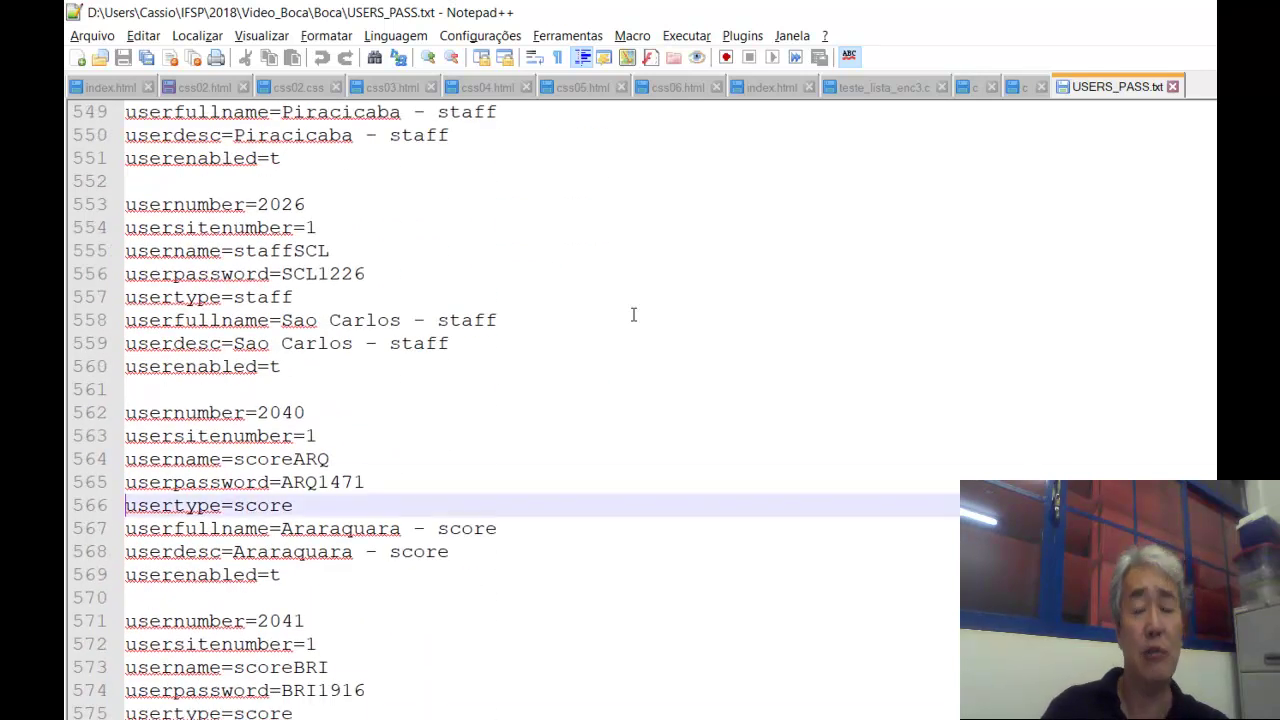
key(Down)
key(Up)
key(Down)
key(Down)
key(Down)
key(Down)
key(Down)
key(Down)
key(Down)
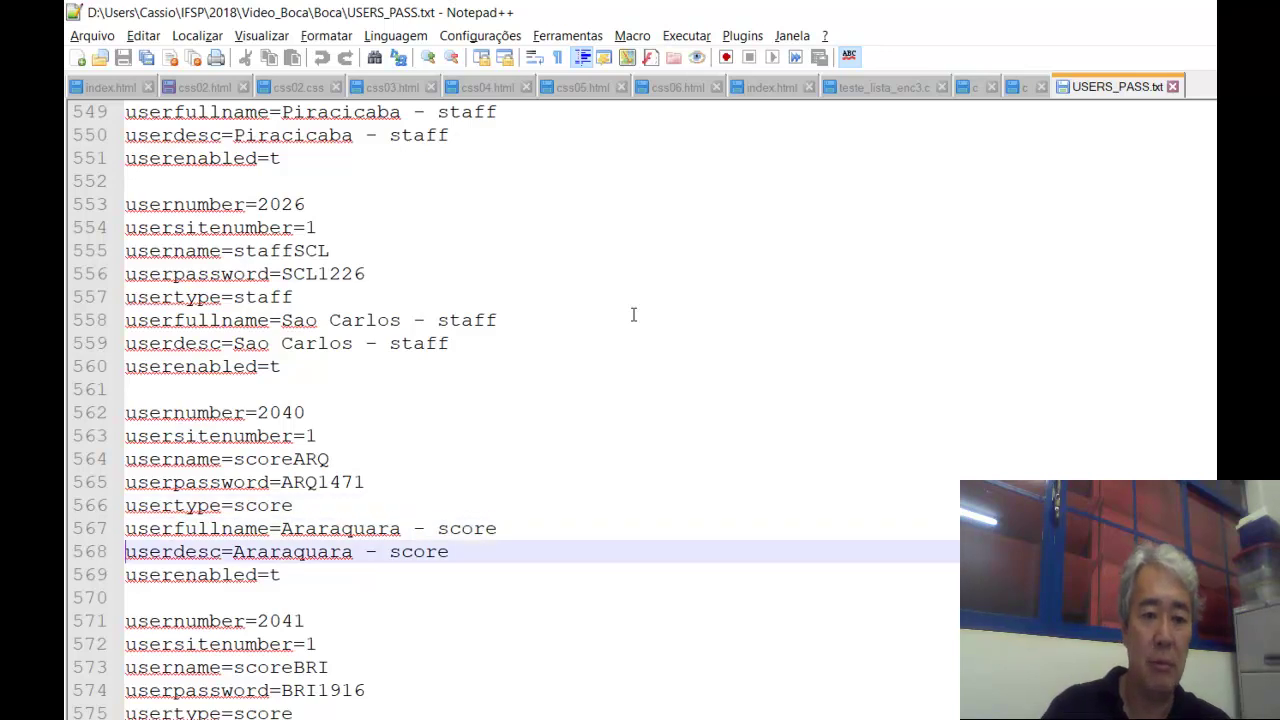
key(Down)
key(Down)
key(Down)
key(Down)
key(Down)
key(Down)
key(Down)
key(Down)
key(Down)
key(Down)
key(Down)
key(Down)
key(Down)
key(Down)
key(Down)
key(Down)
key(Down)
key(Down)
key(Down)
key(Down)
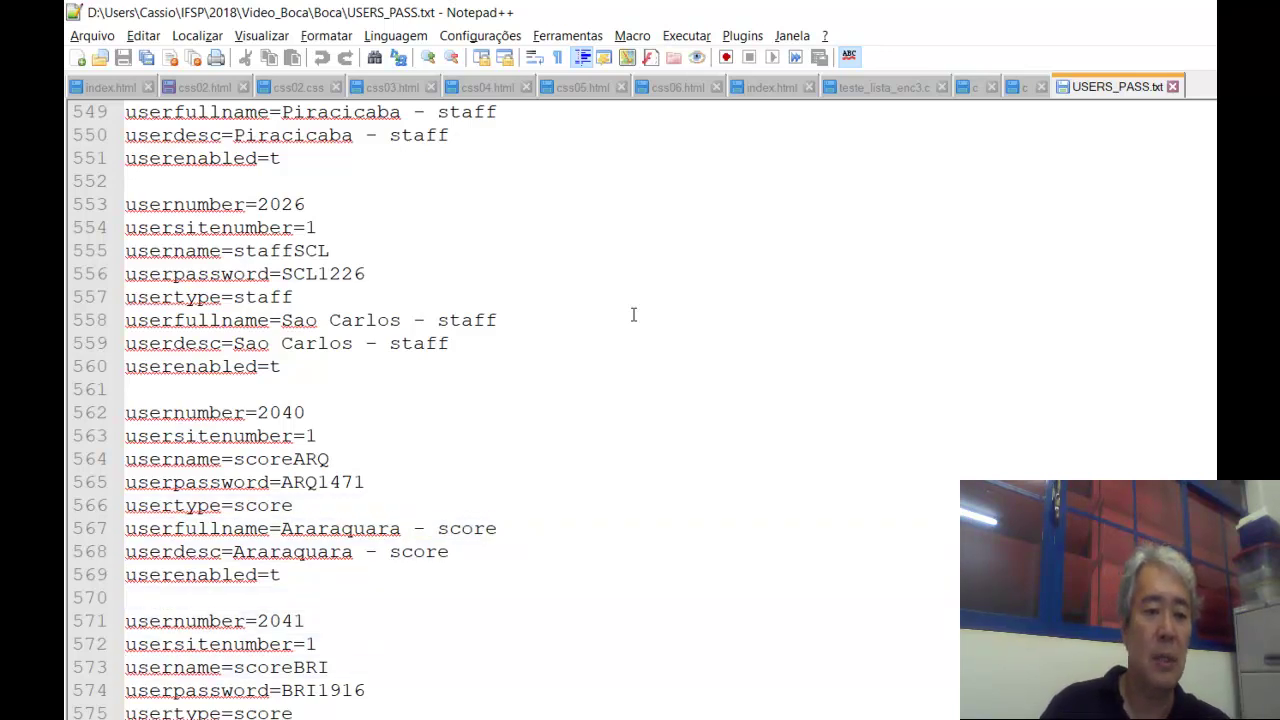
key(Down)
key(Down)
key(Down)
key(Down)
key(Down)
key(Down)
key(Down)
key(Down)
key(Down)
key(Down)
key(Down)
key(Down)
key(Down)
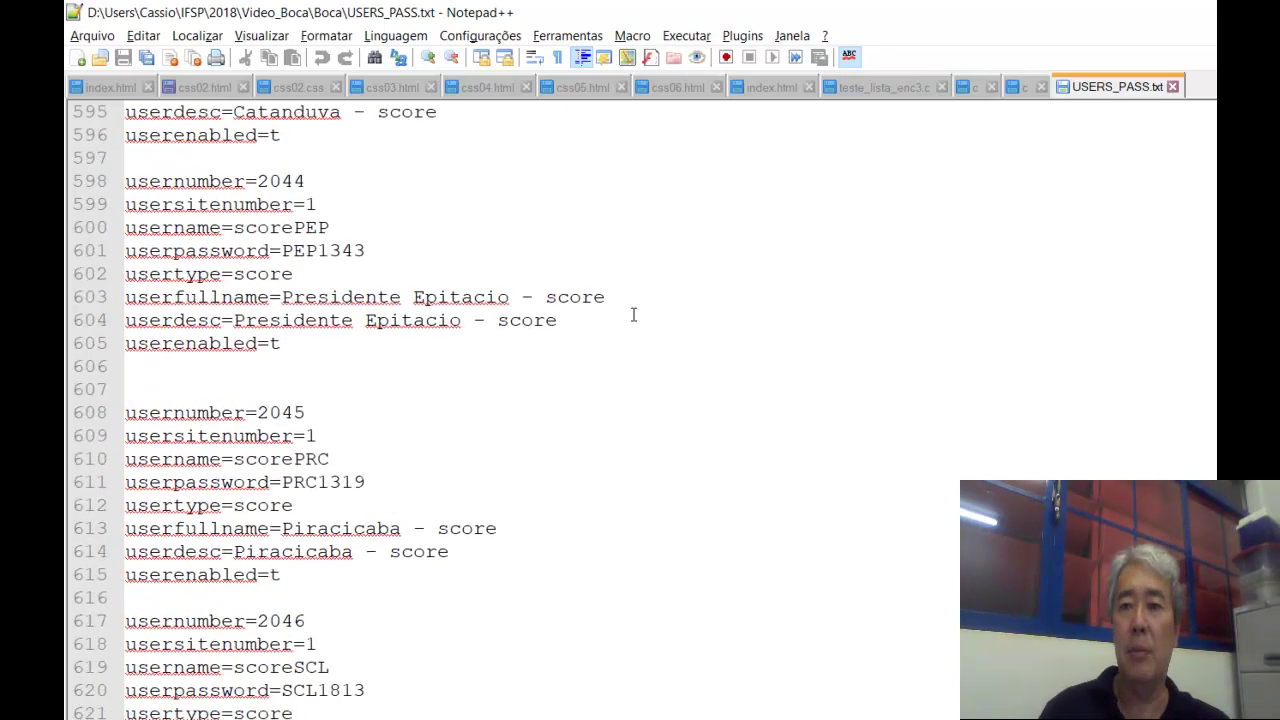
Close USERS_PASS.txt, return to the BOCA Users page in Chrome and attach USERS_PASS.txt as the import file.
click(1173, 87)
key(alt+Tab)
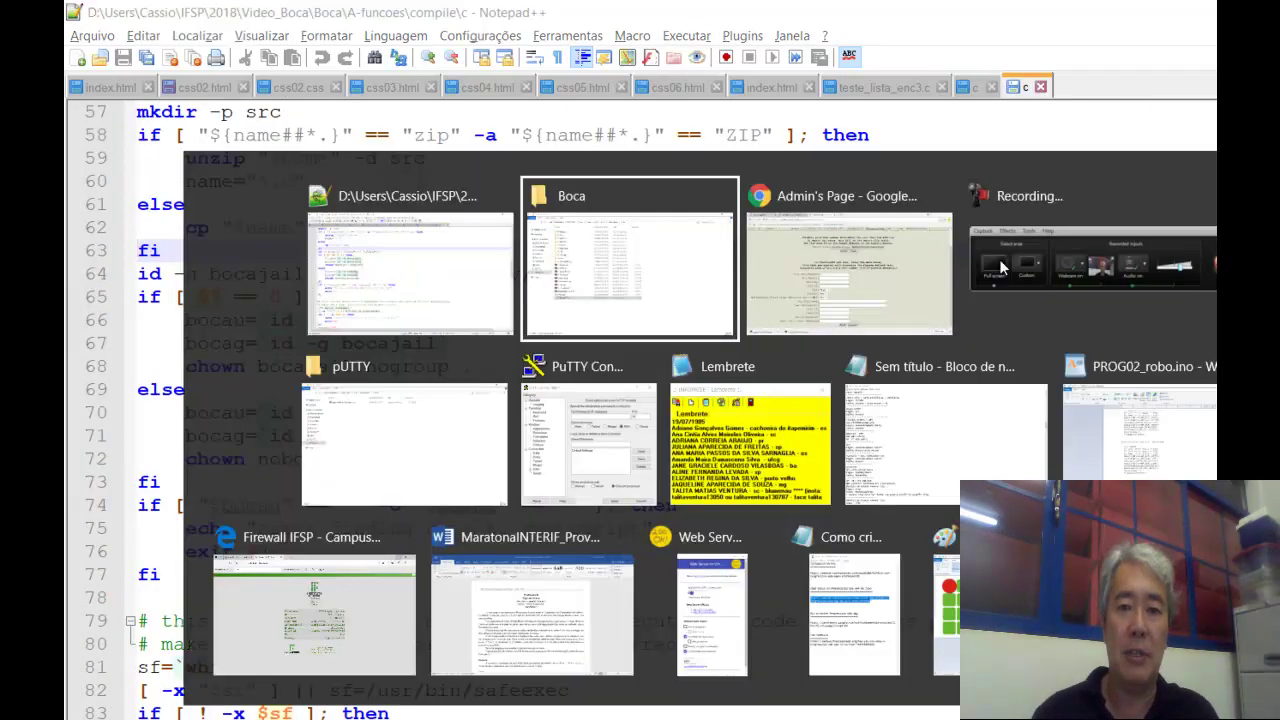
key(alt+Tab)
key(alt+Tab)
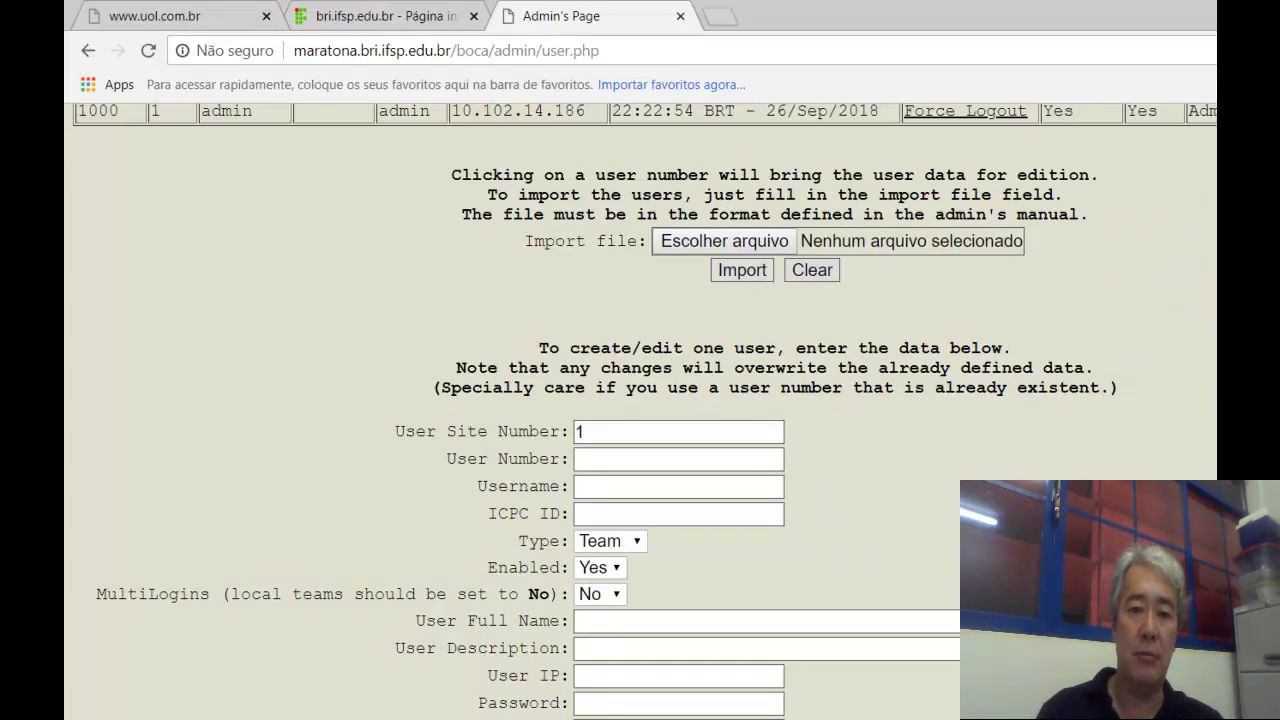
scroll(748, 420, up, 2)
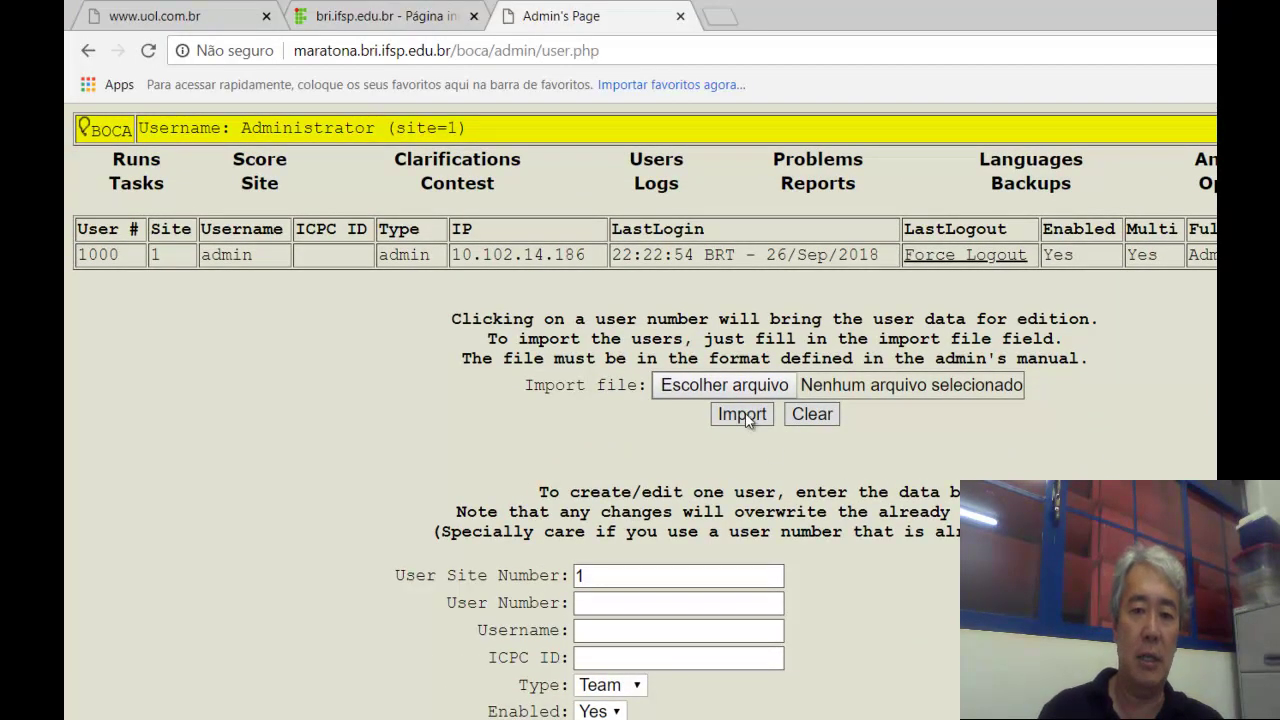
click(712, 389)
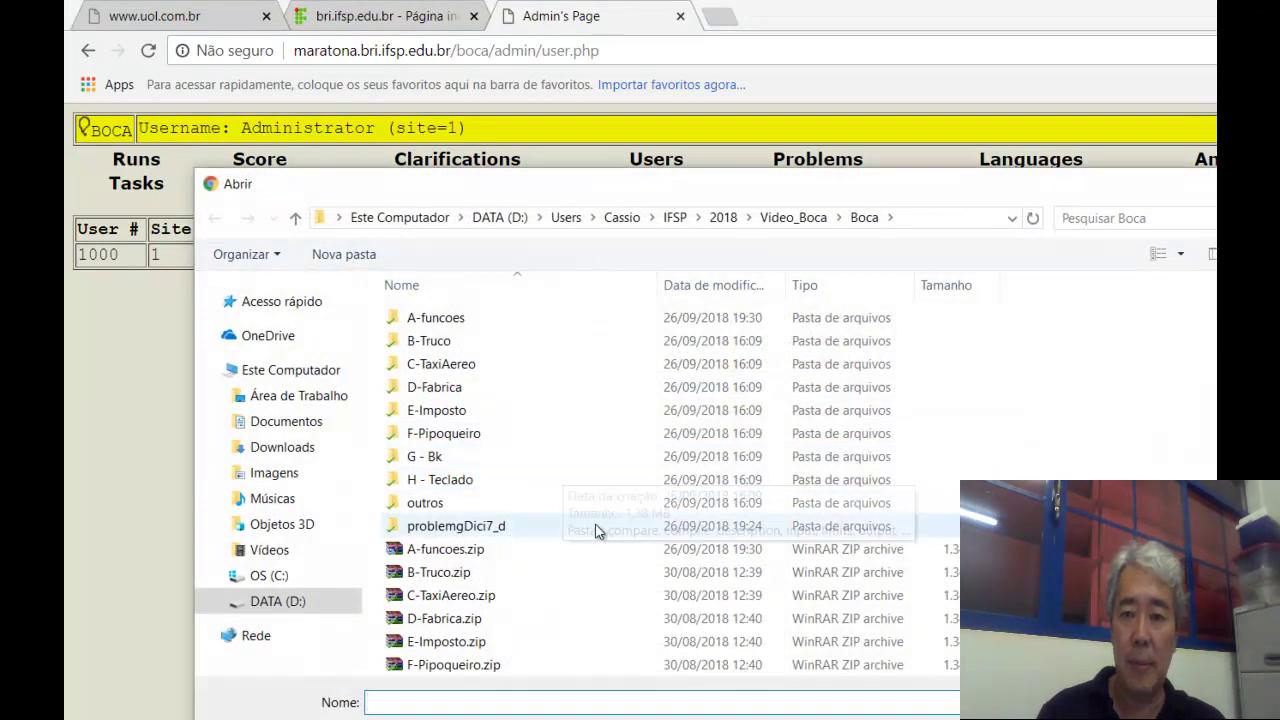
scroll(520, 640, down, 2)
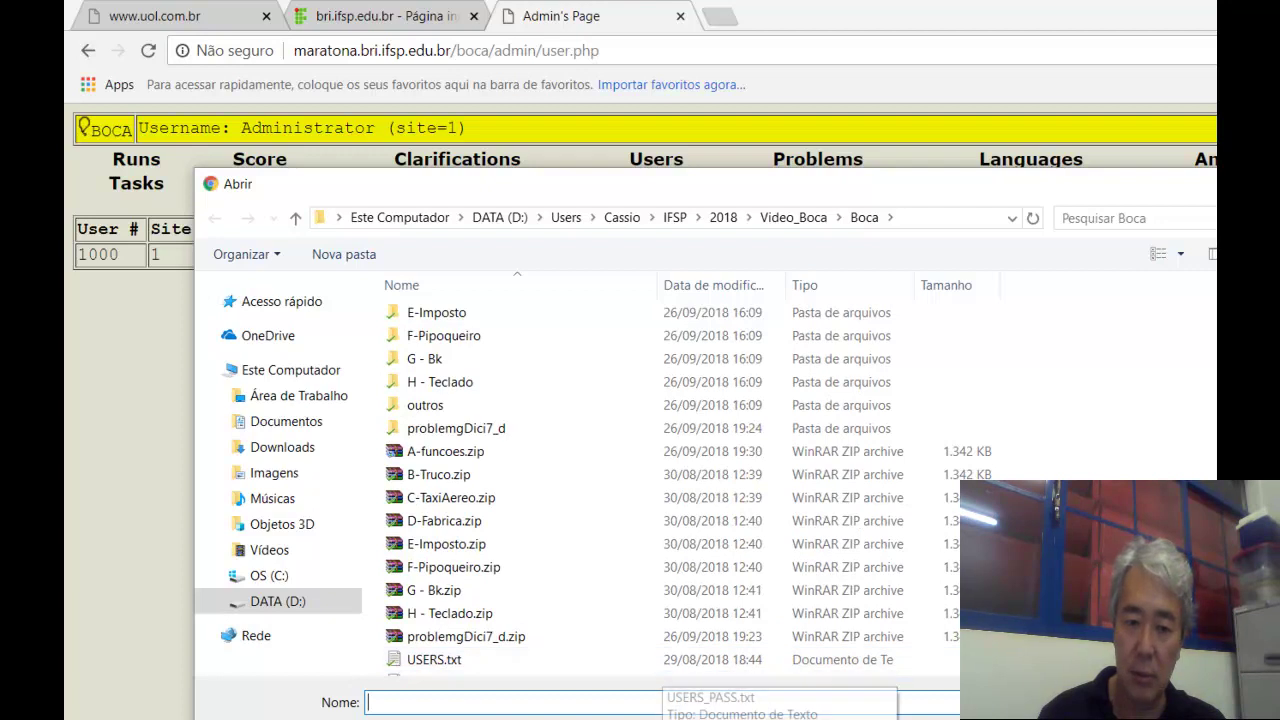
scroll(450, 660, down, 1)
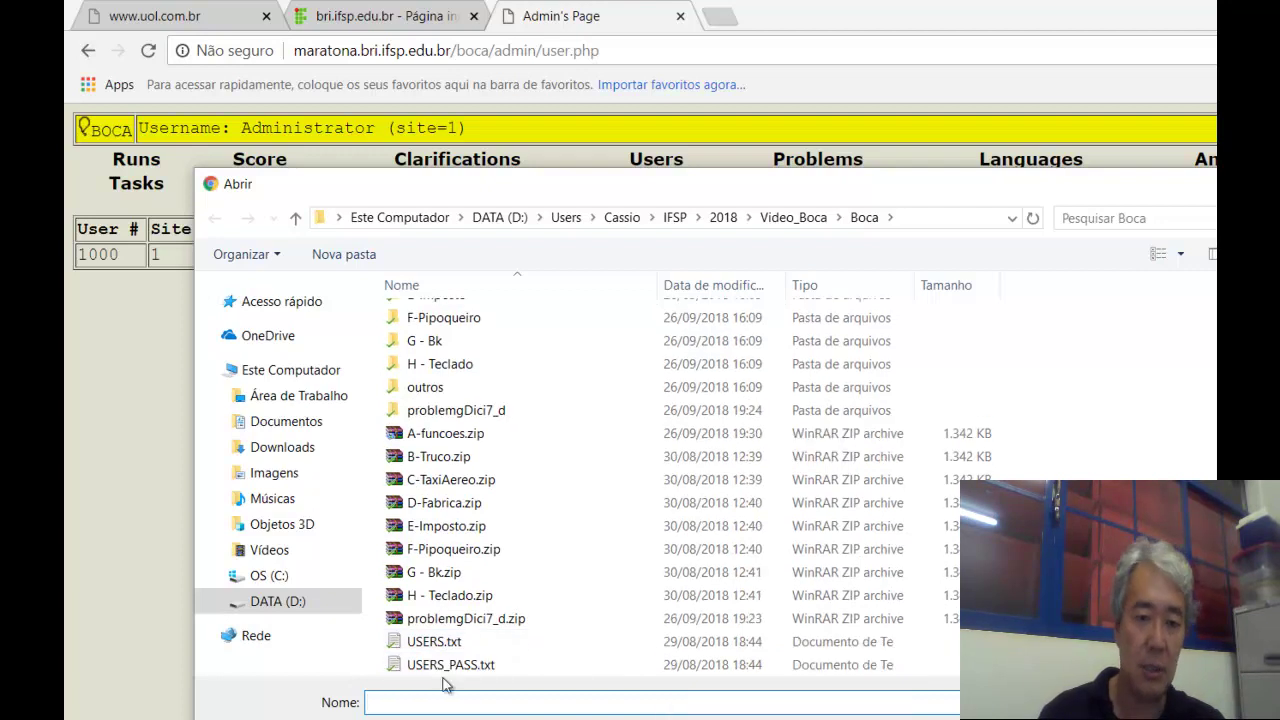
click(443, 667)
key(Return)
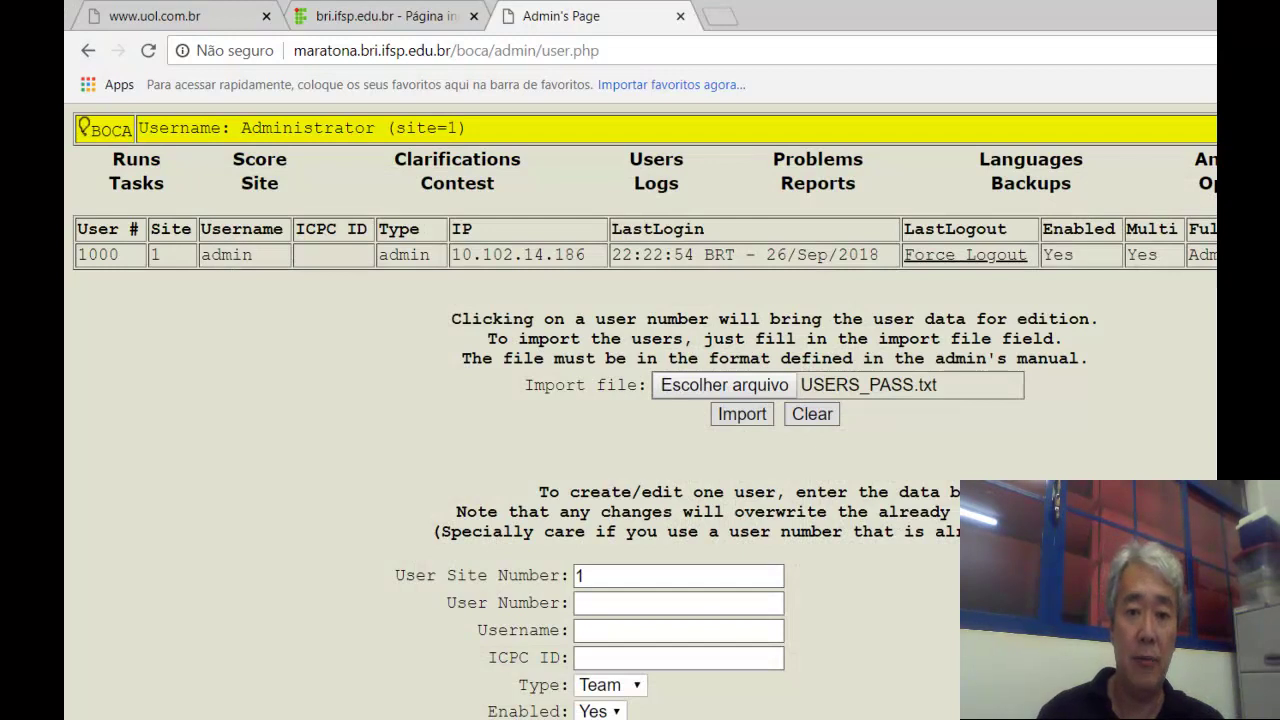
Confirm the USERS_PASS.txt import, review the new team and judge users, then show site 1's settings.
click(740, 415)
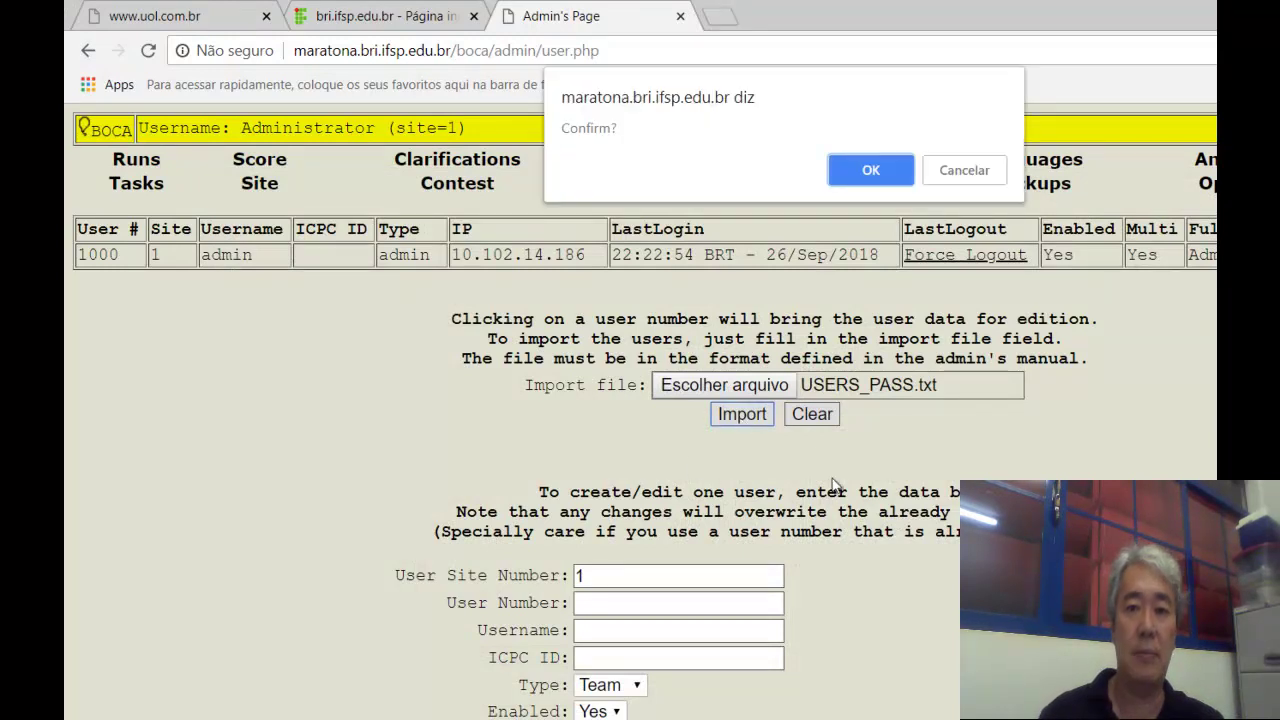
click(869, 180)
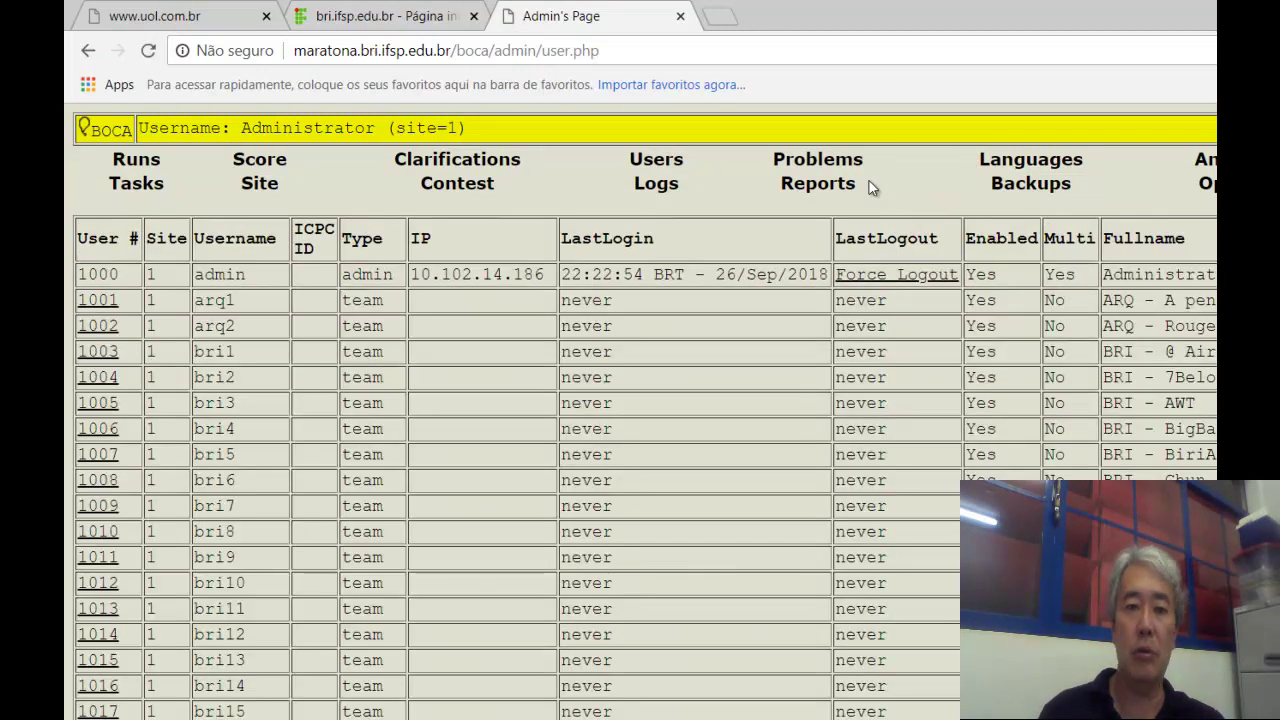
scroll(640, 400, down, 15)
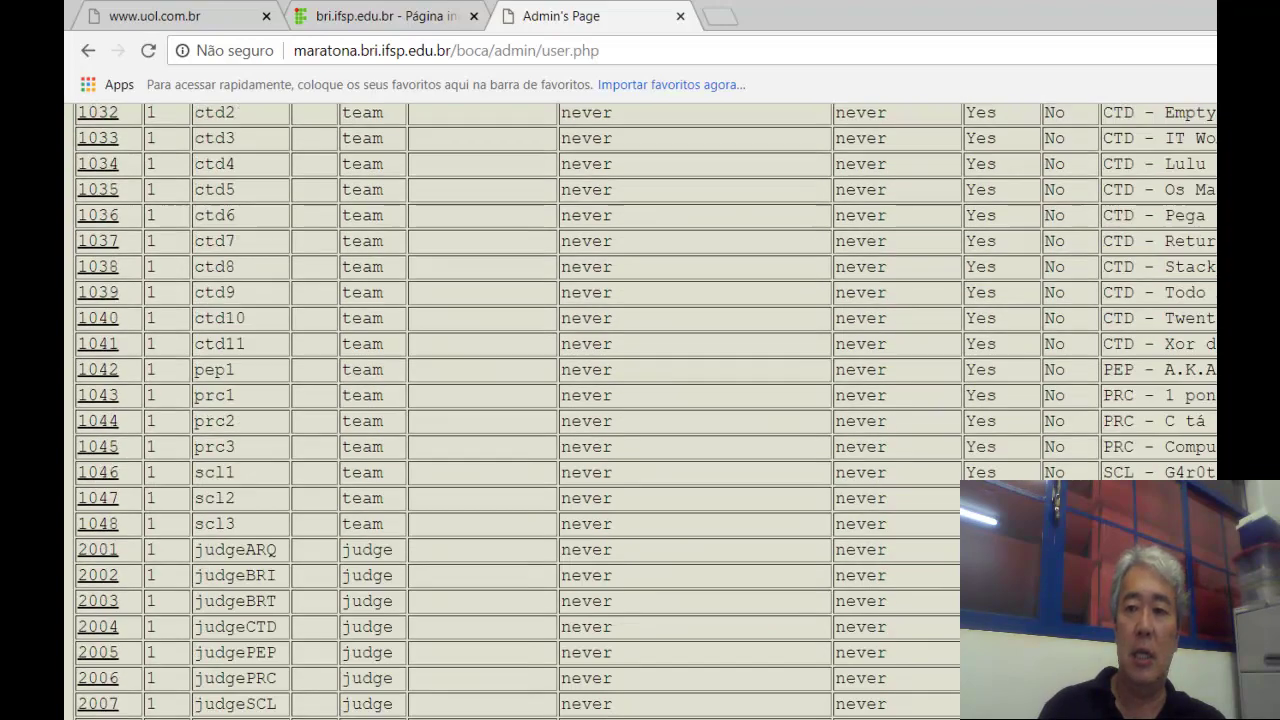
scroll(640, 400, up, 10)
scroll(640, 400, up, 7)
scroll(640, 400, down, 17)
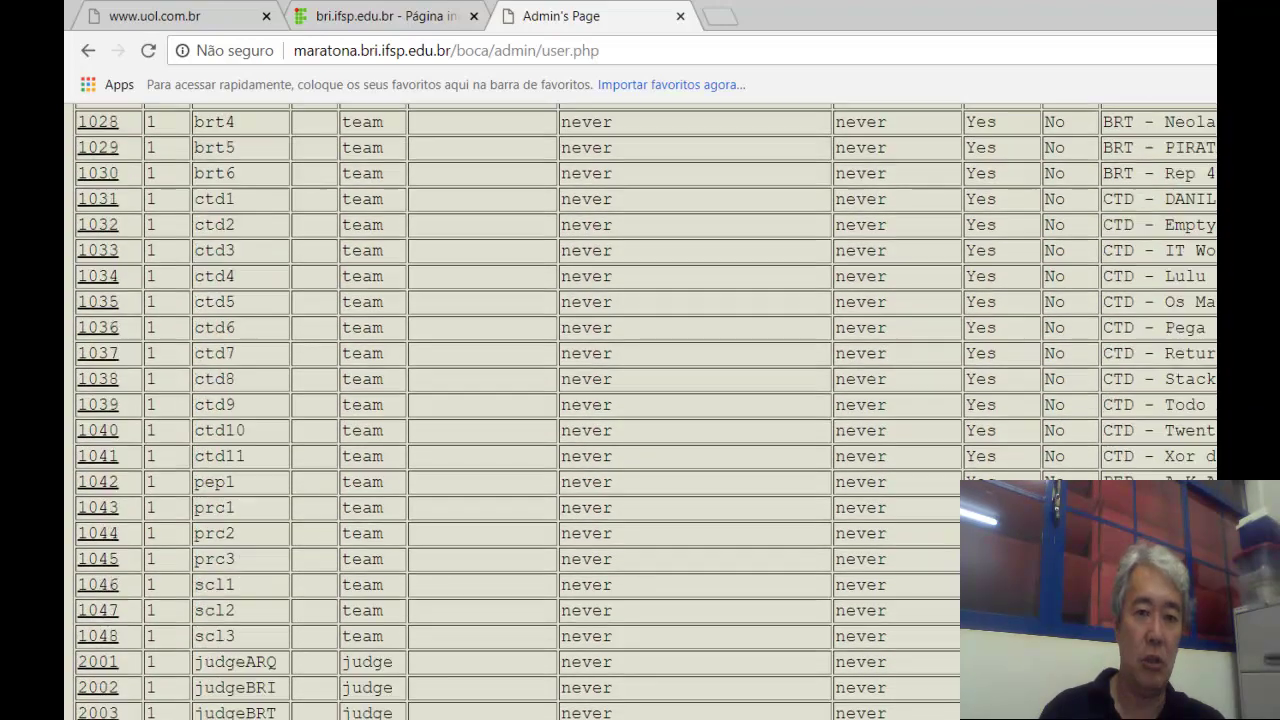
scroll(640, 400, up, 8)
scroll(640, 400, up, 10)
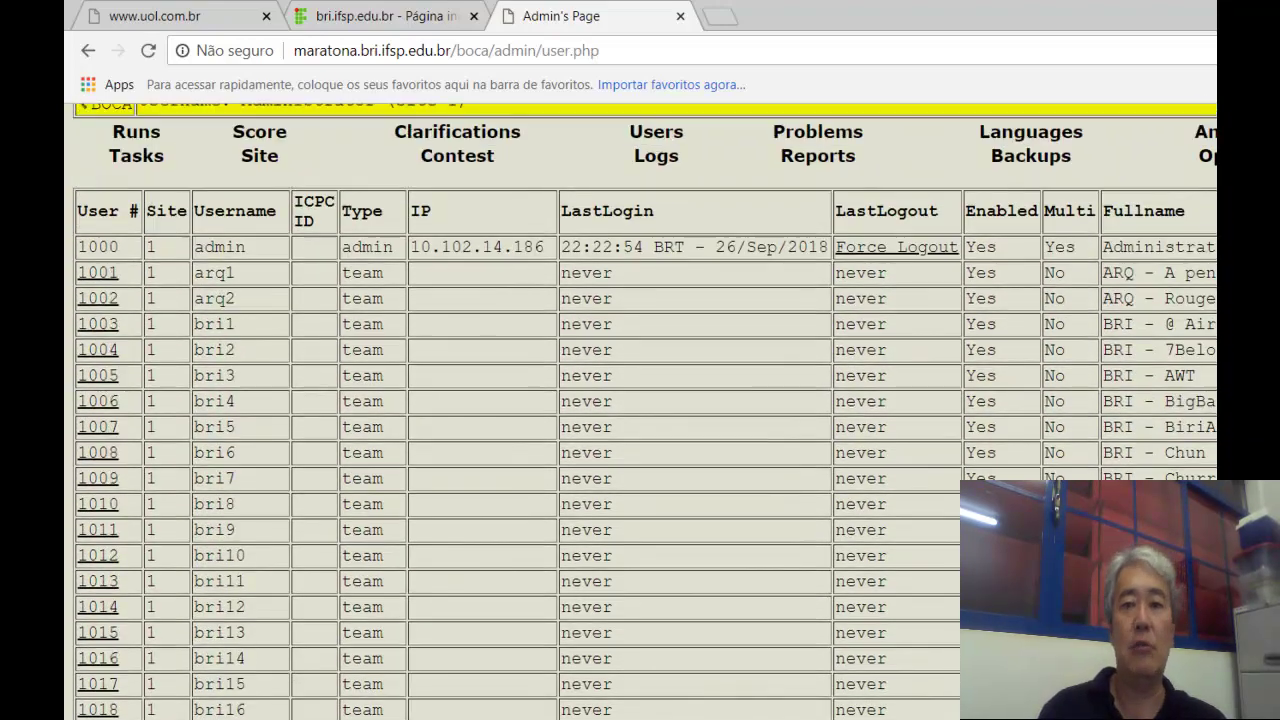
scroll(640, 400, down, 1)
scroll(640, 400, up, 1)
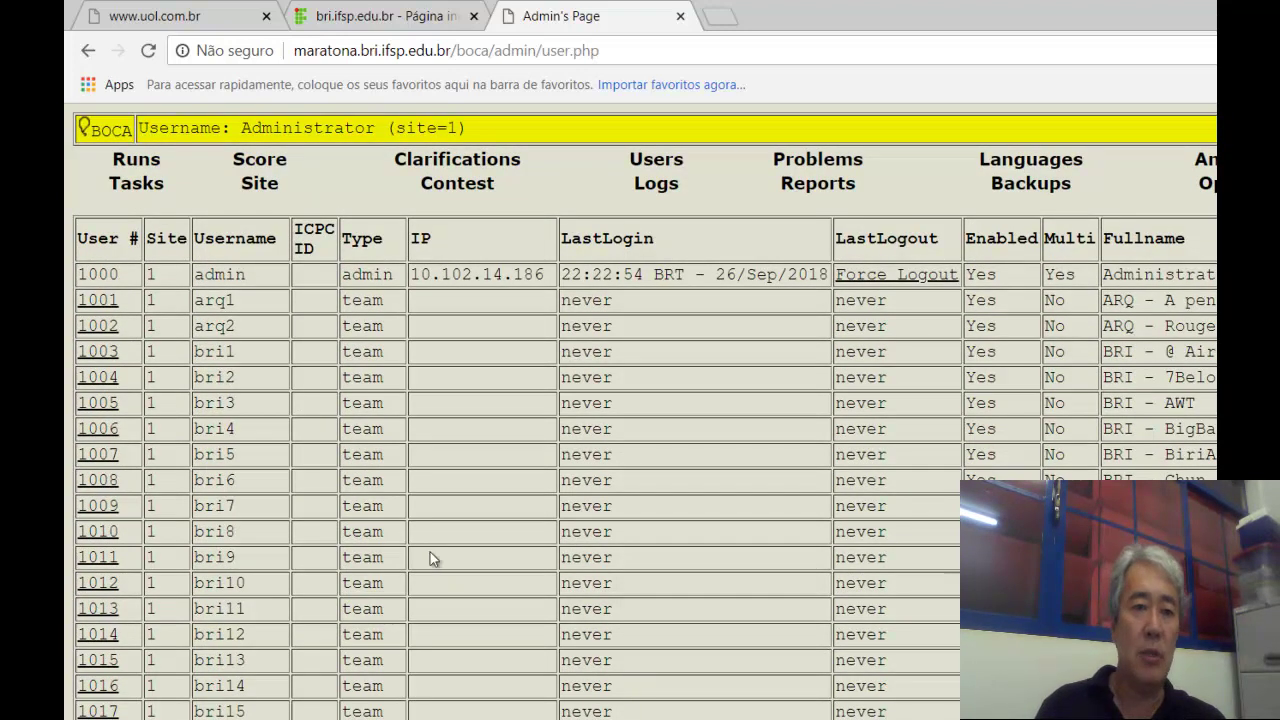
click(262, 194)
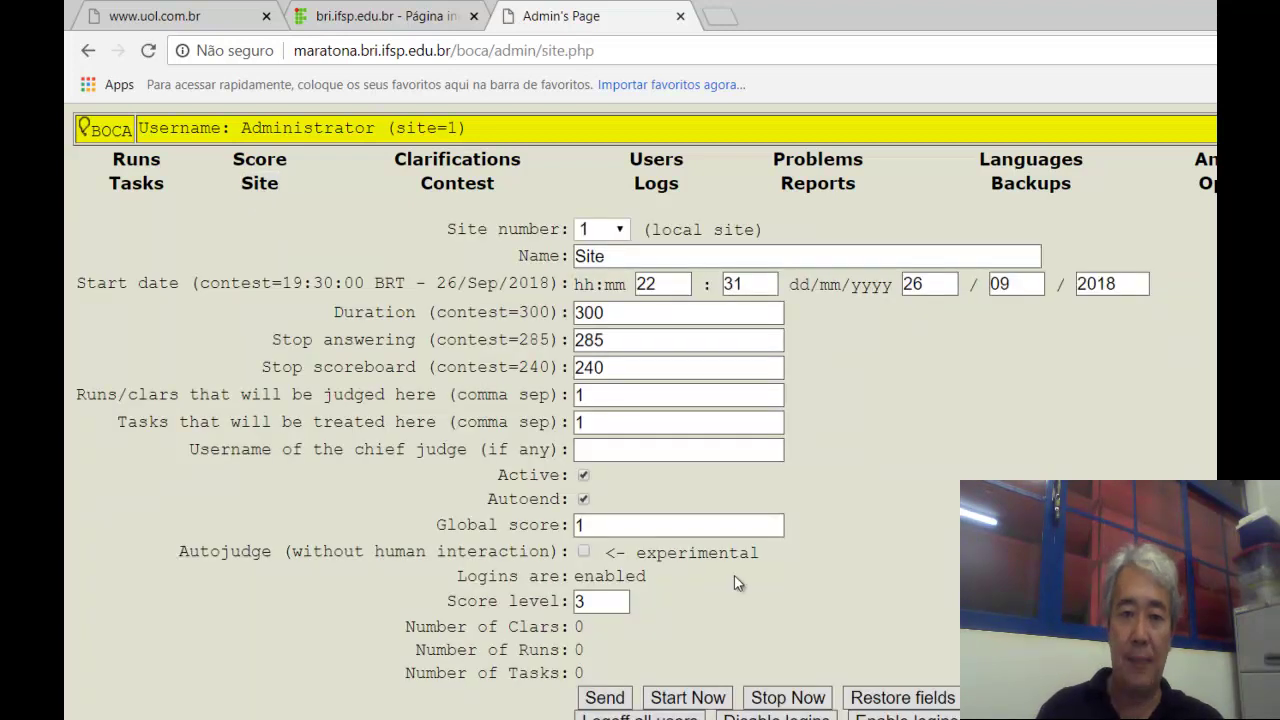
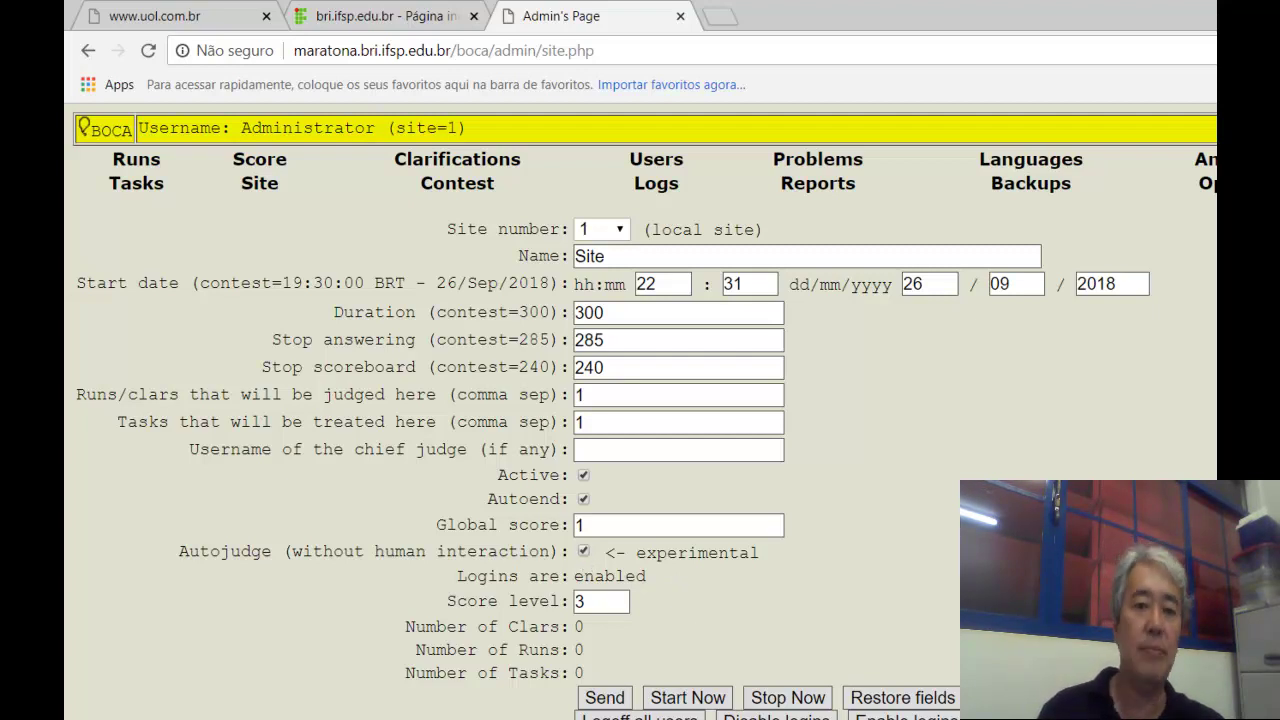
Send site 1's settings with autojudge enabled and confirm the change so the page reloads.
scroll(684, 610, down, 1)
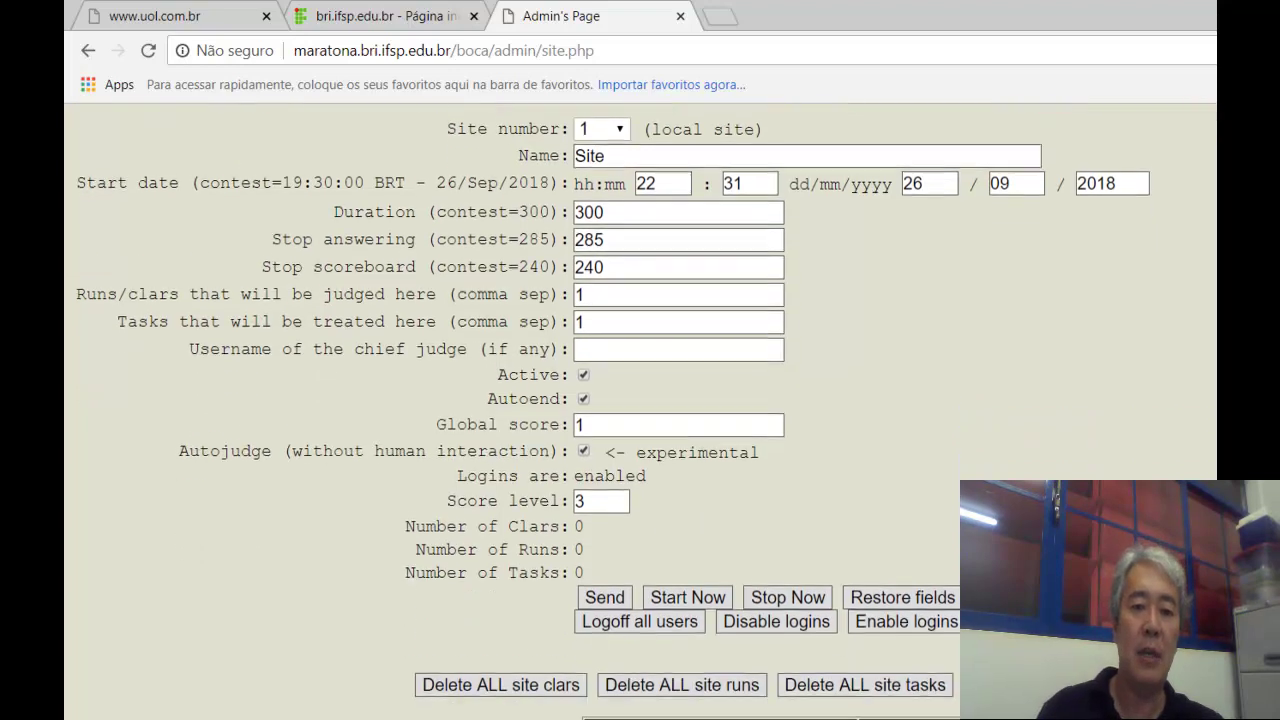
click(612, 595)
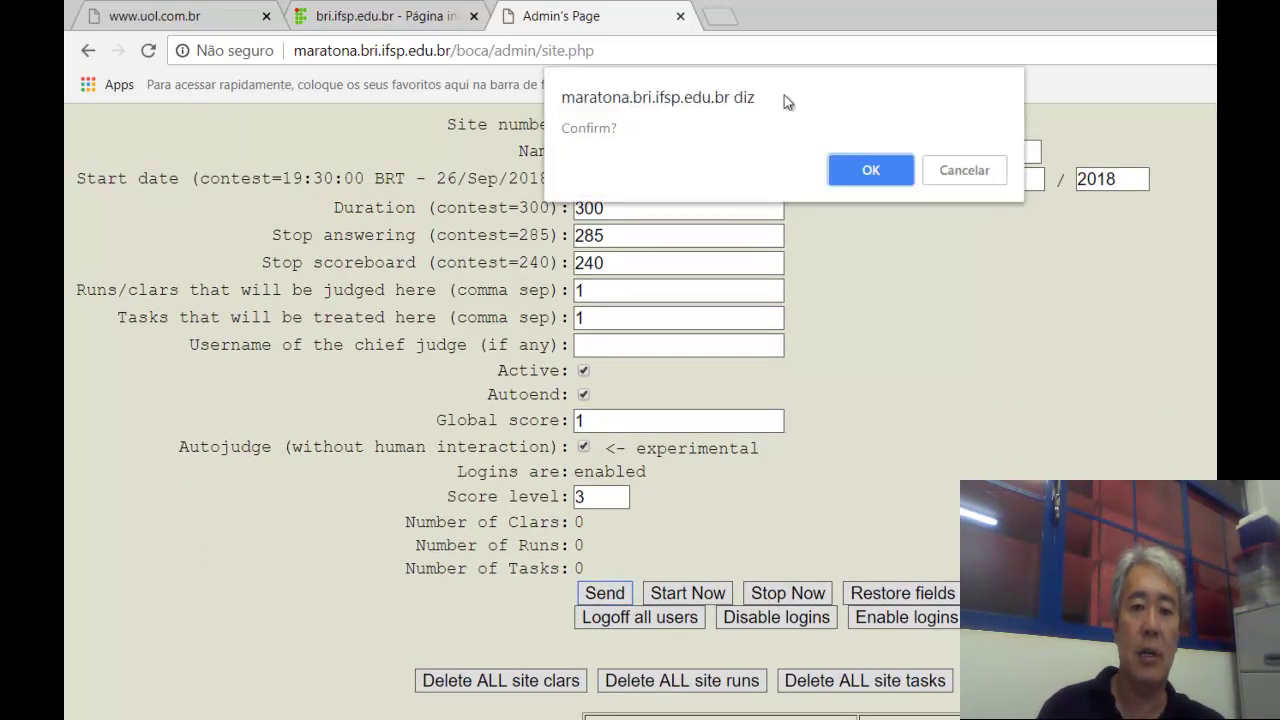
click(865, 161)
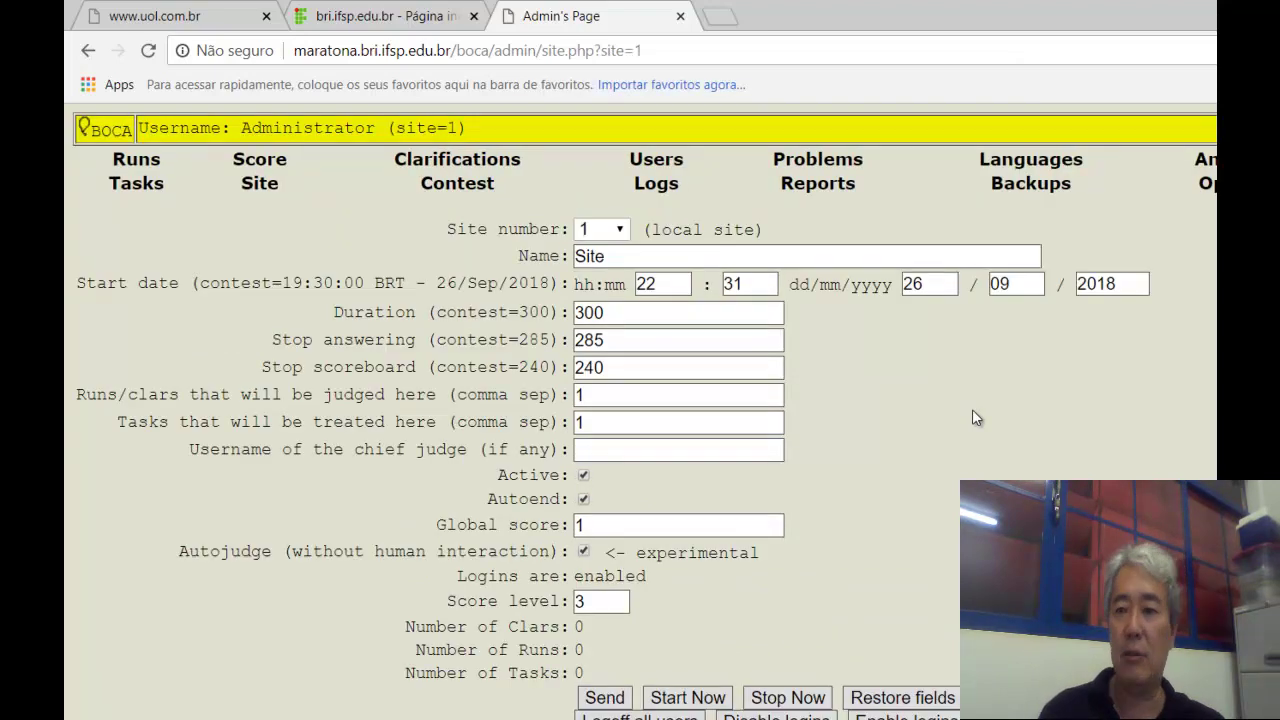
scroll(640, 650, down, 1)
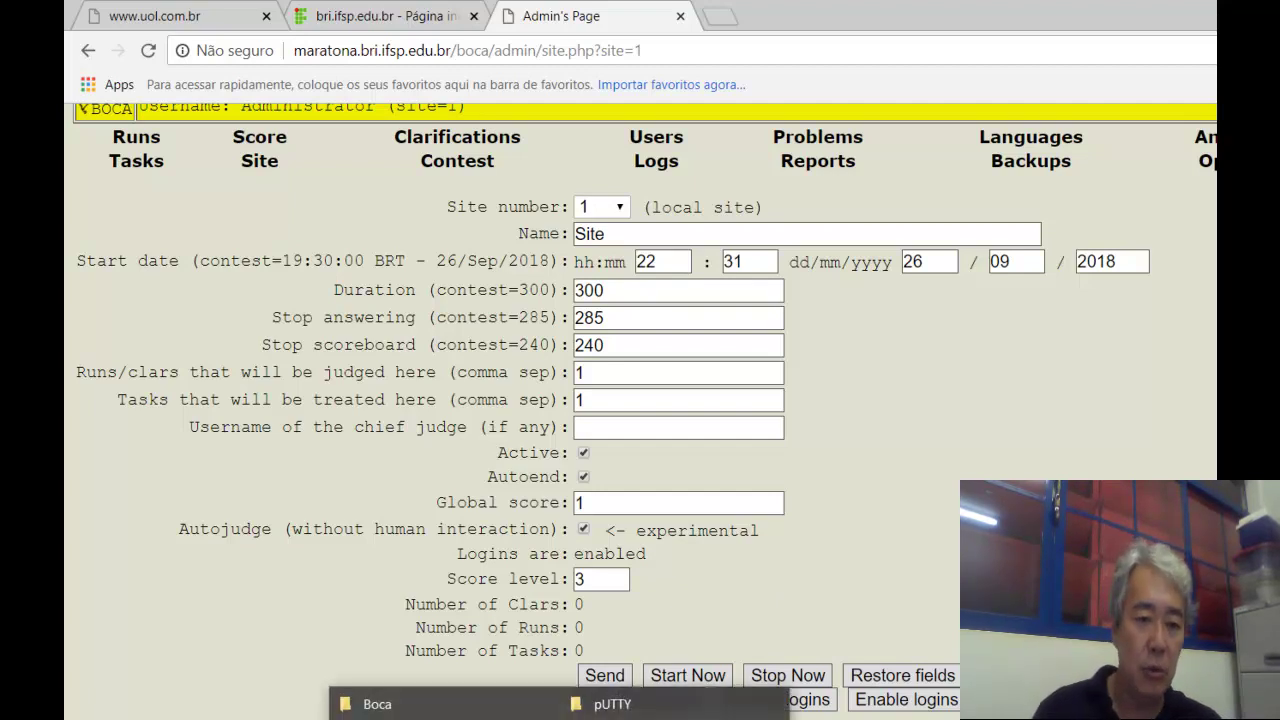
Open USERS_PASS.txt from the Boca folder and select the first team's username.
click(375, 700)
double_click(420, 598)
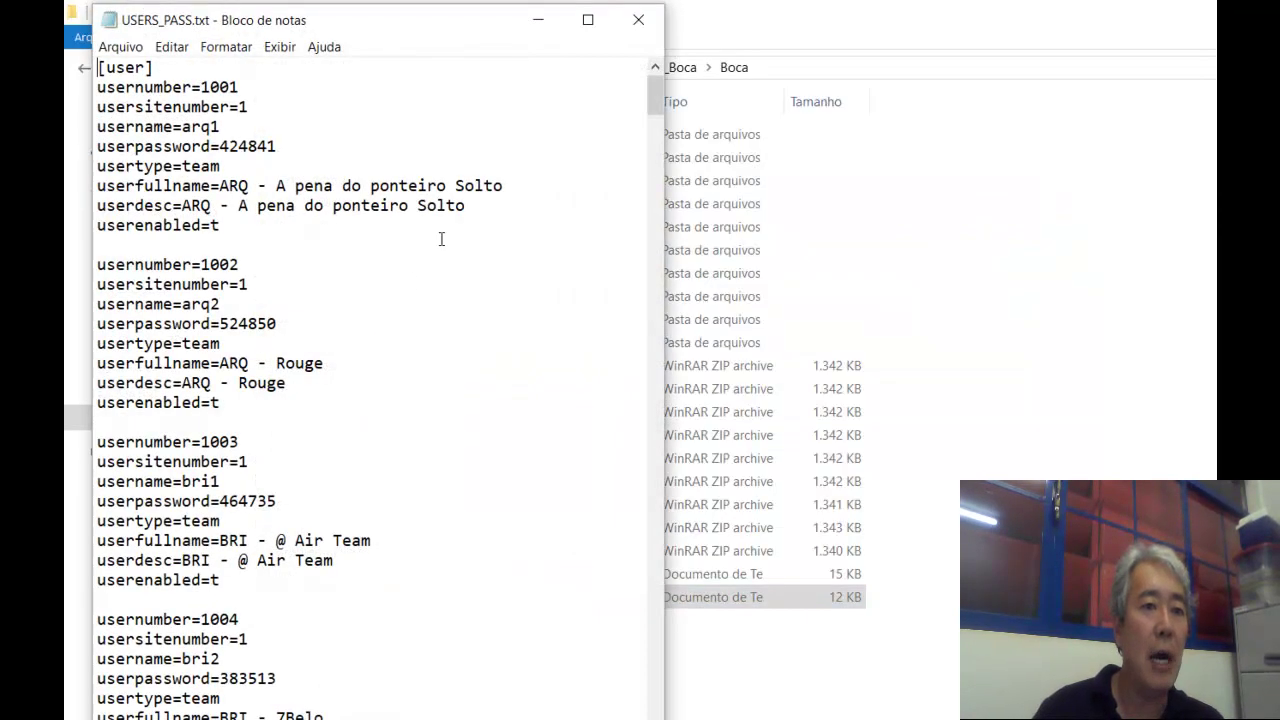
key(End)
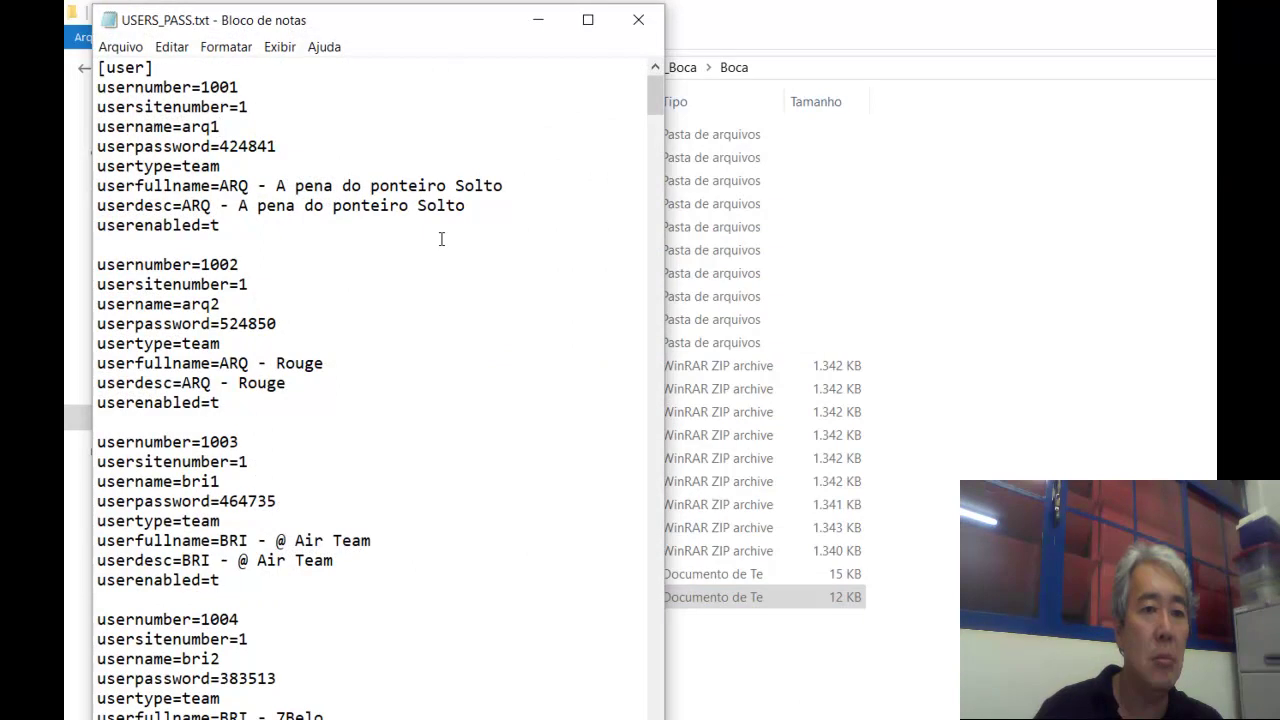
key(shift+Home)
key(shift+Right)
key(shift+Right)
key(shift+Right)
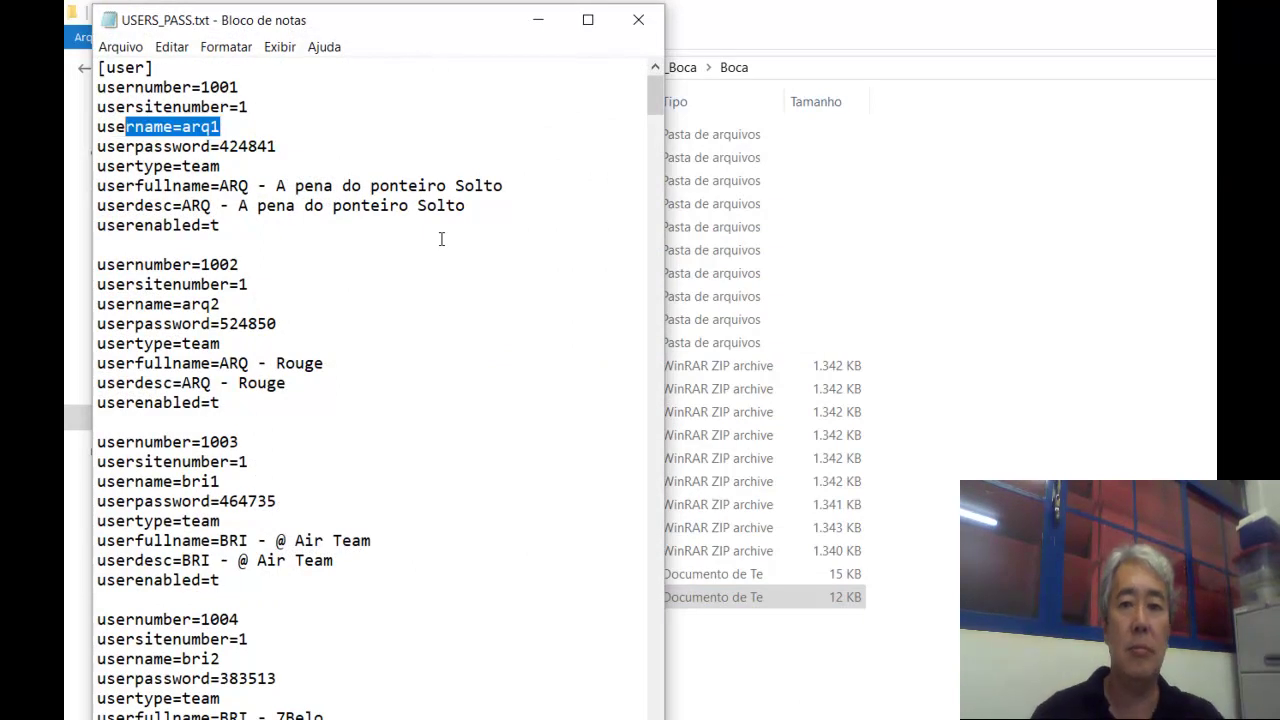
key(alt+Tab)
key(alt+Tab)
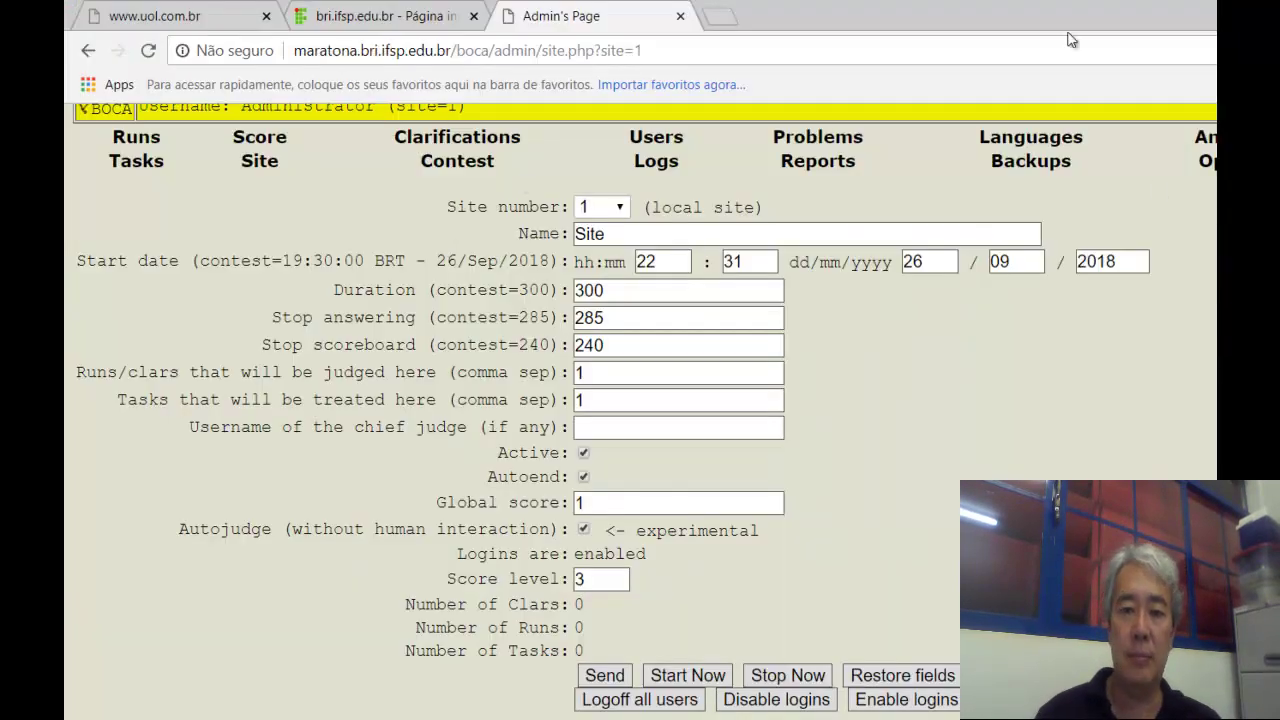
Log off admin and sign in as team arq1 using its password from the file.
click(1225, 129)
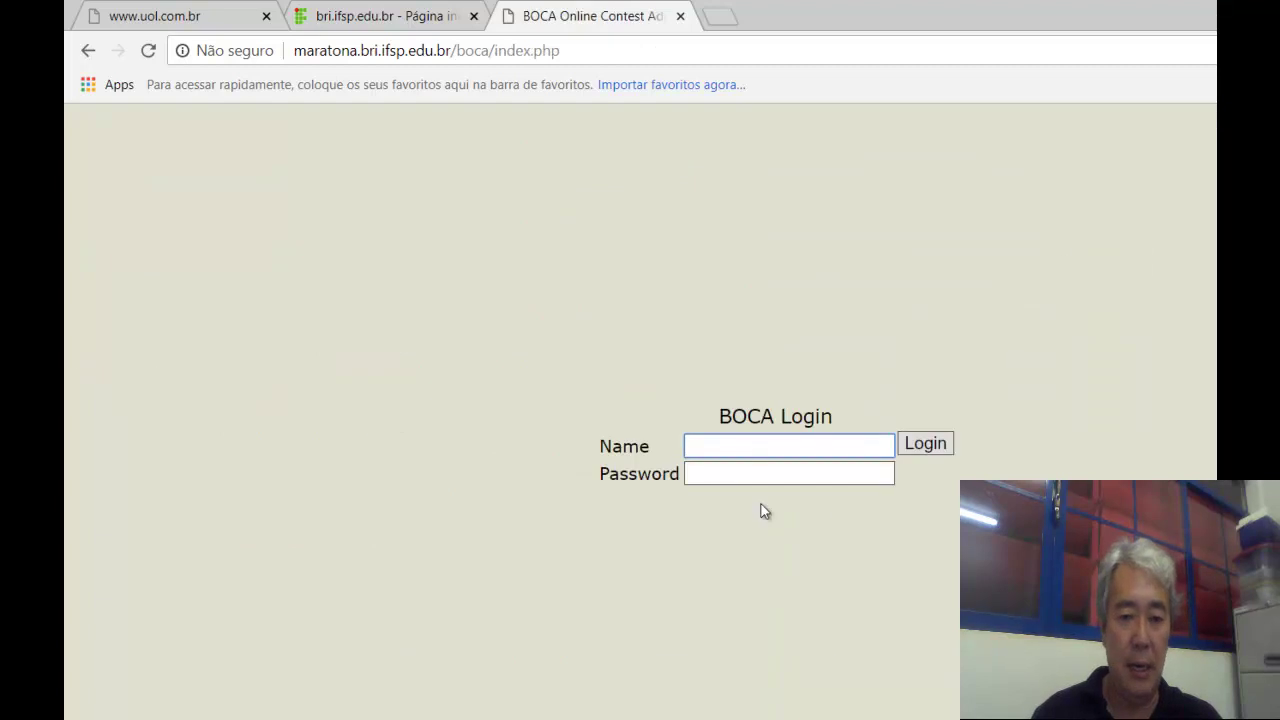
click(752, 440)
text(arq1)
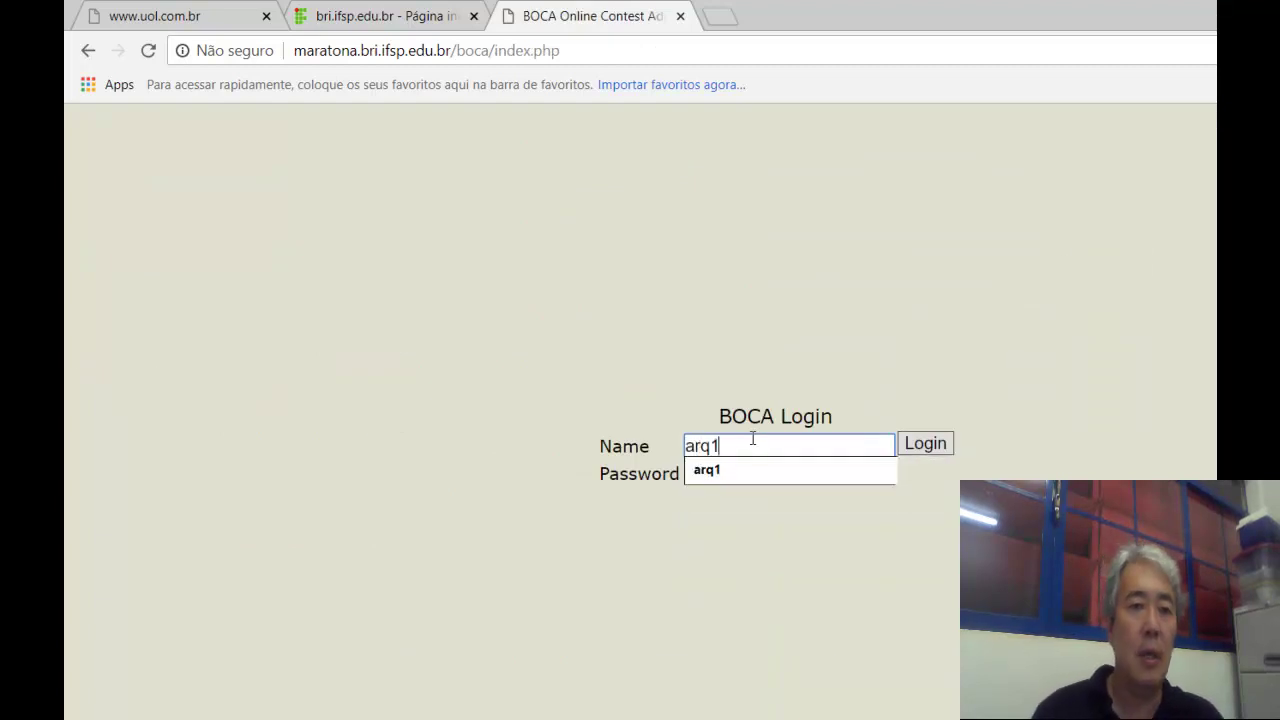
key(Tab)
key(alt+Tab)
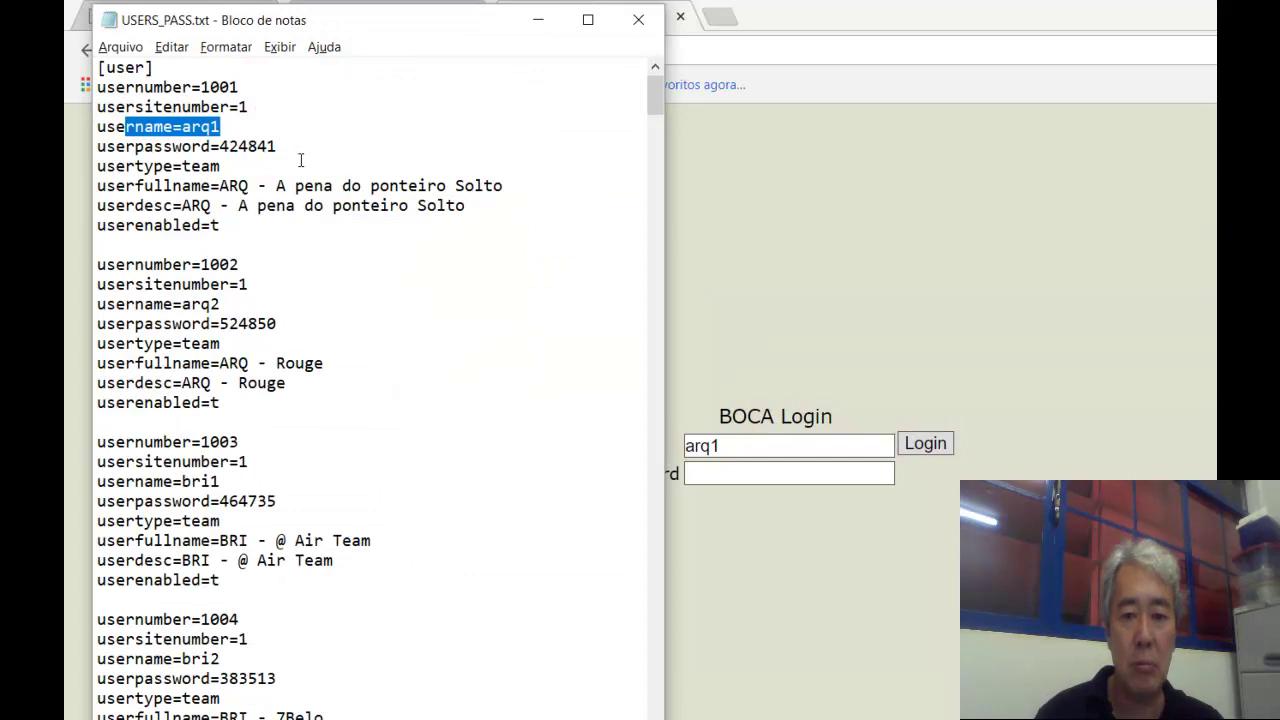
click(614, 306)
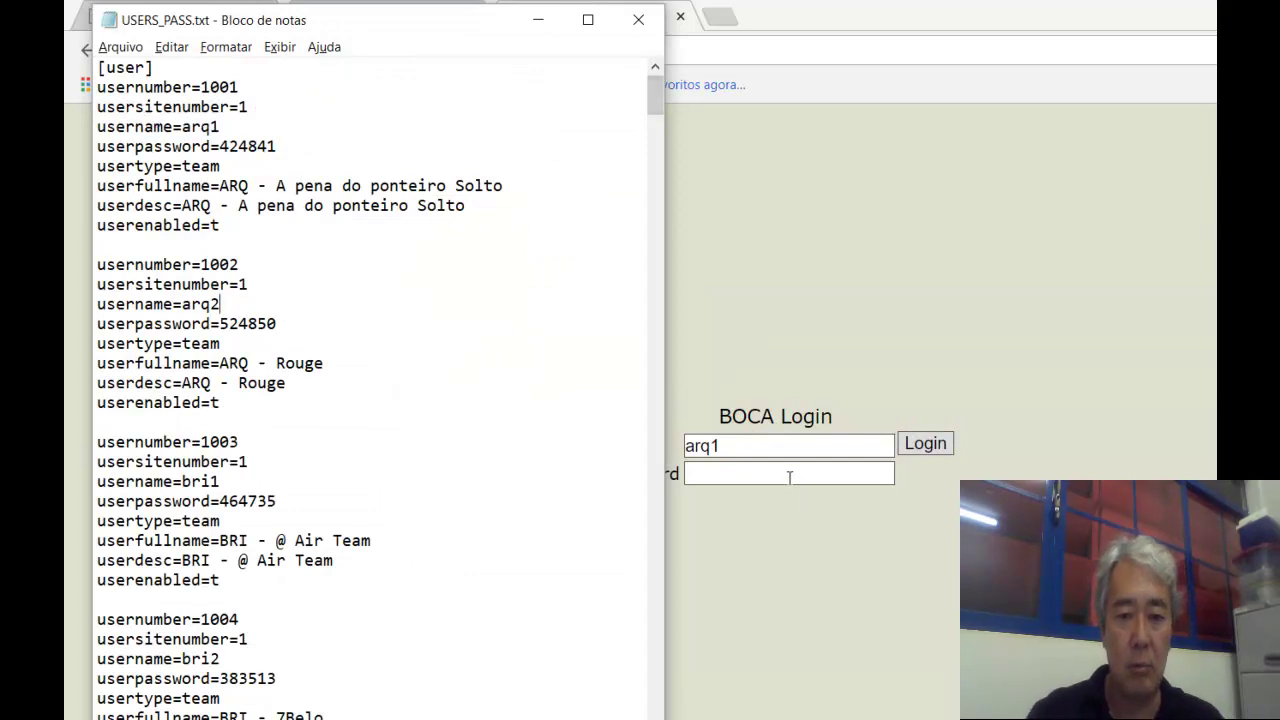
click(789, 474)
text(4)
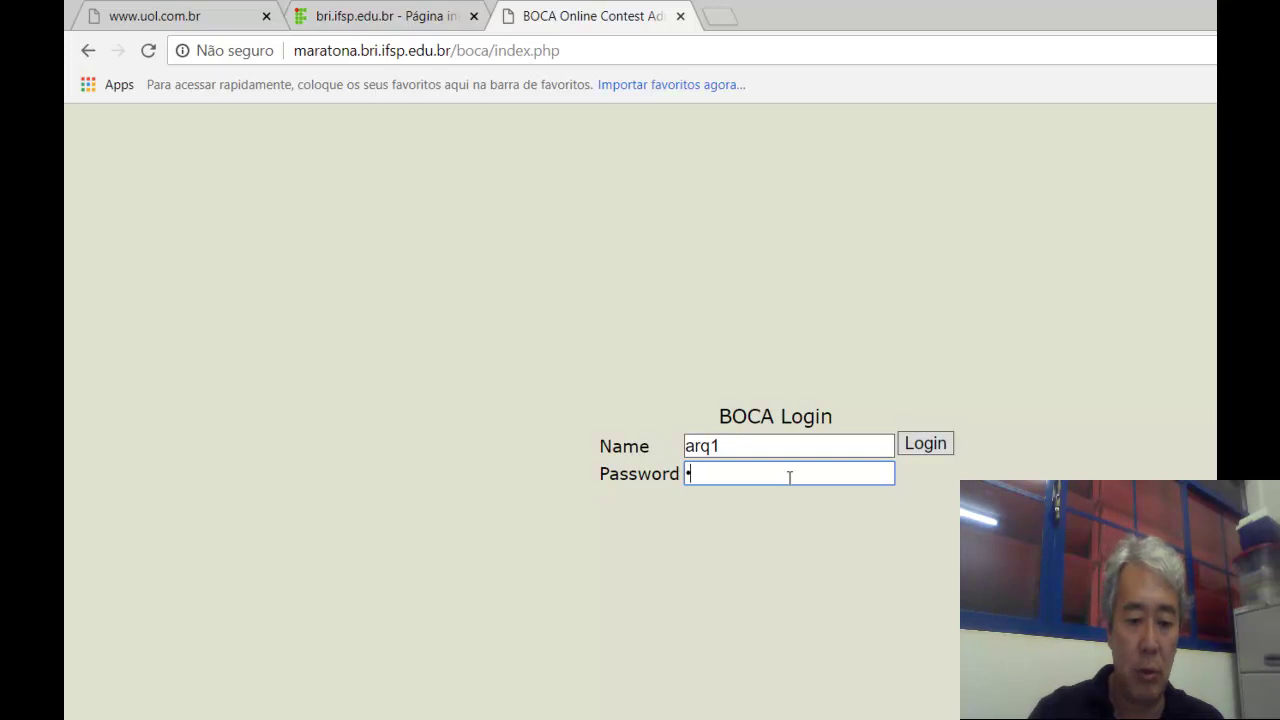
text(•••••)
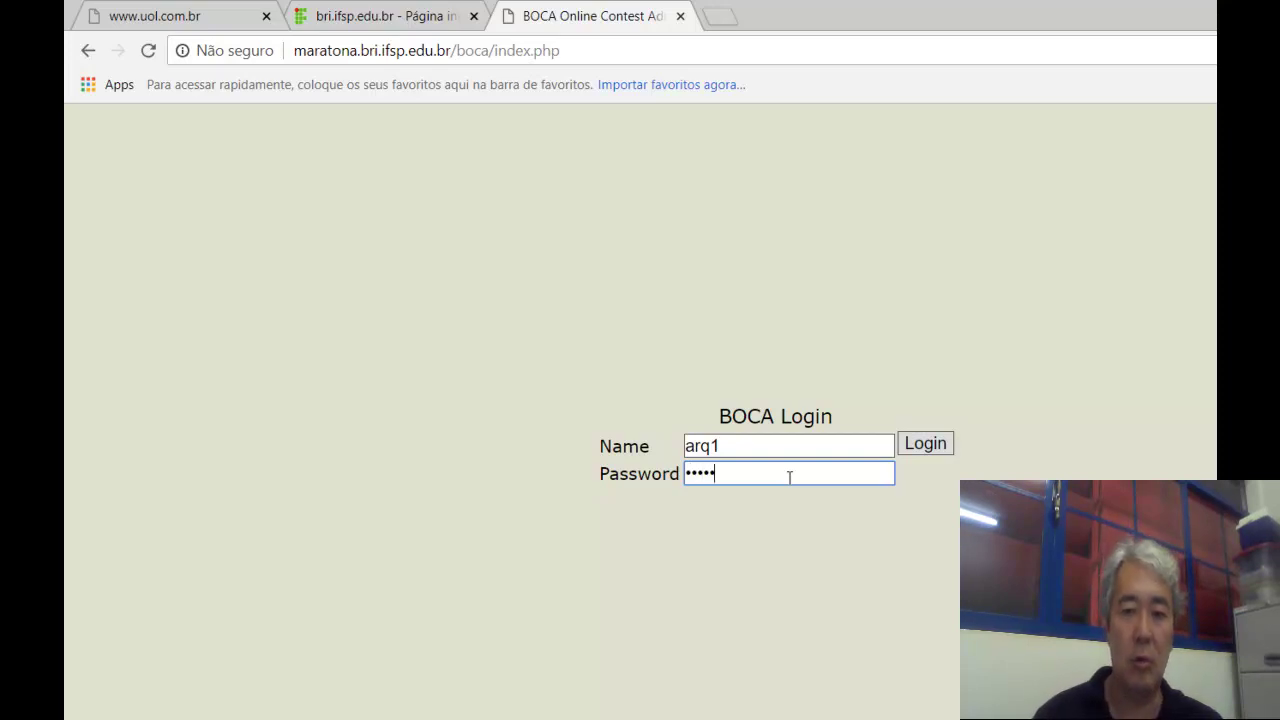
click(925, 444)
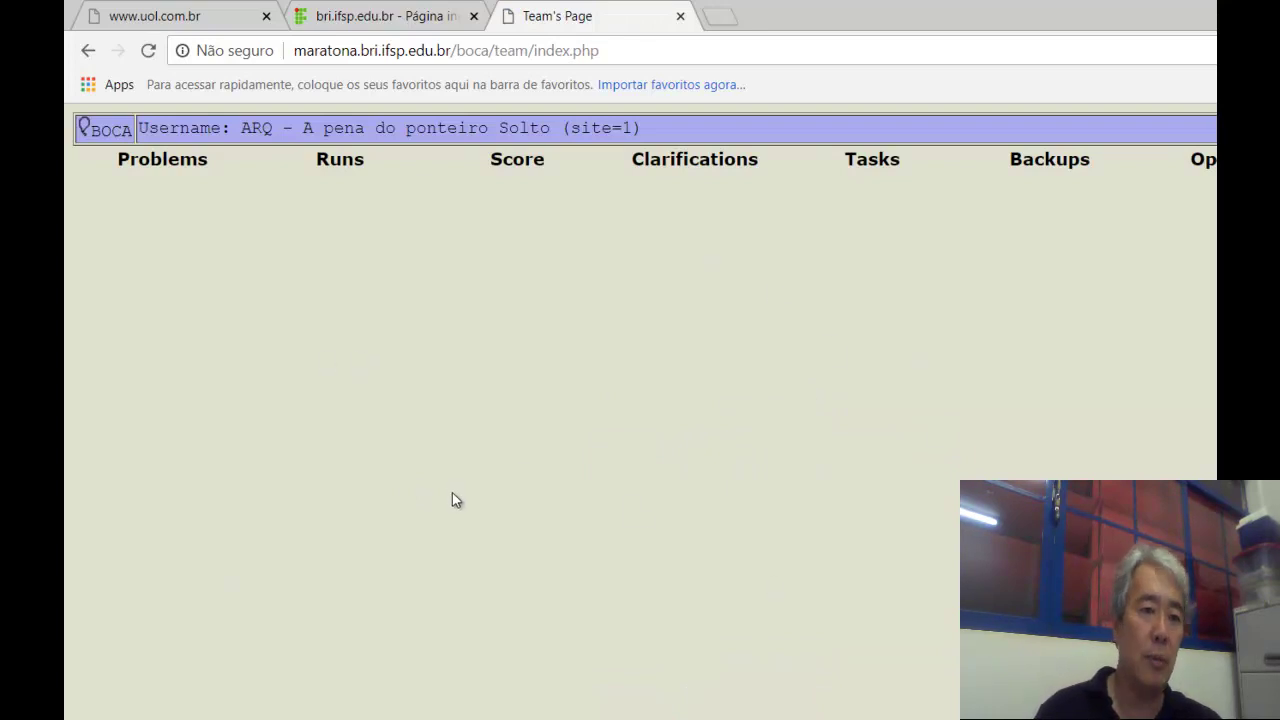
Browse the team's Problems, Runs and Score pages, ending back on Runs.
click(187, 164)
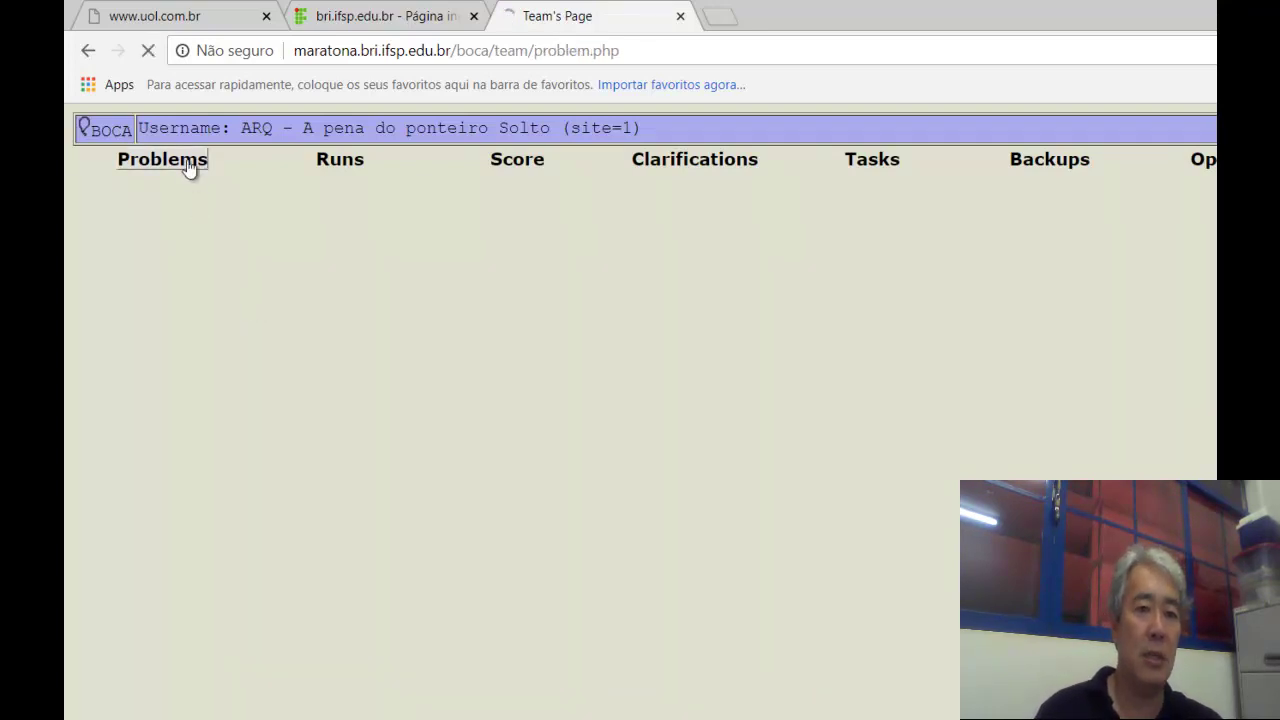
click(343, 162)
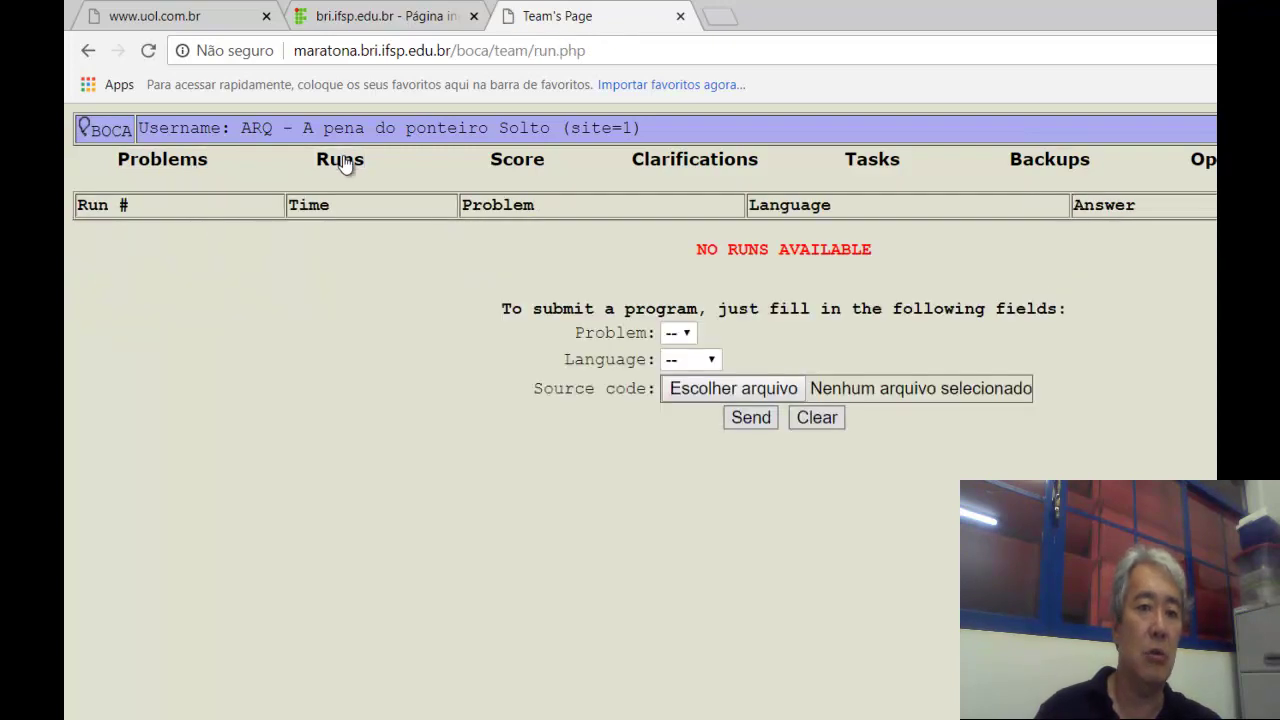
click(520, 170)
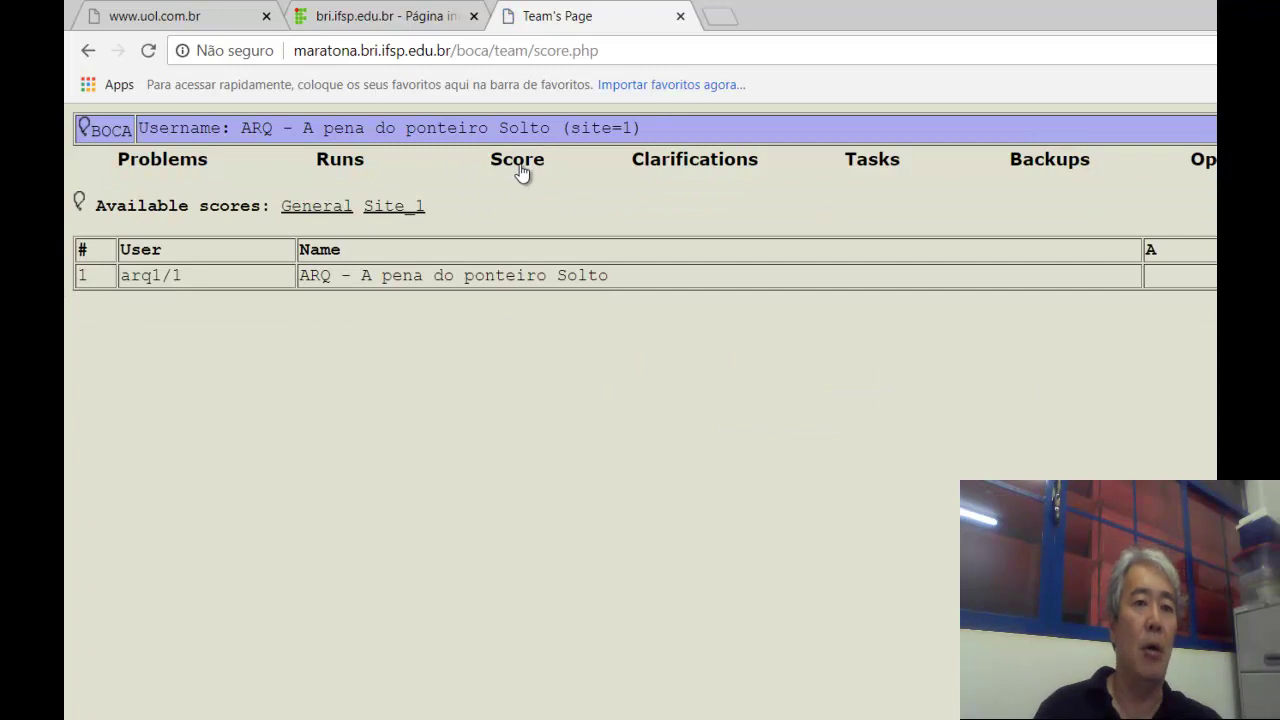
click(148, 176)
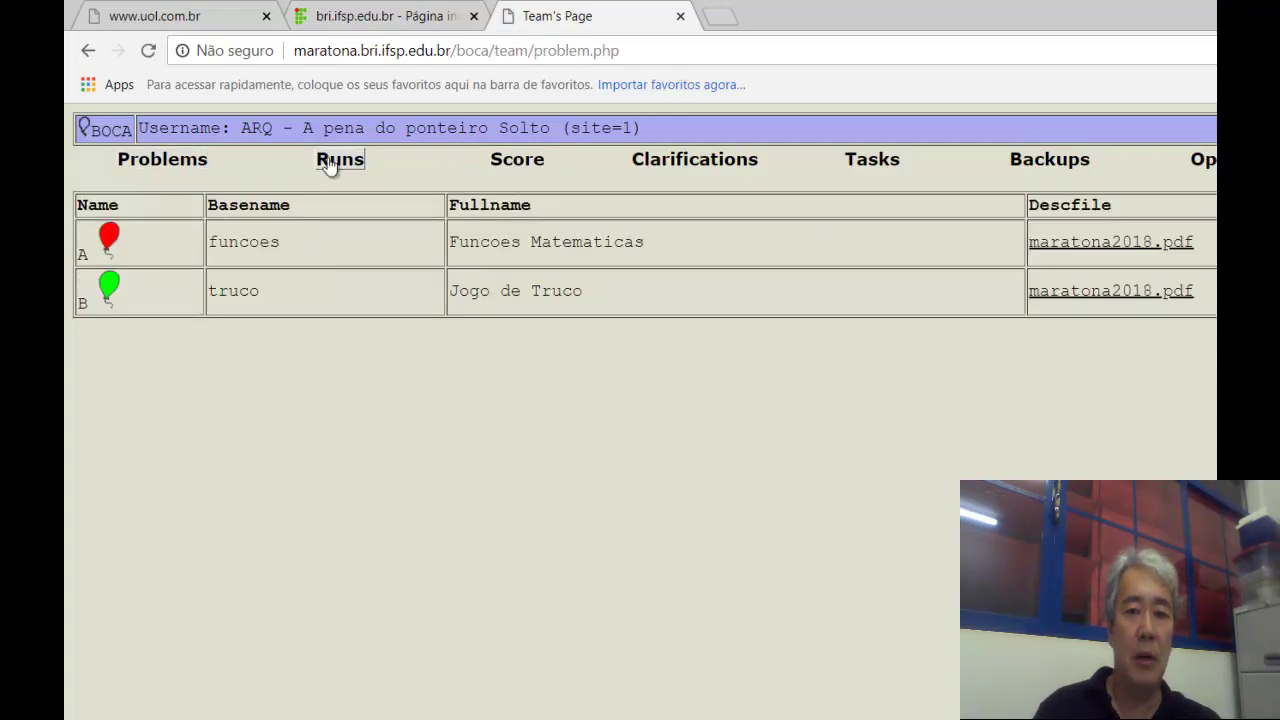
click(333, 167)
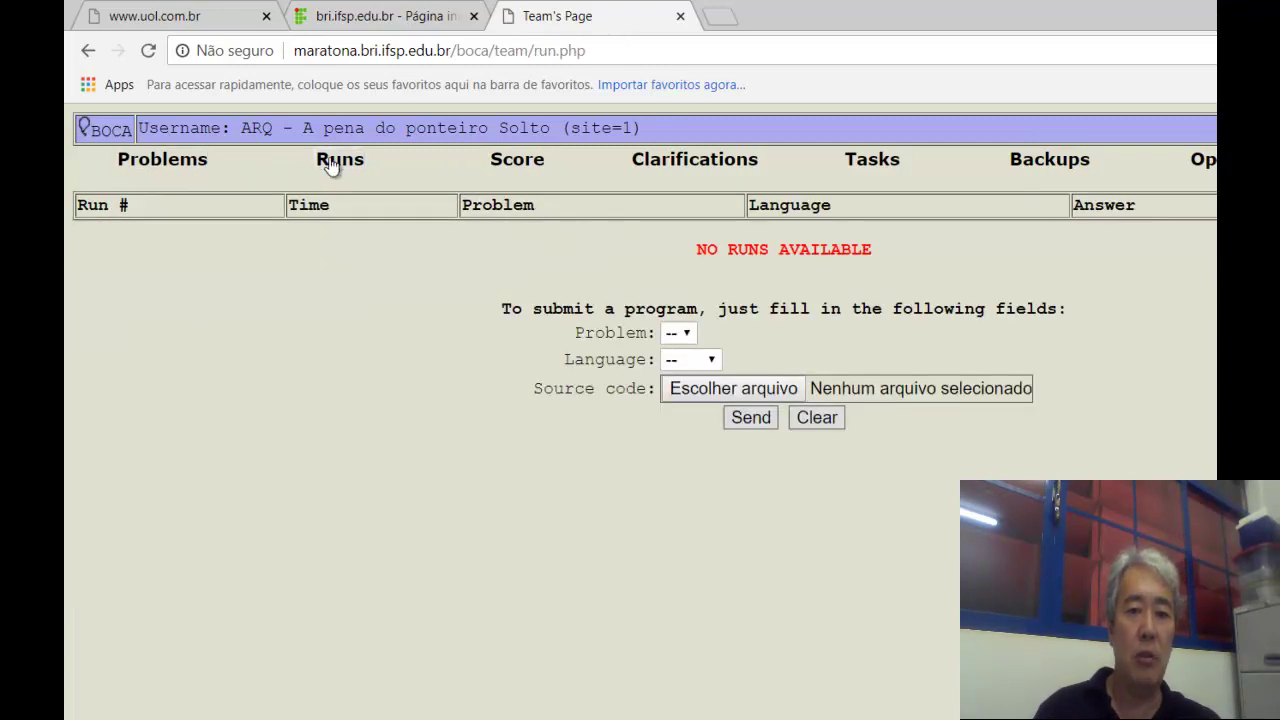
Choose problem A and language C, then browse folders for the source file before cancelling.
click(680, 333)
click(675, 375)
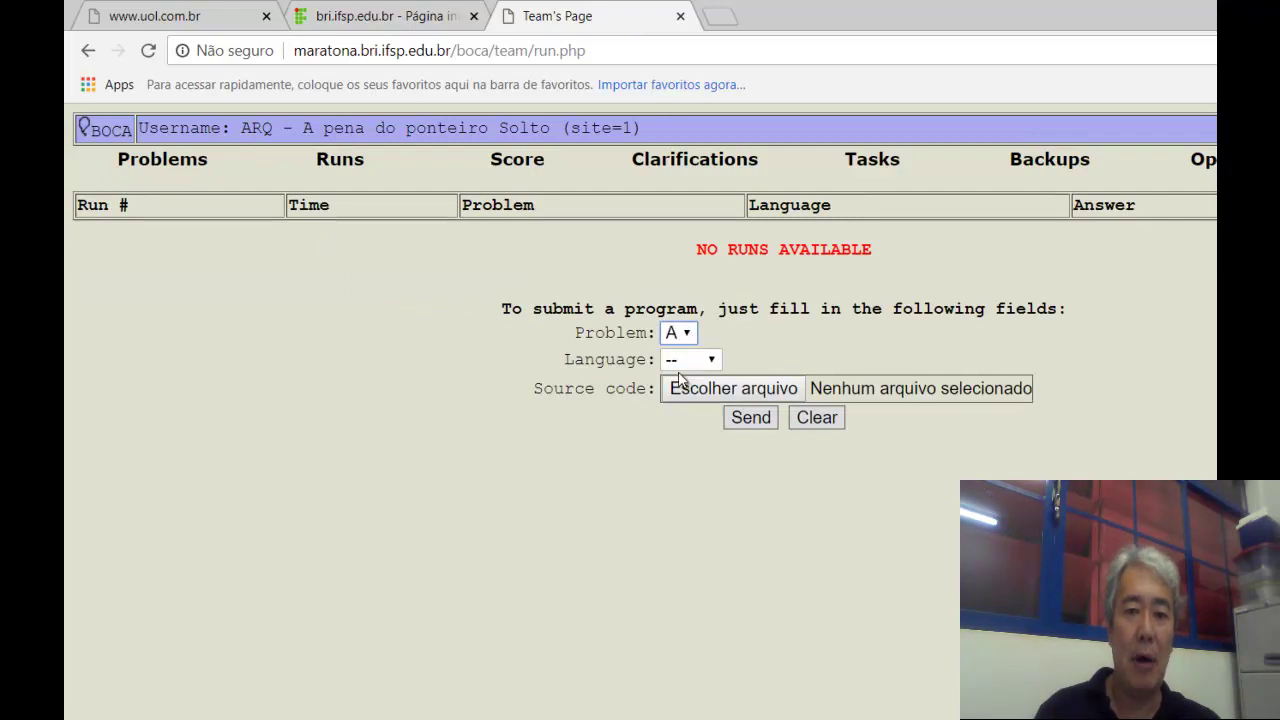
click(711, 361)
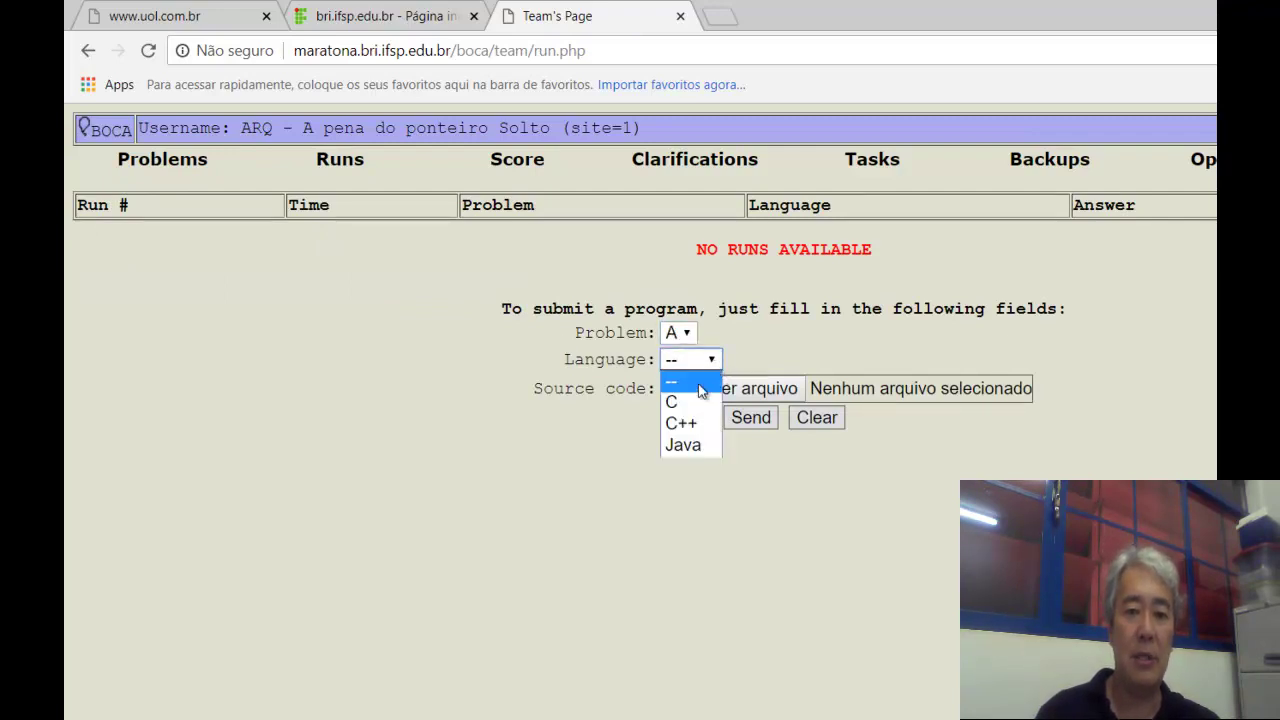
click(694, 402)
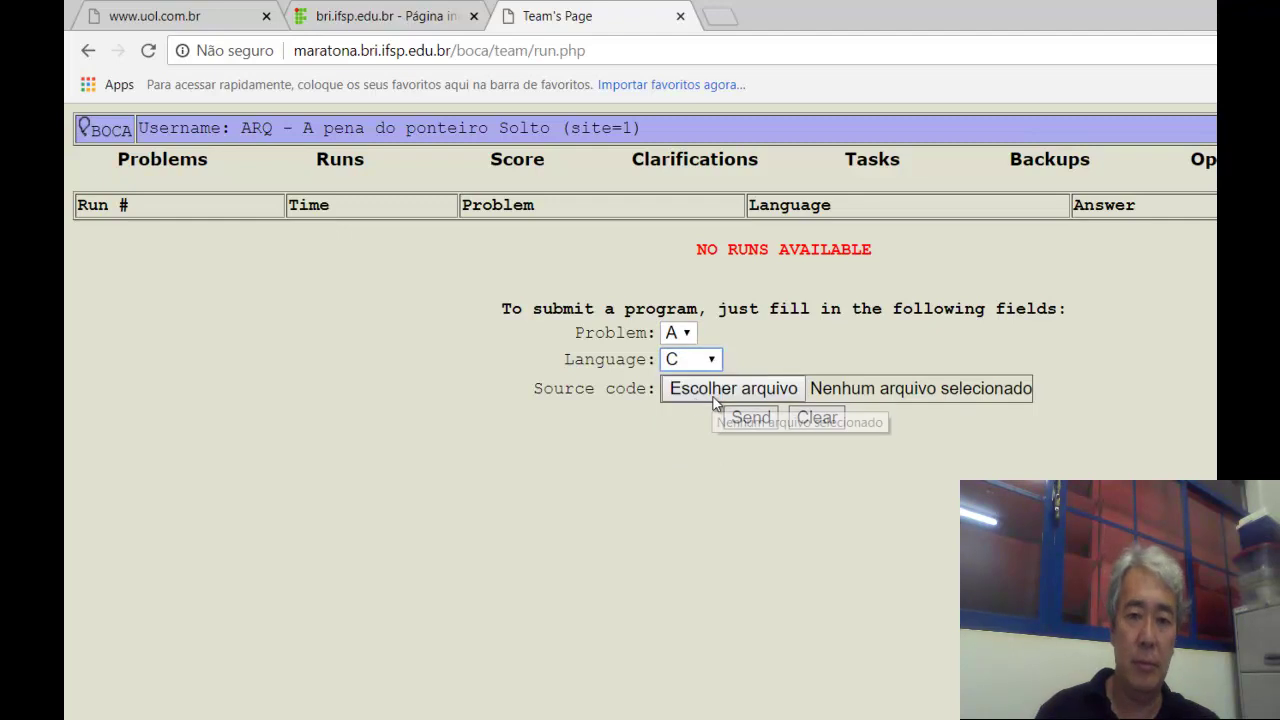
click(711, 398)
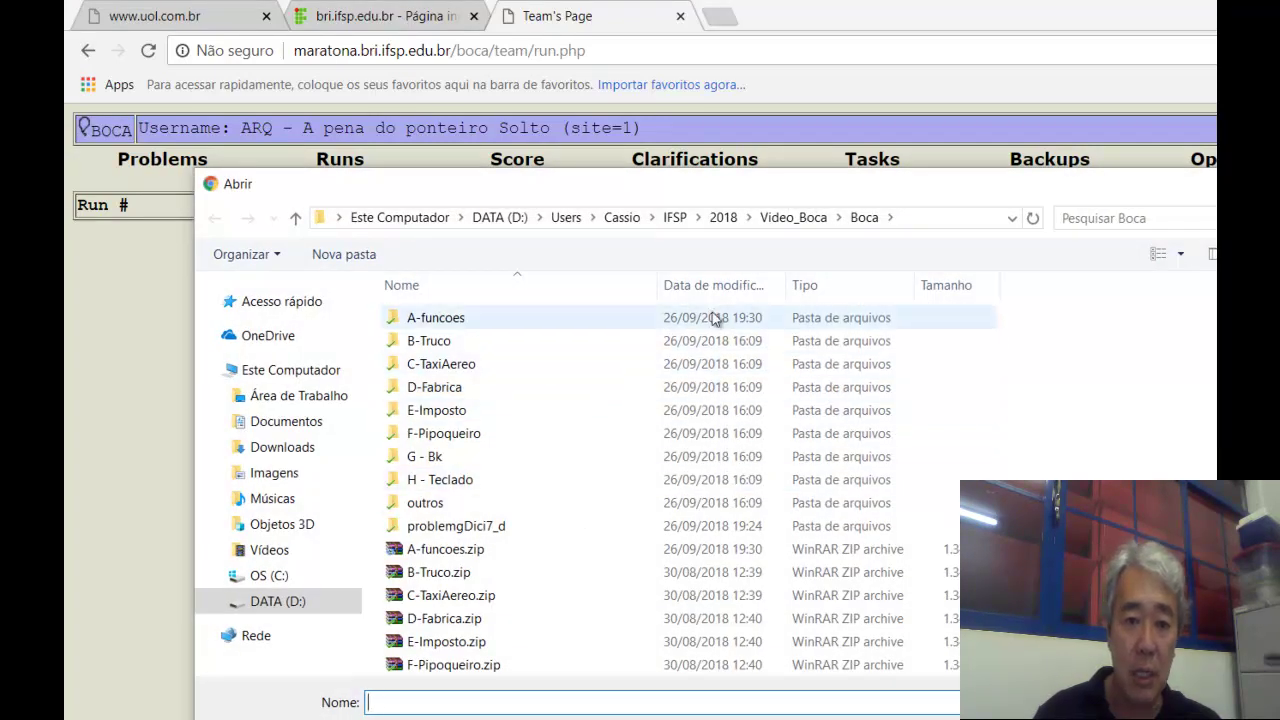
click(738, 219)
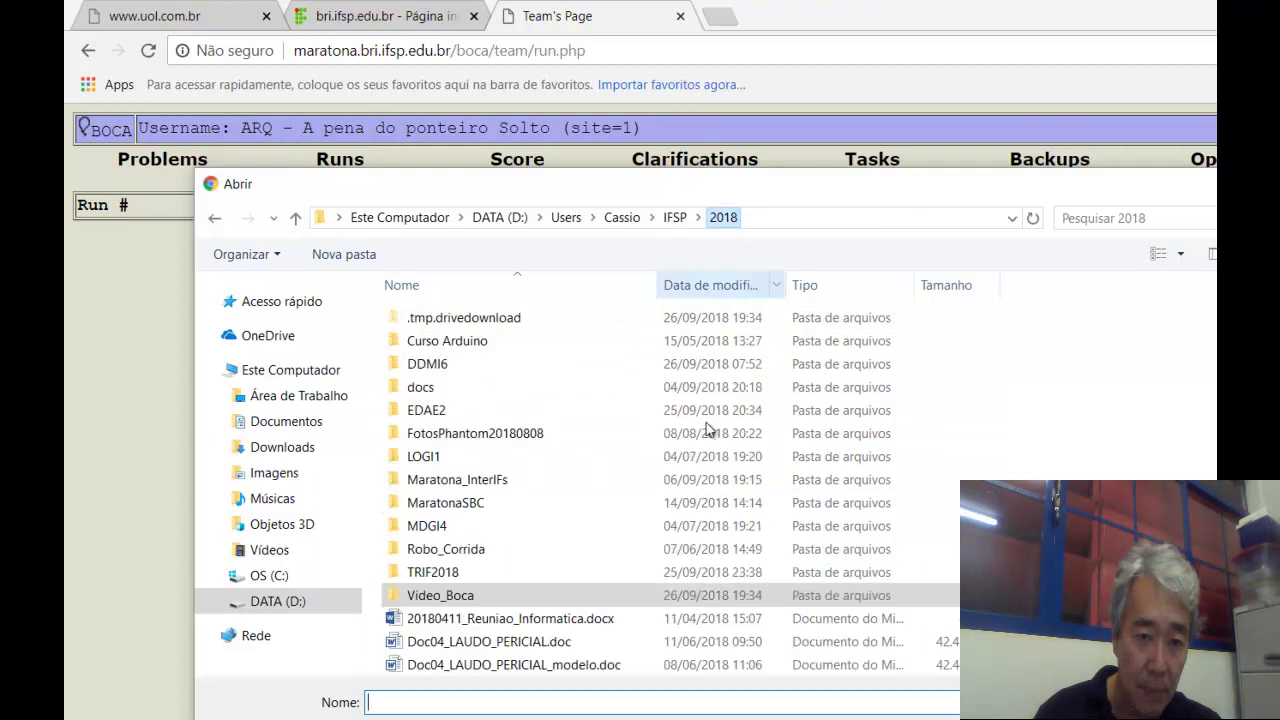
double_click(540, 488)
key(Escape)
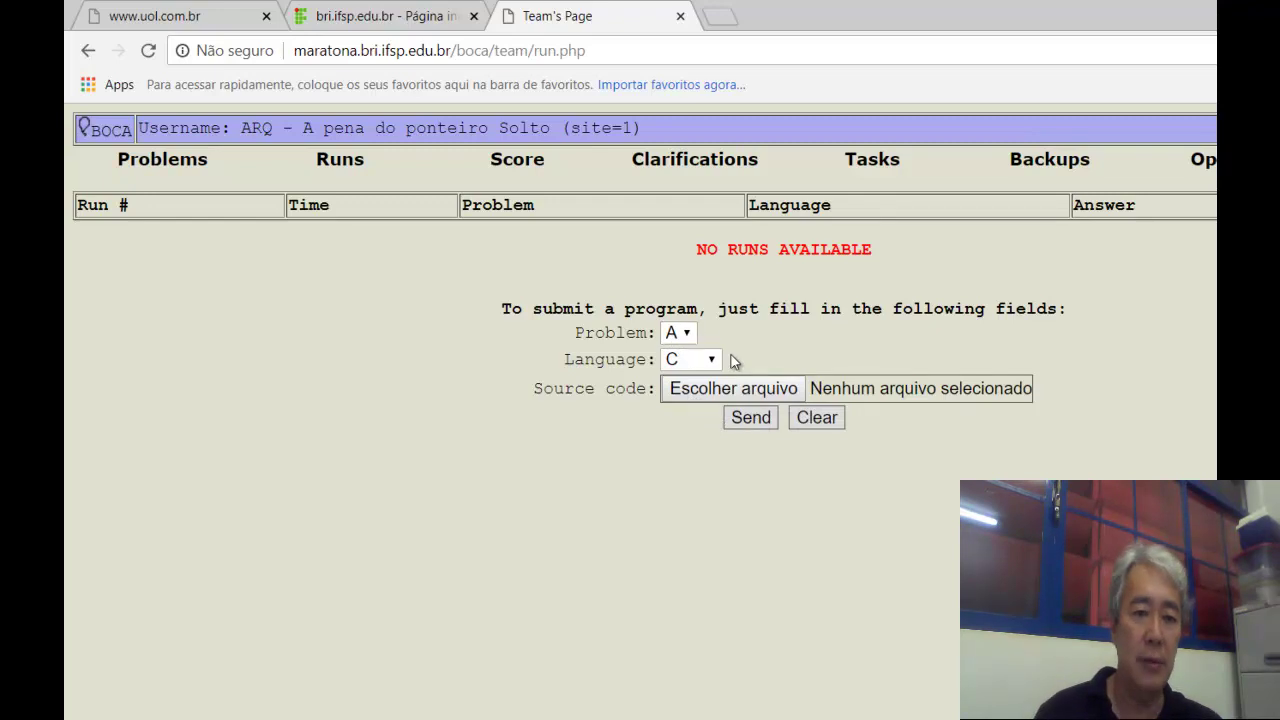
Attach truco.c from the Video_Boca folder and send the run, confirming the submission.
click(703, 388)
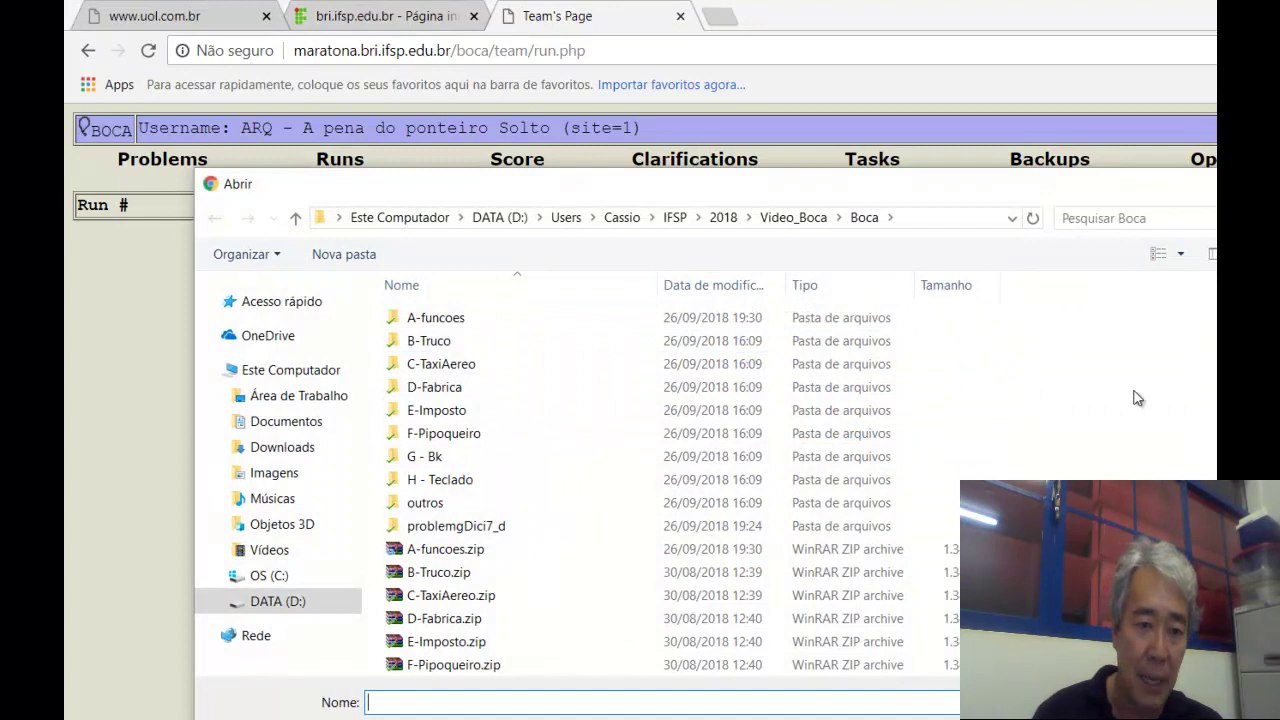
click(801, 221)
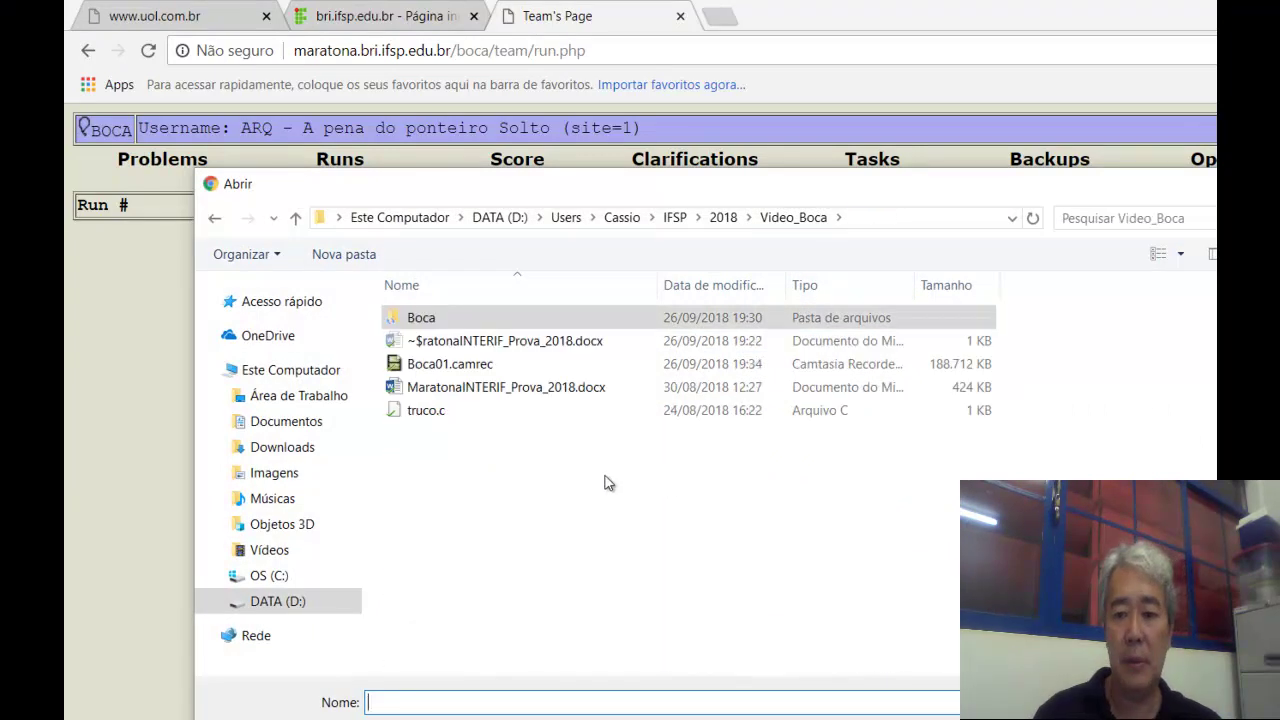
click(441, 417)
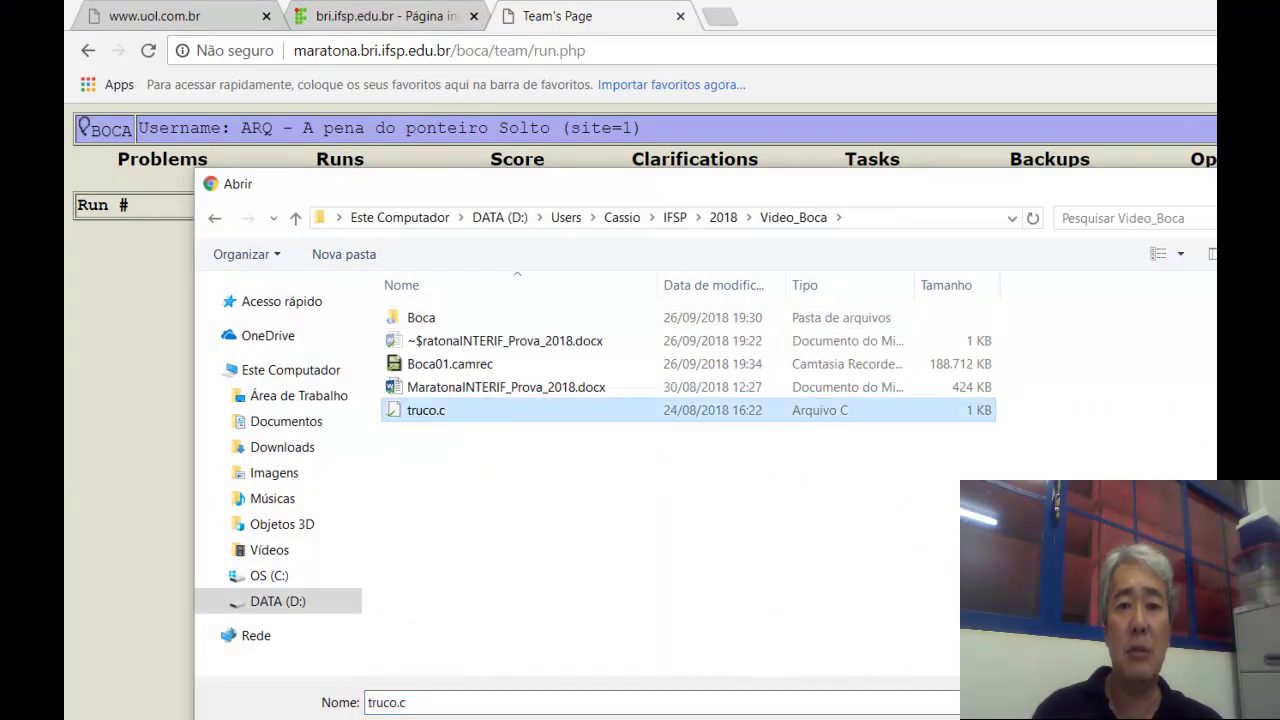
key(Return)
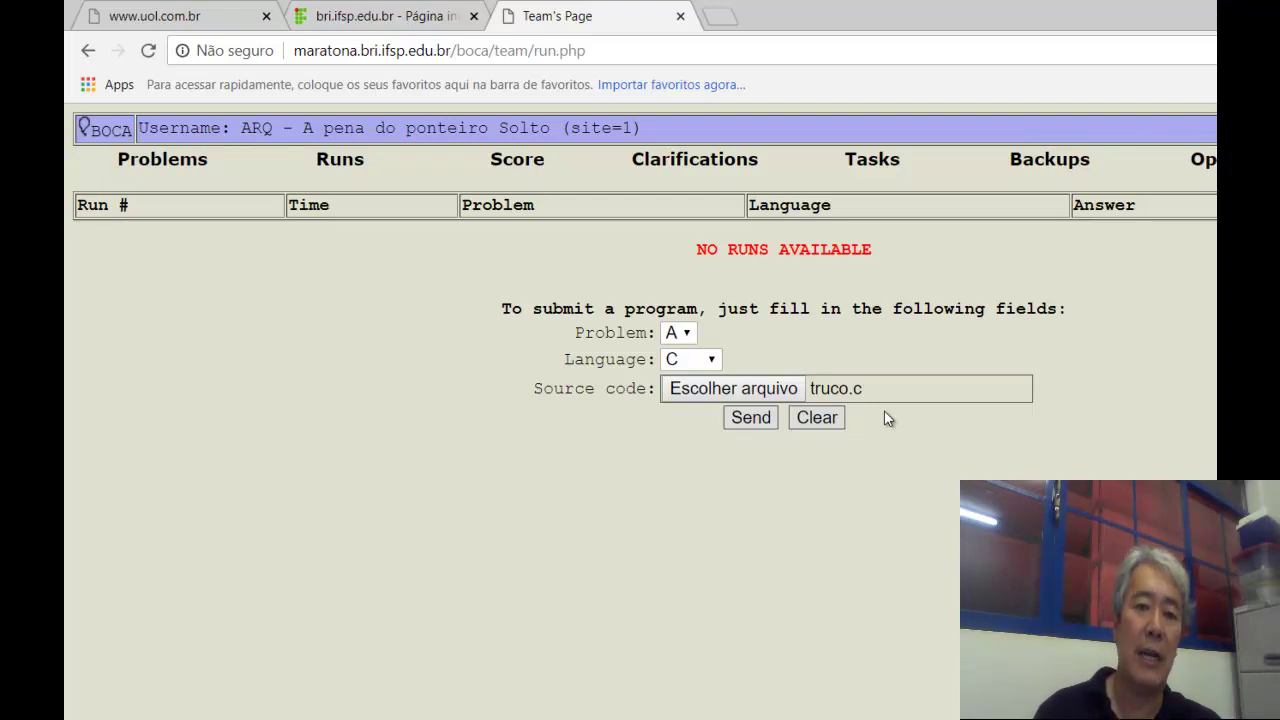
click(760, 423)
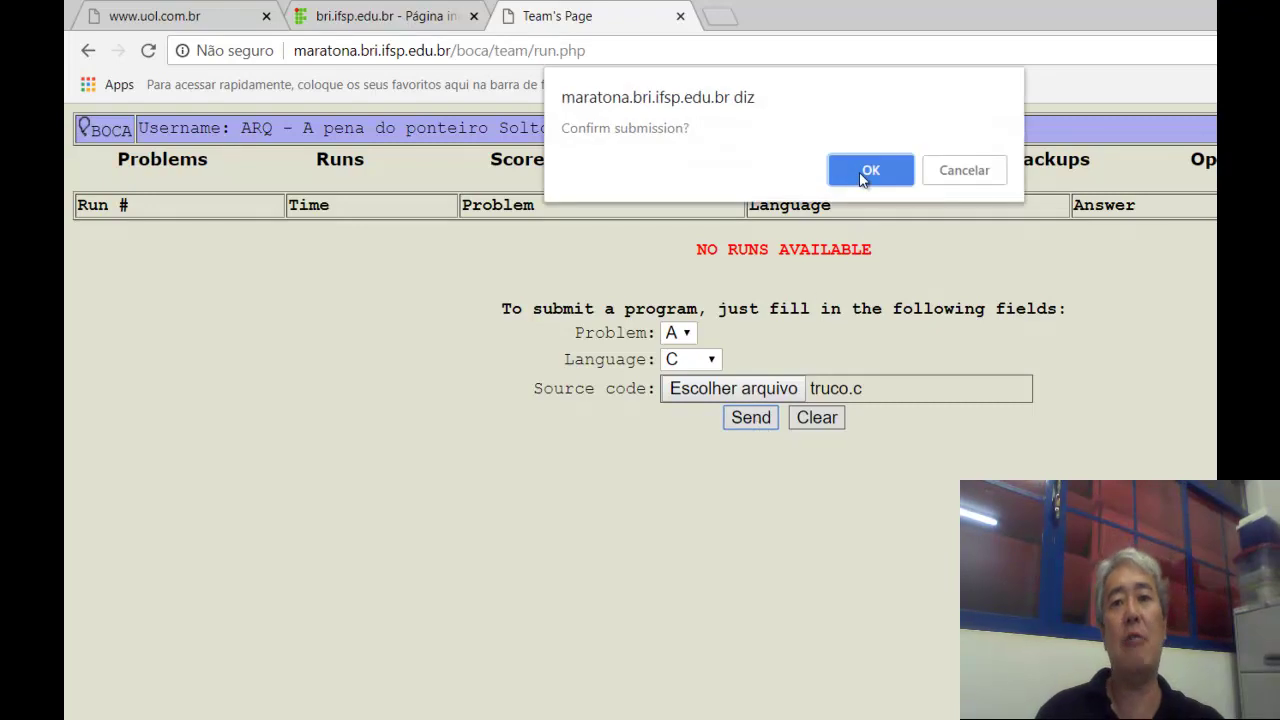
click(860, 172)
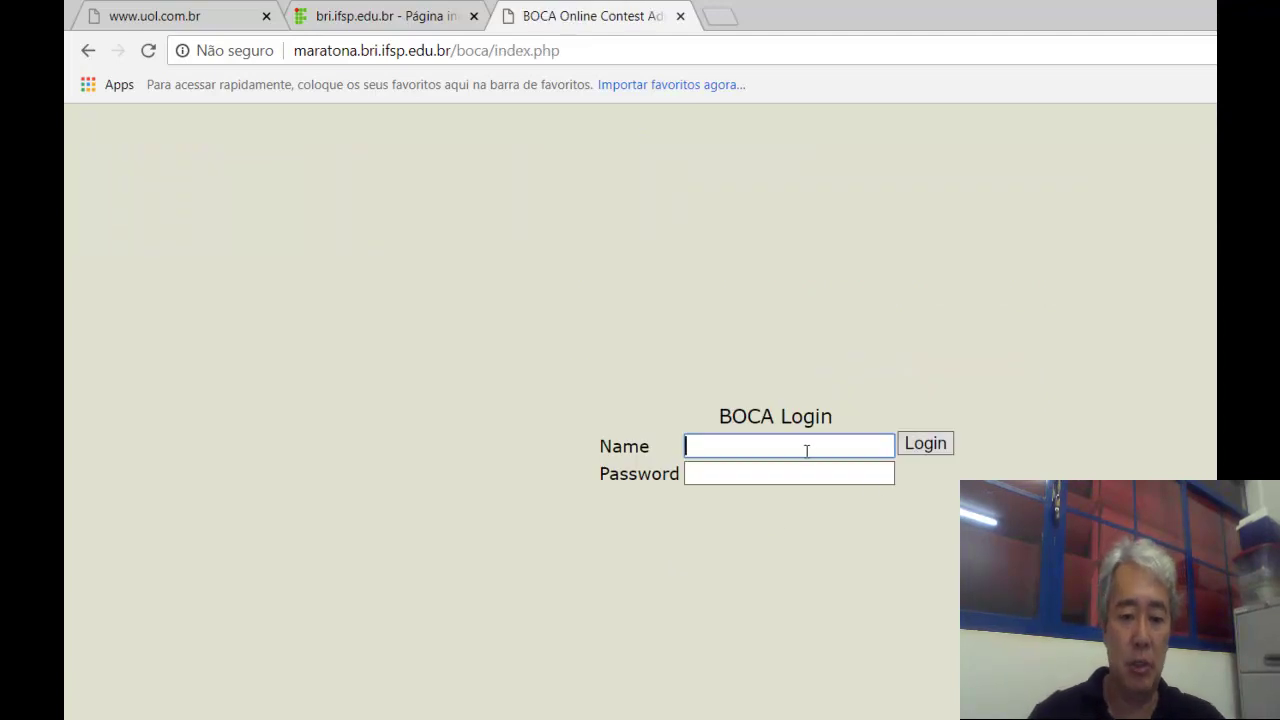
Log in to BOCA as admin with the administrator password.
click(804, 450)
text(admin)
key(Tab)
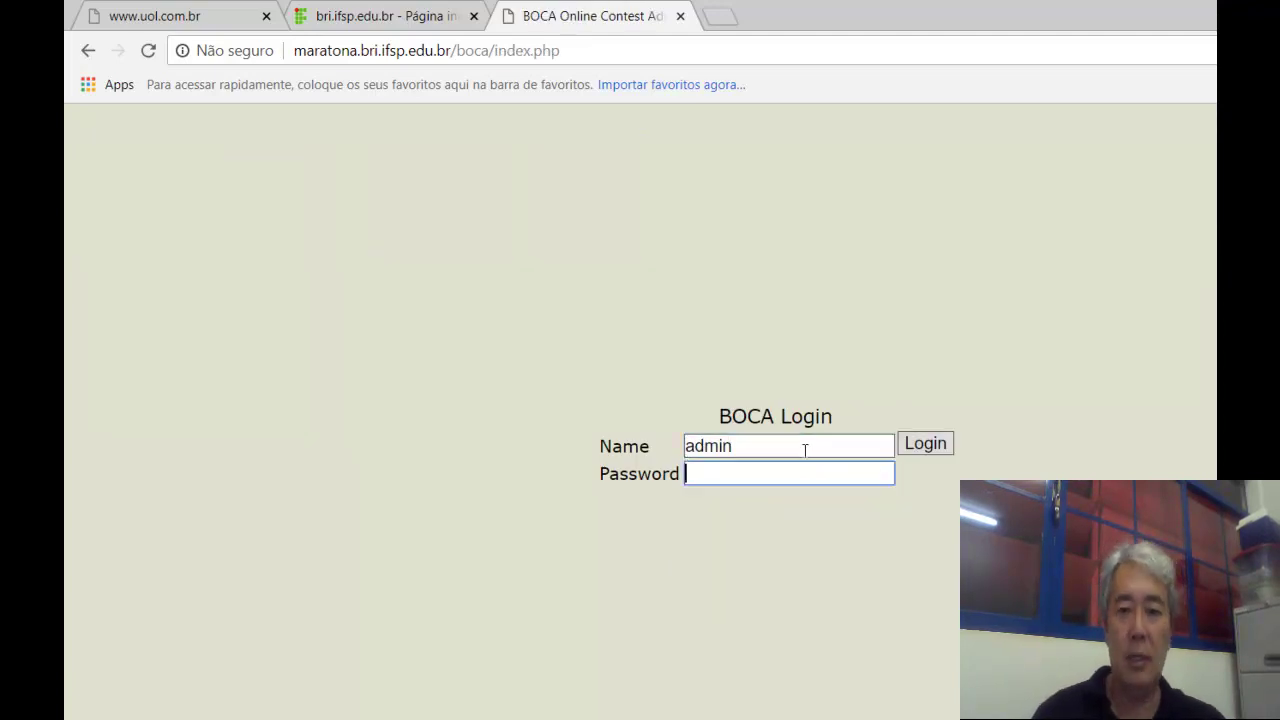
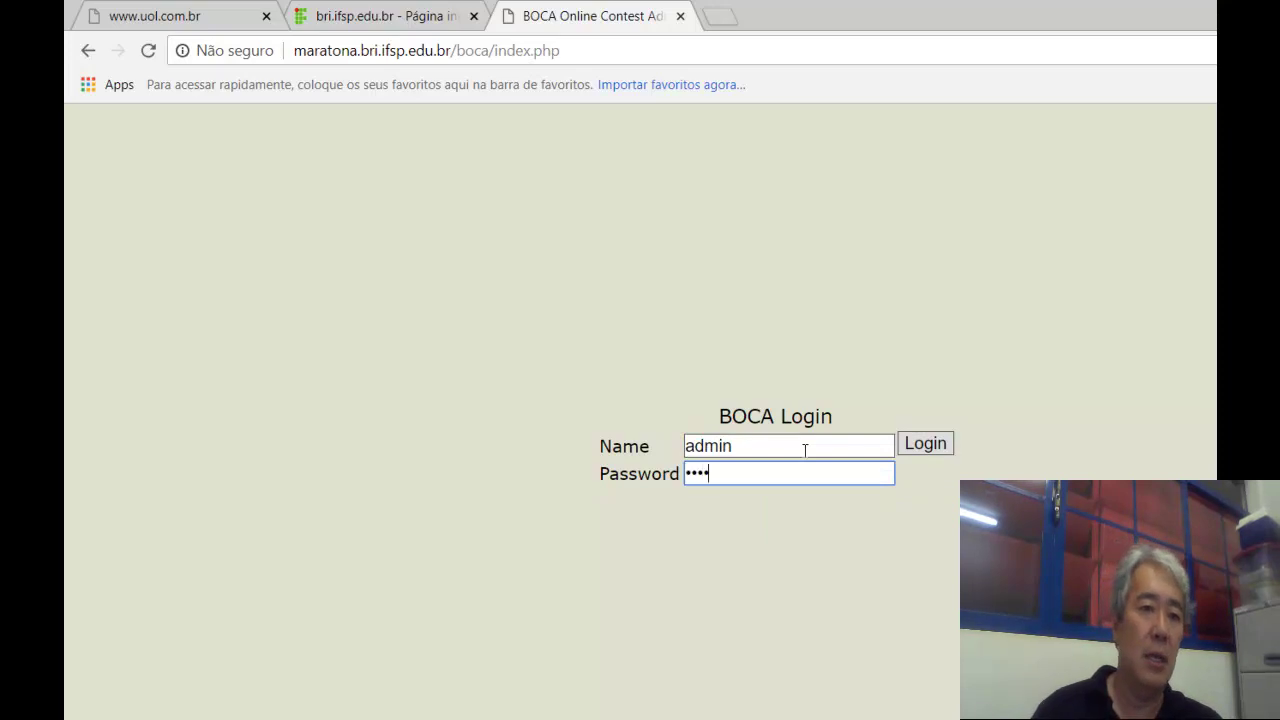
click(912, 450)
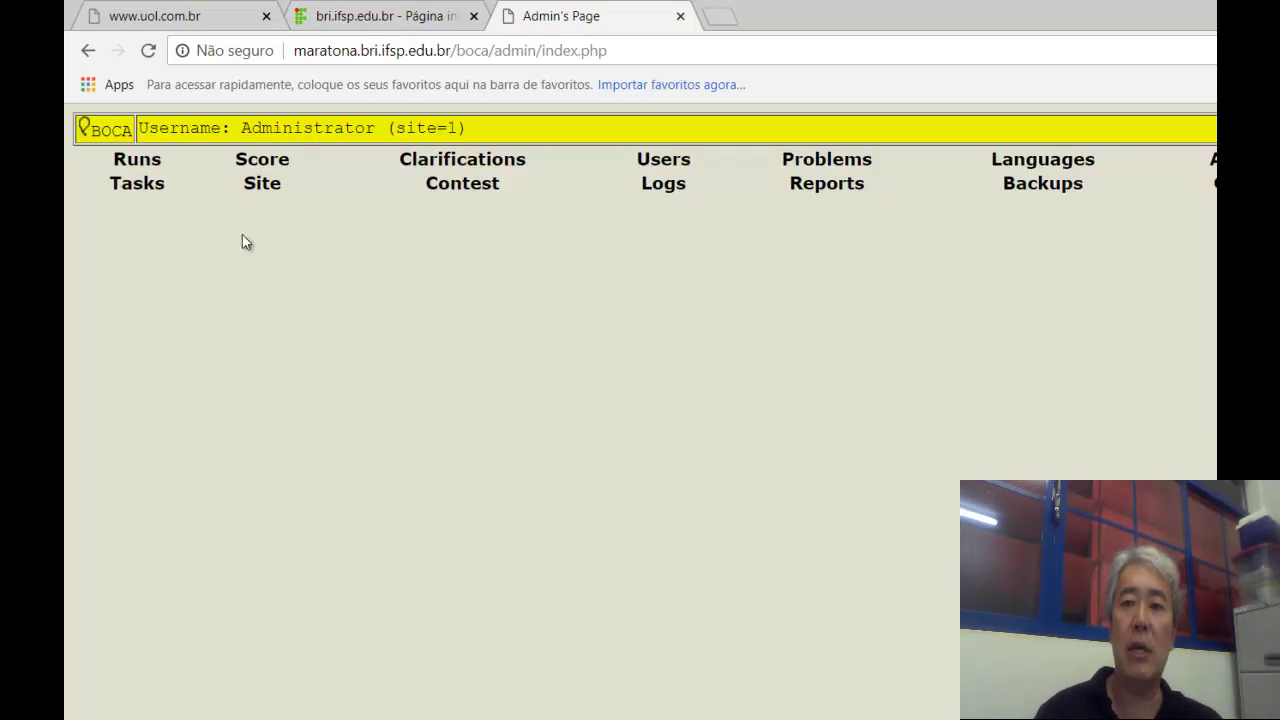
Open run 1 from the Runs list and view its Answer options without changing them.
click(140, 162)
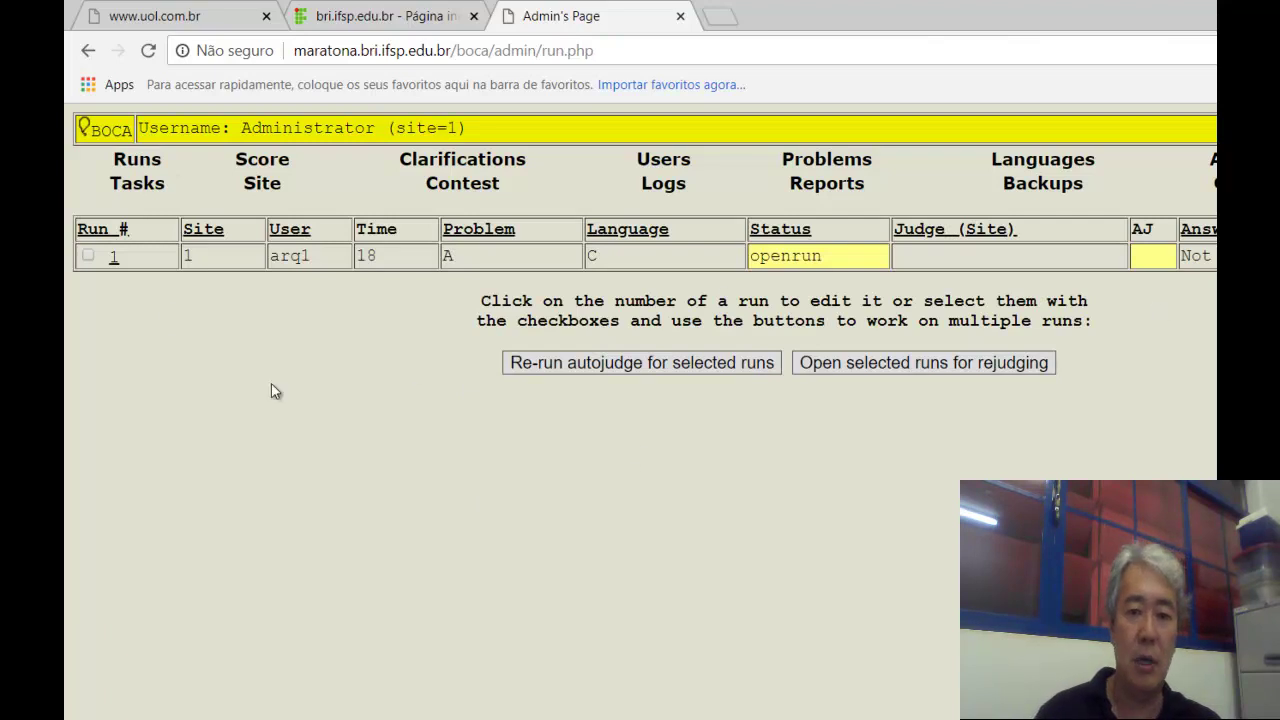
click(114, 258)
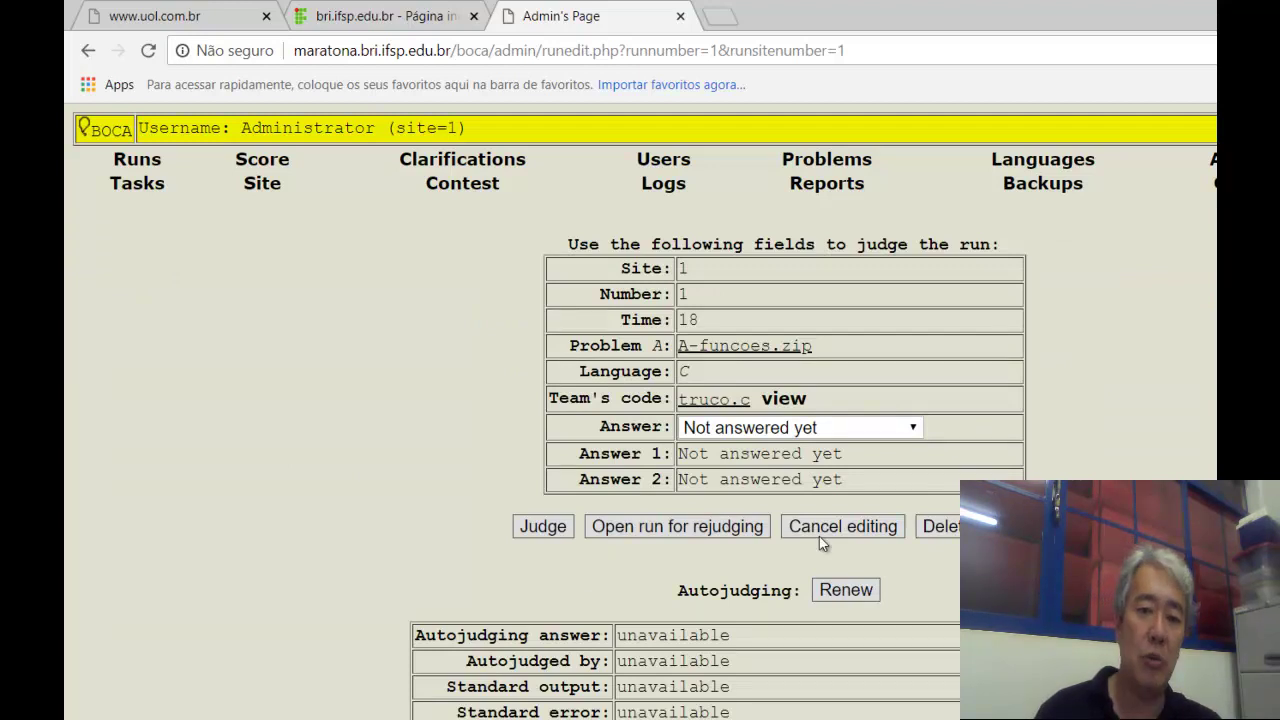
click(915, 428)
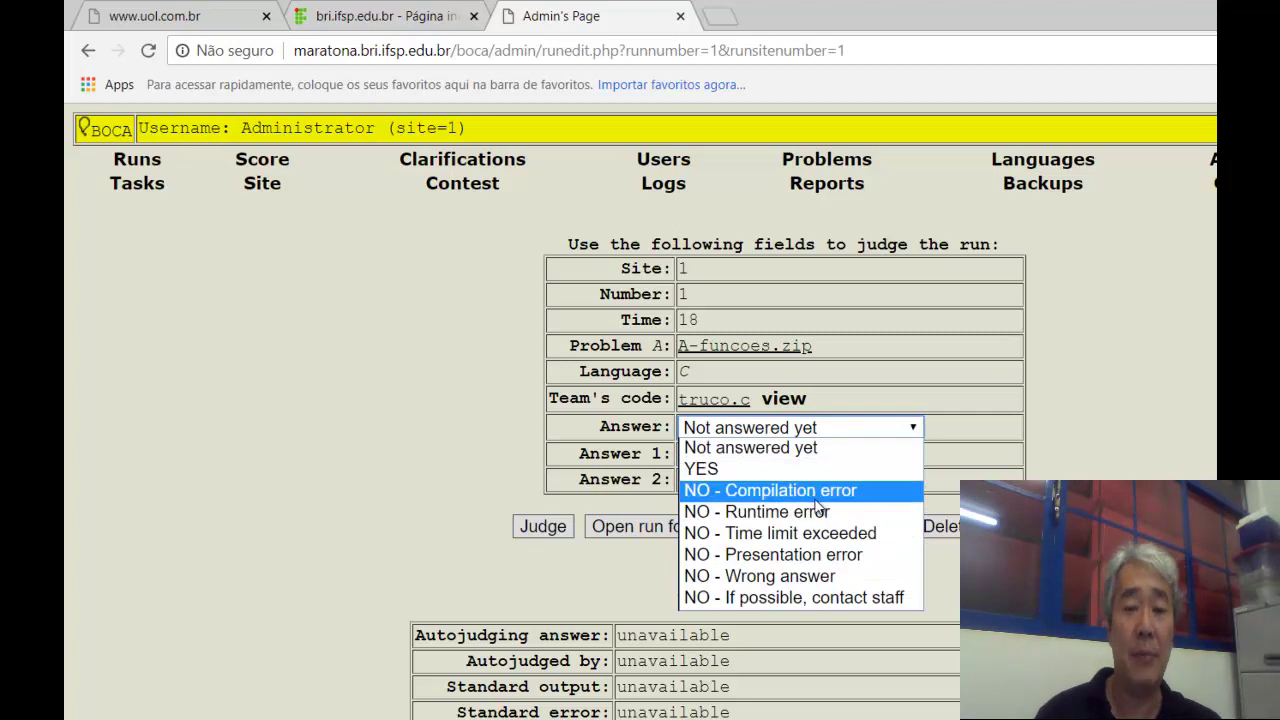
click(1198, 421)
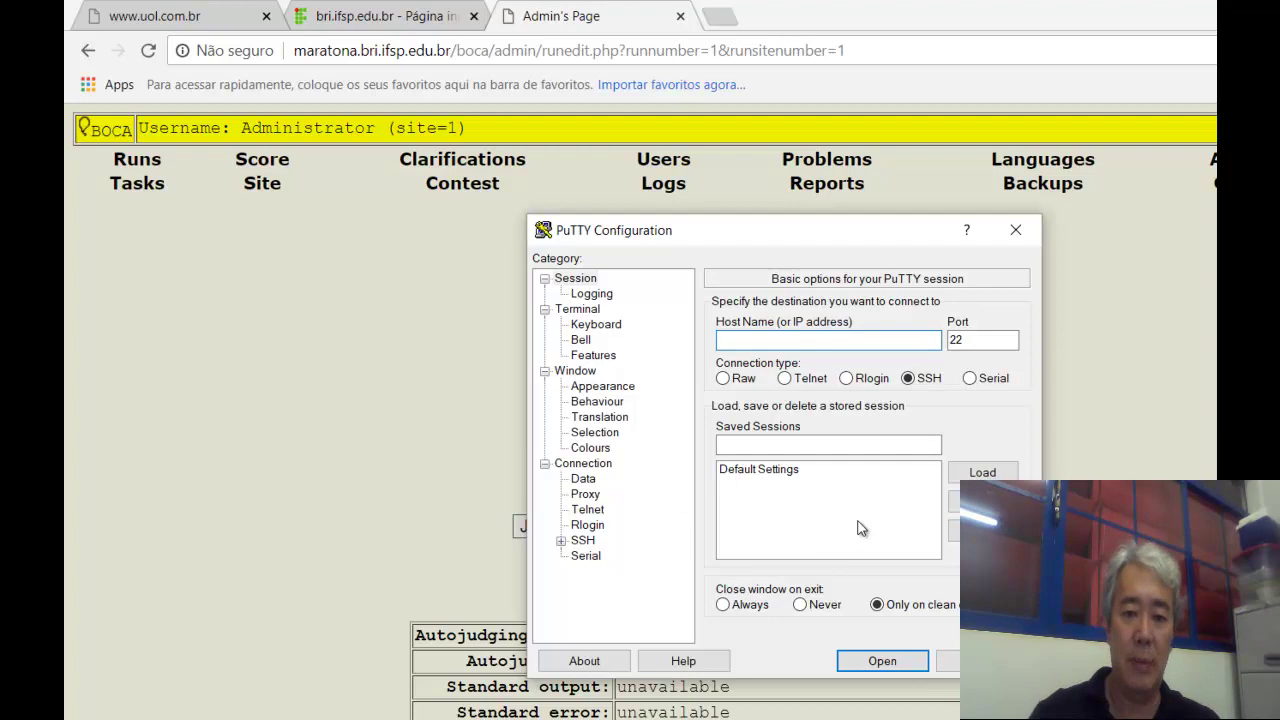
Connect over SSH to maratona.bri.ifsp.edu.br and log in with the server account.
text(marat)
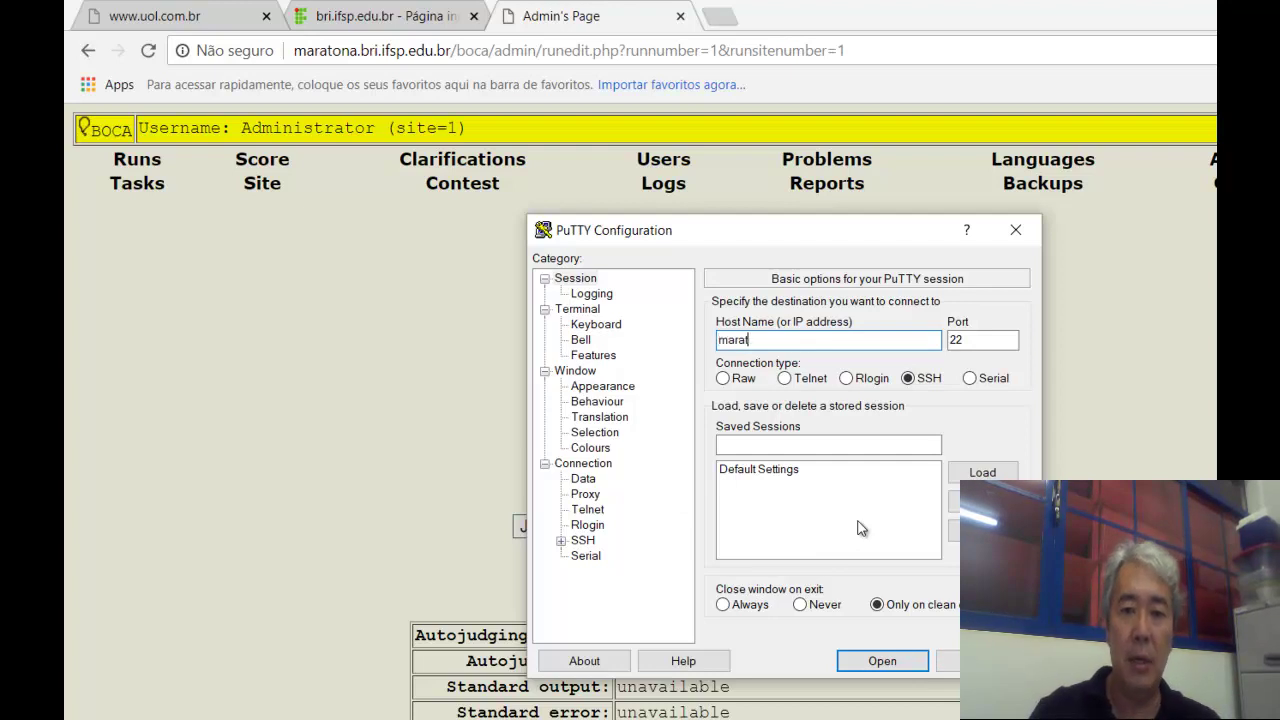
text(ona.bri)
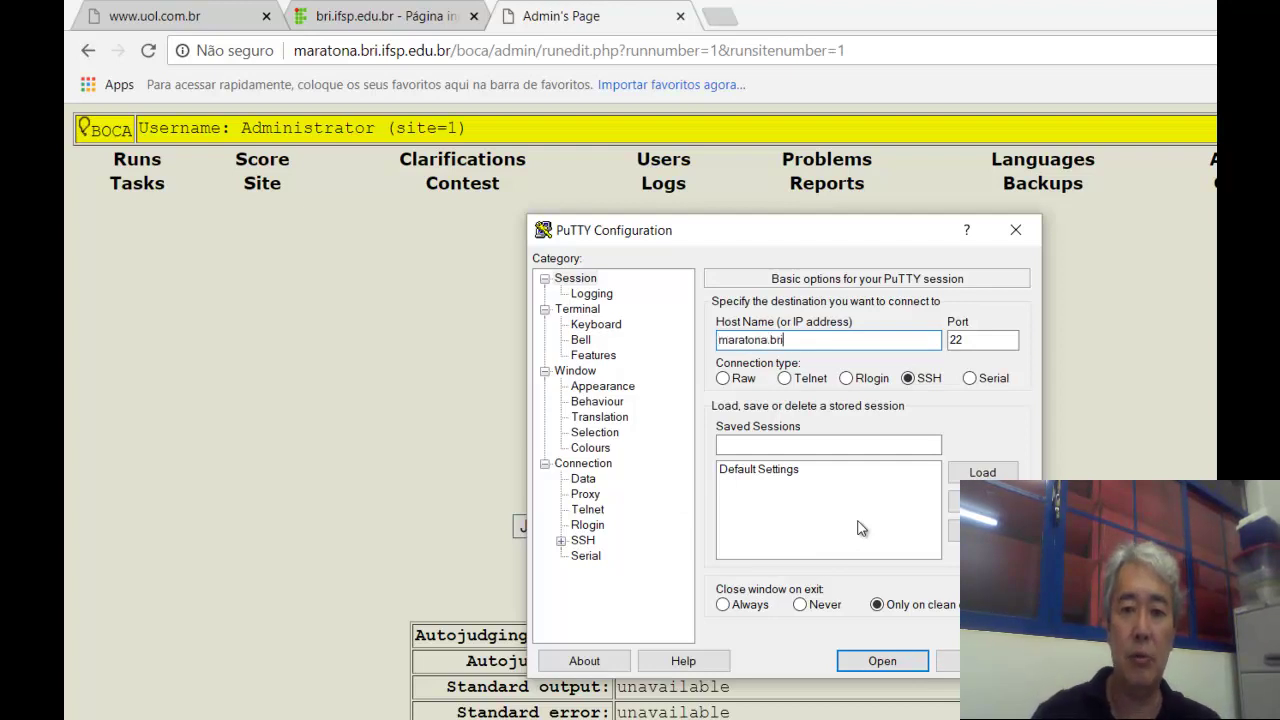
text(.ifsp.edu.br)
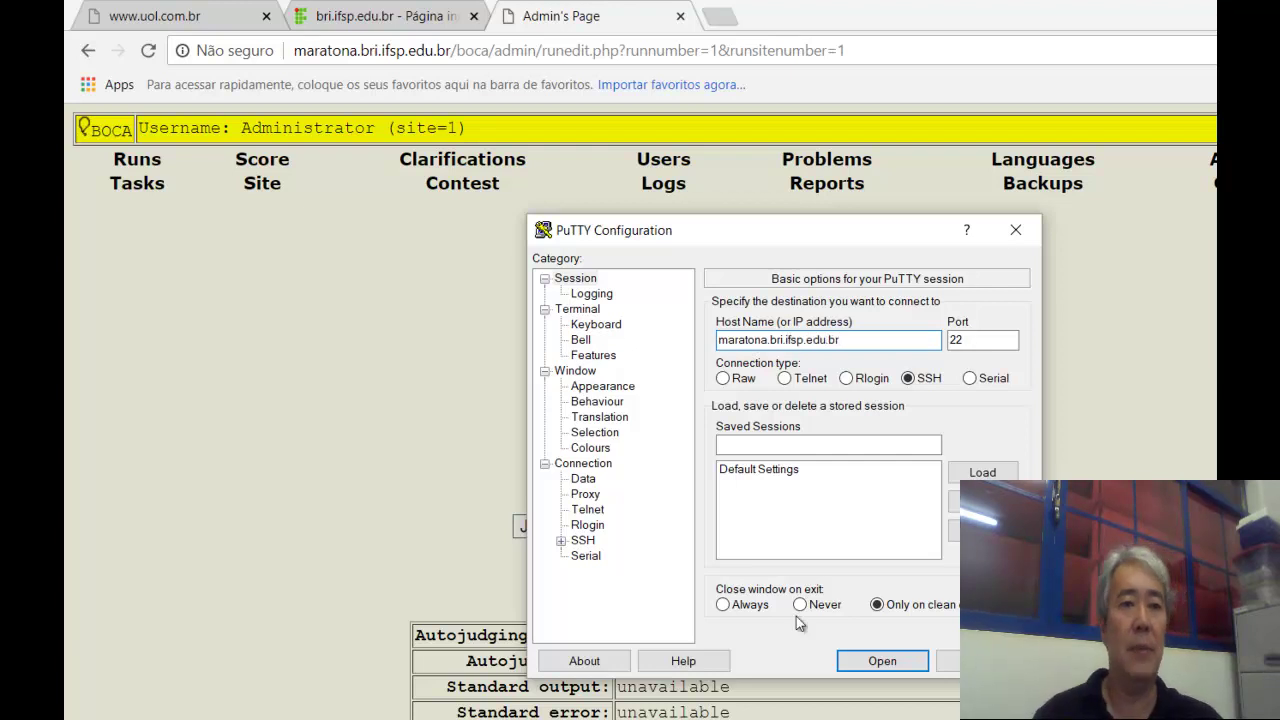
click(845, 661)
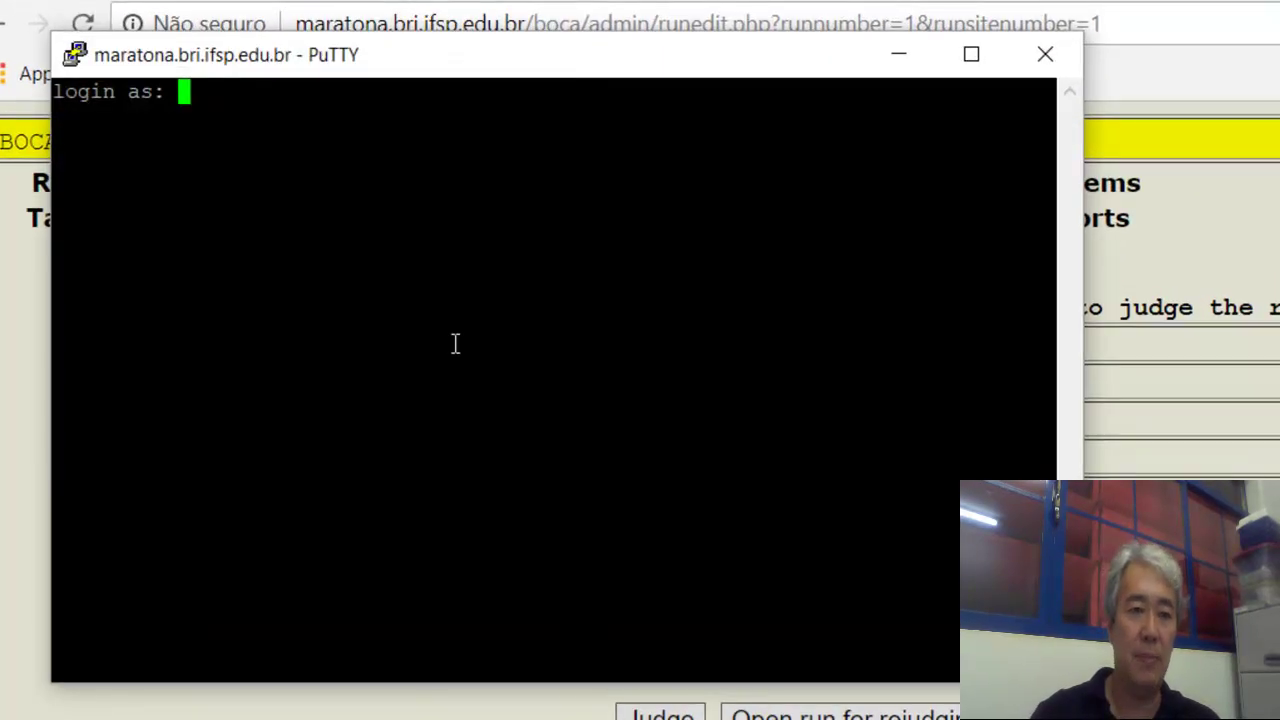
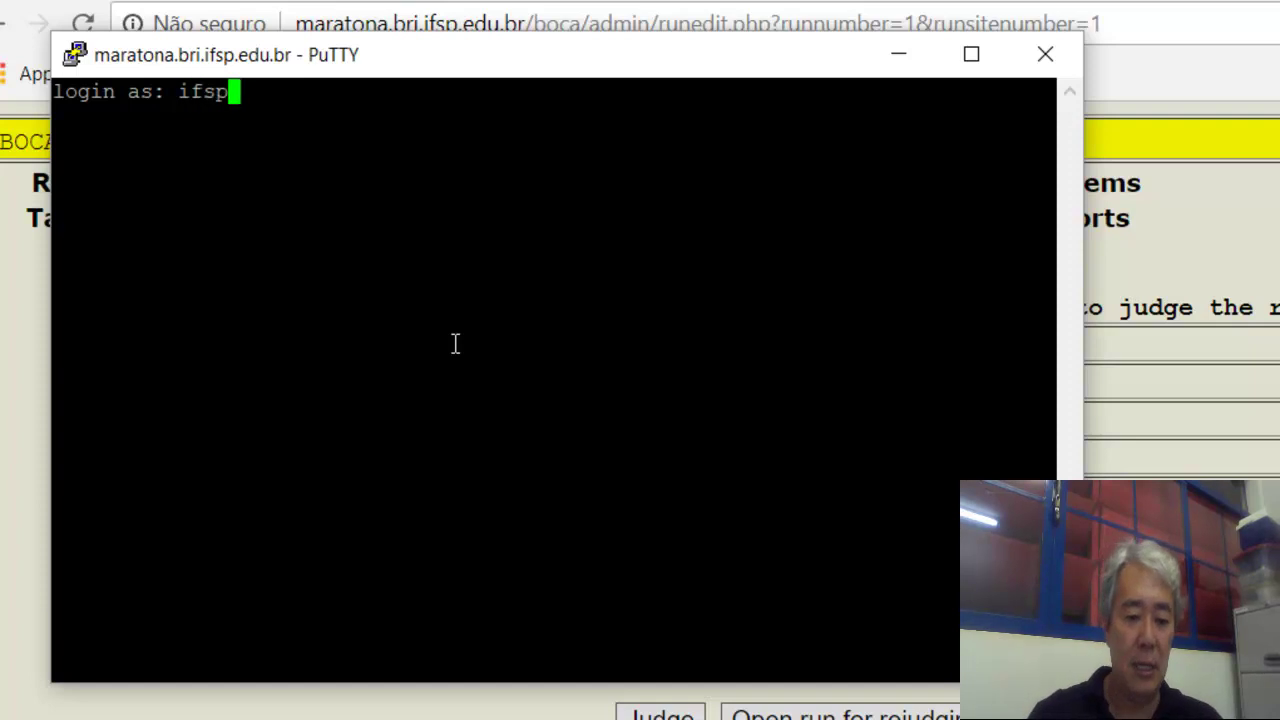
key(Return)
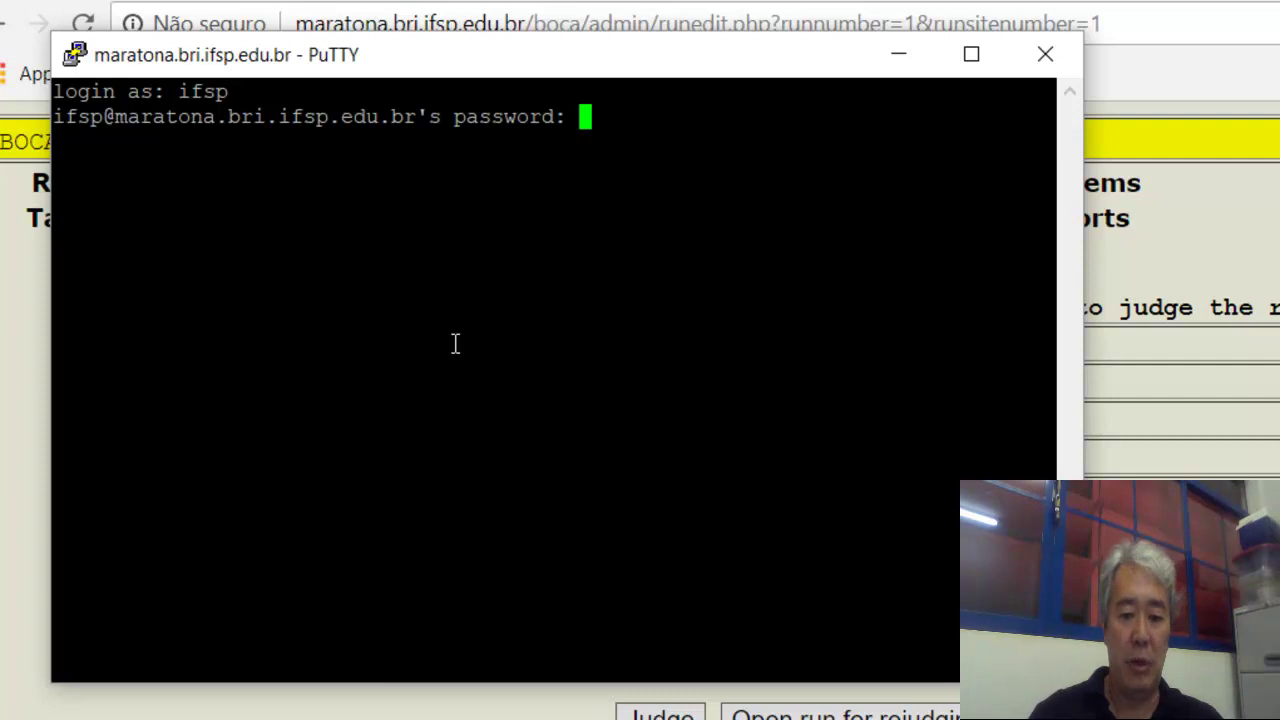
key(Return)
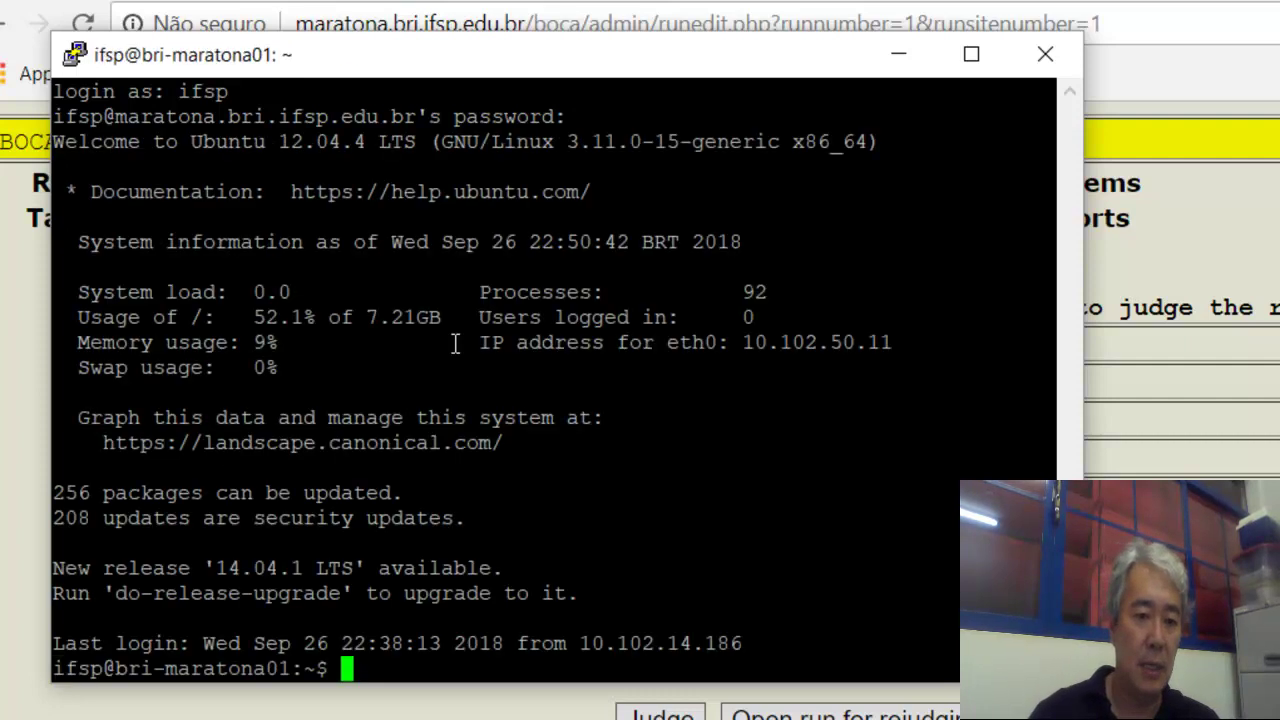
key(Return)
Run pwd, cd into /var/www/boca, list it with ls and ls -l, then list tools.
text(pwd)
key(Return)
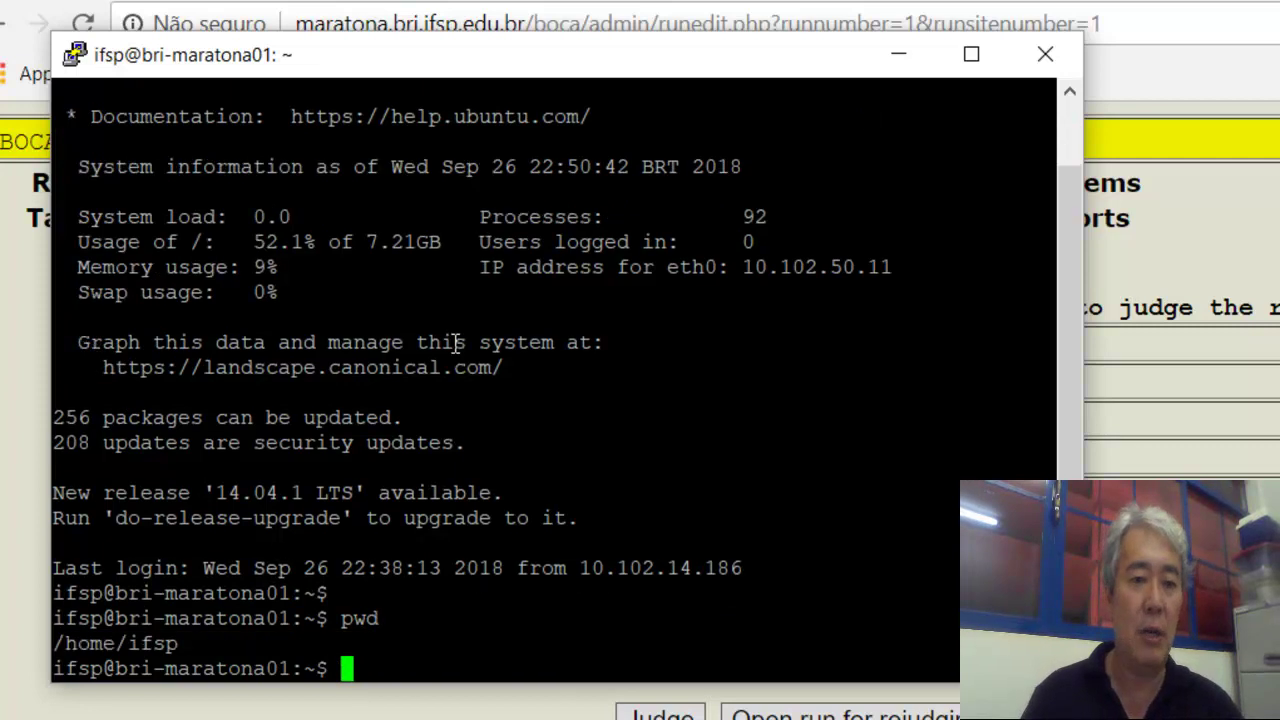
text(cd /)
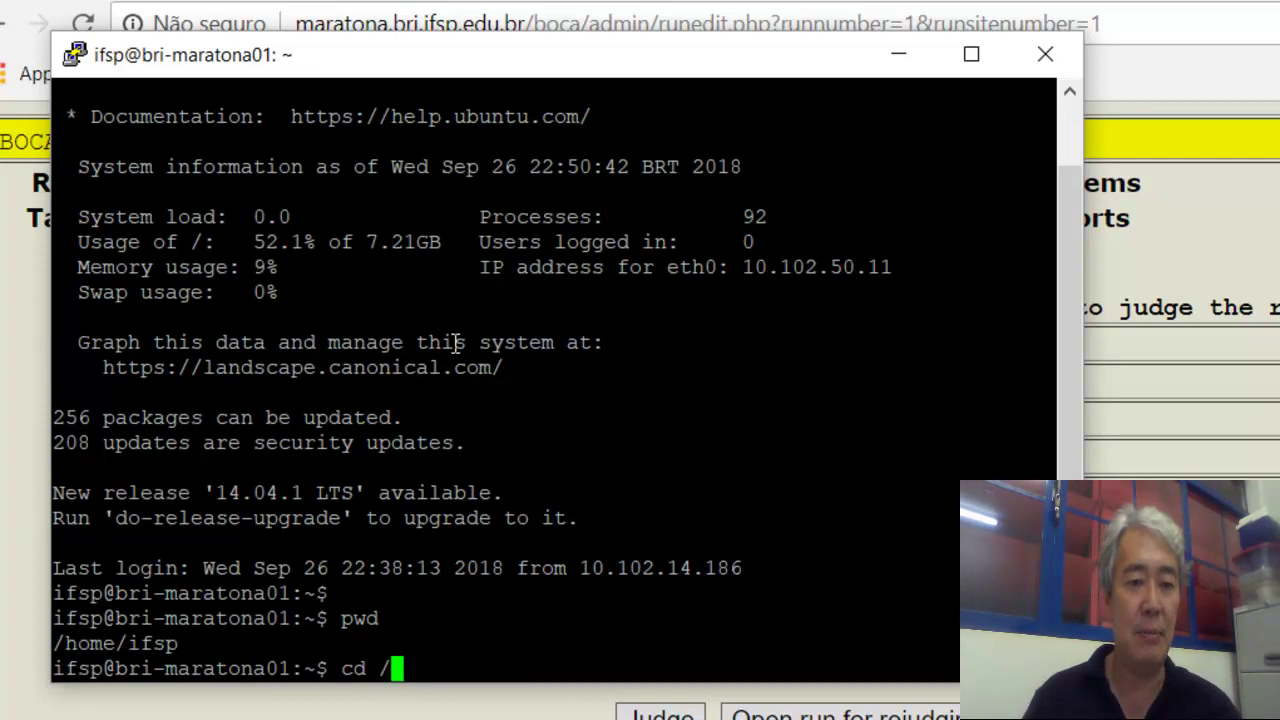
text(var/)
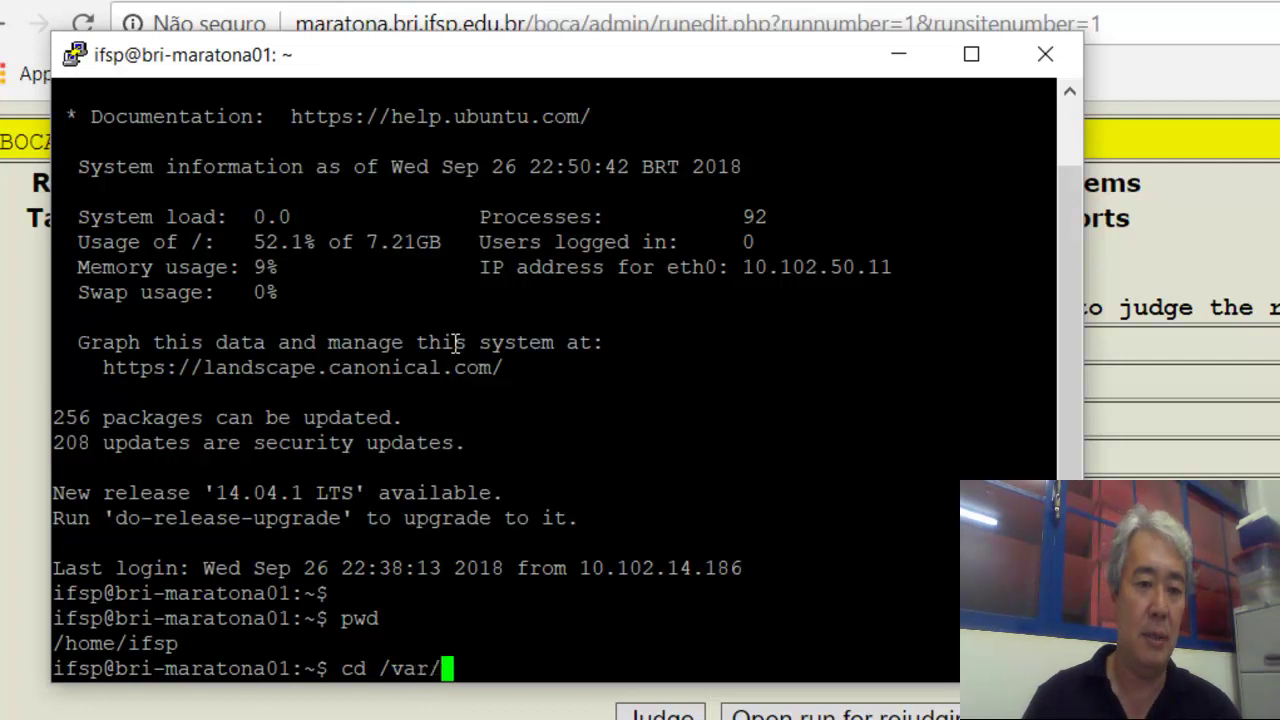
text(www/boca)
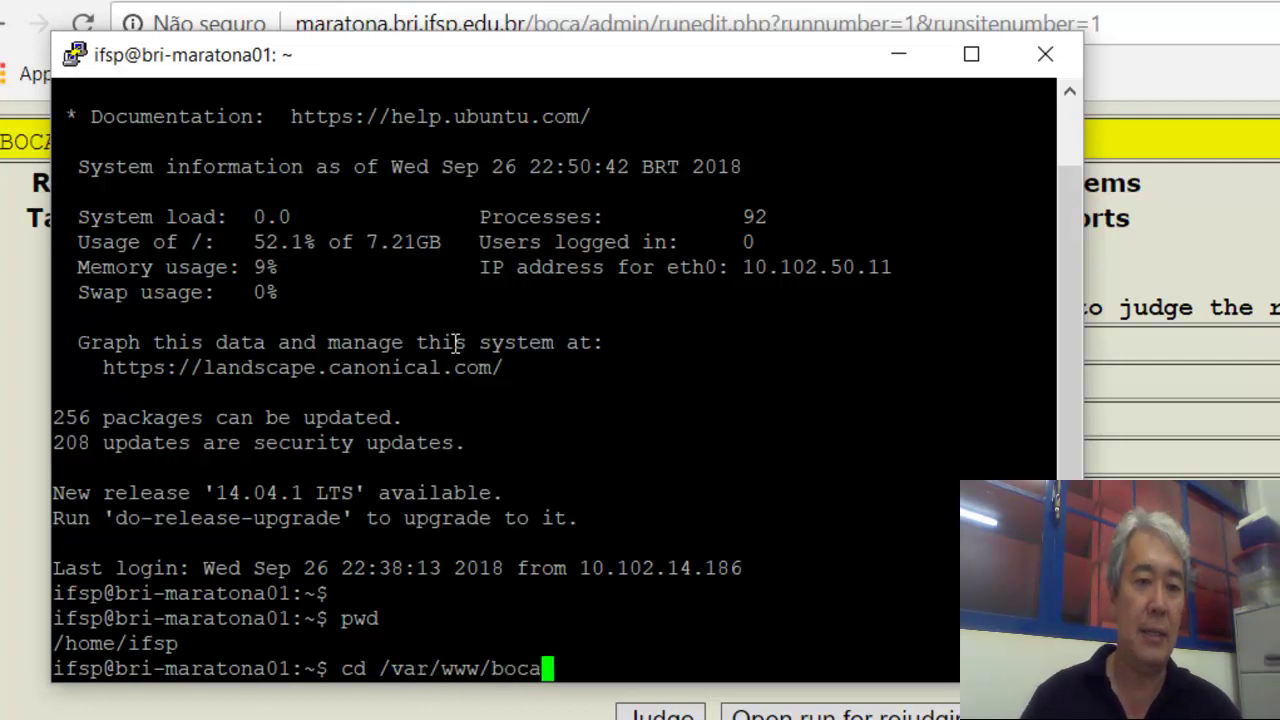
key(Return)
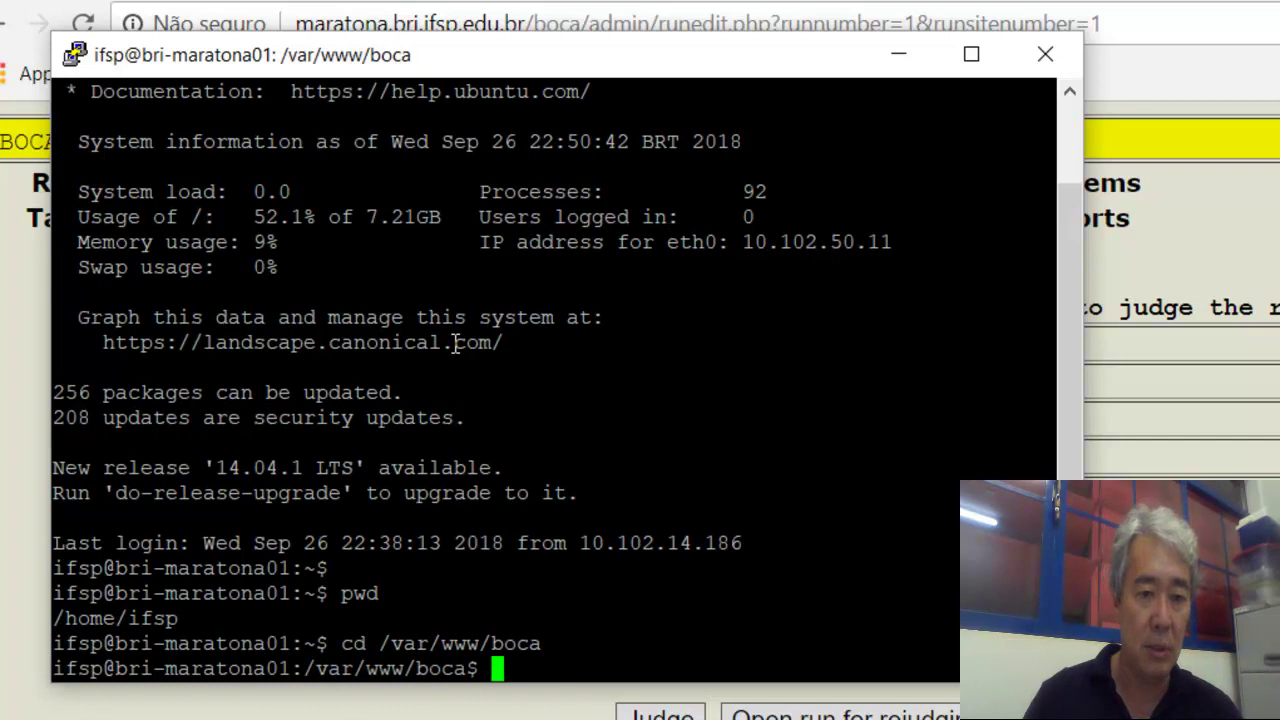
text(ls)
key(Return)
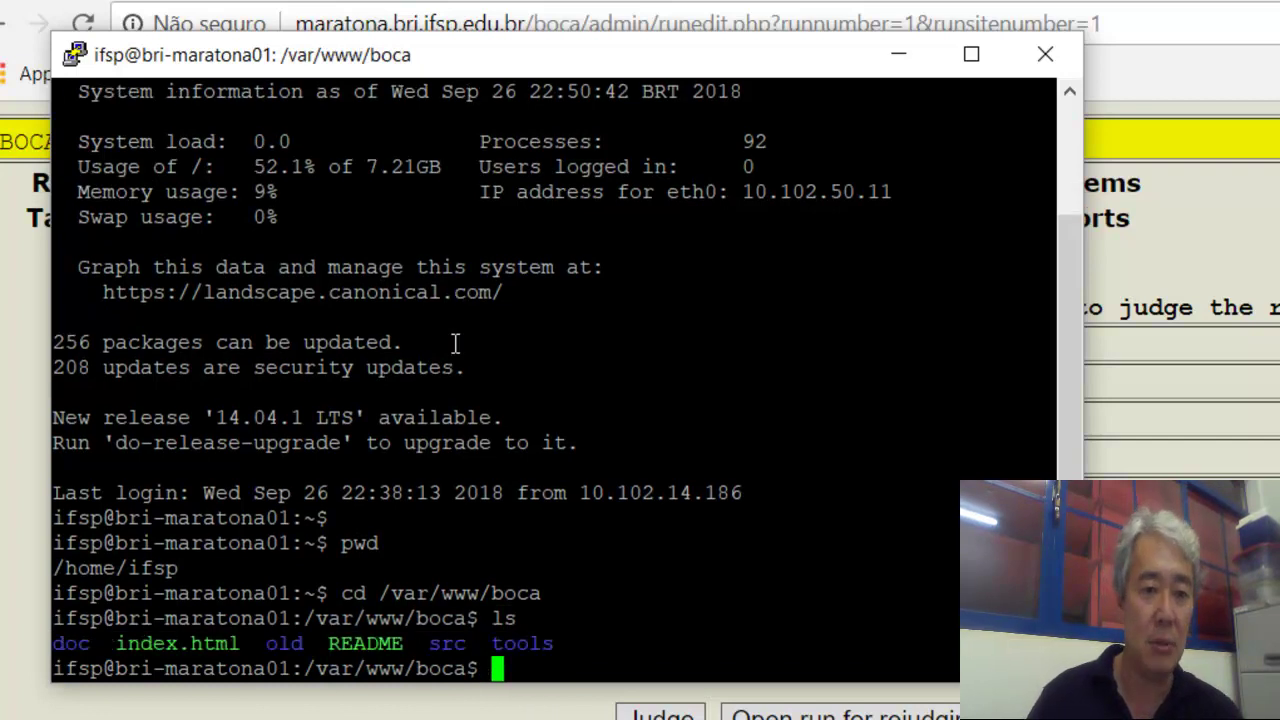
text(ls -l)
key(Return)
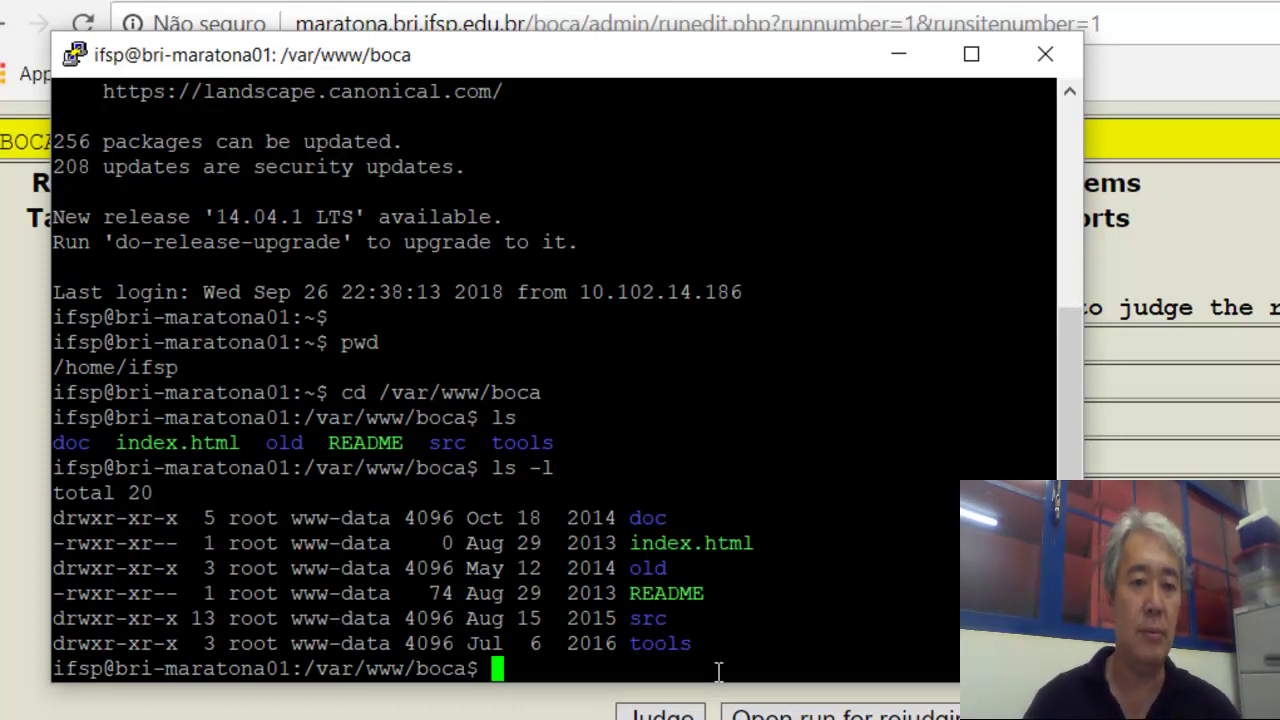
text(cd tools)
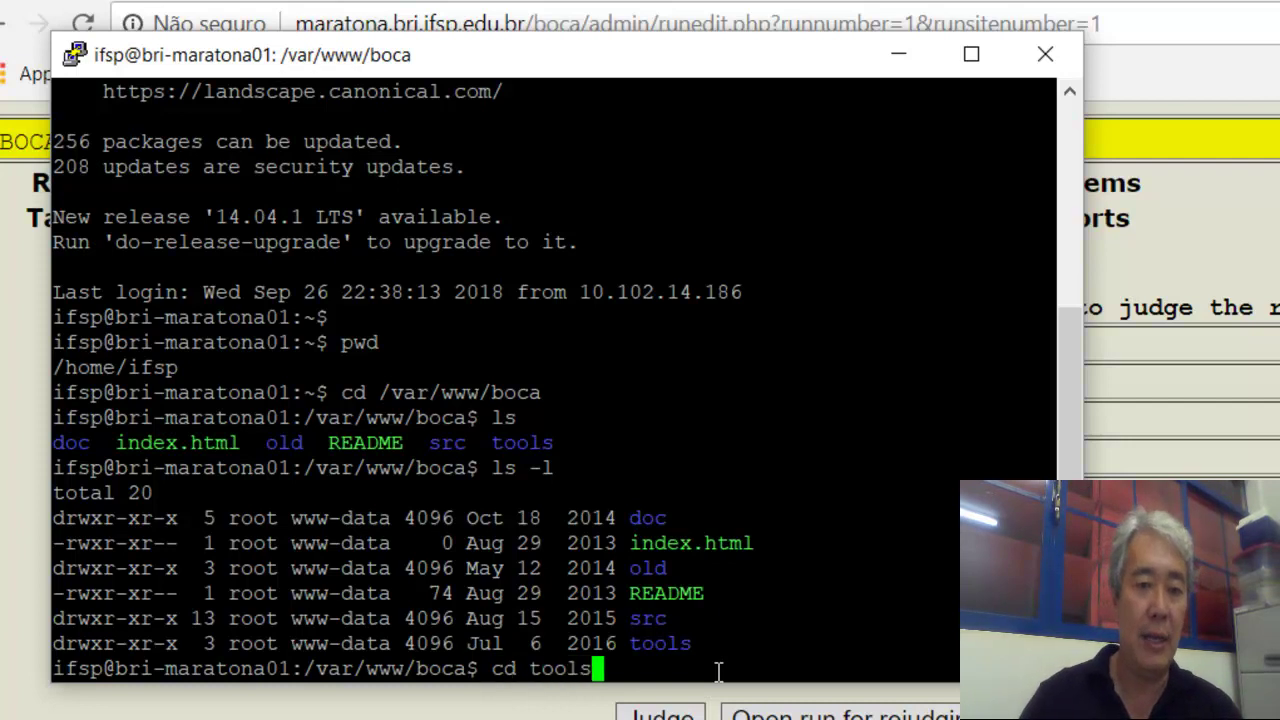
key(Return)
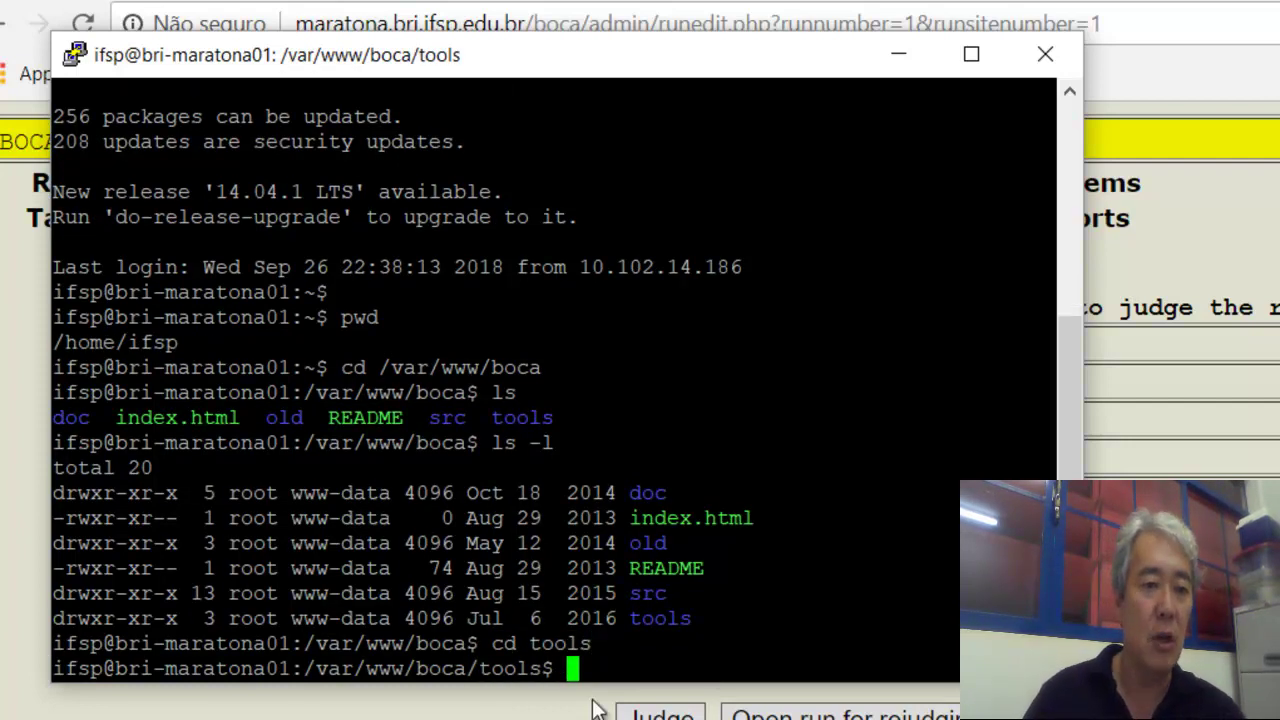
text(ls)
key(Return)
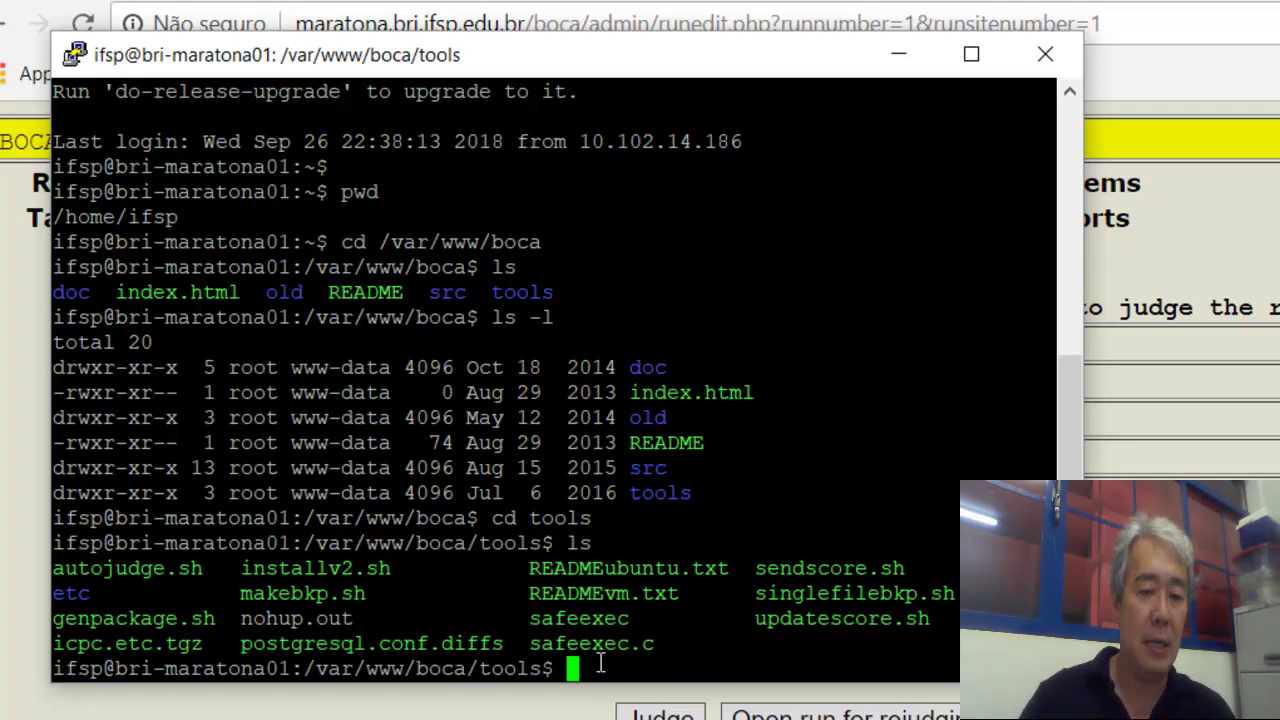
Run ./autojudge.sh, then after Permission denied rerun it with sudo and enter the password.
text(./)
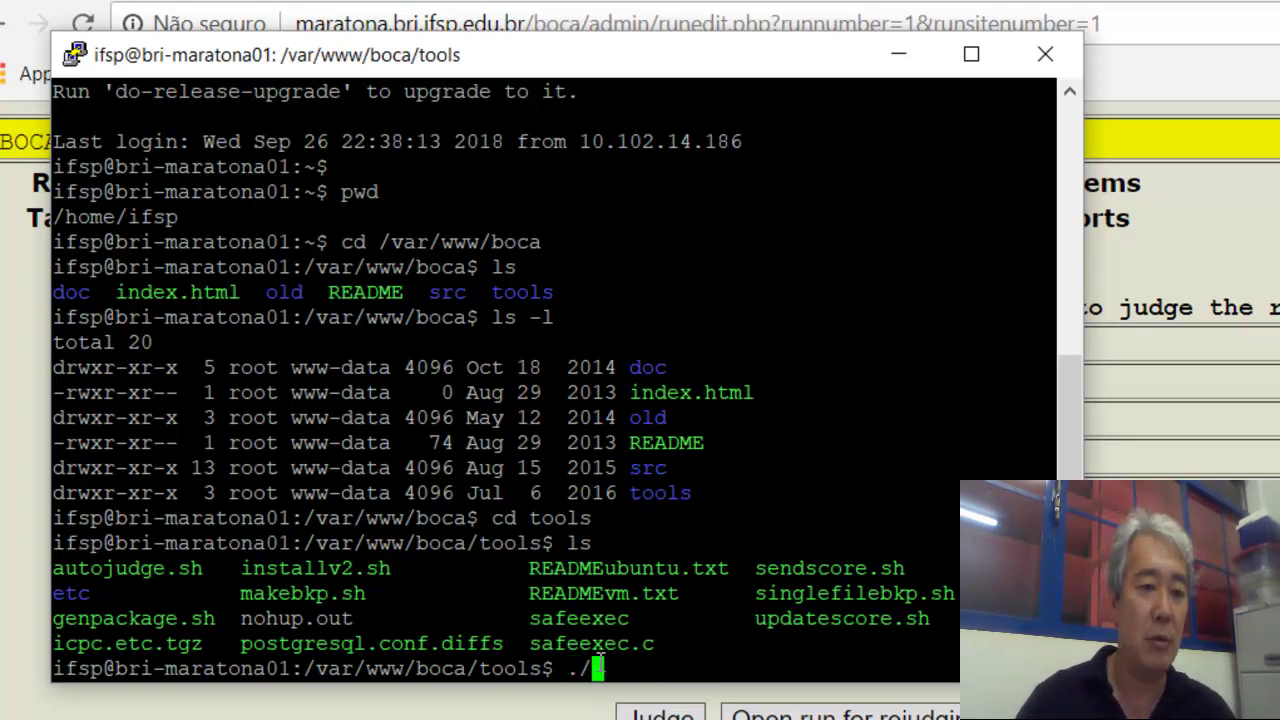
text(au)
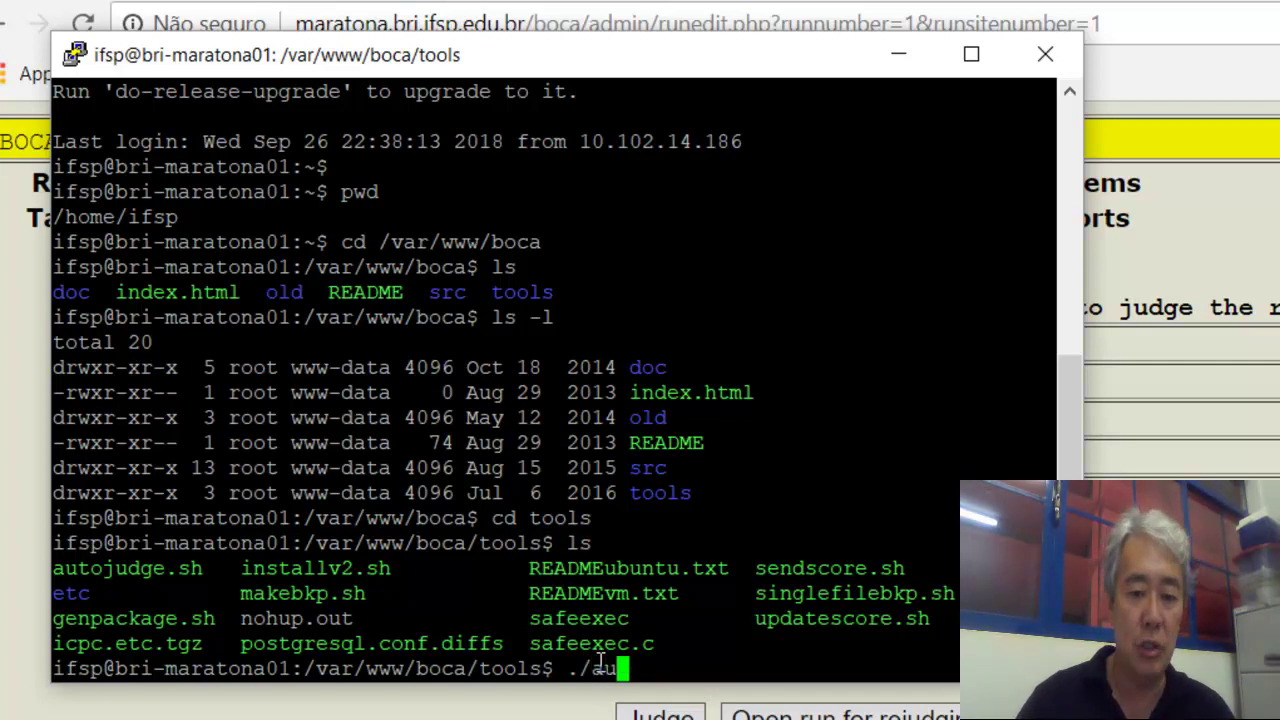
text(toju)
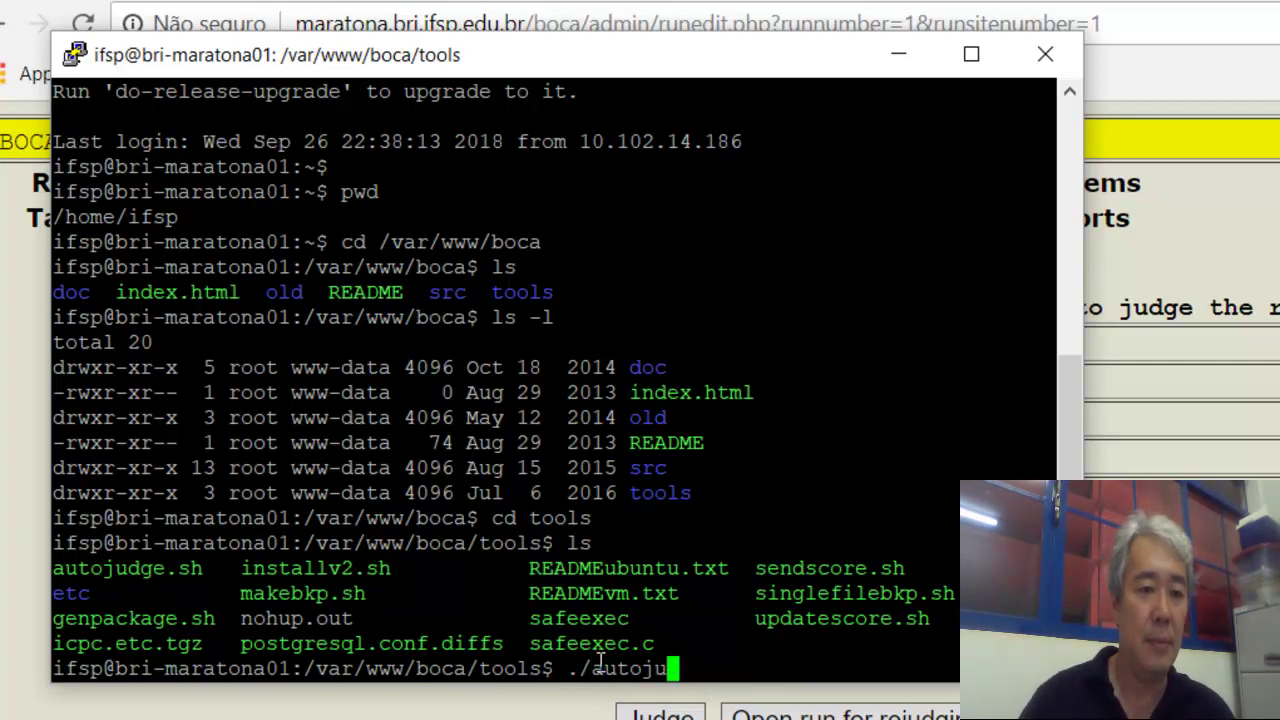
text(dge.sh)
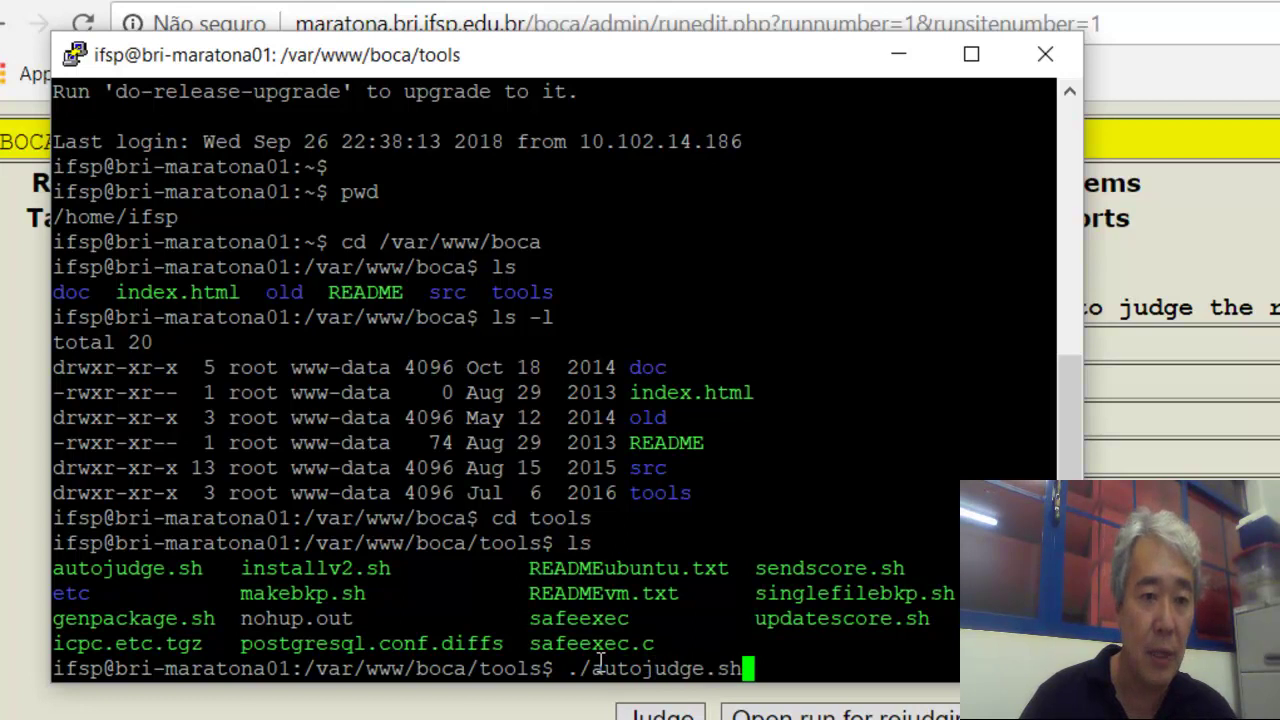
key(Return)
key(Return)
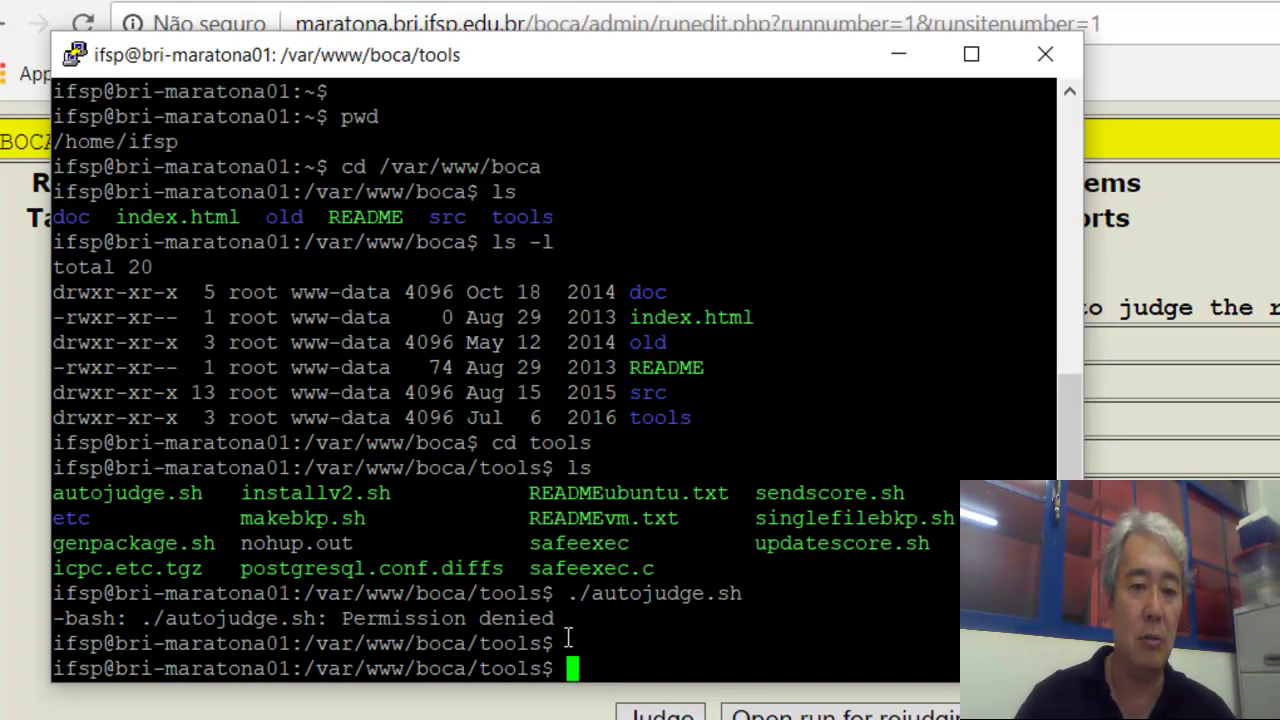
text(sudo)
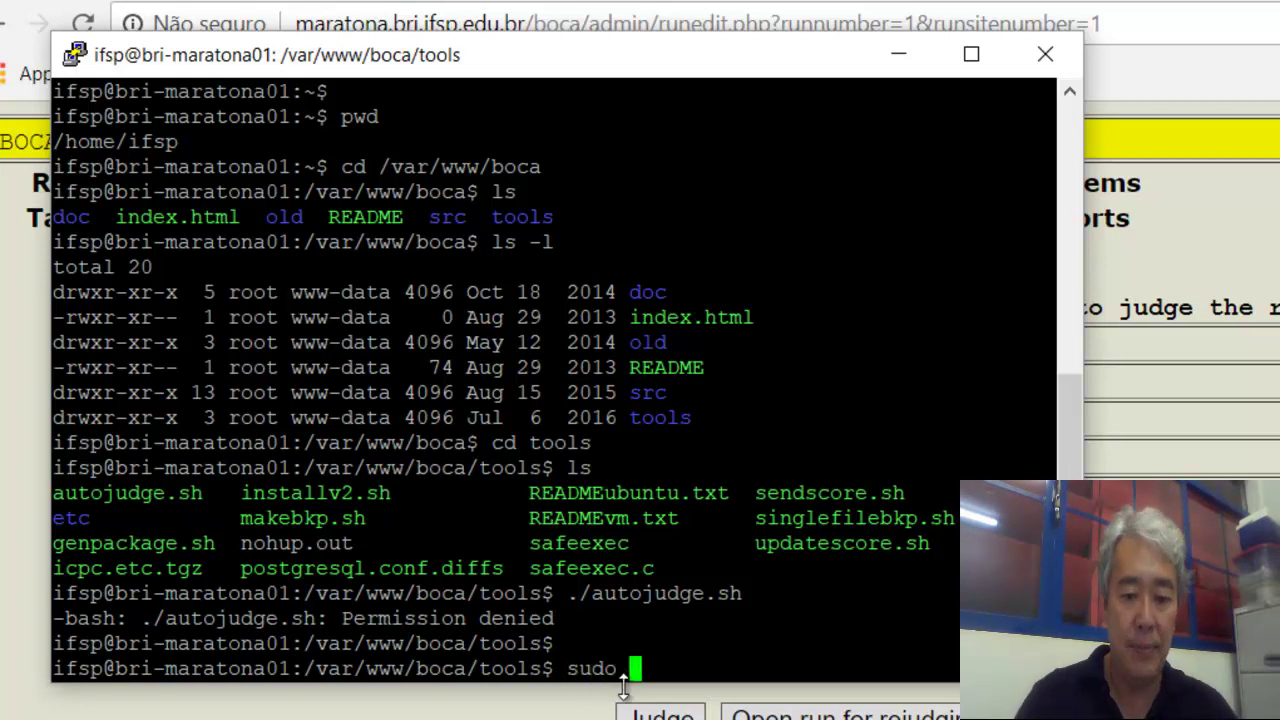
text( ./)
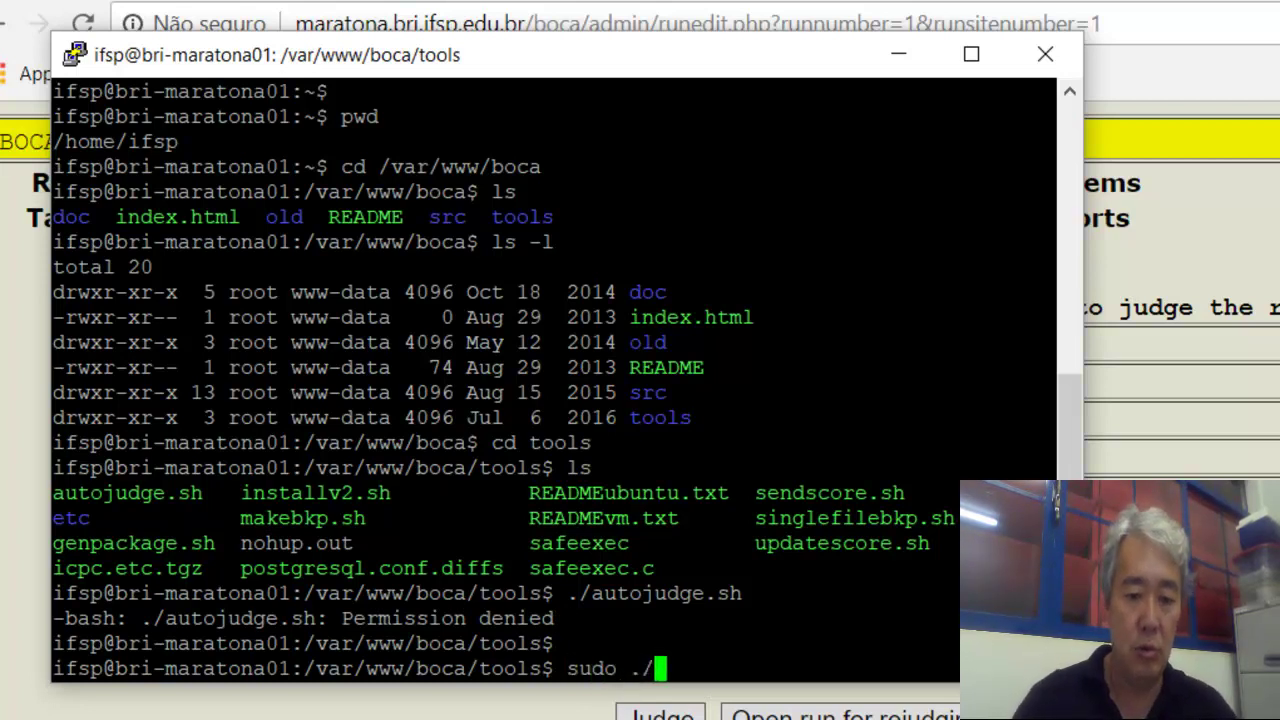
text(autojudge,)
key(BackSpace)
text(.sh)
key(BackSpace)
key(BackSpace)
key(BackSpace)
text(.sh)
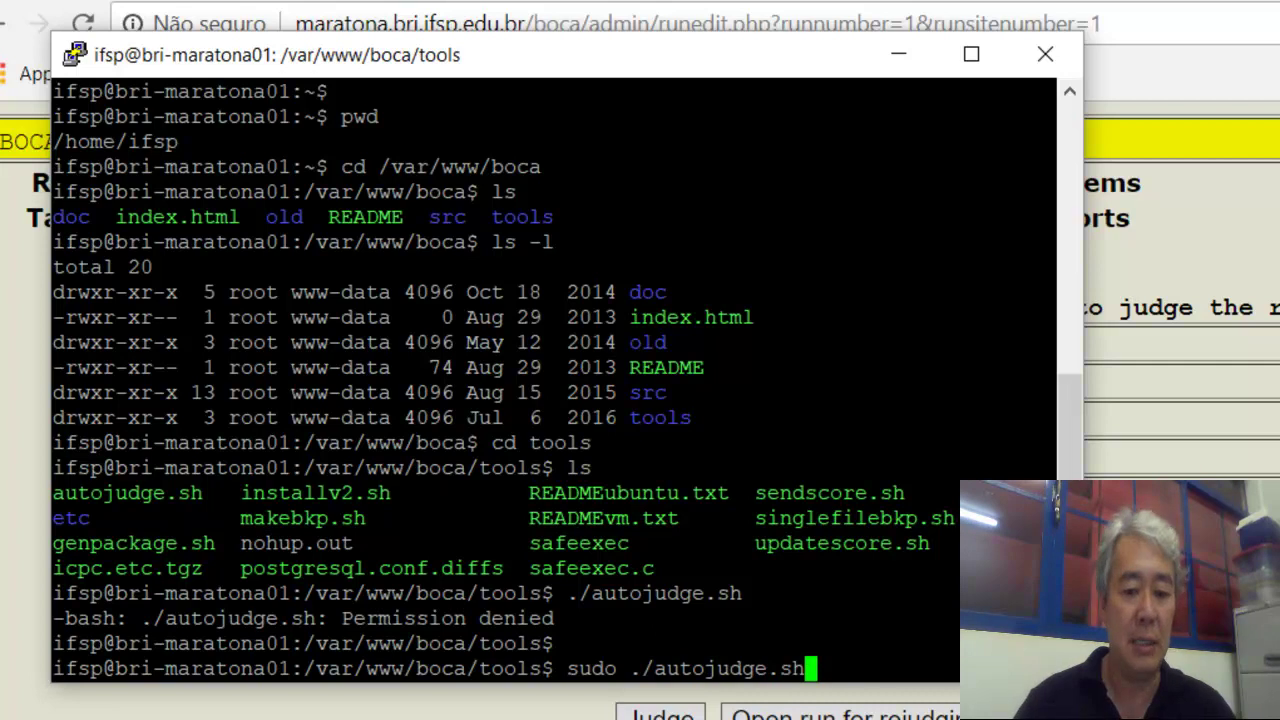
key(Return)
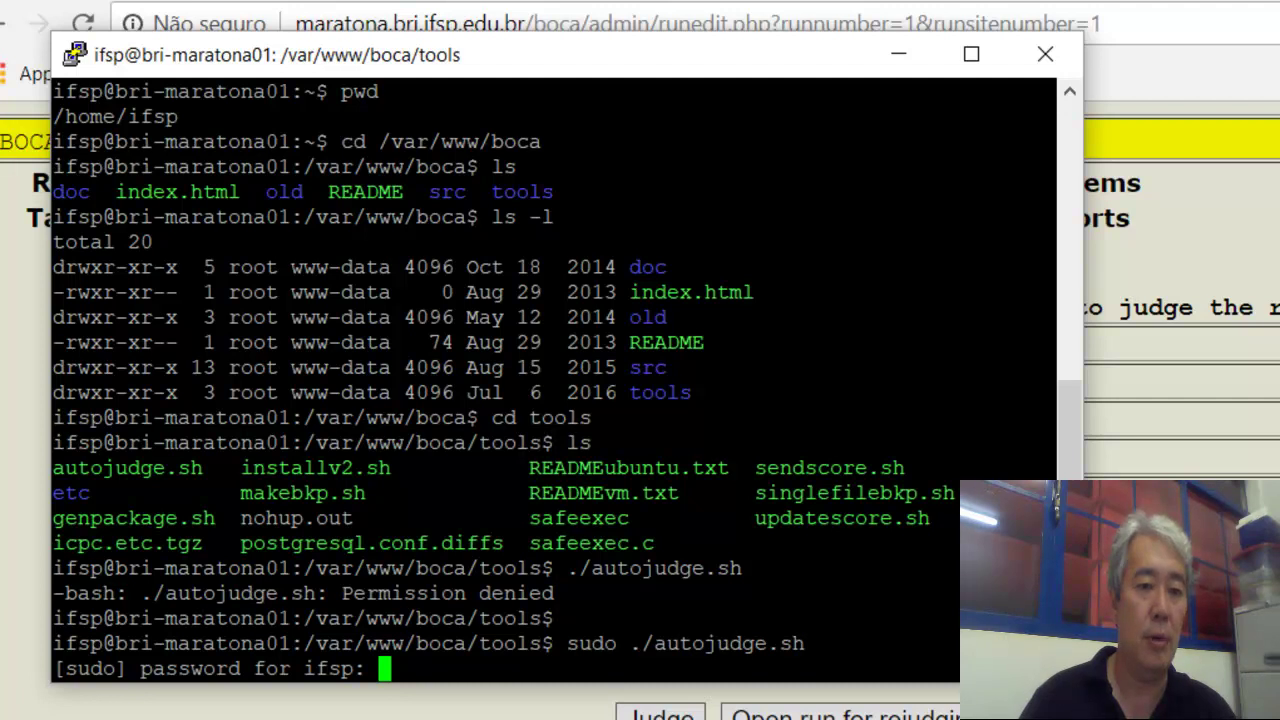
key(Return)
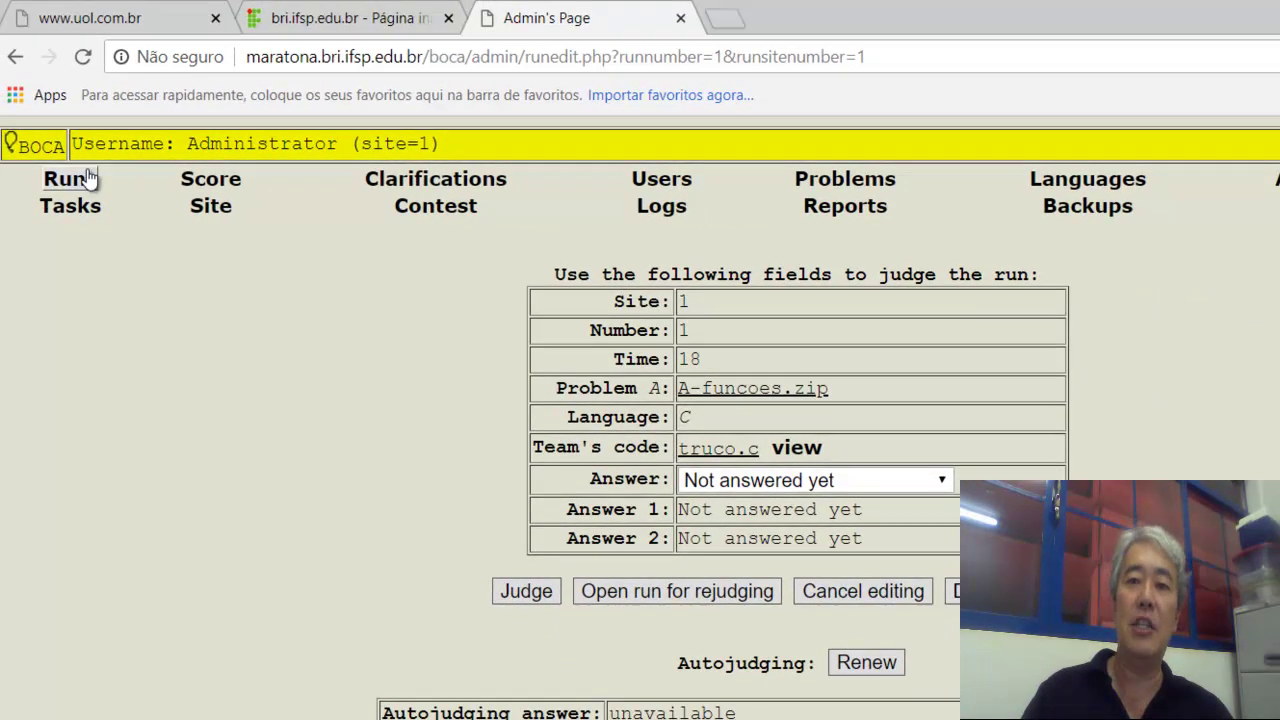
Check that run 1 is judged with a NO answer, then log out of admin.
click(70, 179)
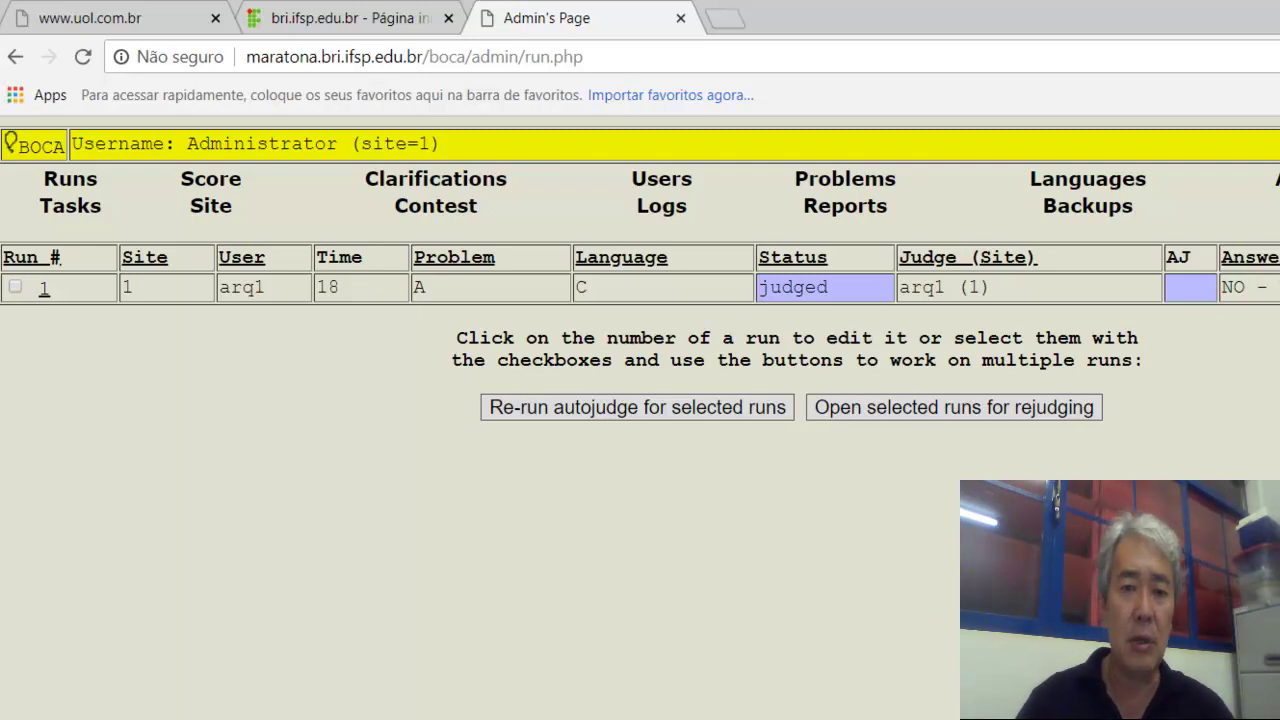
click(1279, 206)
Log in as team arq1, view the Score page, then Runs showing run 1 NO - Wrong answer.
text(arq1)
key(Tab)
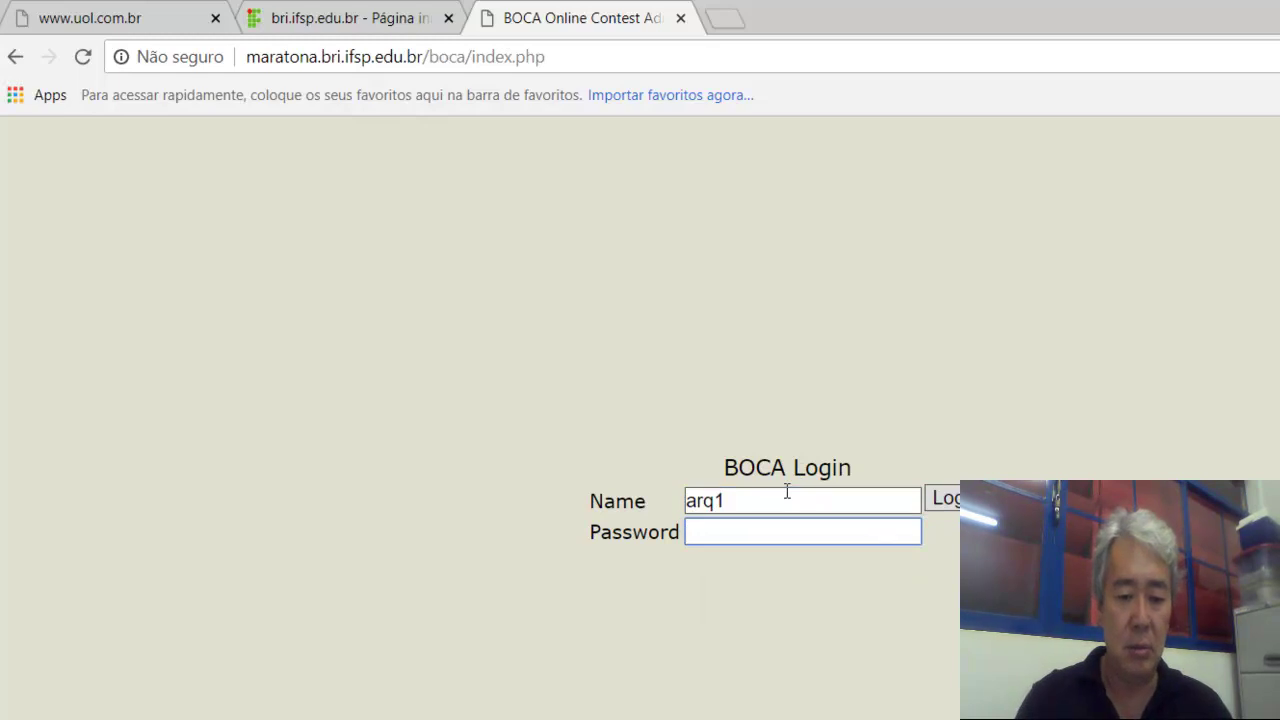
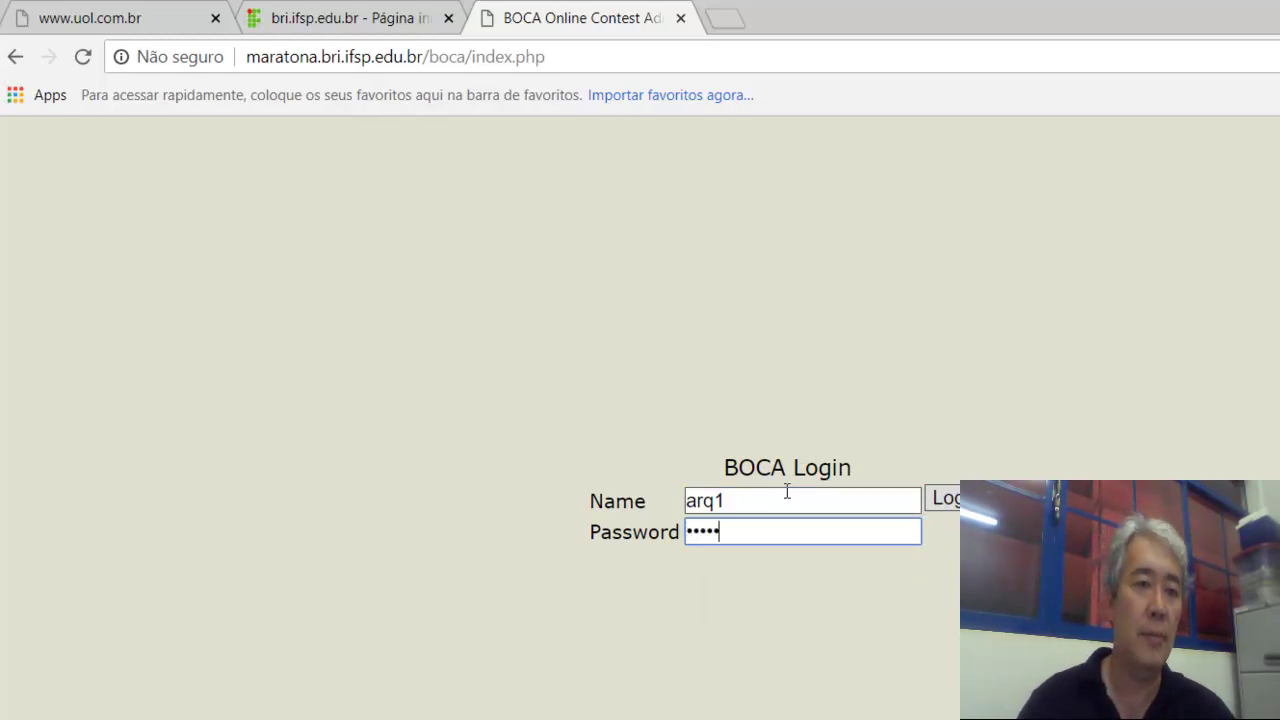
click(942, 500)
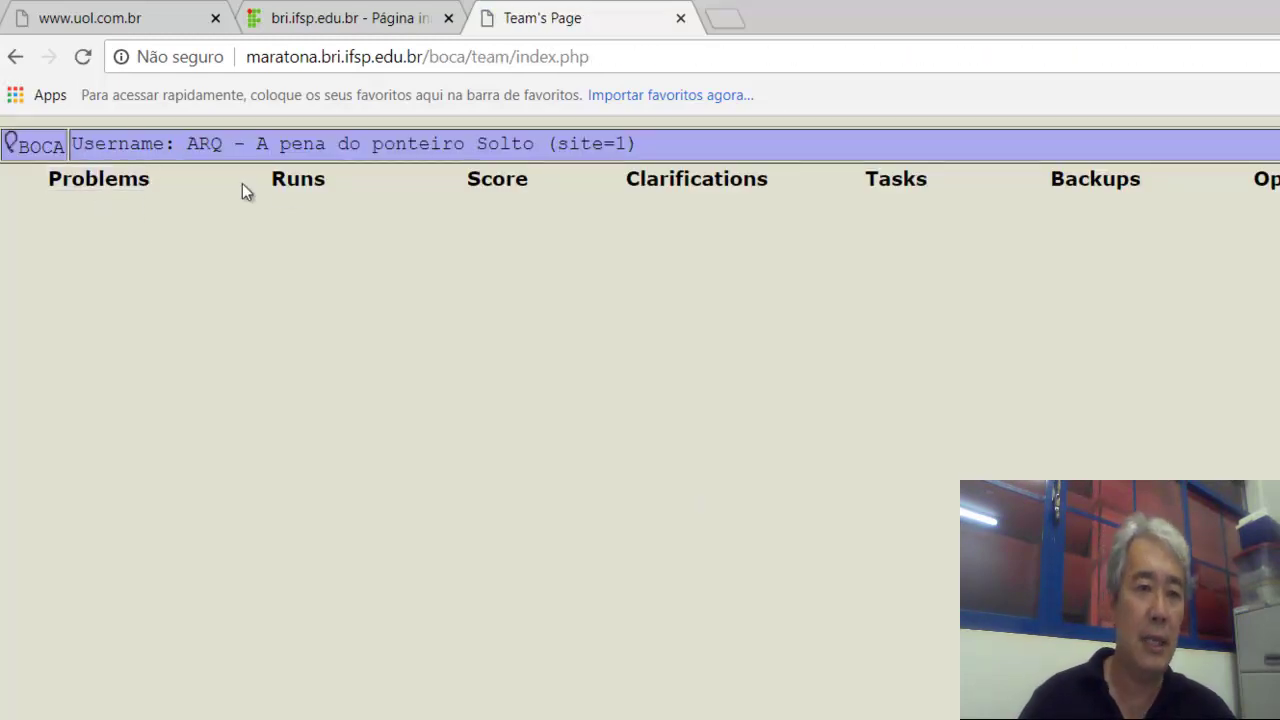
click(505, 184)
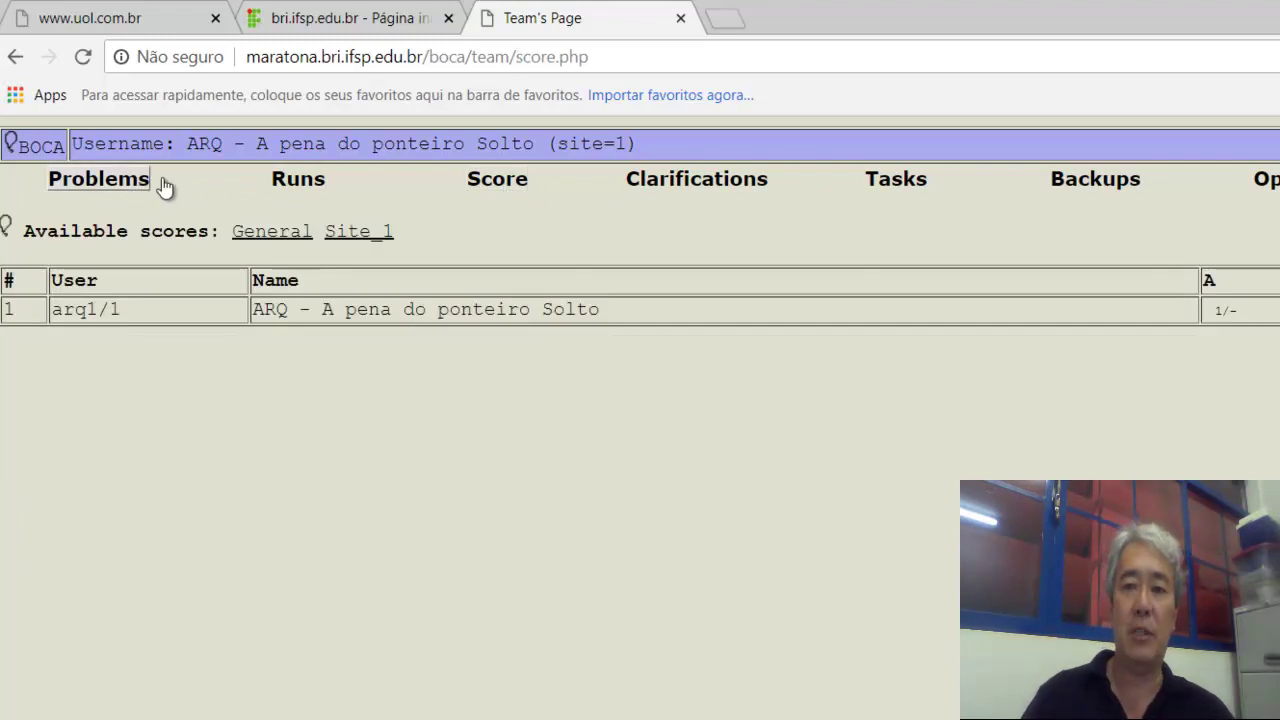
click(295, 181)
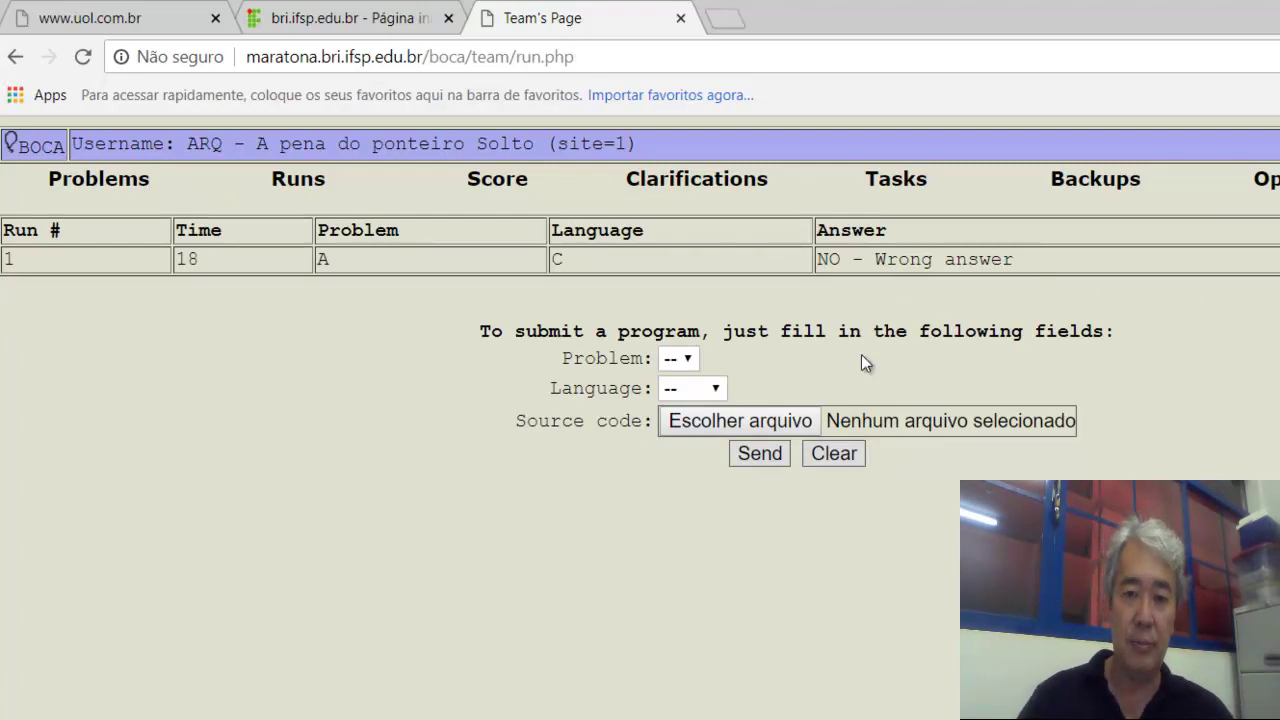
Load problem B, language C and truco.c into the run form, then reposition the autojudge terminal.
key(alt+Tab)
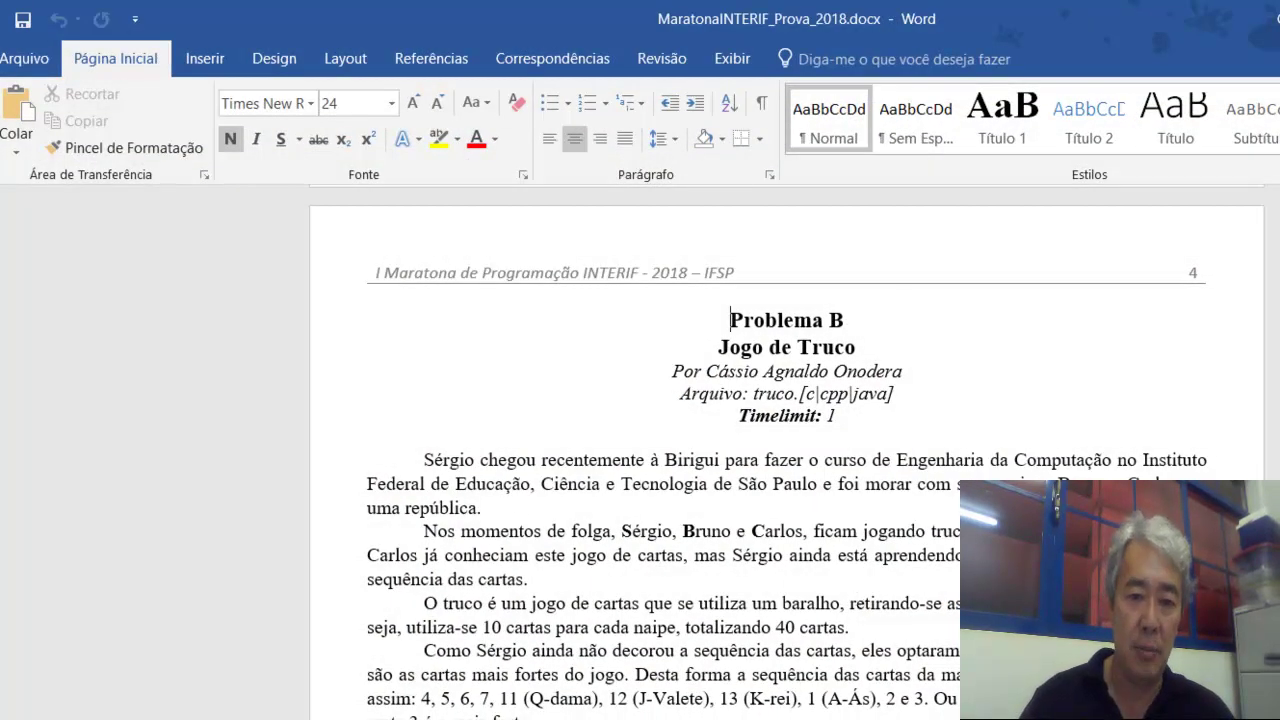
key(alt+Tab)
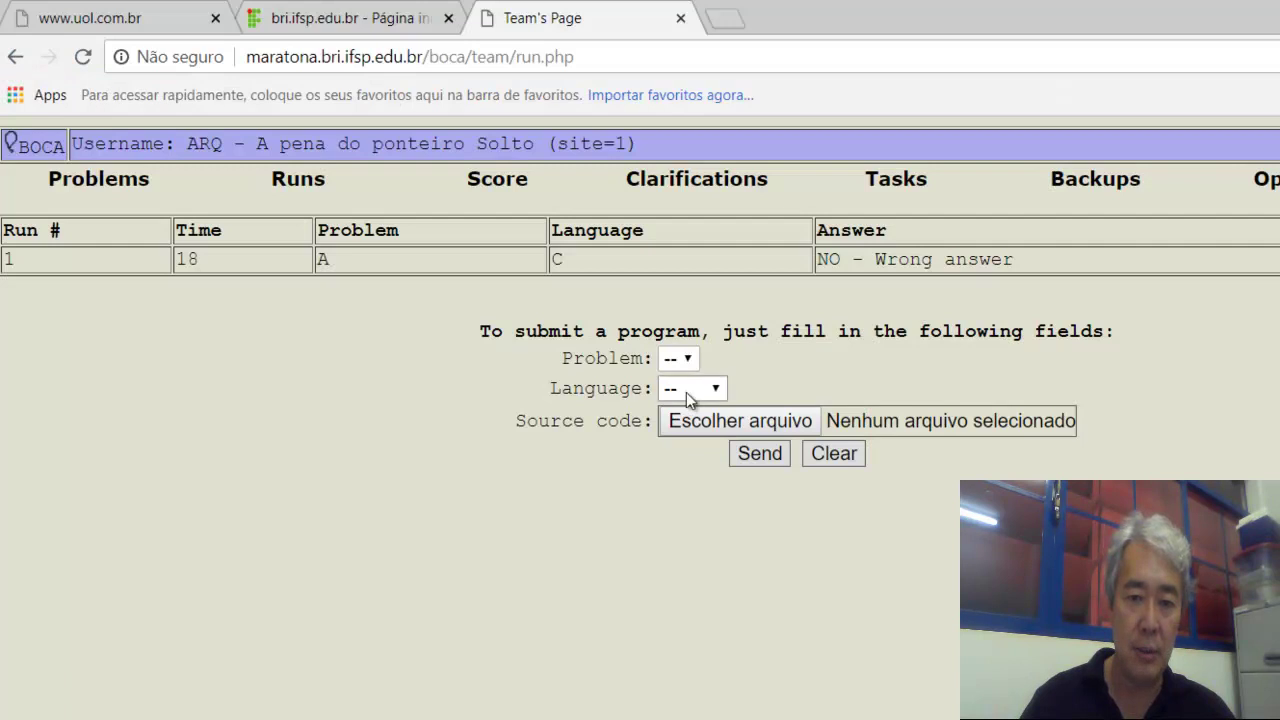
click(684, 362)
click(674, 429)
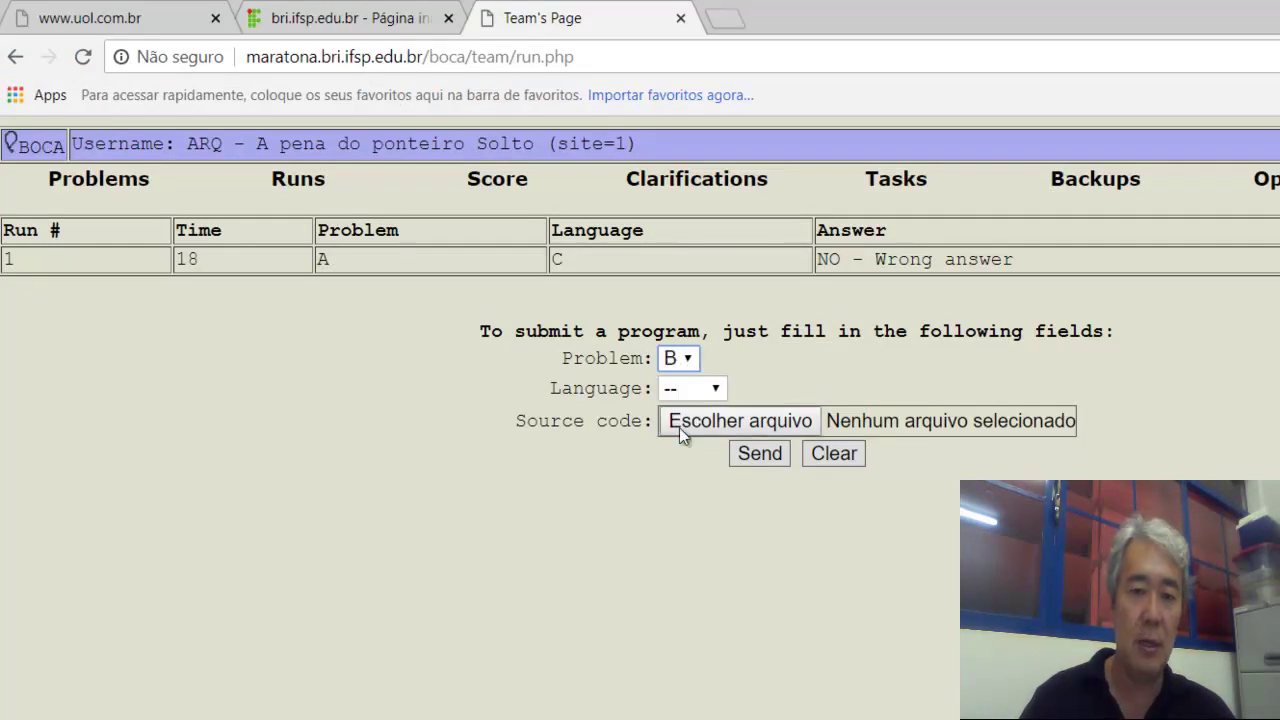
click(704, 389)
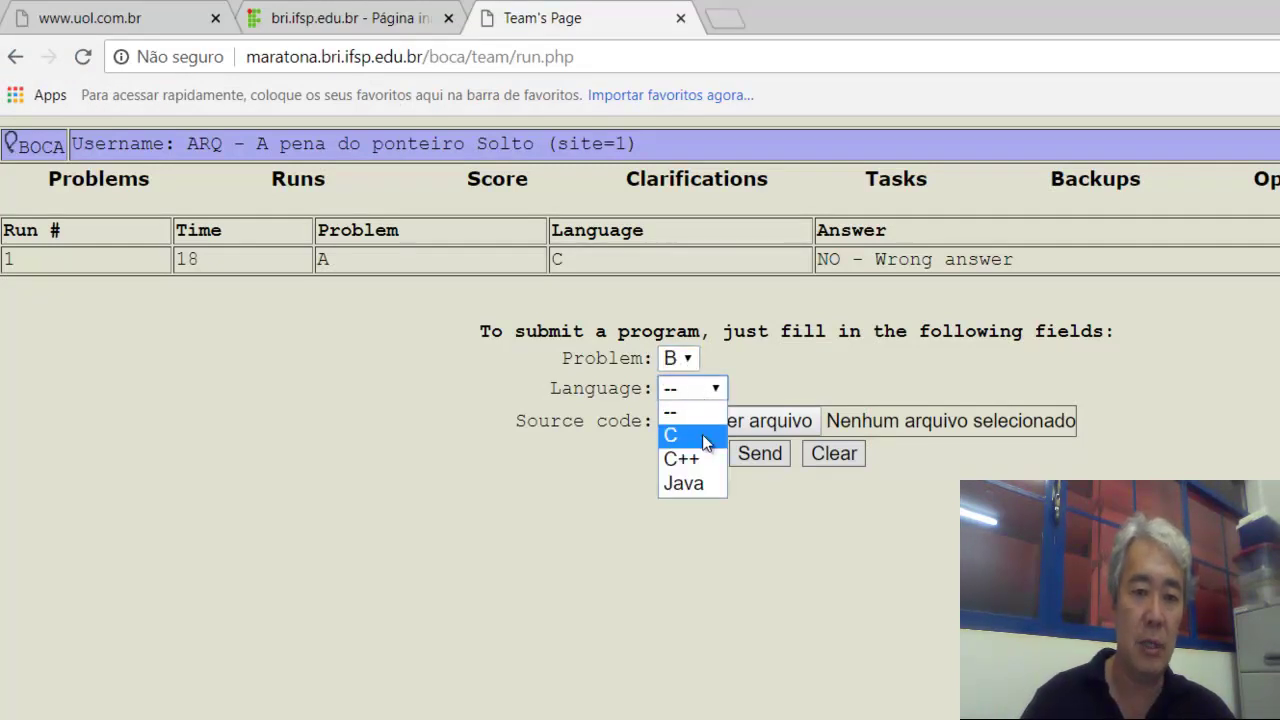
click(704, 438)
click(705, 421)
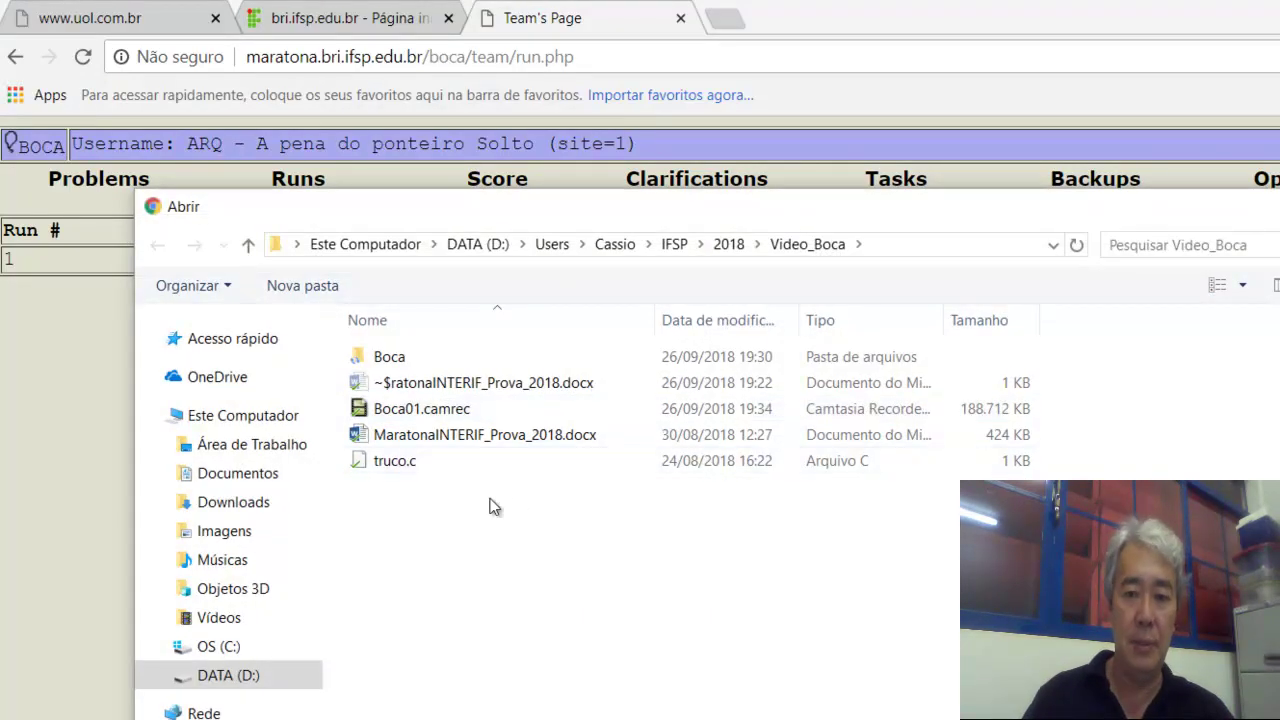
click(441, 466)
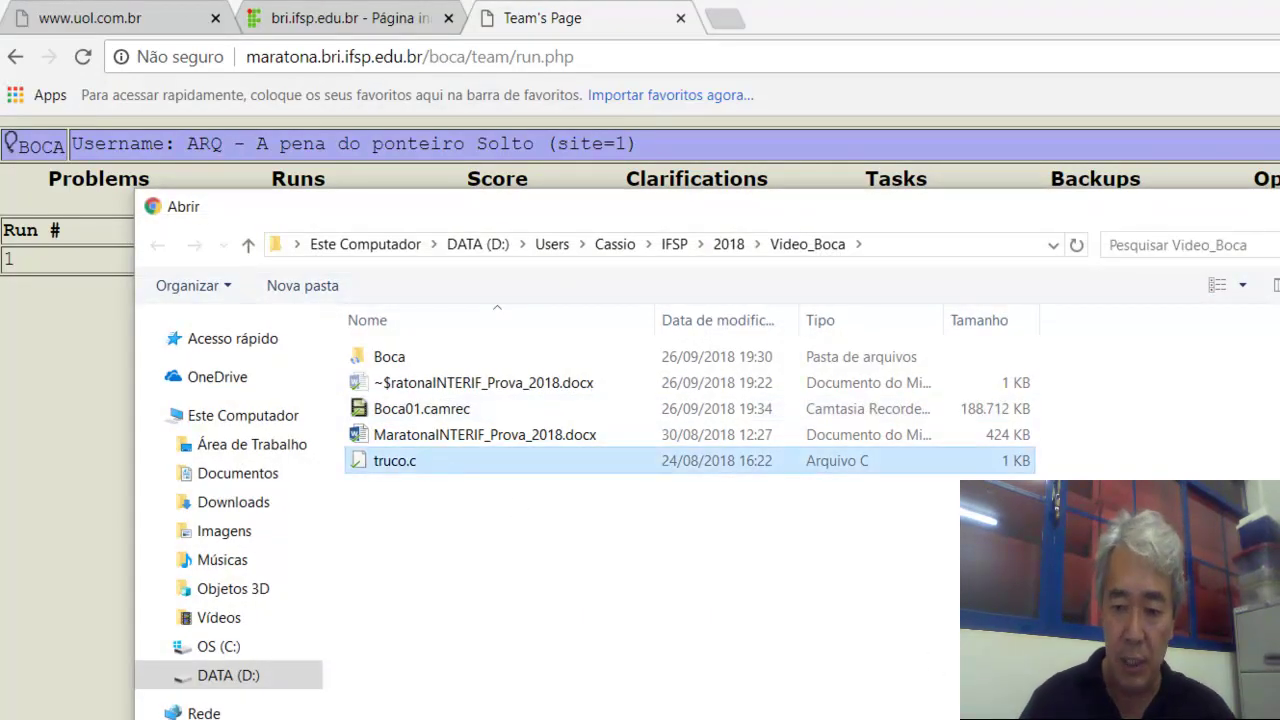
key(Return)
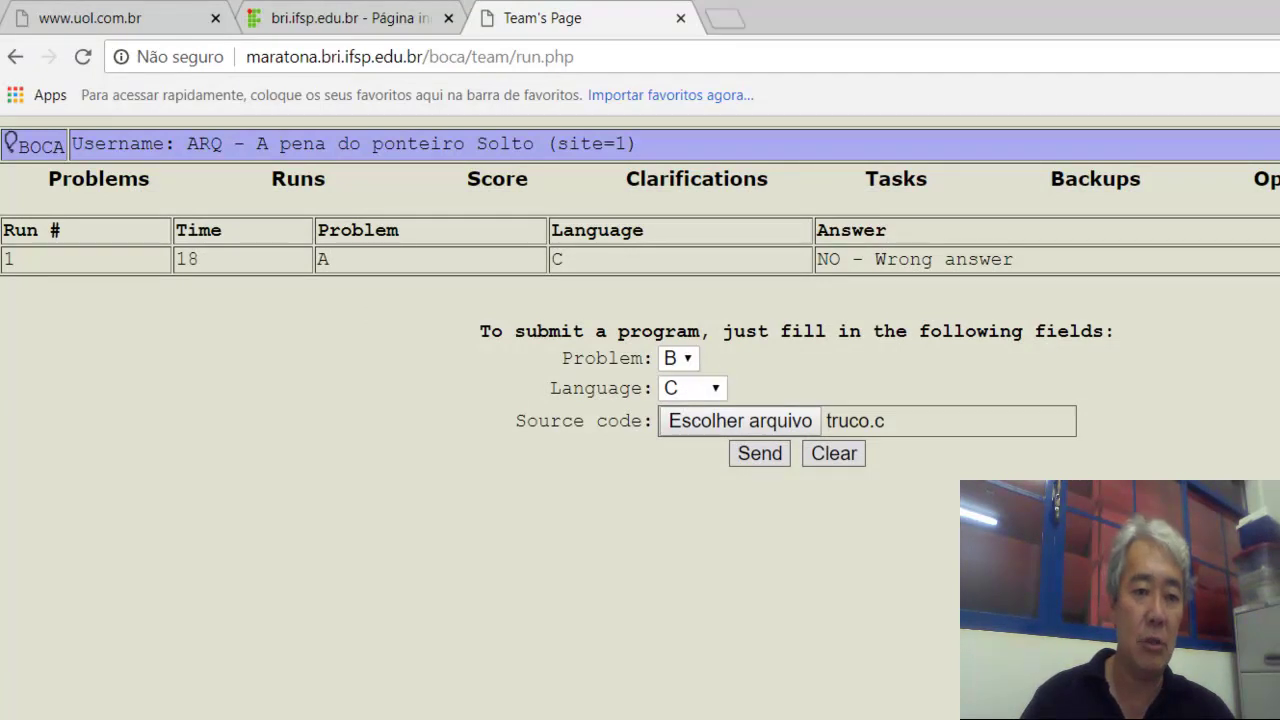
key(alt+Tab)
drag(490, 84, 451, 362)
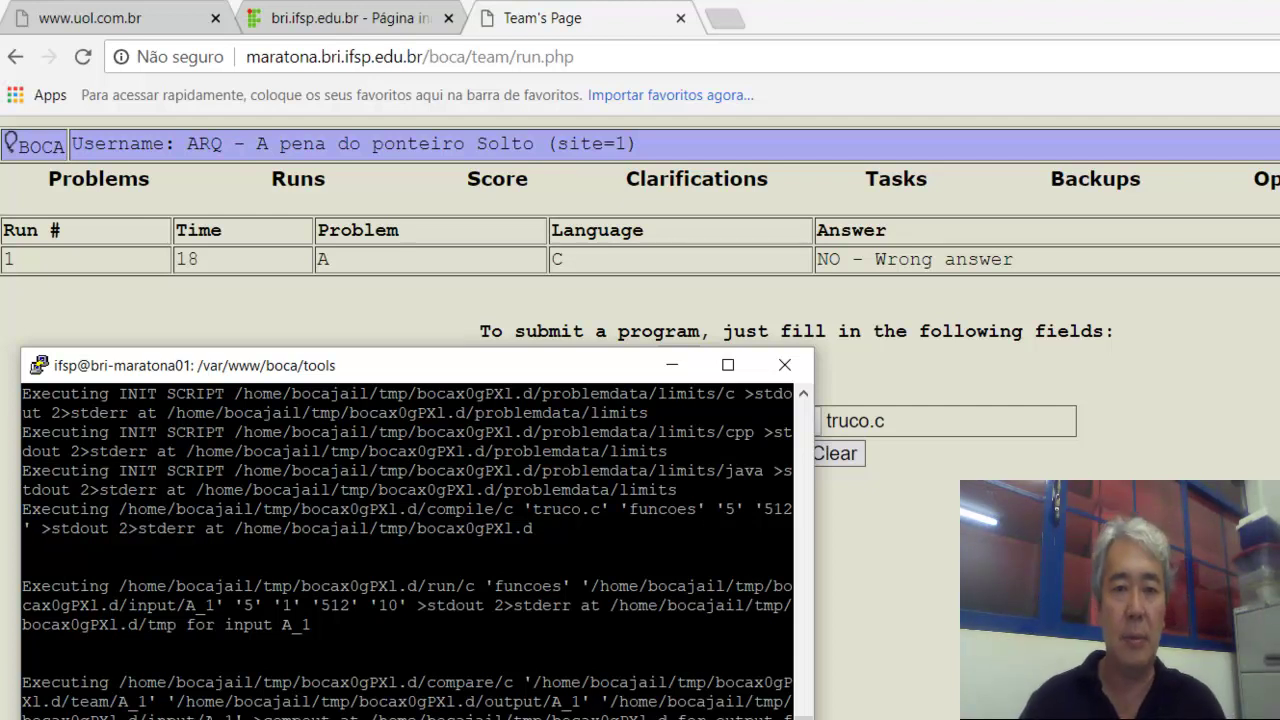
Send the problem B solution, refresh Runs for the YES verdict, then check the scoreboard balloon.
click(672, 364)
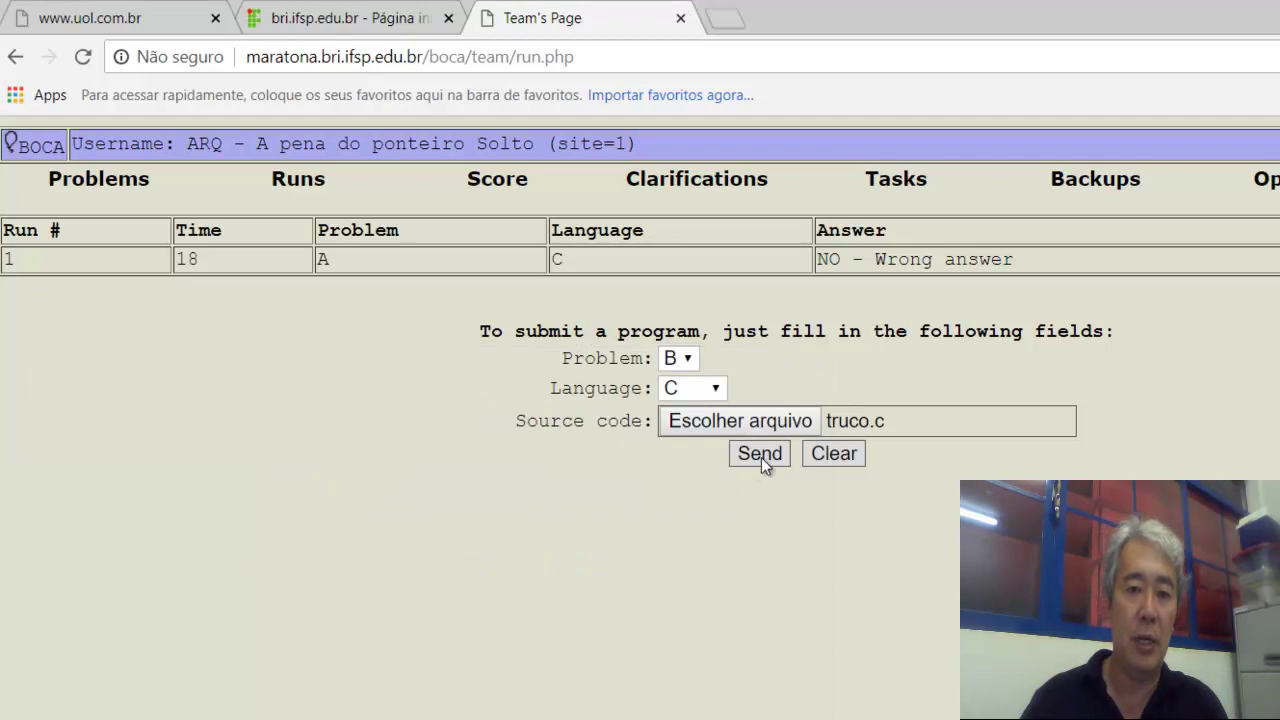
click(760, 454)
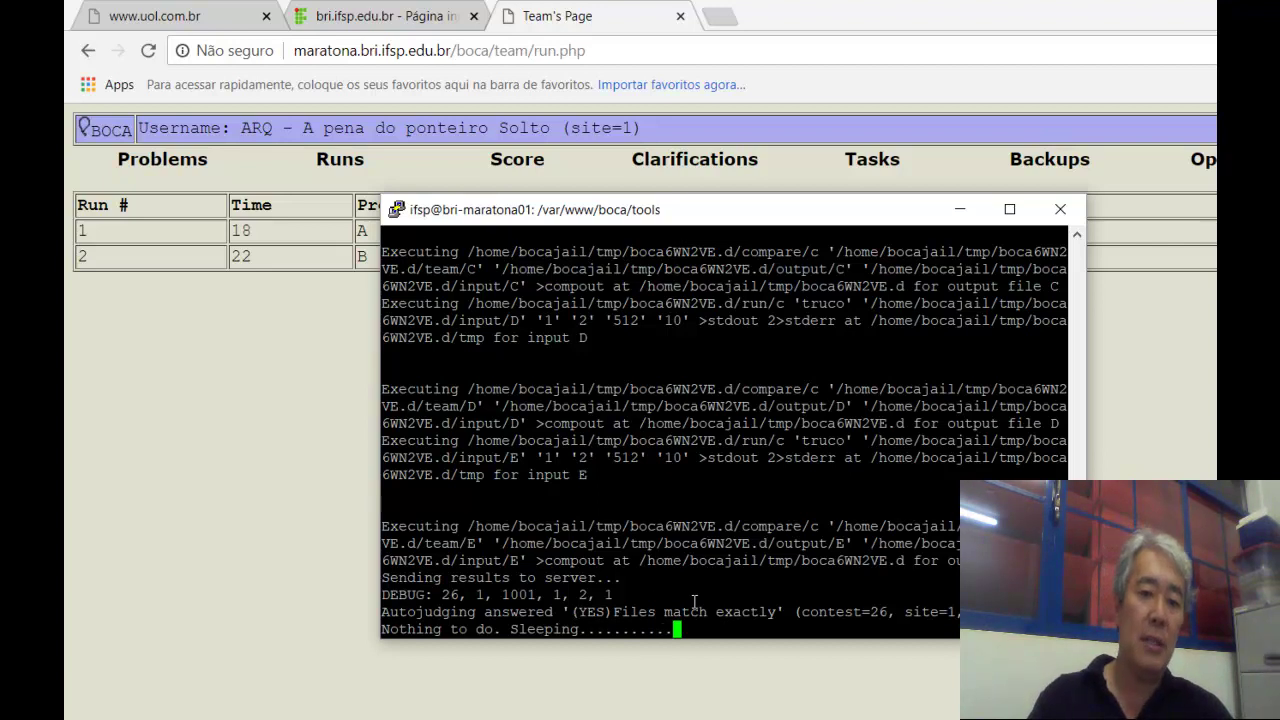
click(231, 456)
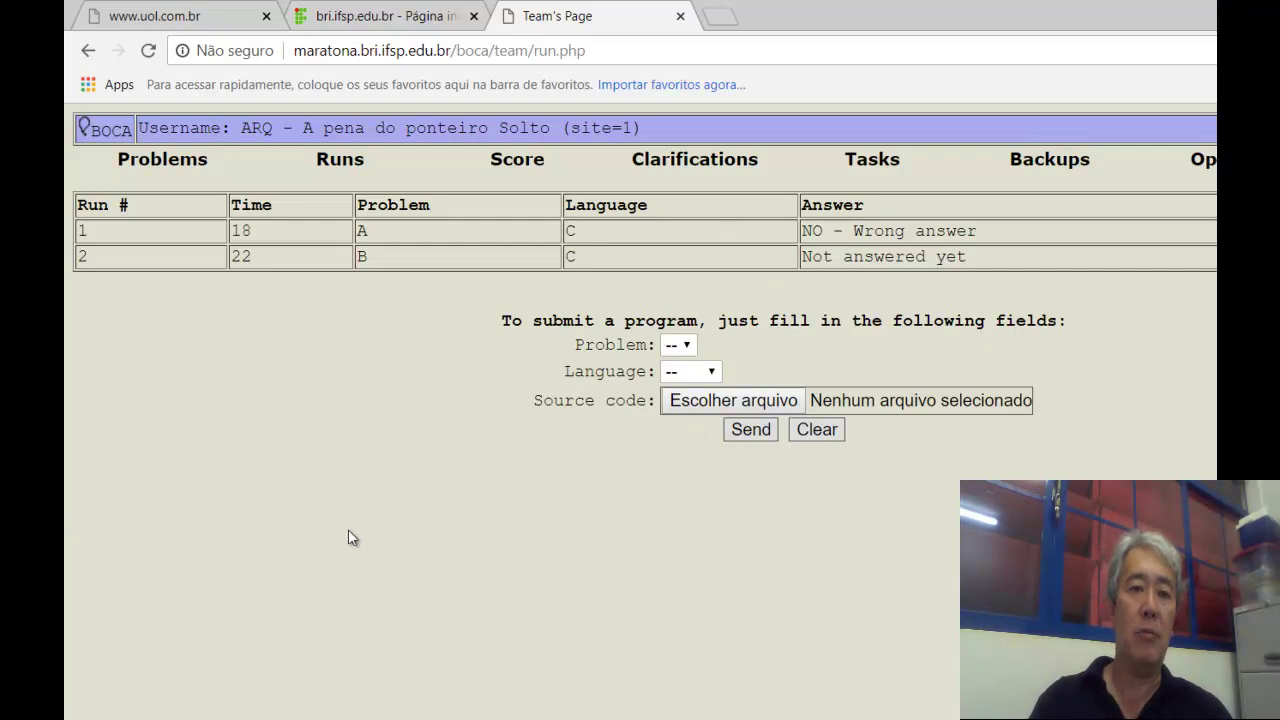
click(348, 162)
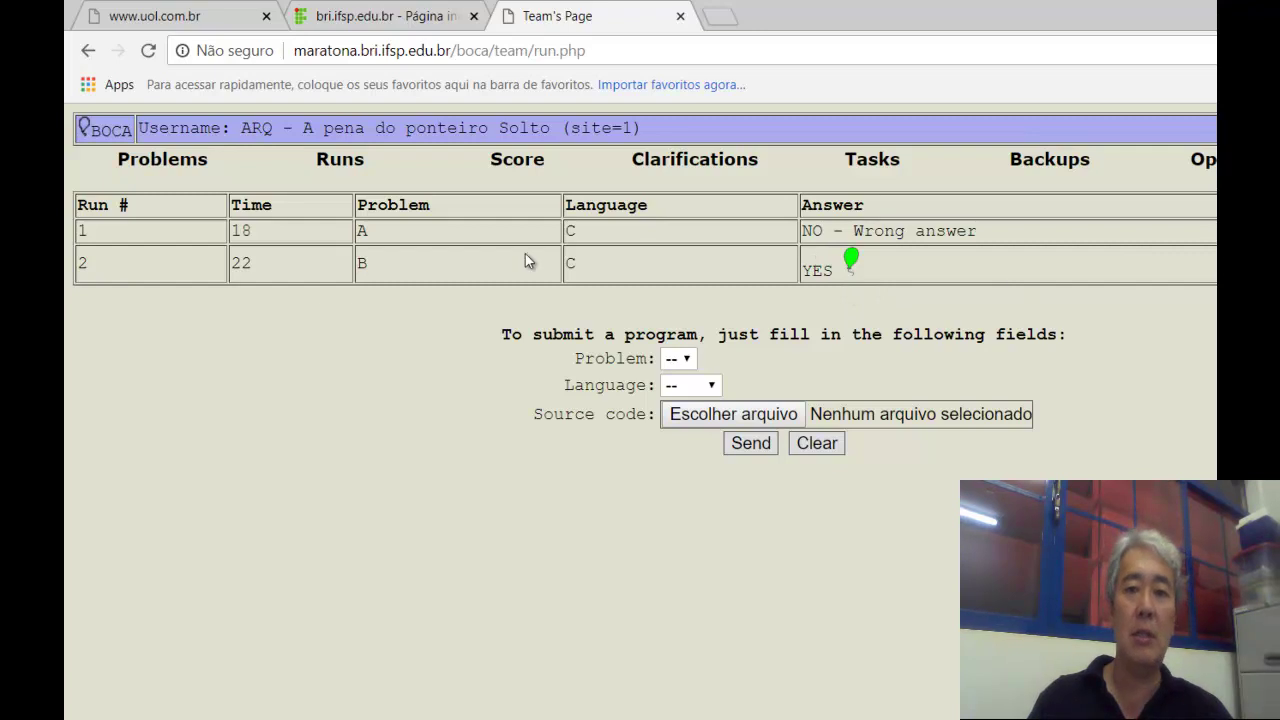
click(517, 158)
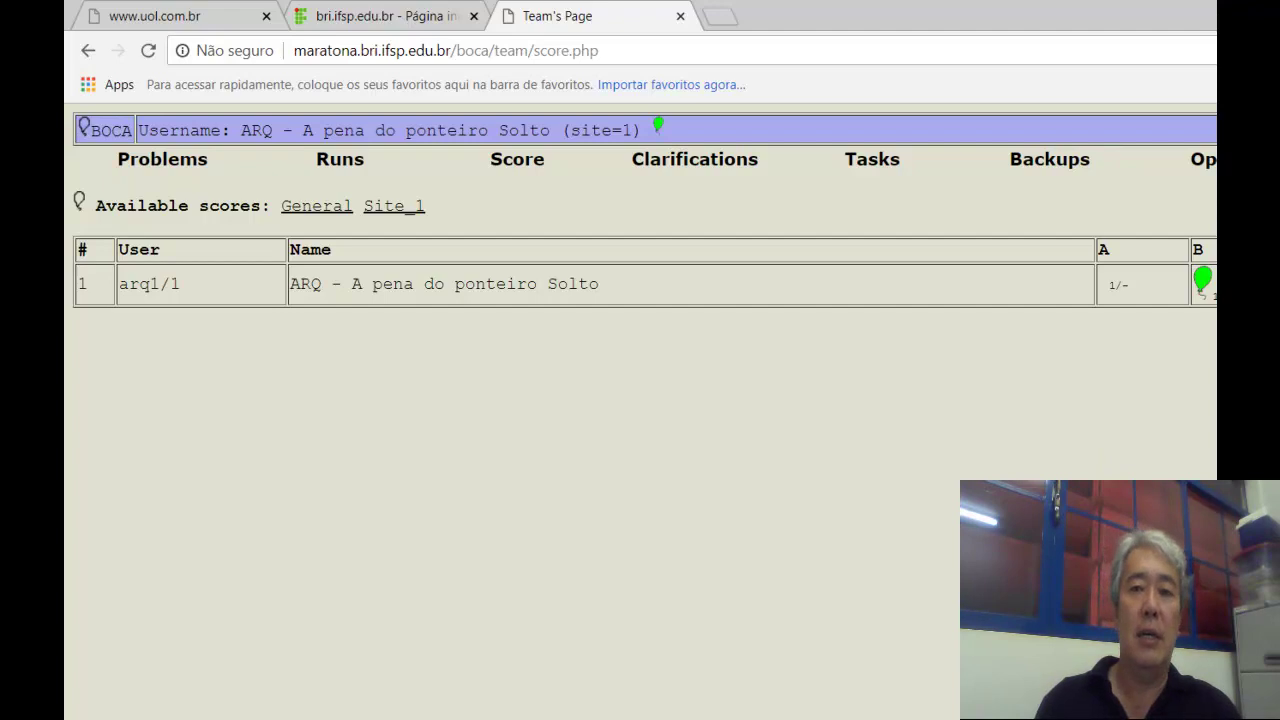
Interrupt the autojudge script with Ctrl+C and end the PuTTY session with 'exit'.
key(alt+Tab)
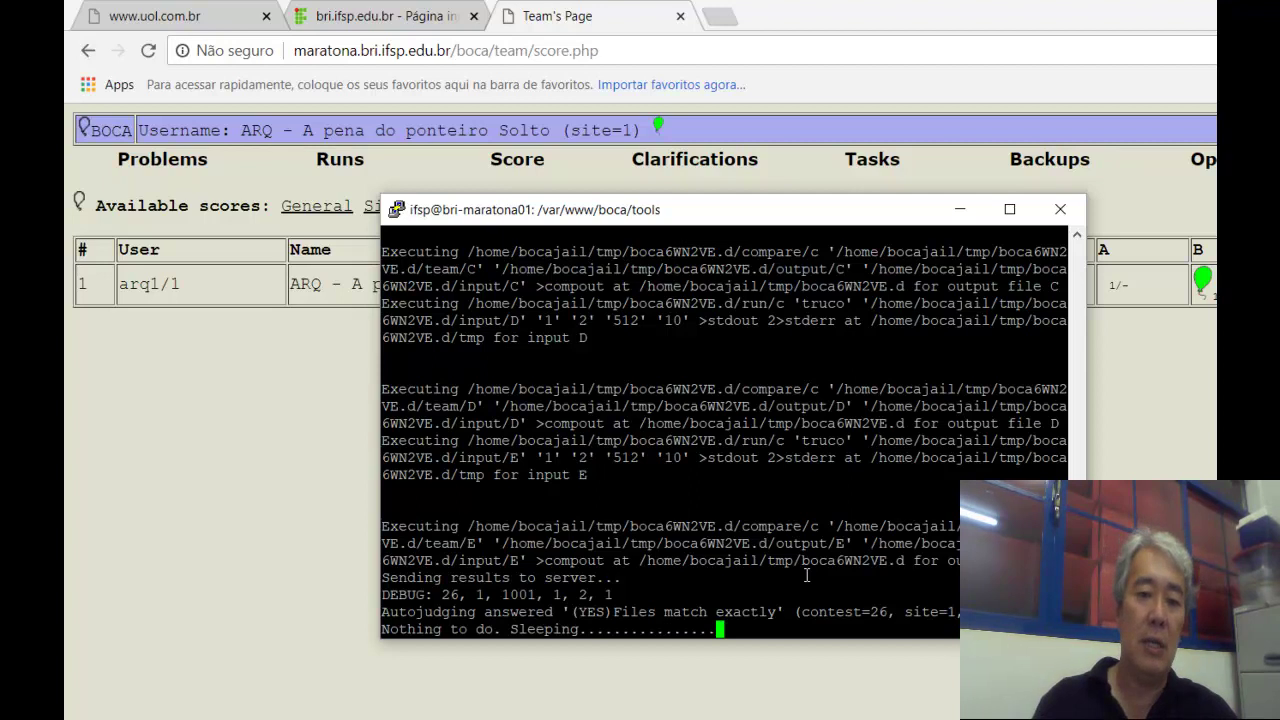
key(ctrl+c)
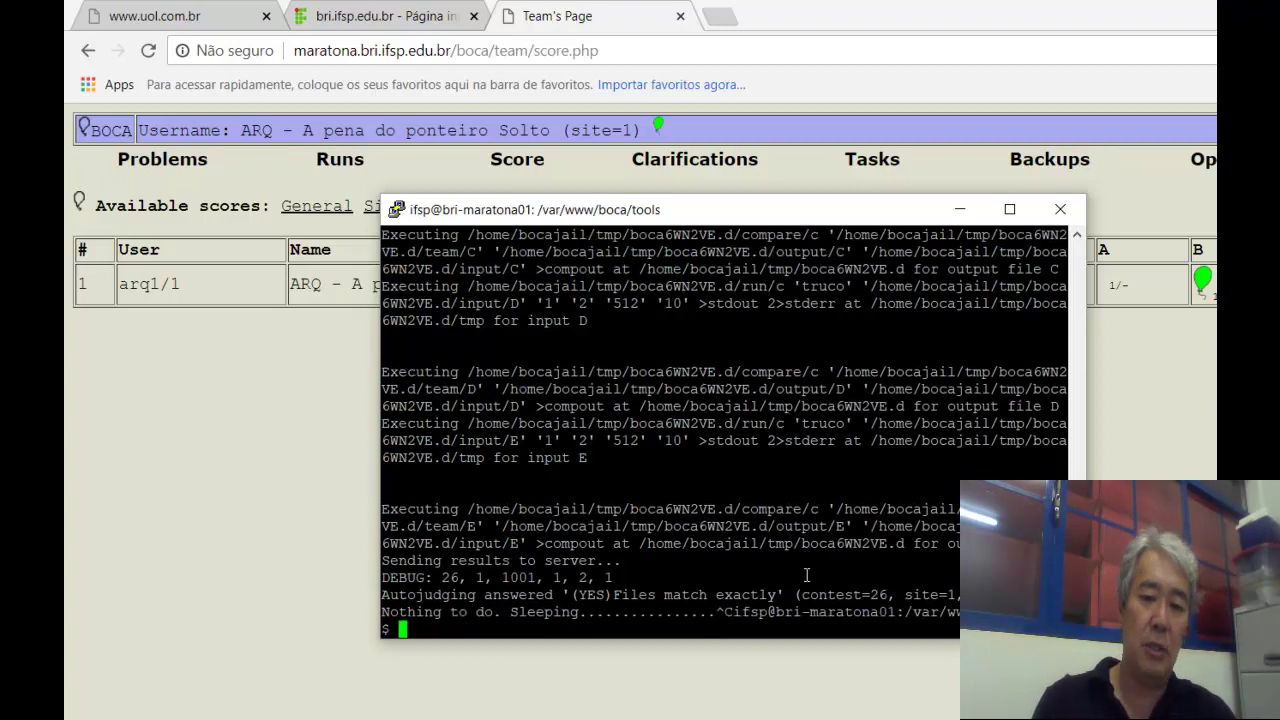
text(exit)
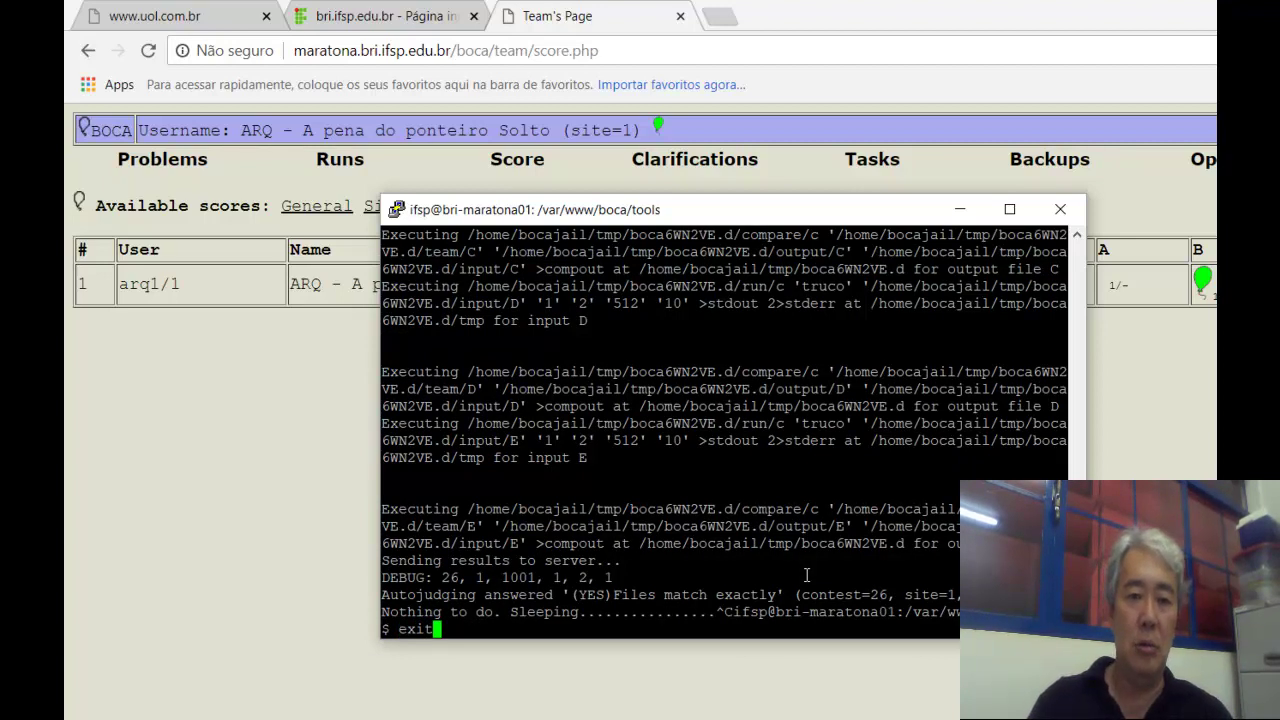
key(Return)
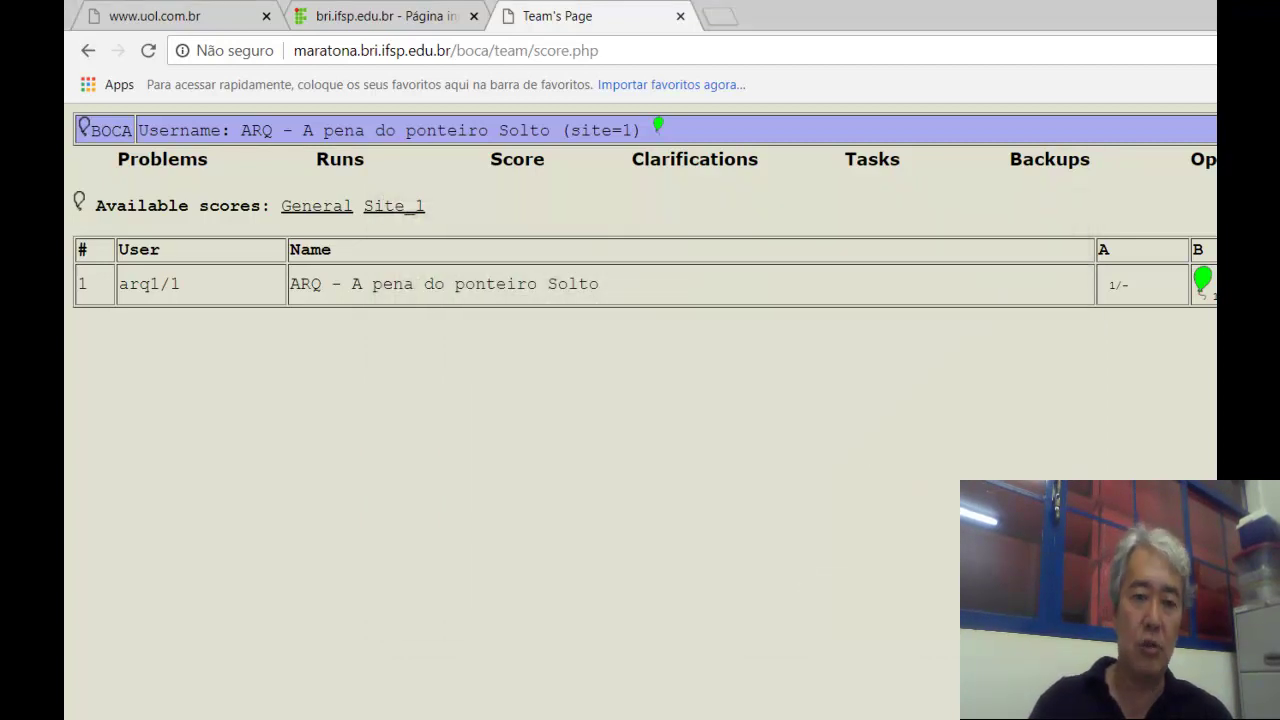